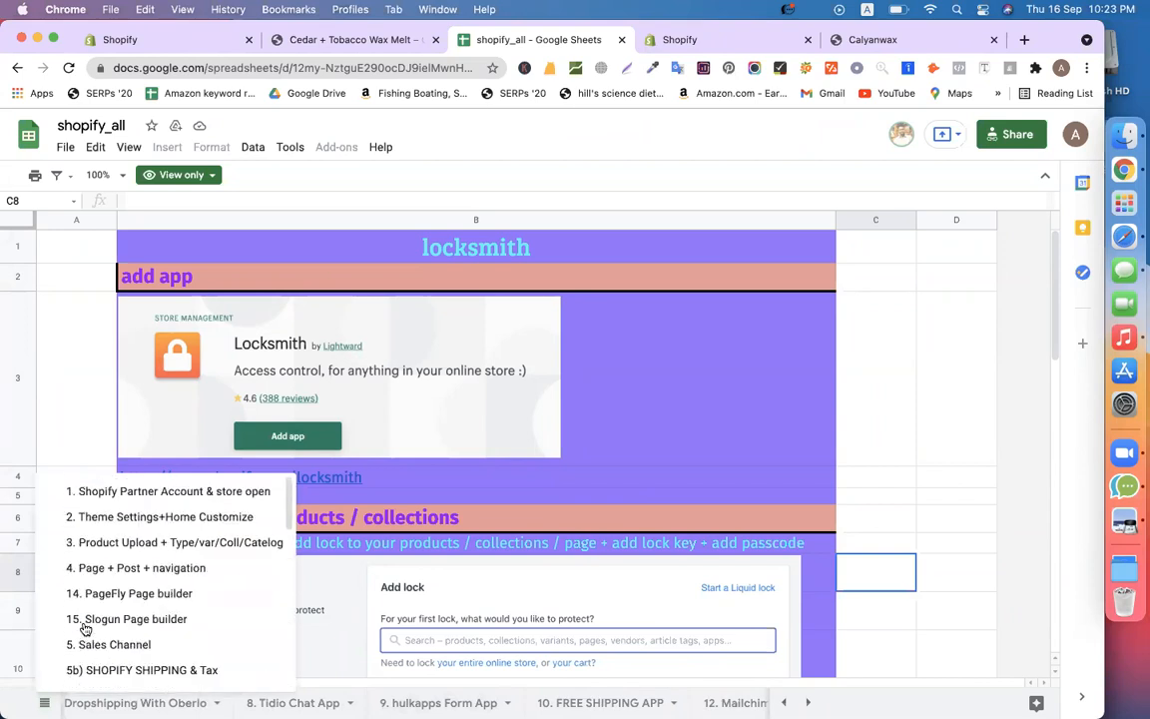
Scroll down the sheet list and open the '23. shopify payments' sheet
scroll(205, 626, "down", 2)
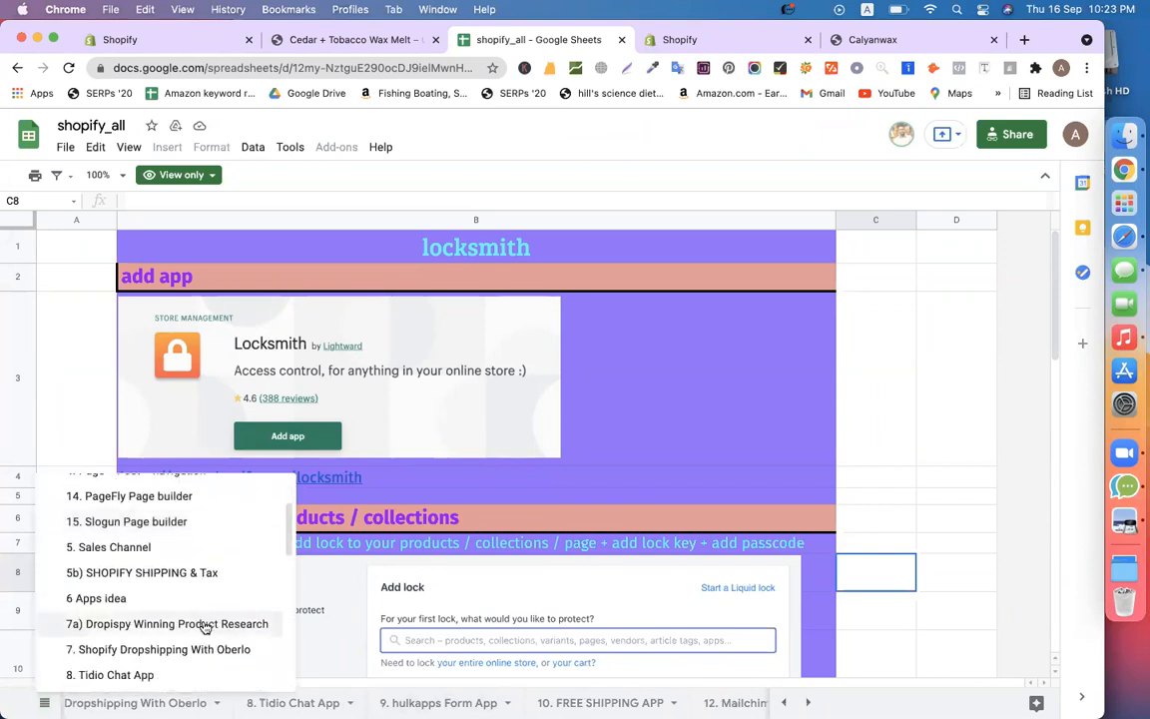
scroll(204, 626, "down", 2)
scroll(204, 626, "down", 2)
scroll(205, 623, "up", 5)
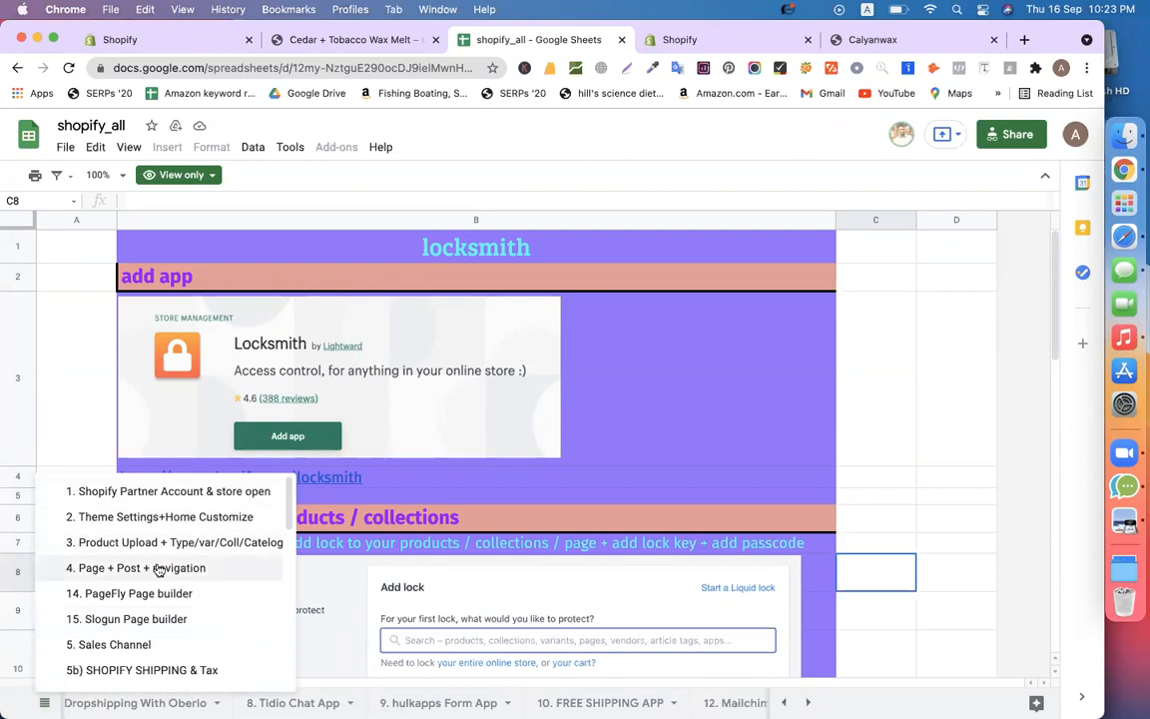
scroll(127, 584, "down", 2)
scroll(127, 584, "down", 3)
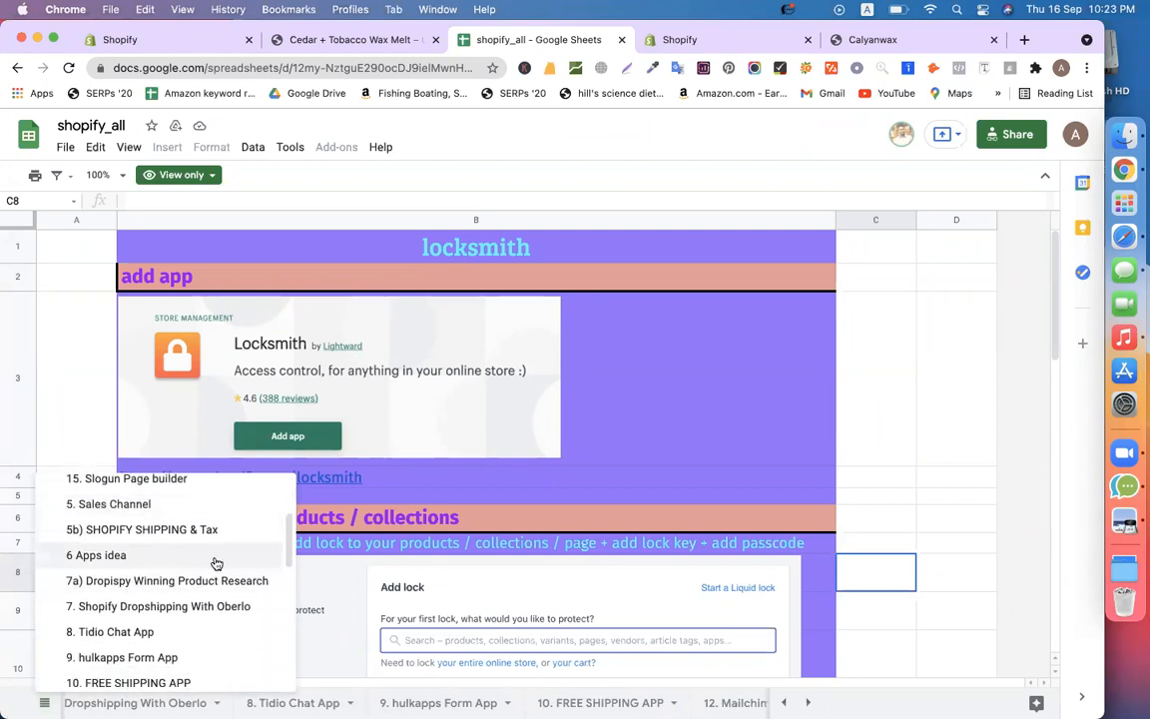
scroll(167, 553, "down", 4)
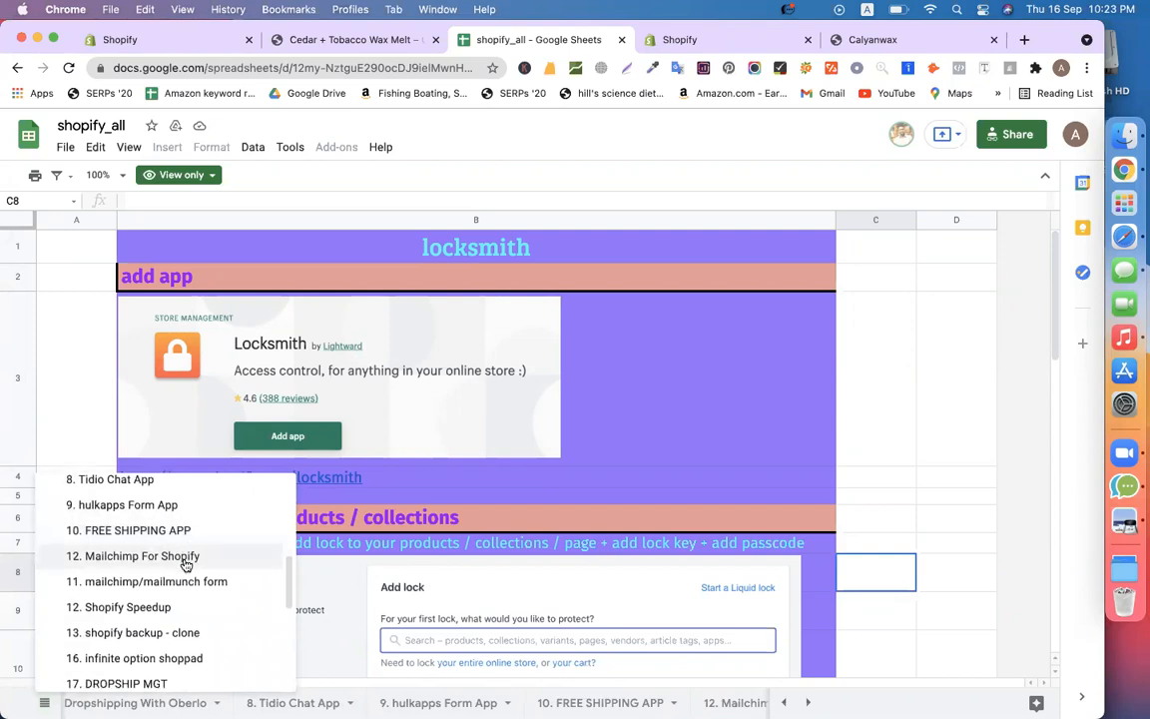
scroll(167, 547, "down", 3)
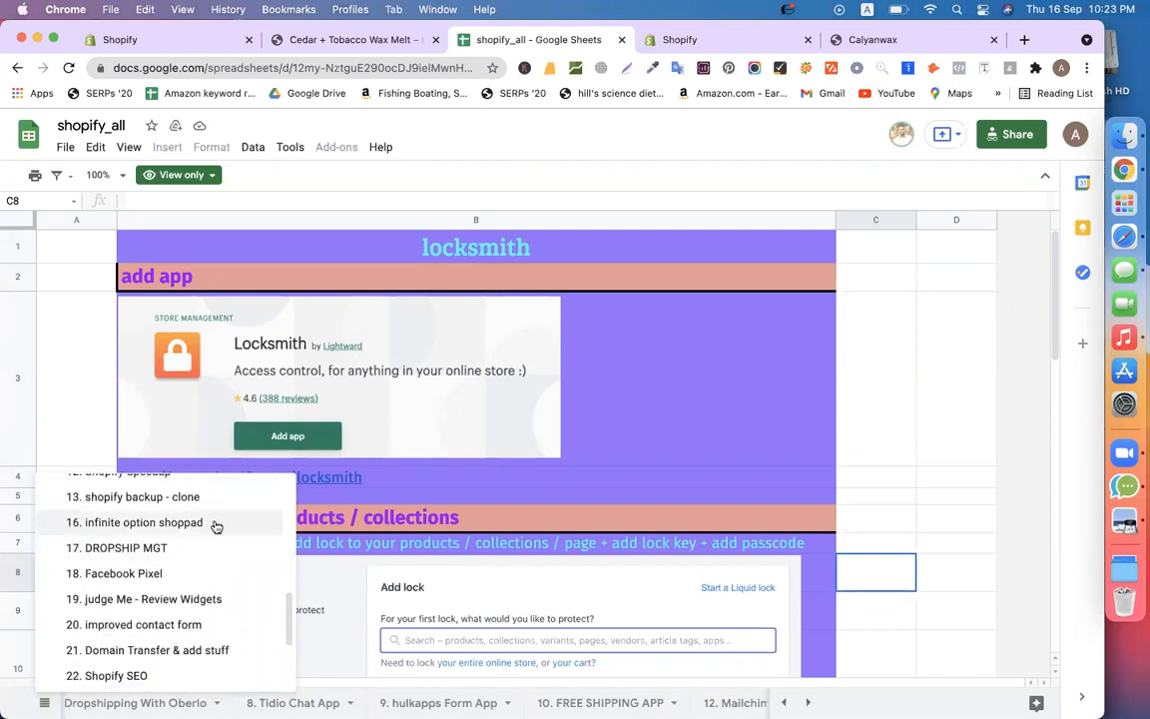
scroll(183, 548, "down", 3)
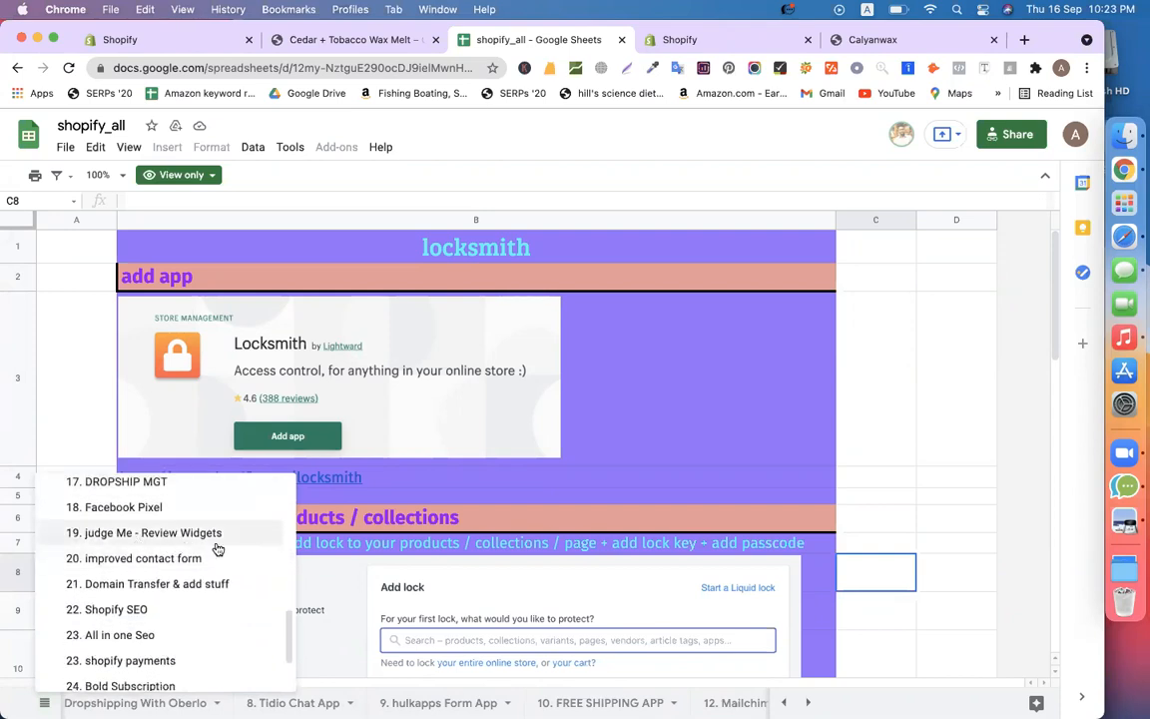
scroll(211, 568, "down", 1)
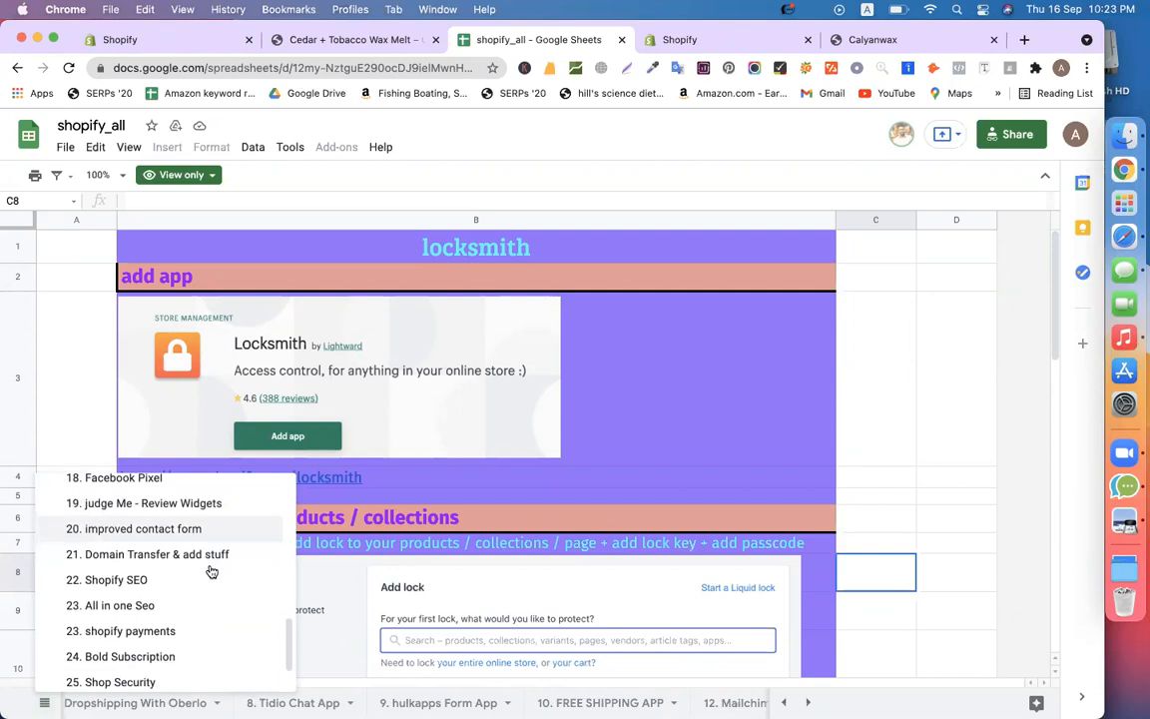
left_click(180, 629)
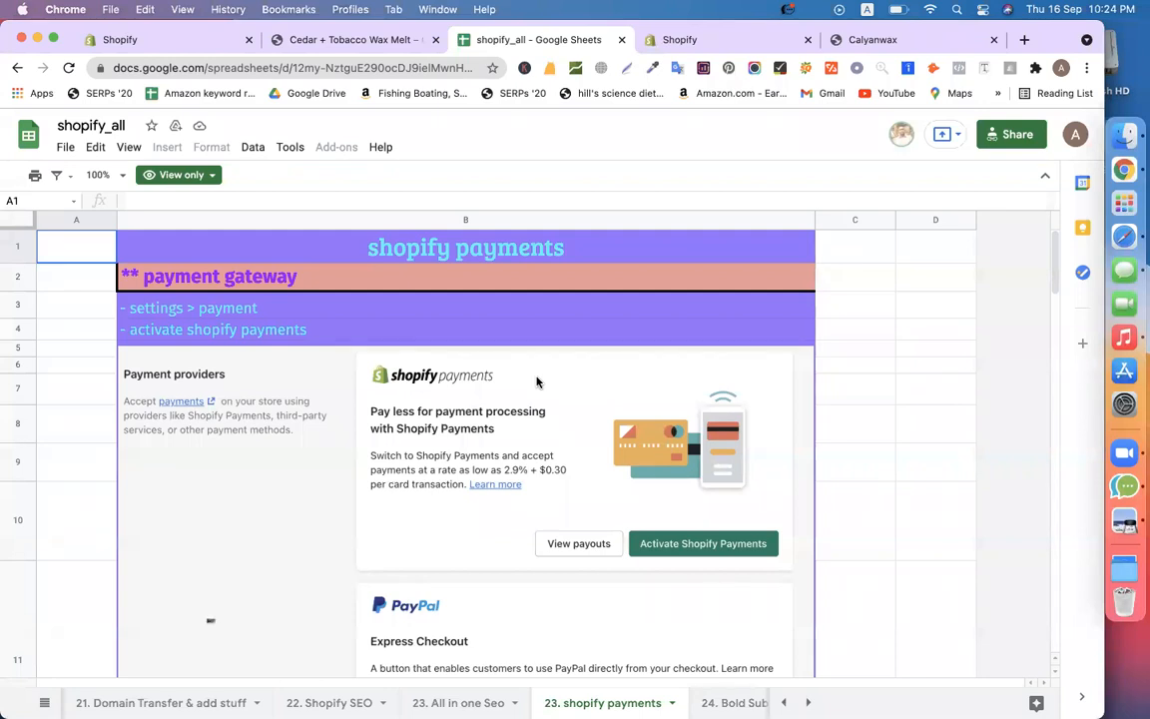
scroll(499, 399, "down", 3)
scroll(470, 410, "up", 3)
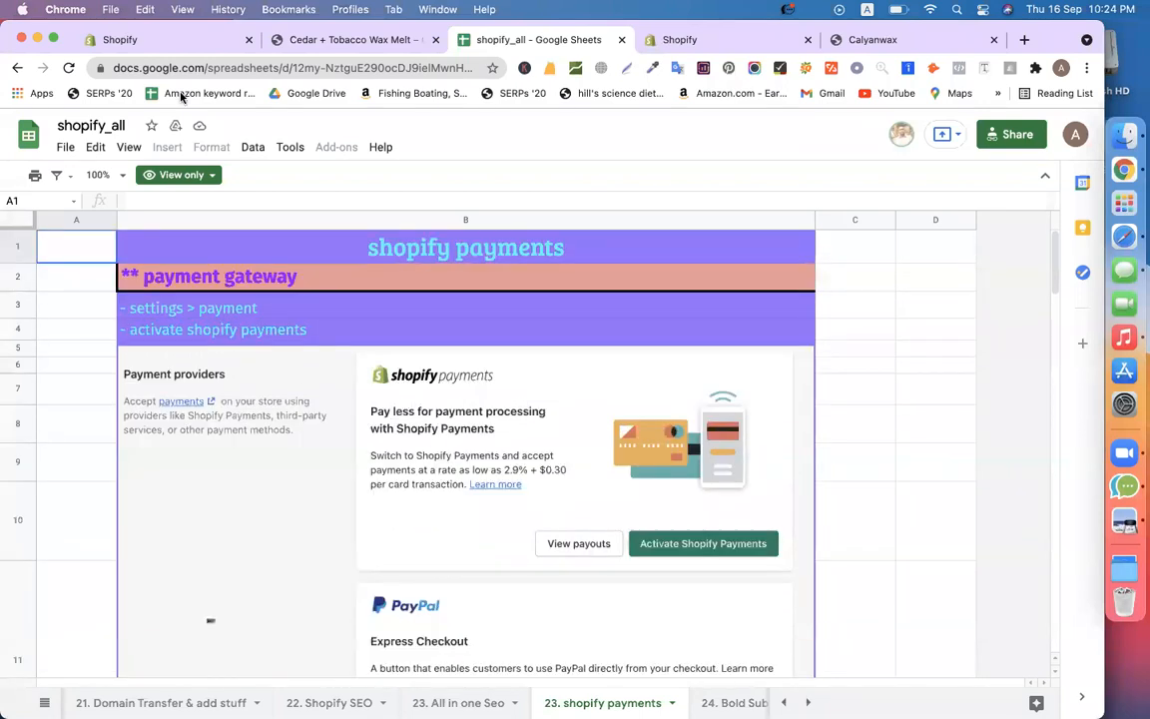
In the Shopify admin, go to Settings > Payments and activate PayPal Express Checkout
left_click(149, 44)
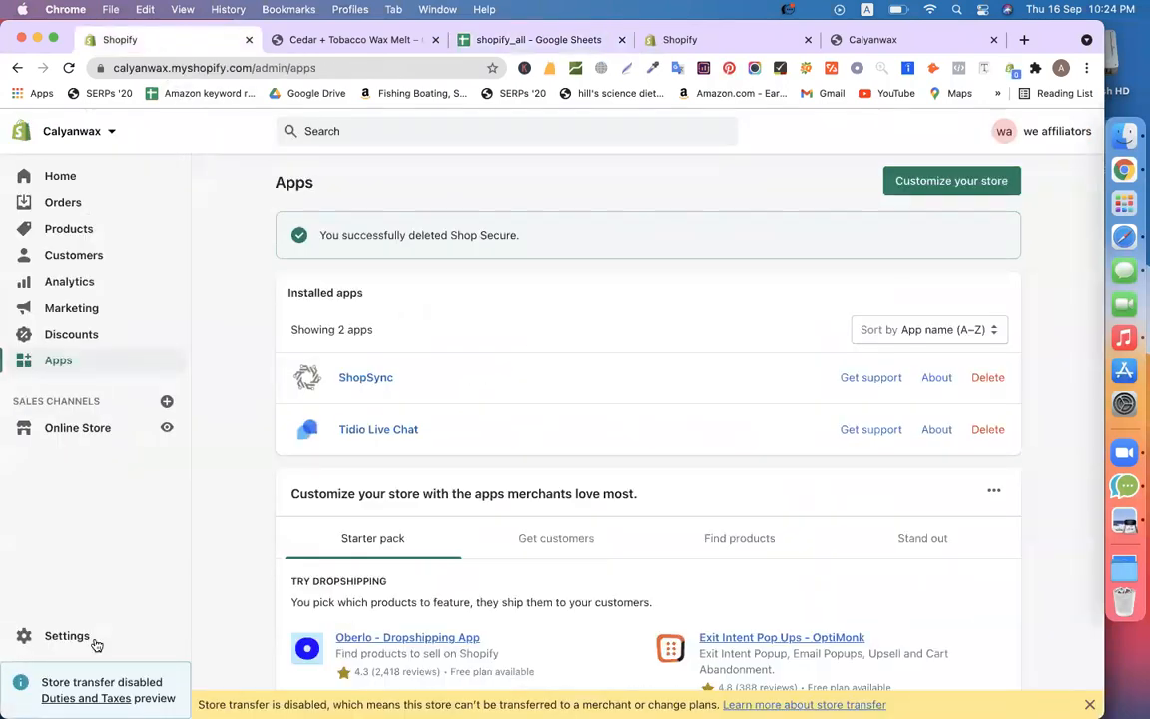
left_click(63, 641)
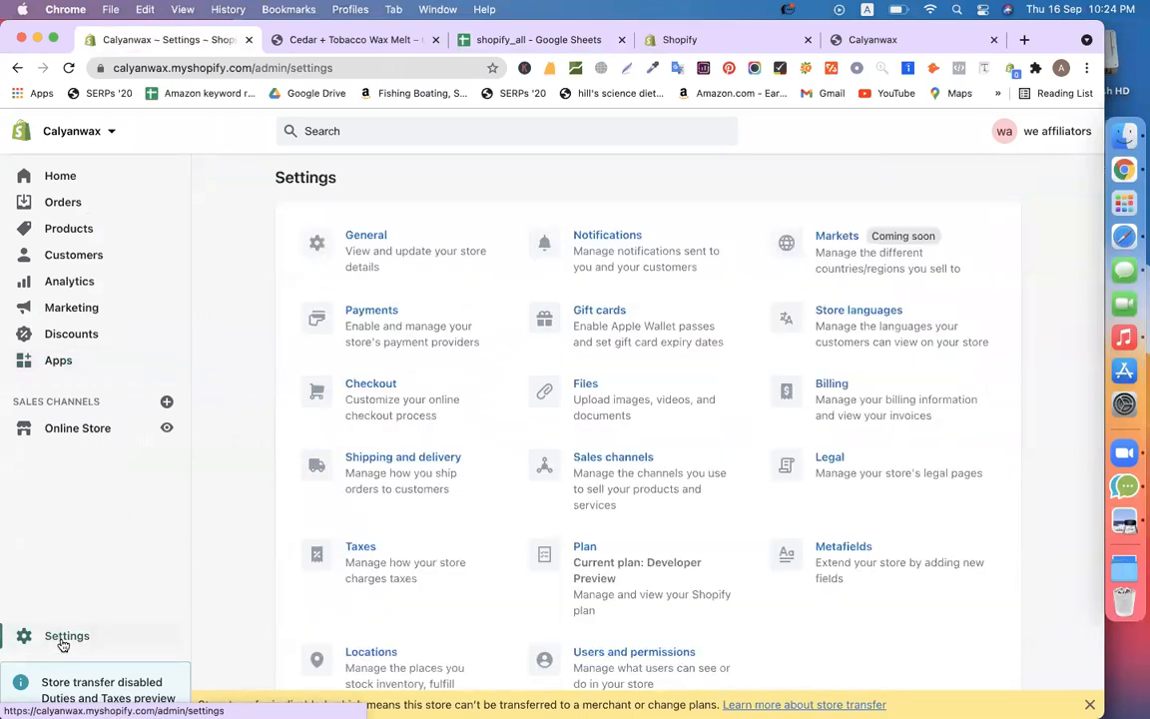
left_click(352, 309)
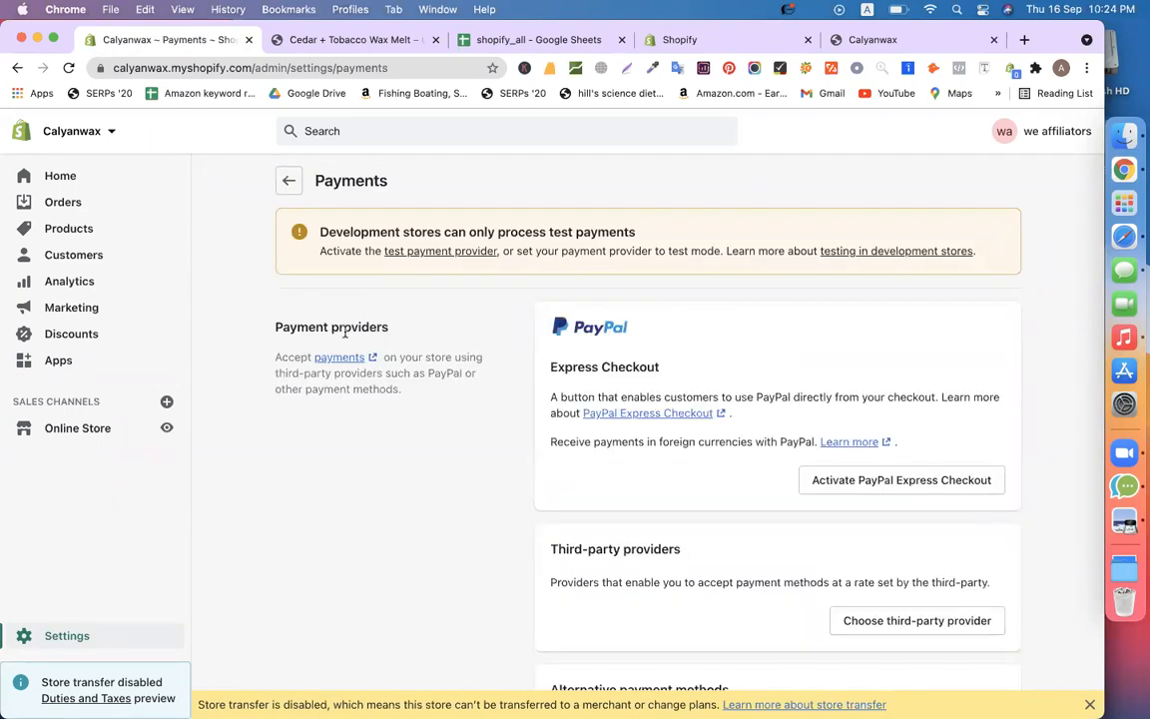
scroll(386, 578, "down", 5)
scroll(385, 539, "up", 5)
left_click(861, 482)
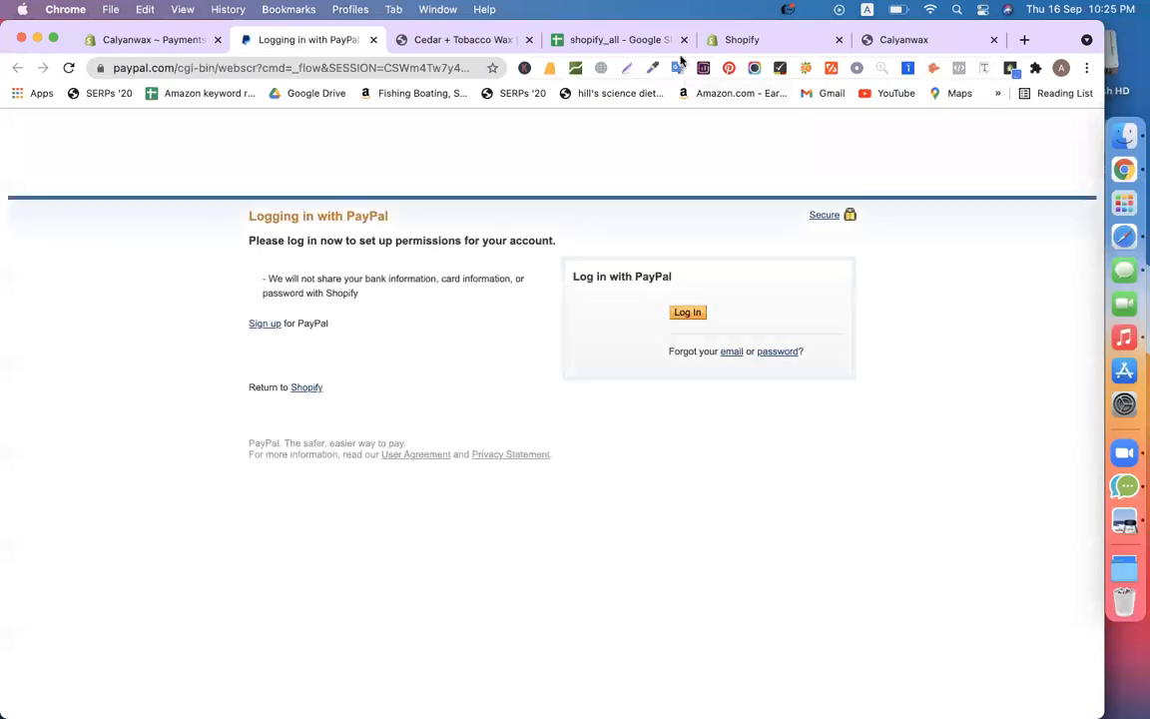
Log in to PayPal with the saved account e-mail and the account password
left_click(684, 313)
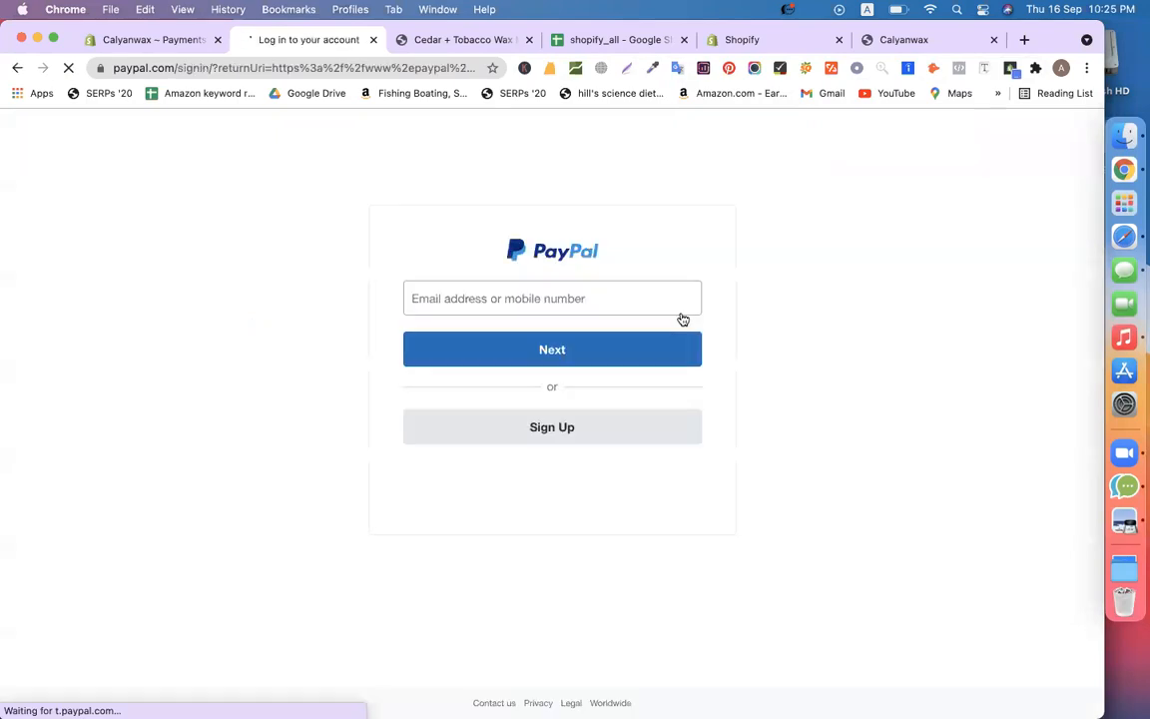
left_click(586, 311)
left_click(489, 336)
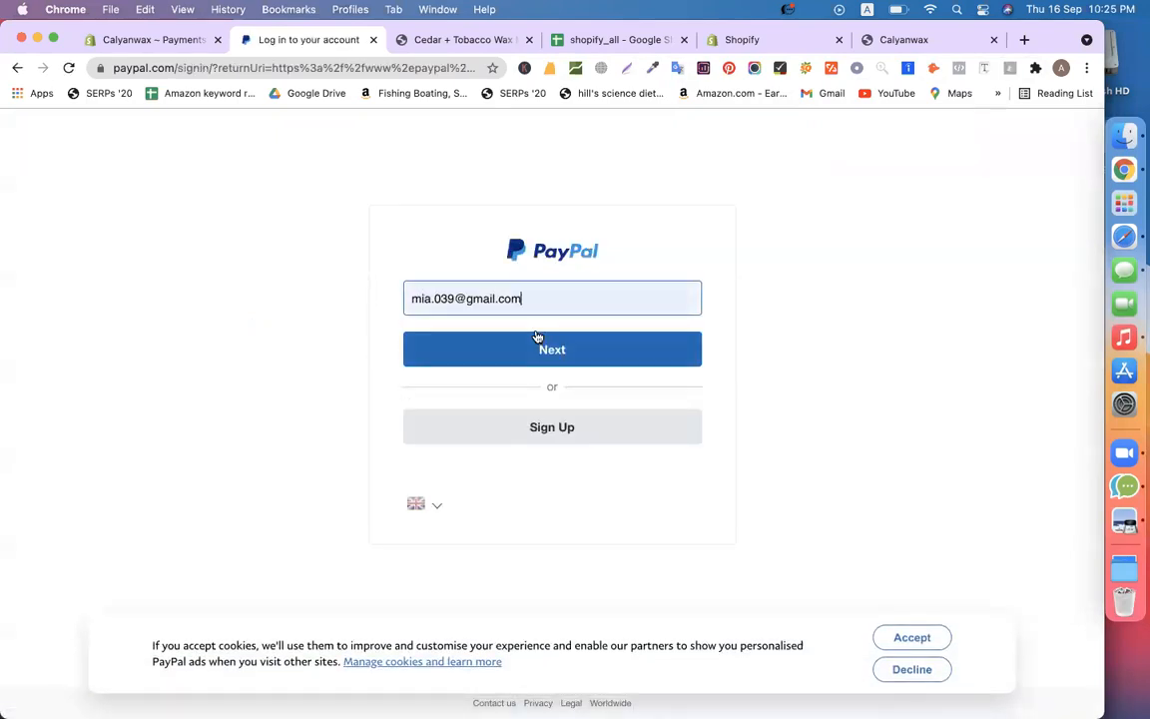
left_click(517, 357)
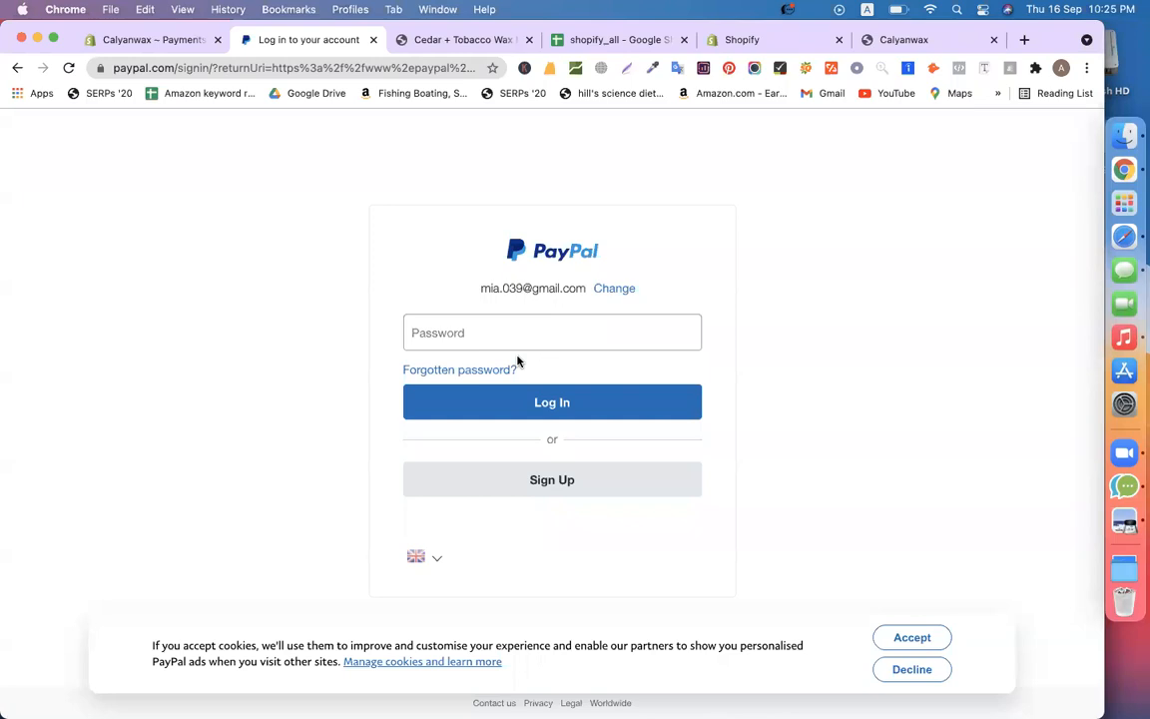
left_click(480, 340)
type("••••••••••••")
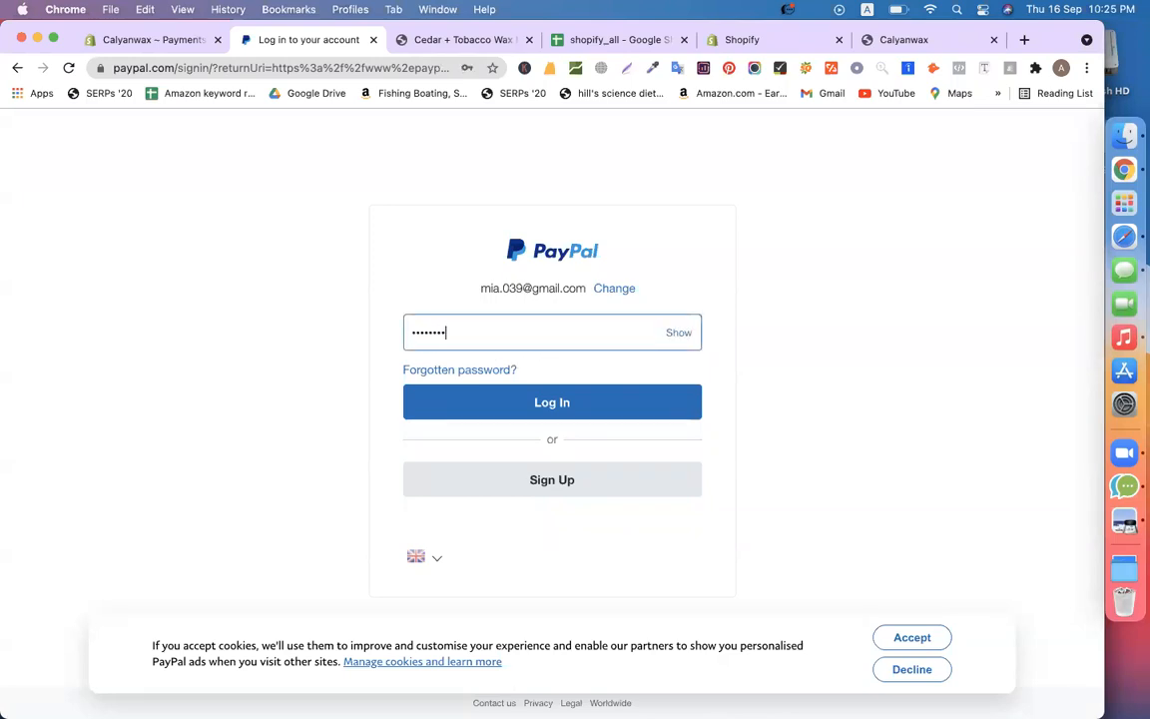
key("Return")
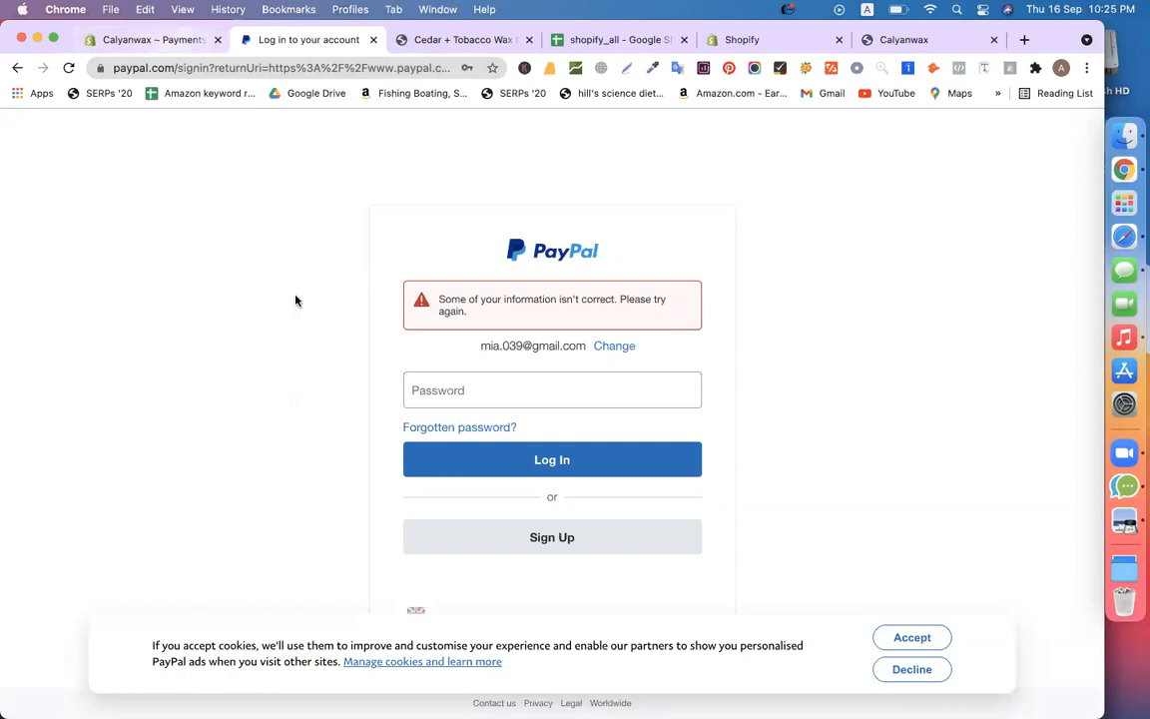
Return to the Shopify payment settings and close the Image Downloader tab
left_click(154, 41)
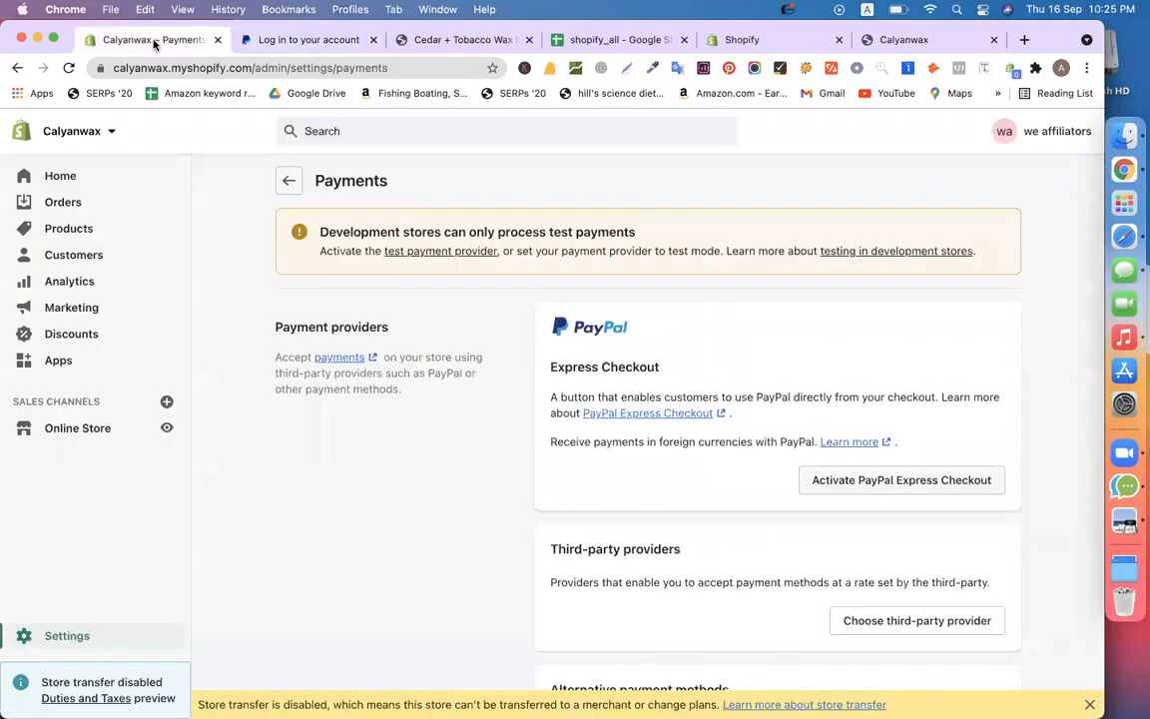
scroll(310, 341, "down", 5)
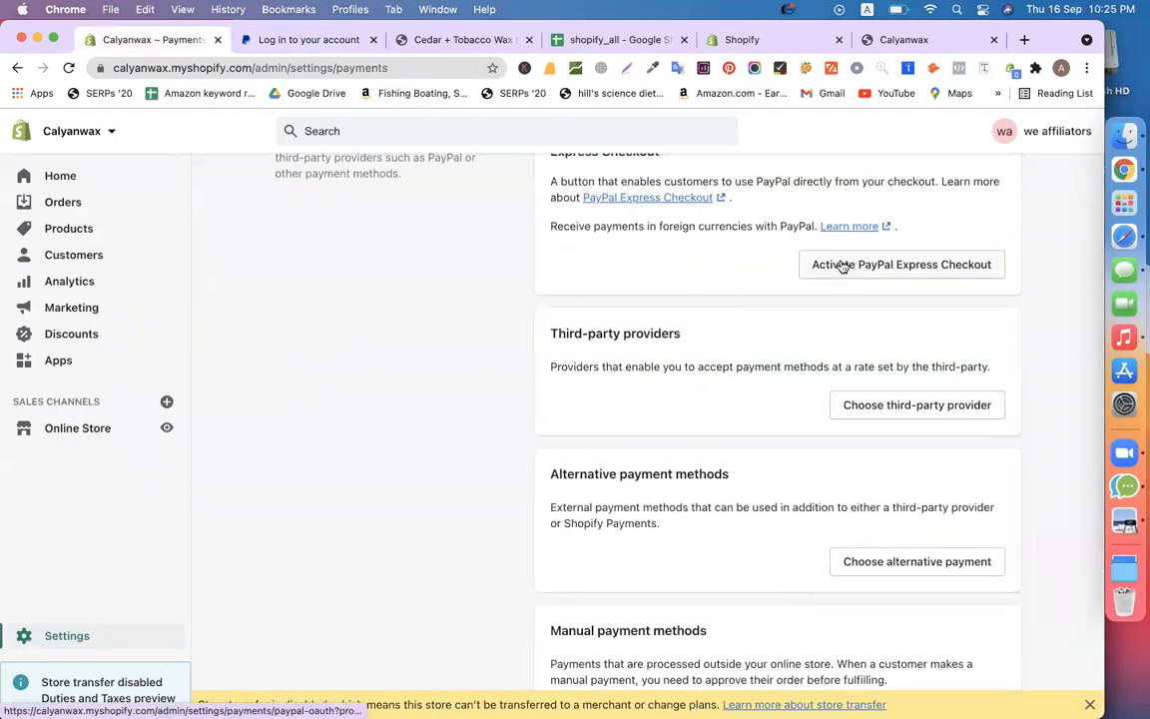
scroll(841, 266, "up", 3)
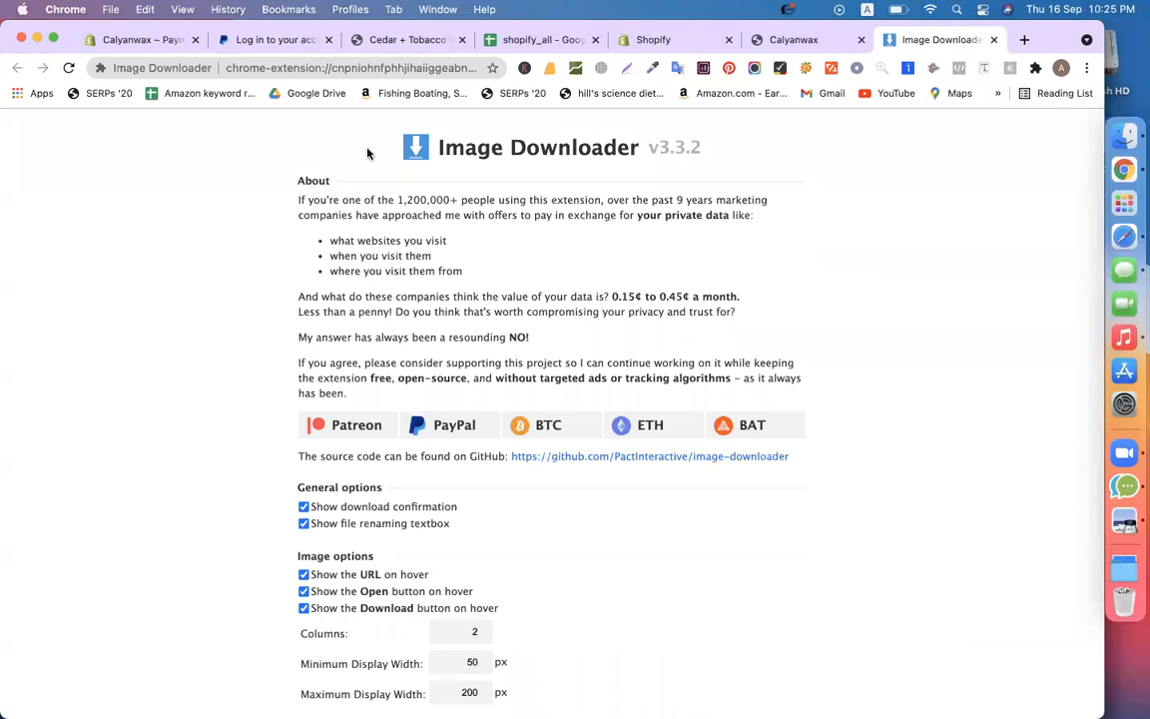
left_click(119, 38)
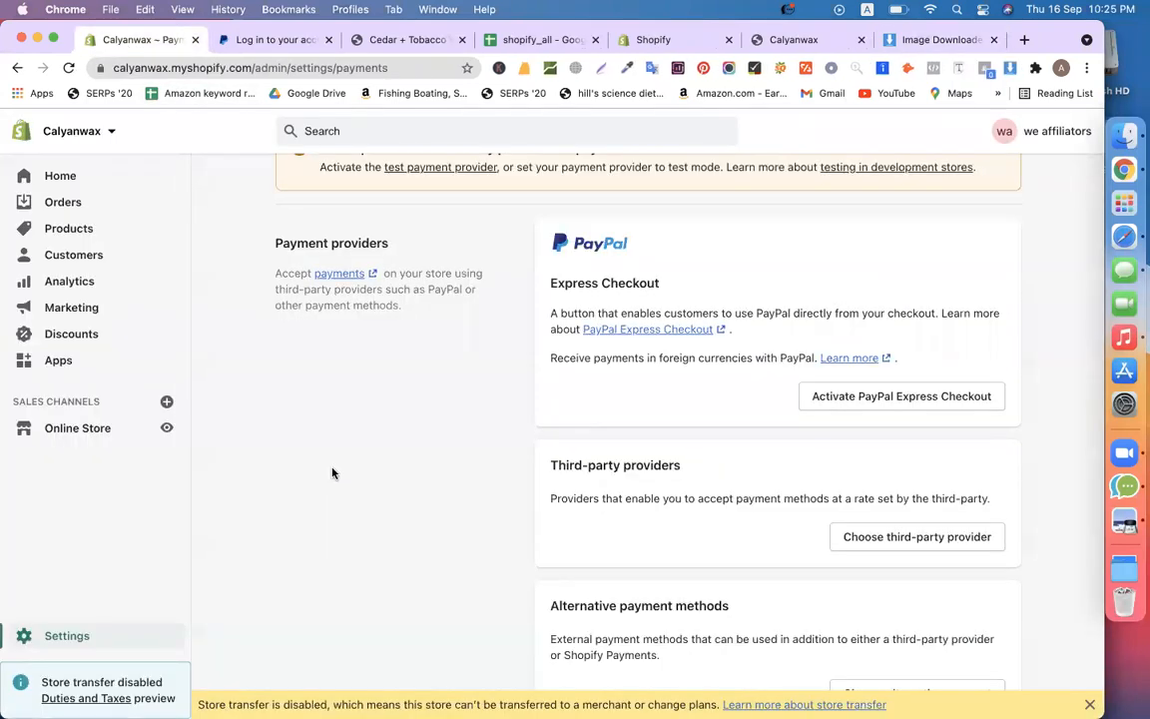
left_click(994, 40)
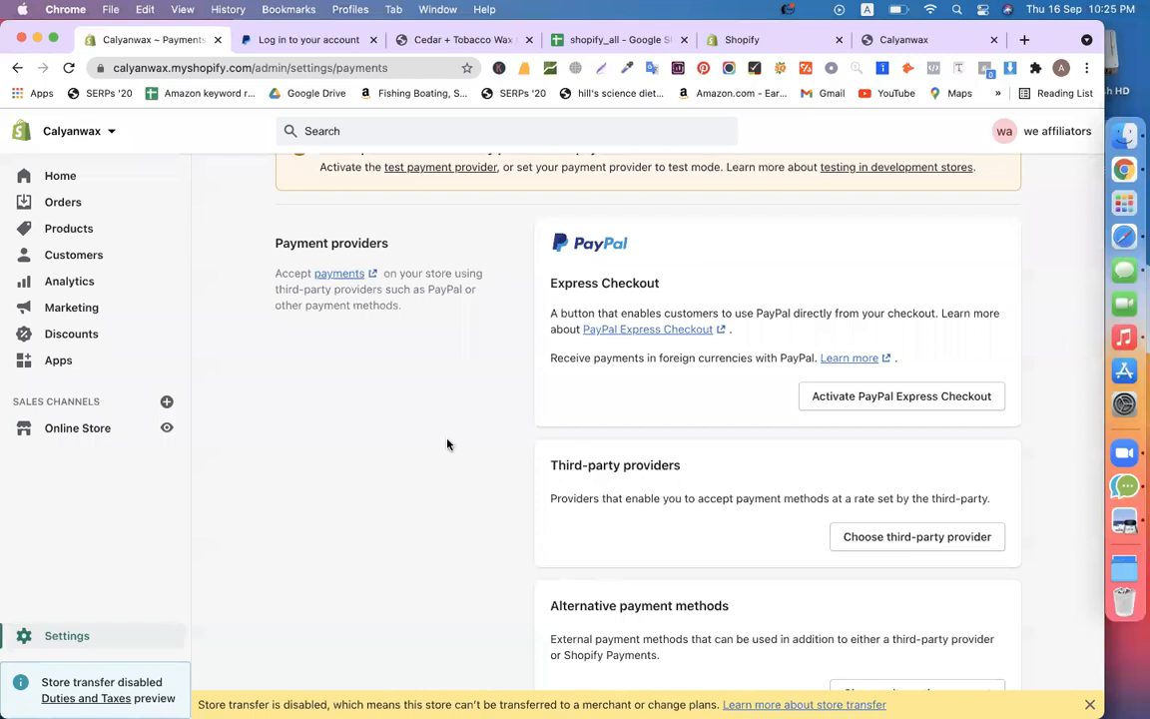
Choose a third-party payment provider from the Payments page
scroll(447, 444, "down", 3)
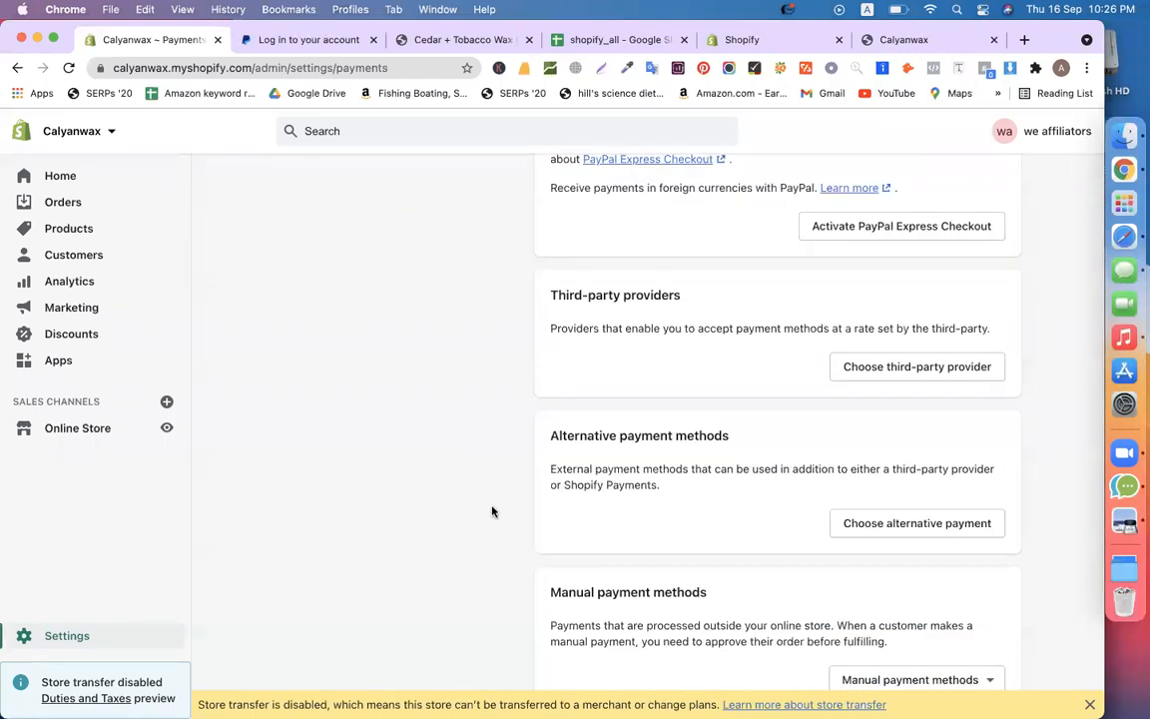
scroll(492, 511, "up", 3)
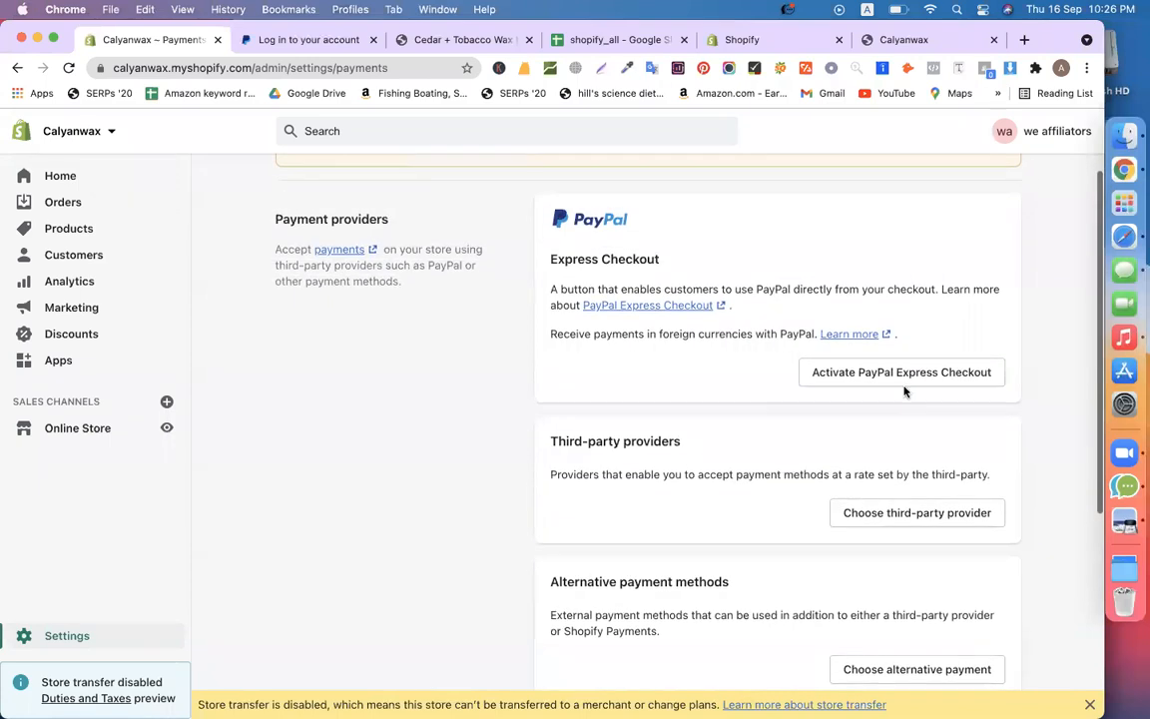
scroll(462, 539, "up", 2)
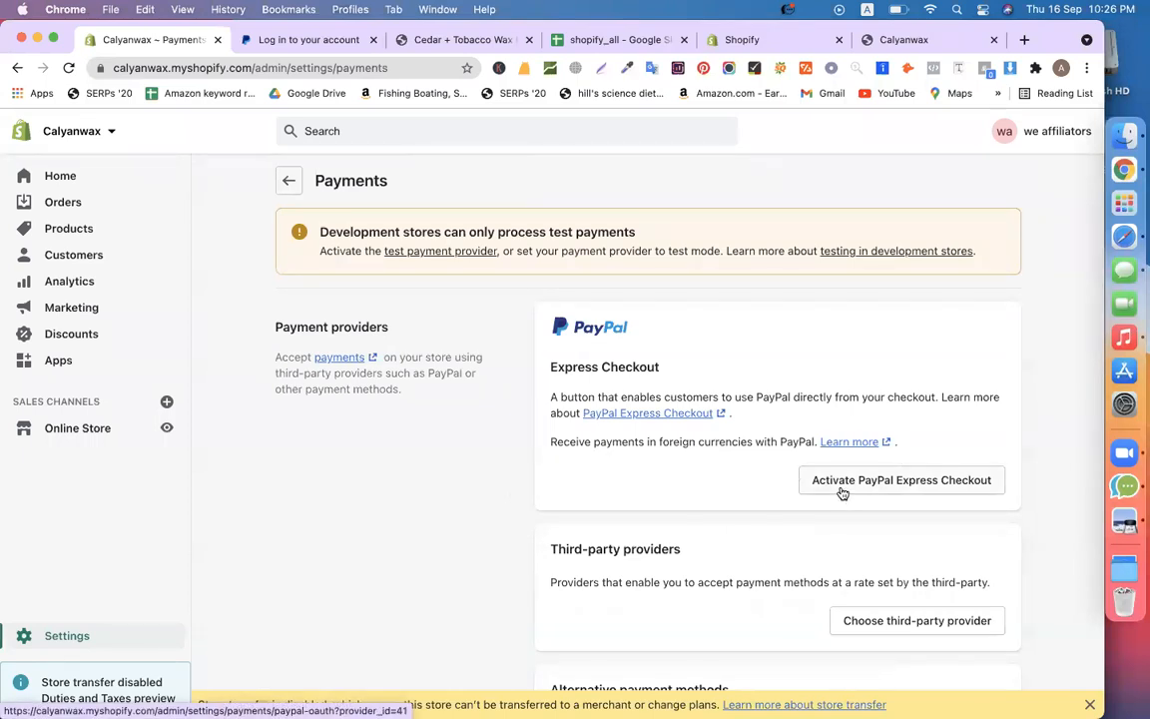
scroll(842, 492, "down", 5)
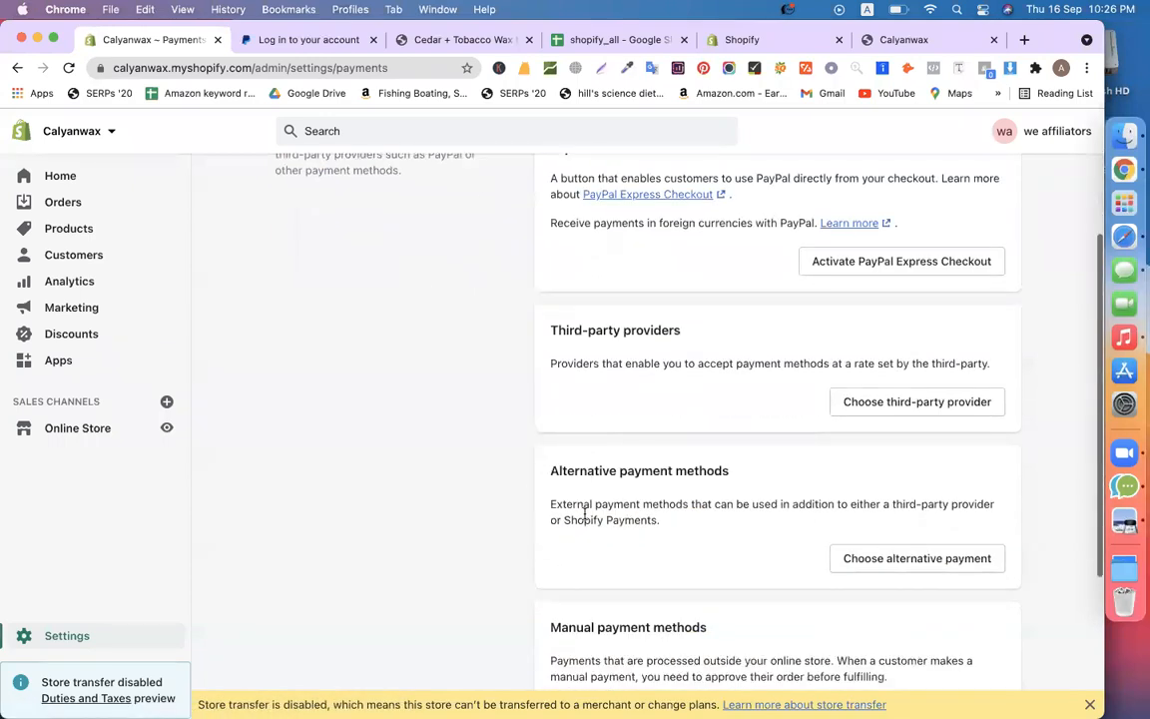
scroll(446, 490, "up", 4)
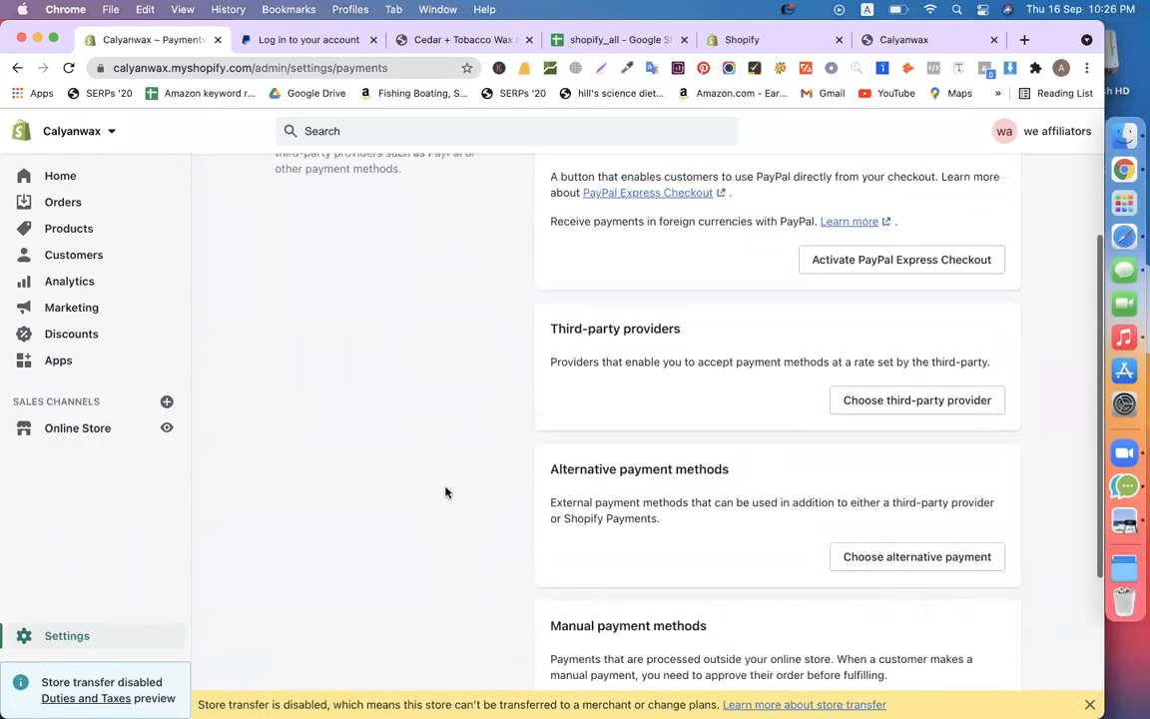
left_click(902, 507)
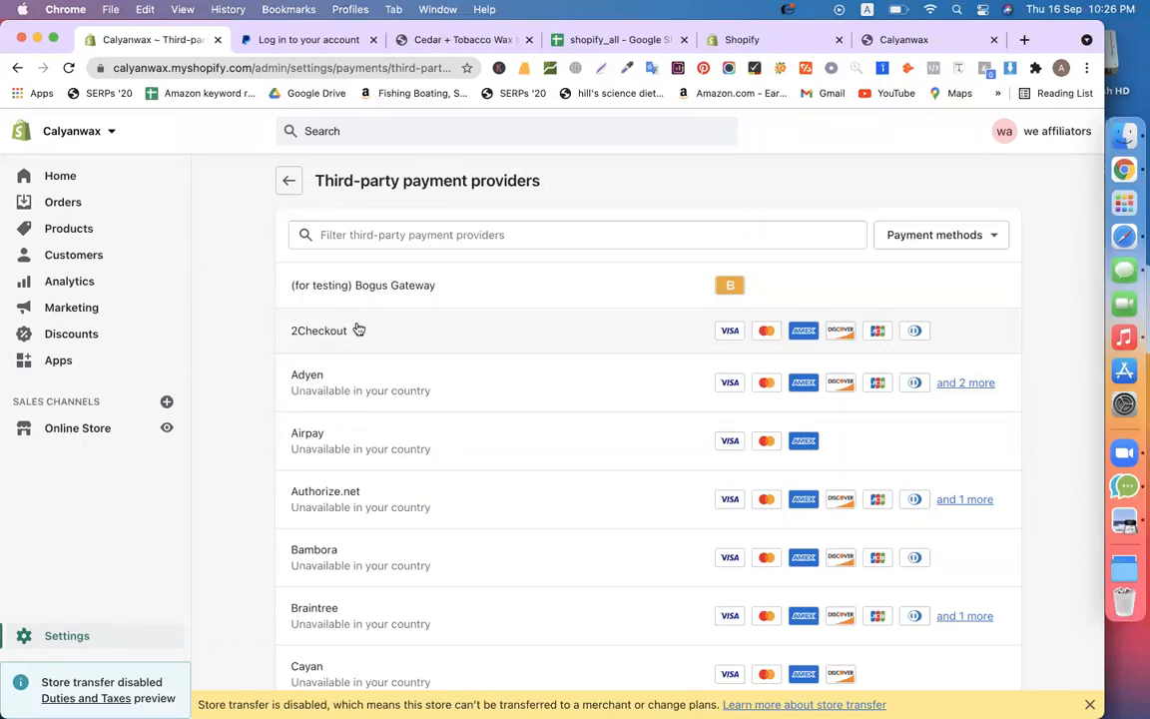
Scroll through the third-party providers list, then open 2Checkout's setup page
scroll(365, 334, "down", 3)
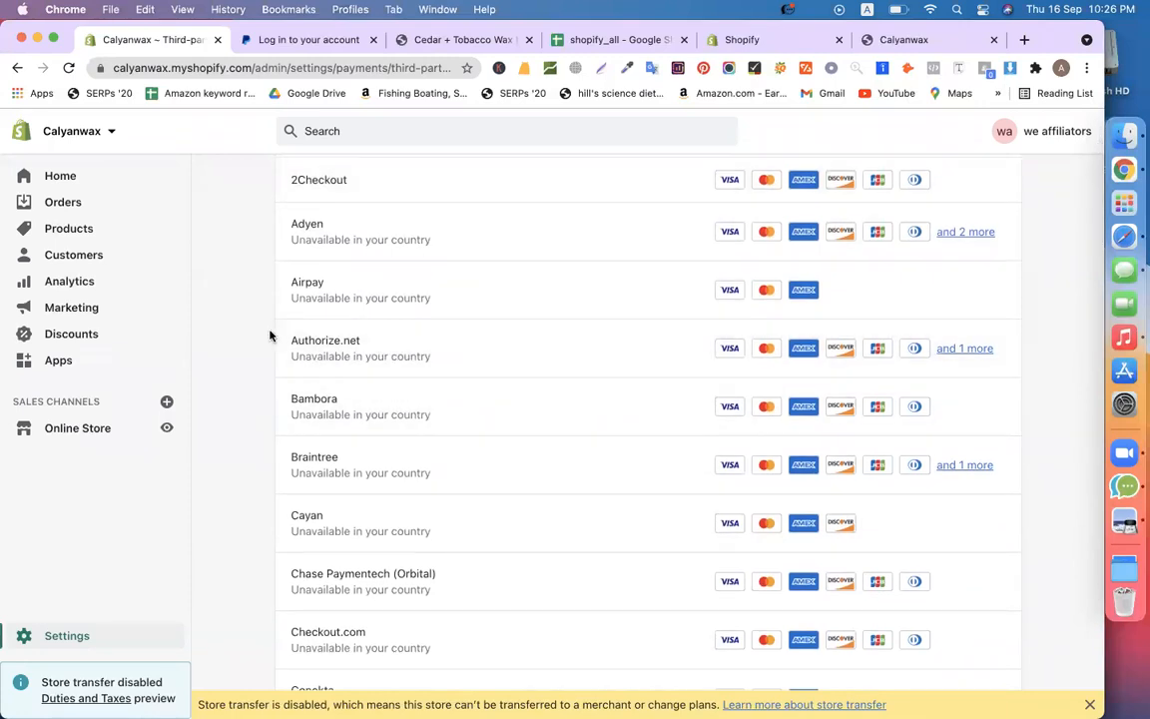
scroll(270, 334, "up", 3)
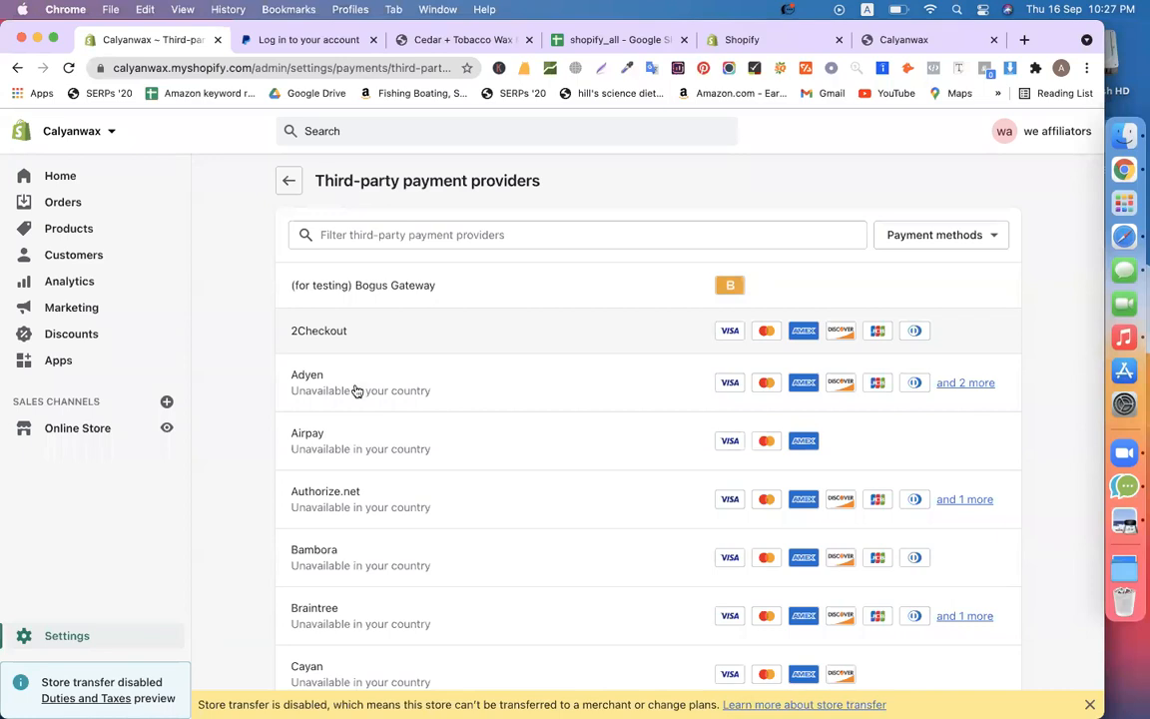
scroll(356, 396, "down", 2)
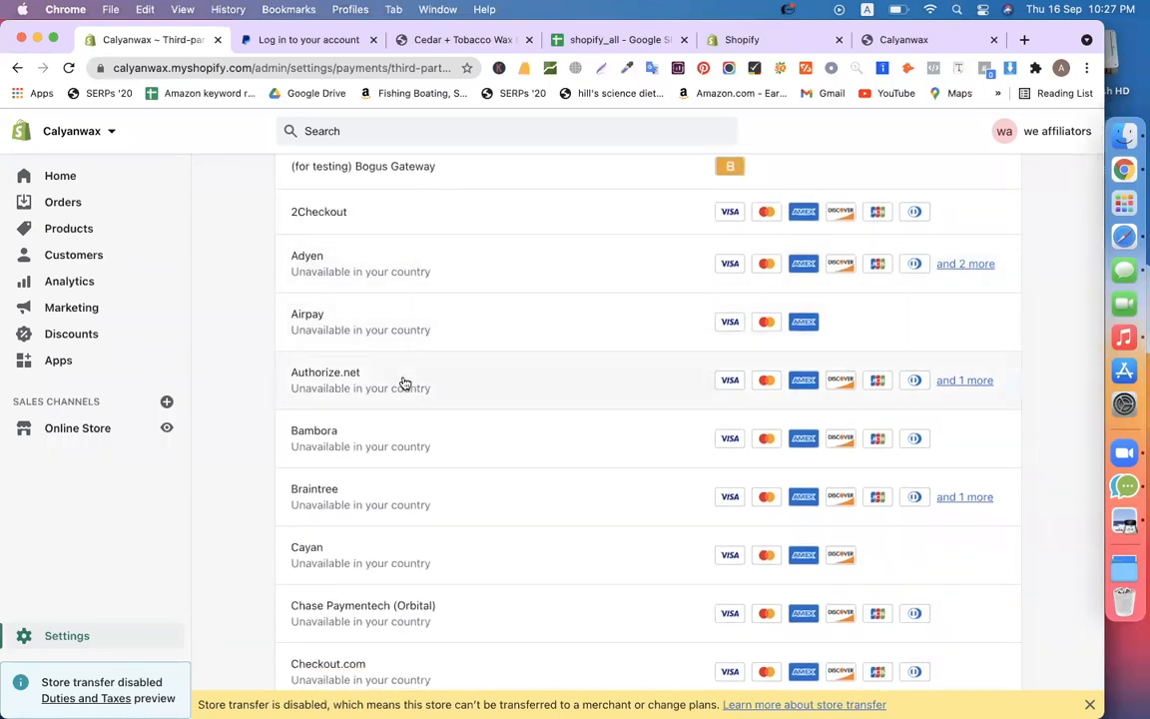
scroll(405, 382, "down", 3)
scroll(398, 598, "down", 4)
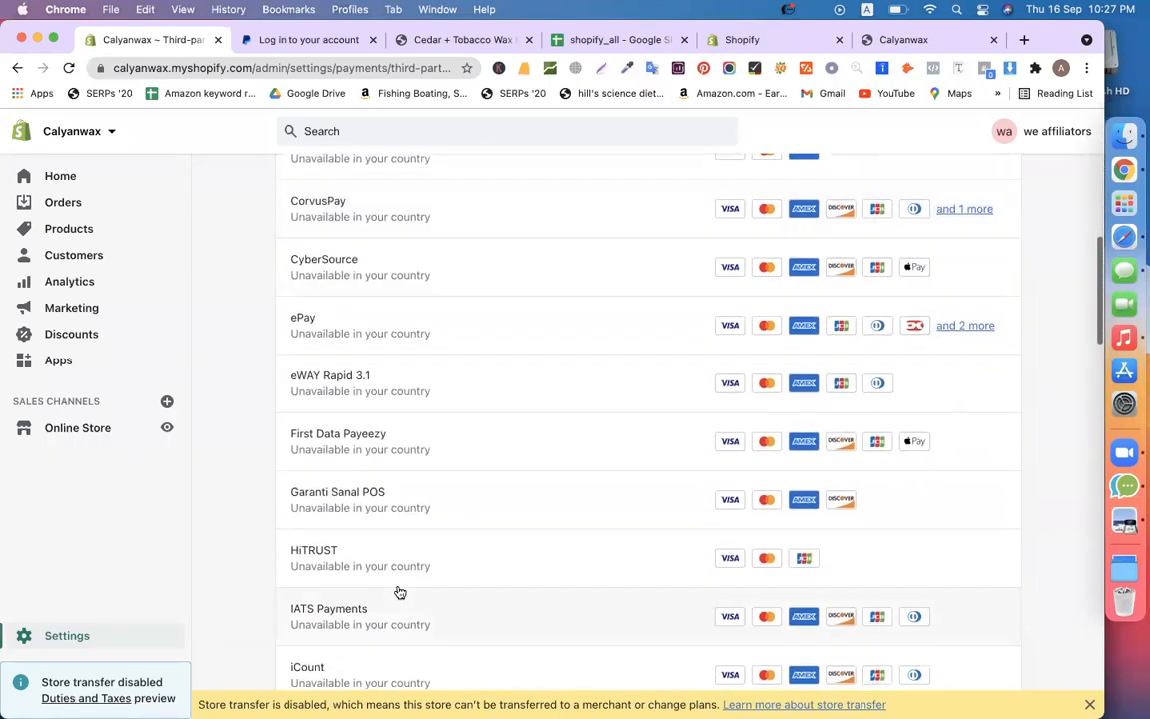
scroll(391, 395, "up", 10)
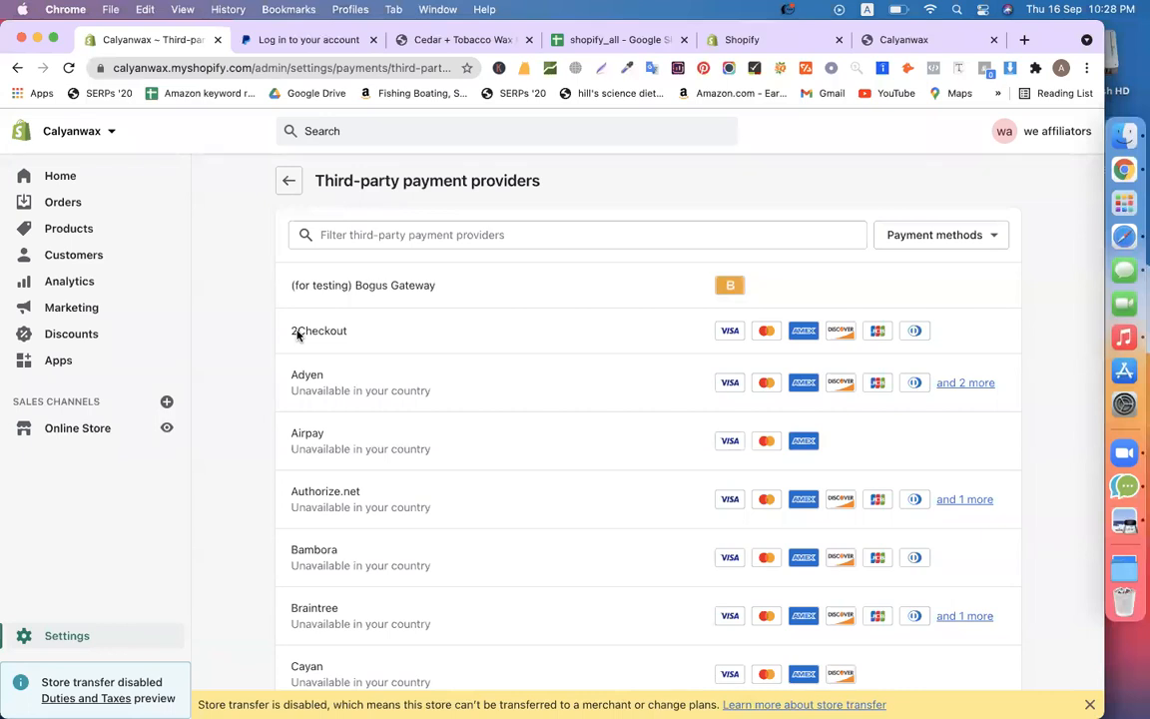
left_click(352, 334)
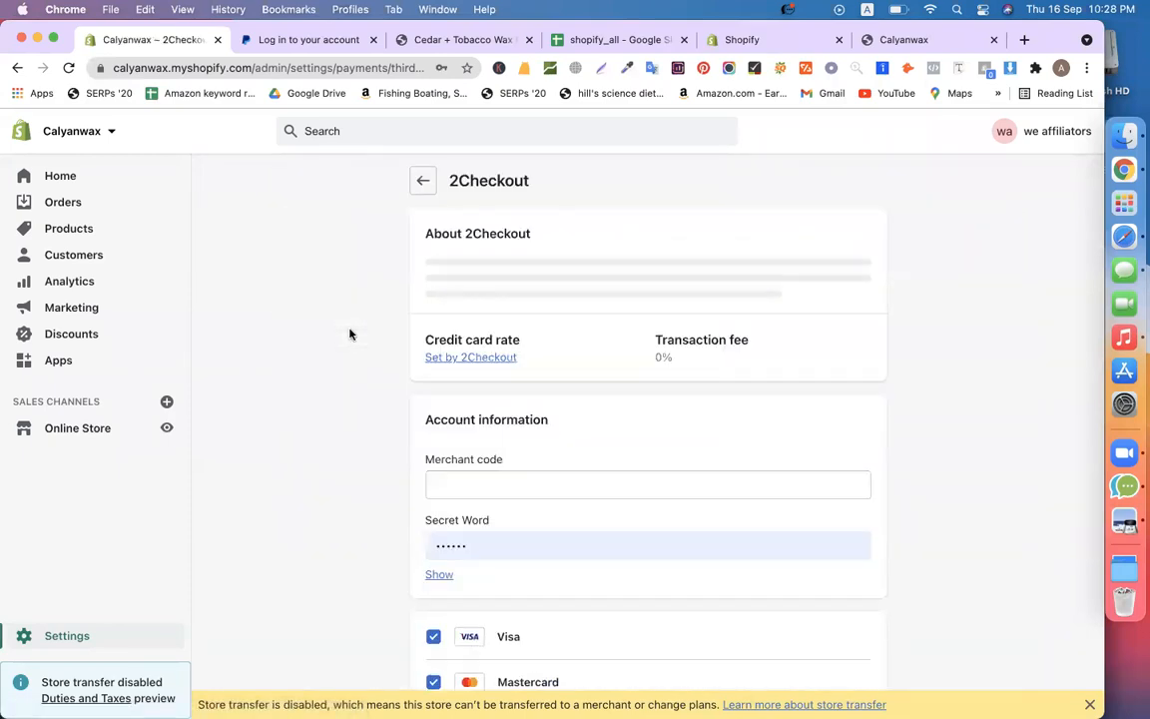
Reveal and delete the autofilled 2Checkout Secret Word
scroll(875, 454, "down", 4)
left_click(495, 379)
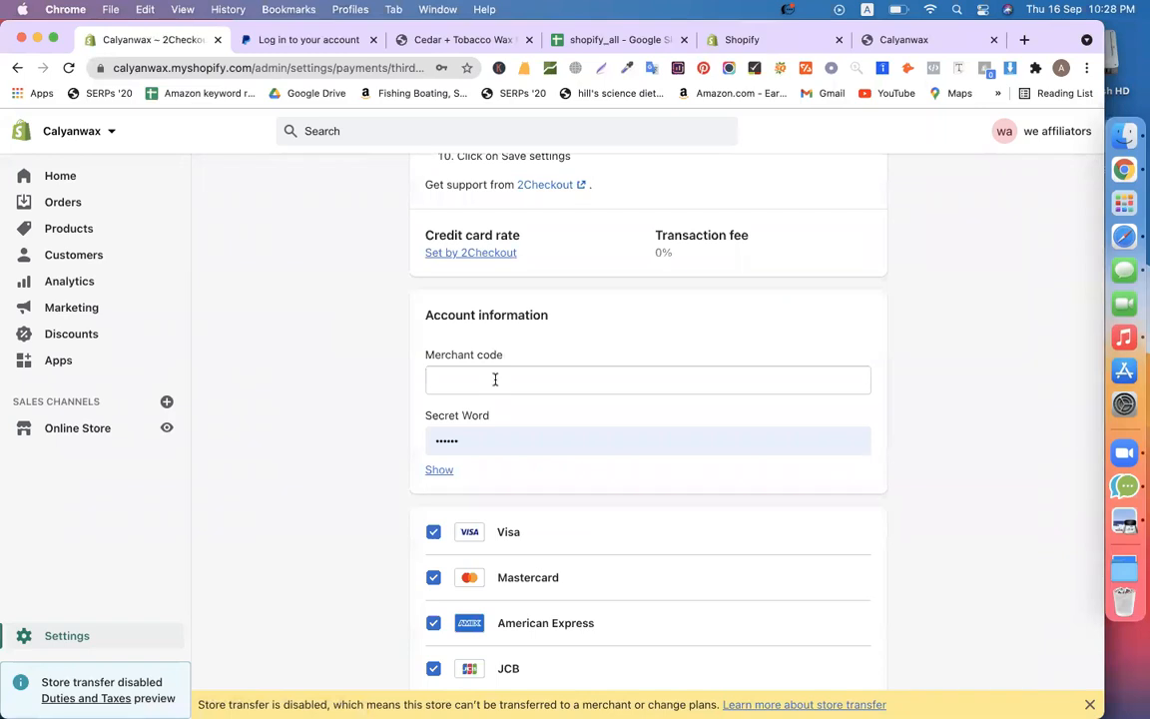
left_click(339, 401)
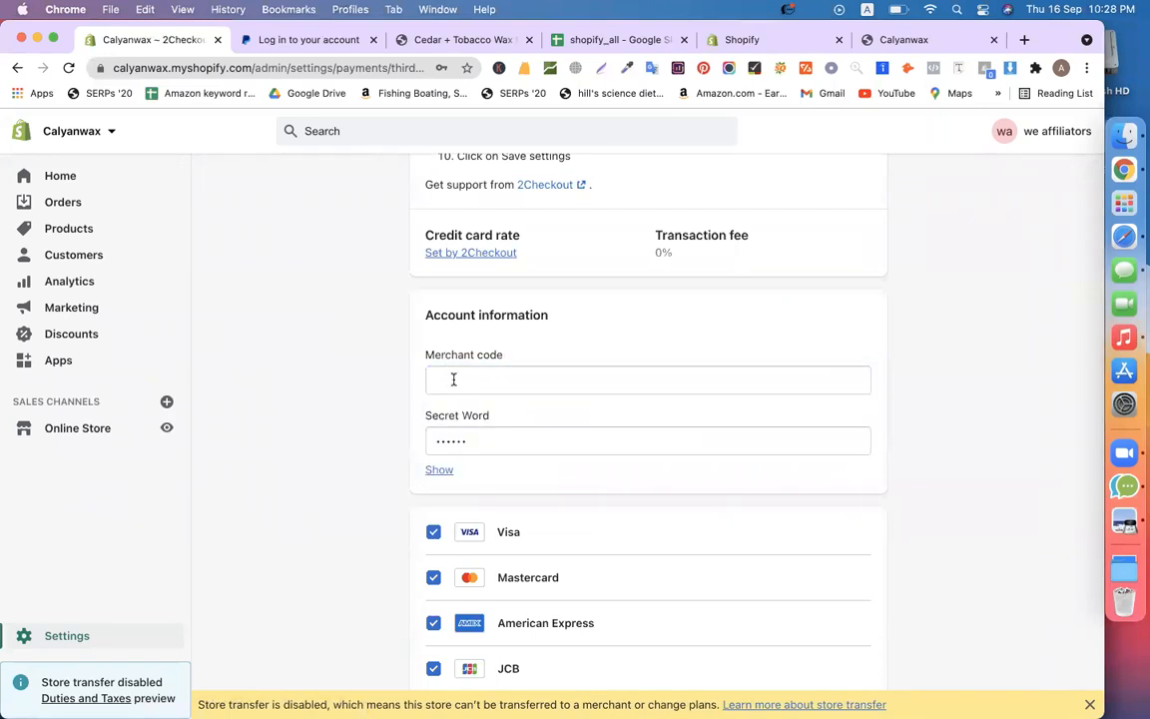
left_click(453, 380)
left_click(340, 399)
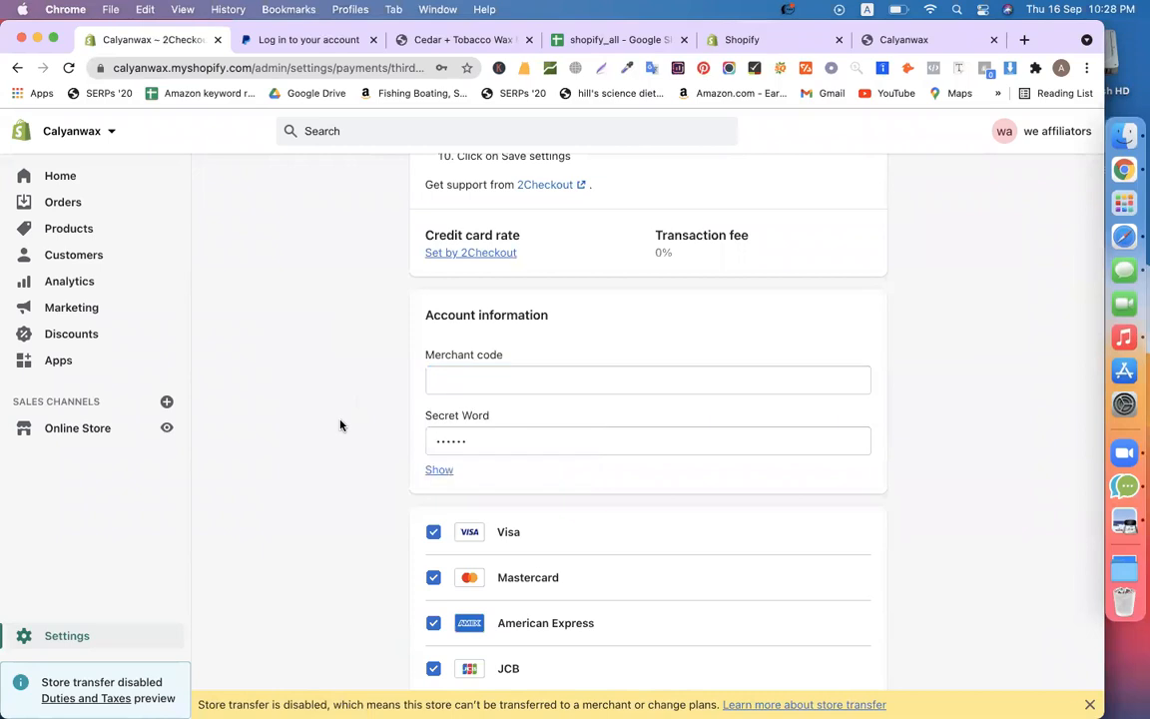
double_click(489, 440)
left_click(439, 469)
key("BackSpace")
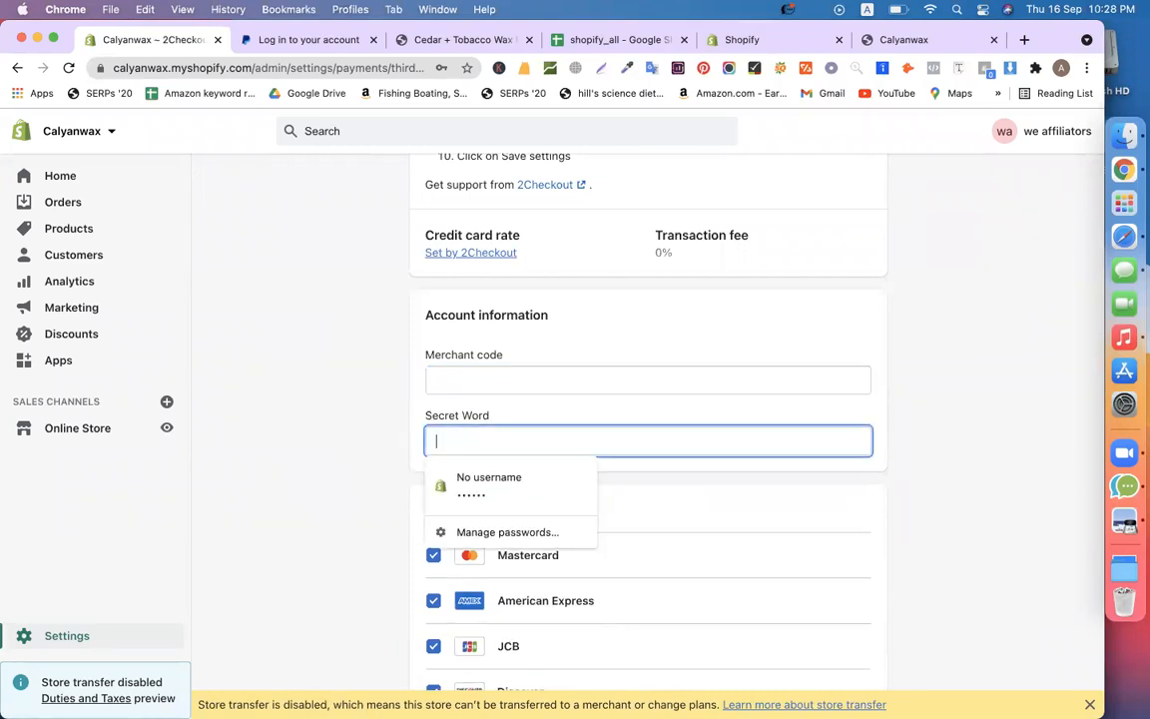
left_click(337, 408)
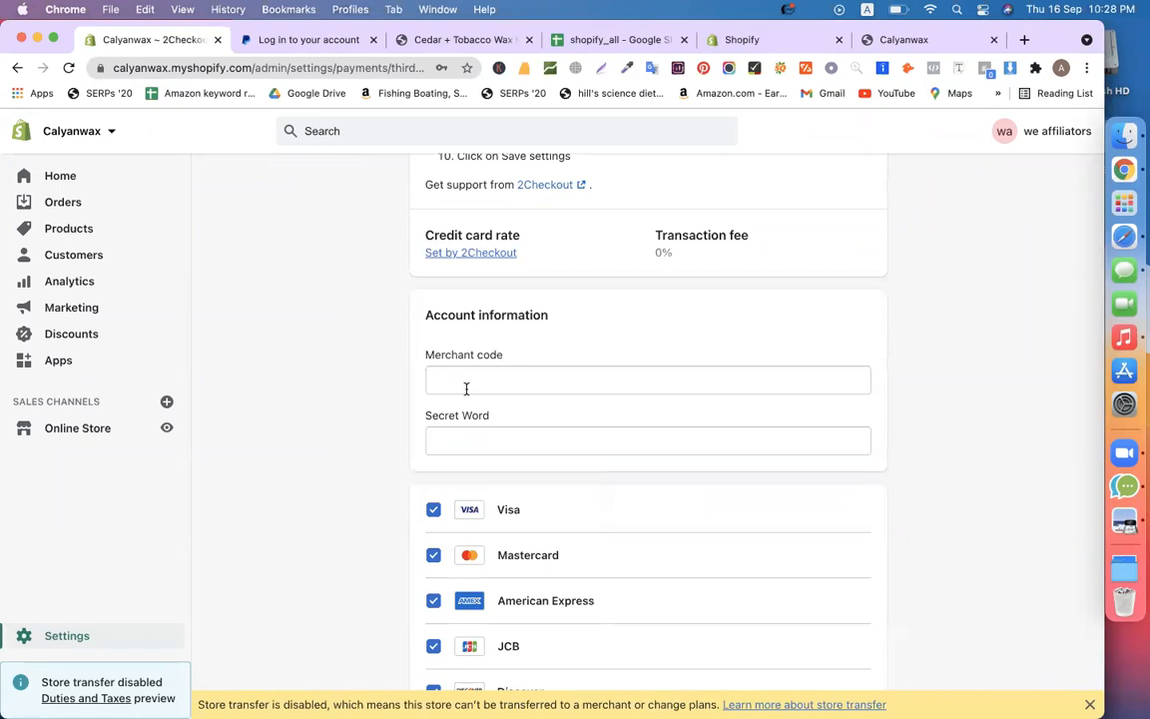
left_click(466, 388)
left_click(371, 415)
left_click(471, 430)
left_click(354, 364)
Keep the Merchant code and Secret Word fields empty, dismissing password autofill suggestions
scroll(972, 481, "down", 5)
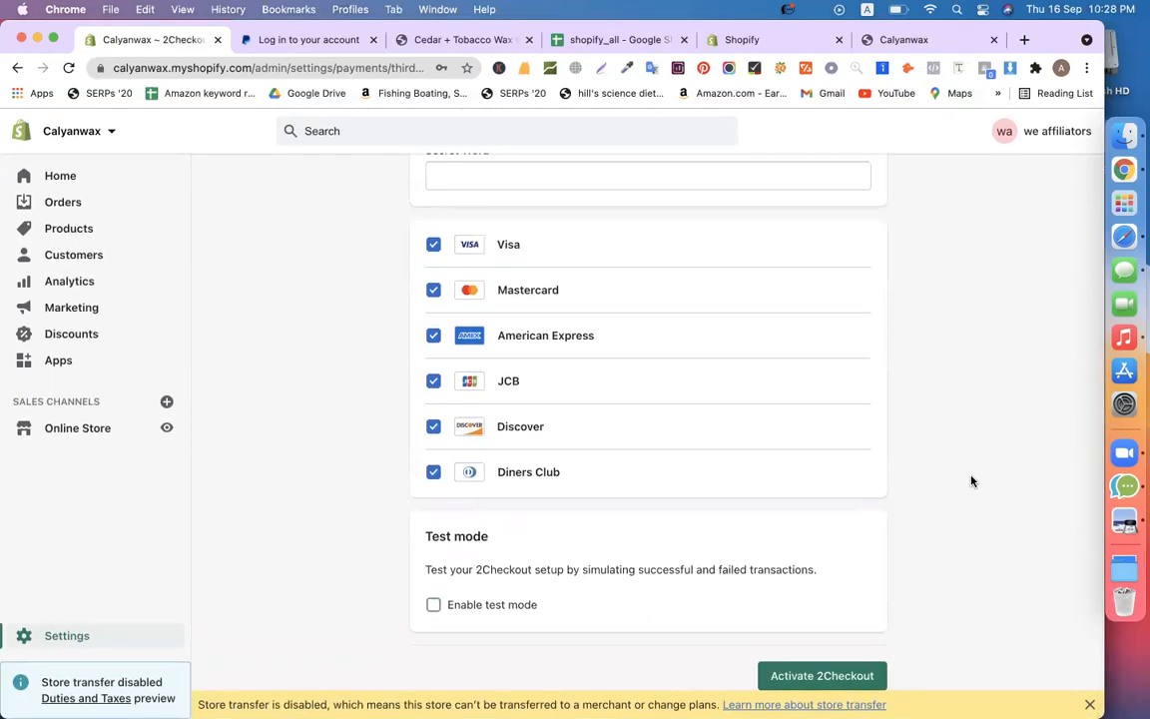
scroll(313, 367, "up", 6)
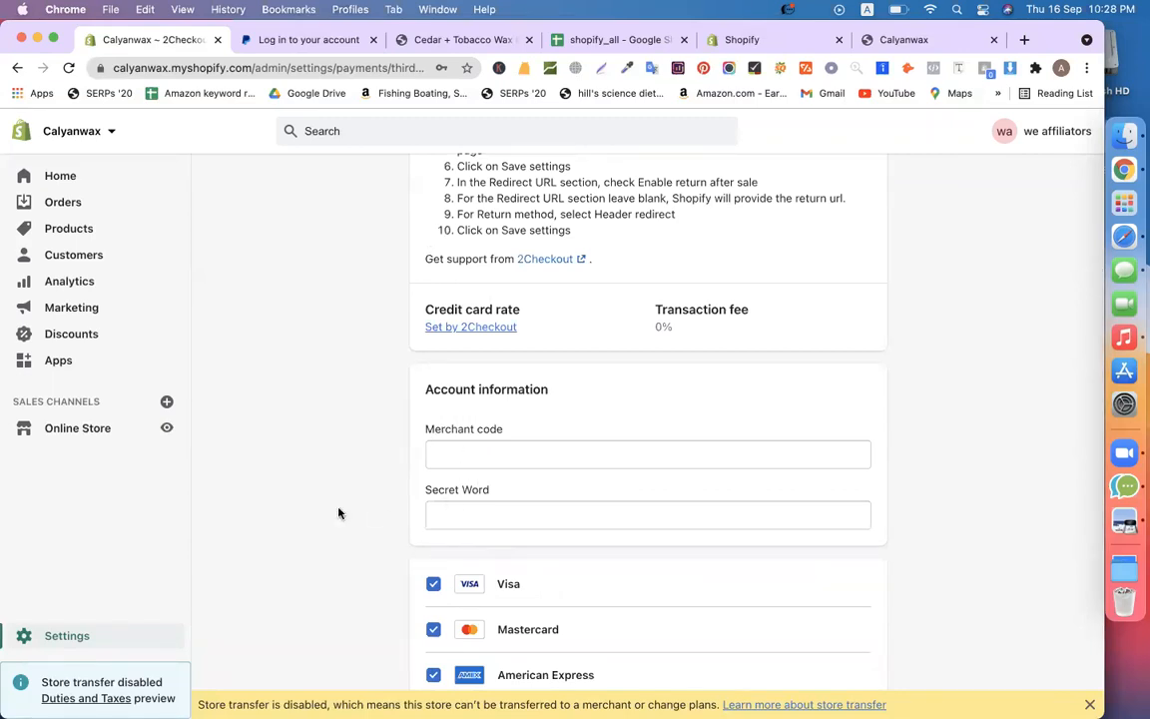
scroll(339, 513, "down", 6)
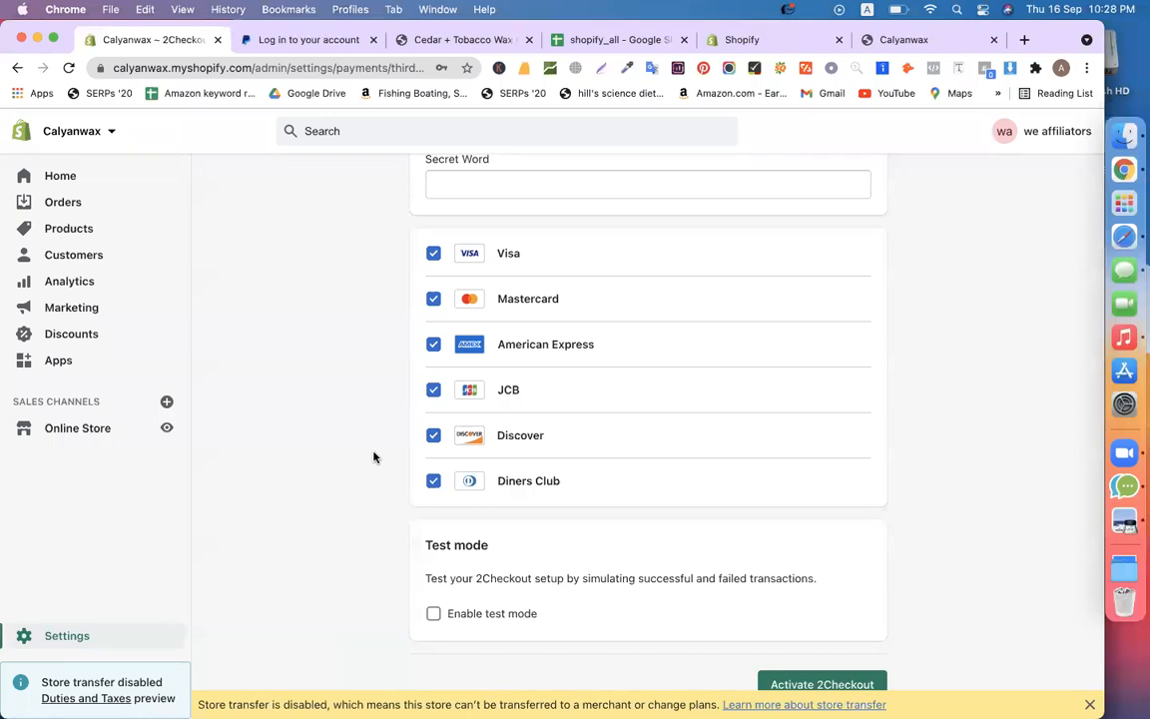
scroll(374, 457, "up", 5)
scroll(373, 457, "down", 4)
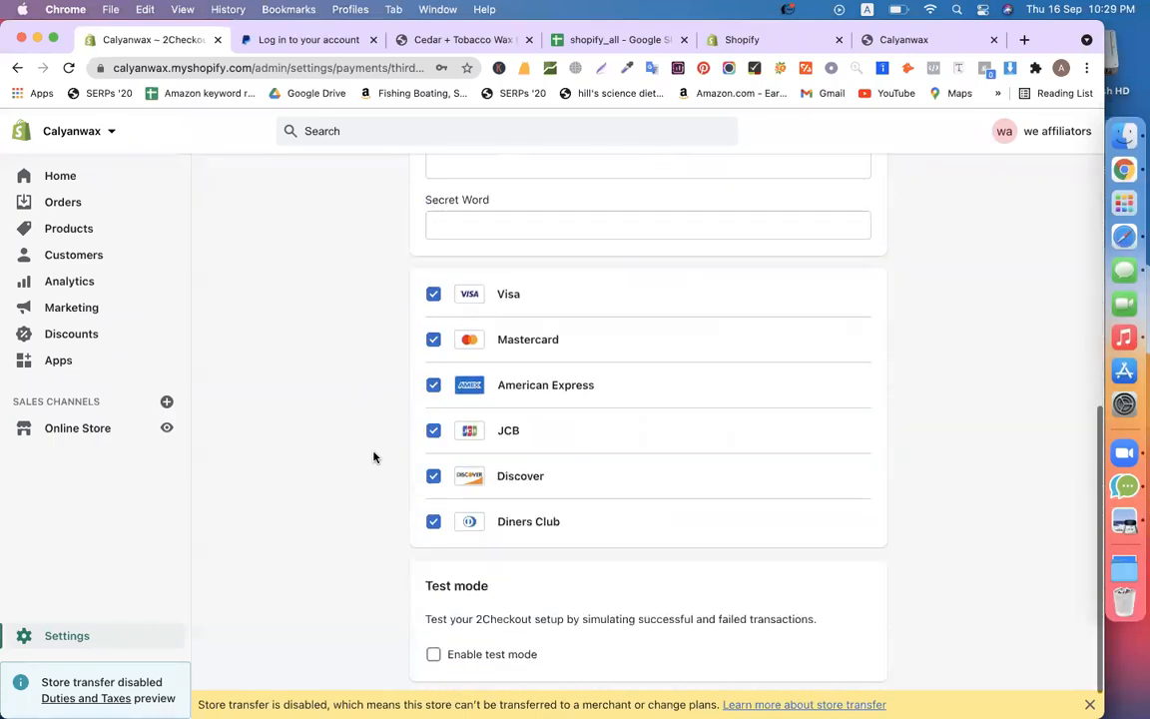
scroll(449, 289, "up", 5)
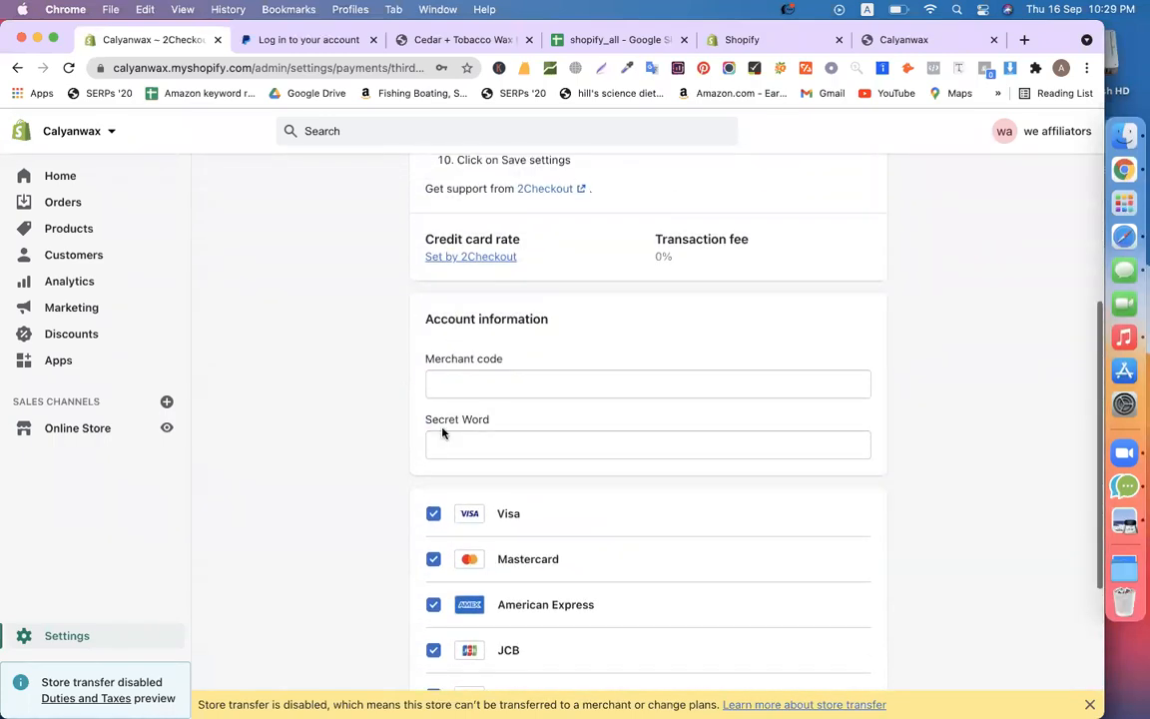
left_click(466, 396)
left_click(364, 390)
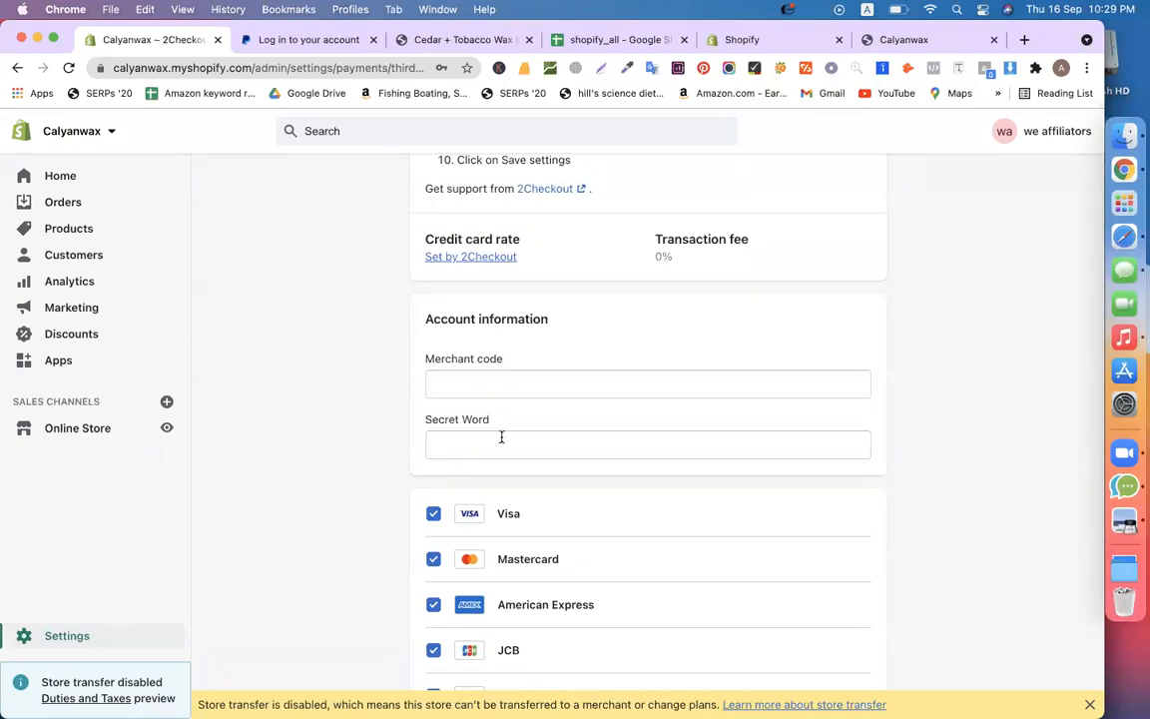
scroll(336, 410, "down", 4)
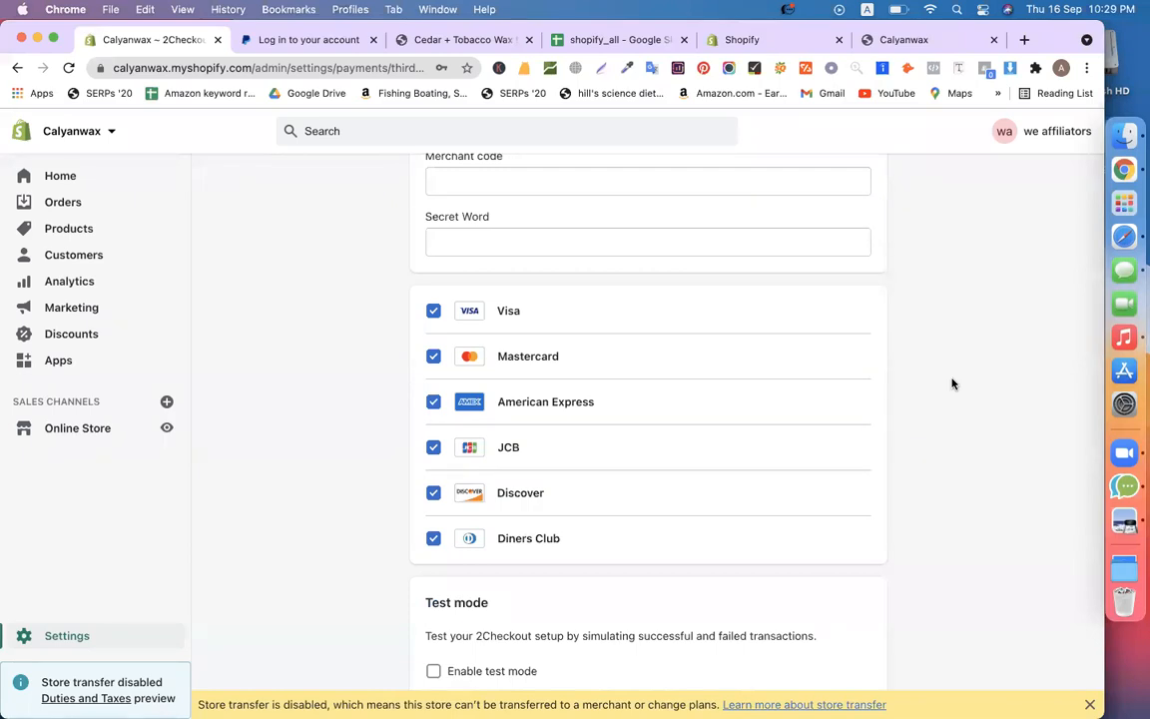
scroll(952, 383, "up", 3)
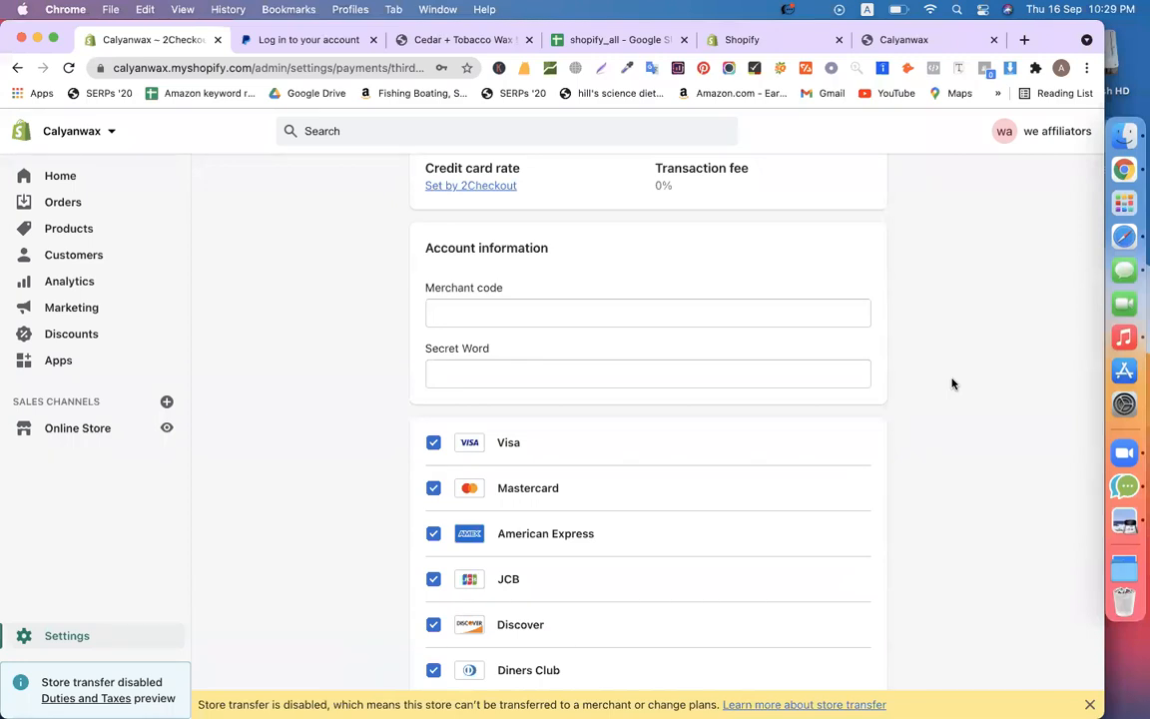
left_click(763, 315)
left_click(944, 389)
left_click(477, 375)
left_click(349, 376)
Uncheck Diners Club, Discover and JCB so only Visa, Mastercard and Amex remain
scroll(941, 378, "down", 5)
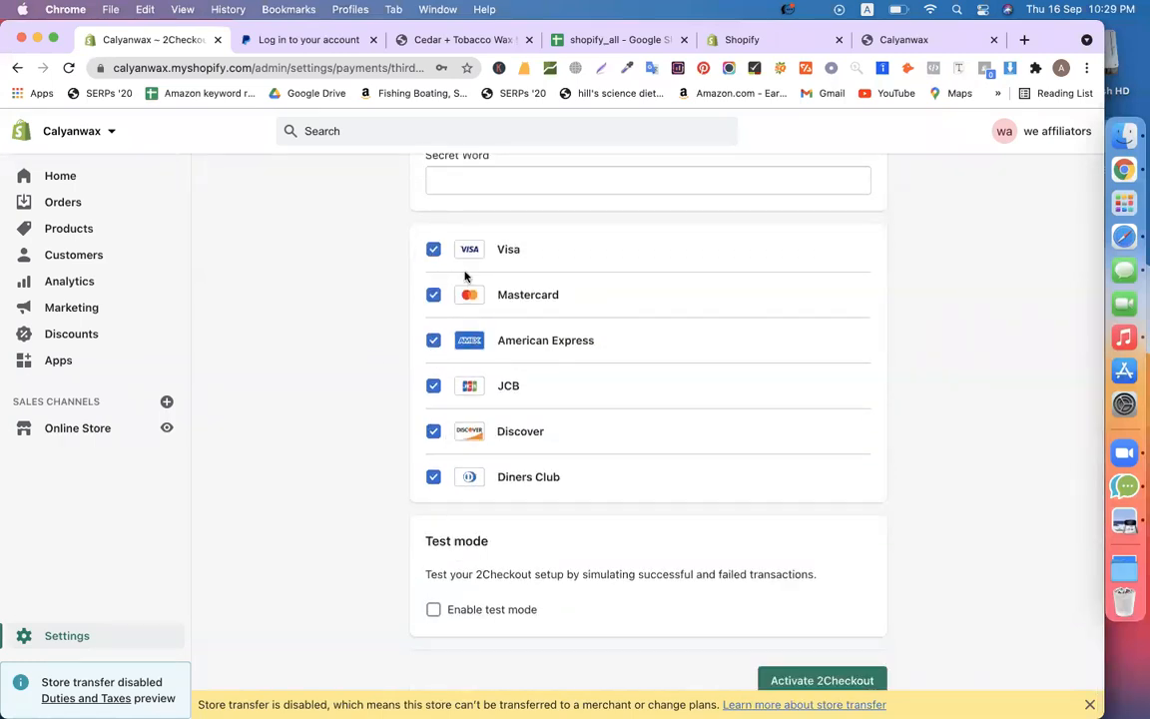
left_click(433, 477)
left_click(434, 431)
left_click(433, 385)
Leave the 2Checkout page with the back arrow toward the providers list
scroll(358, 395, "up", 10)
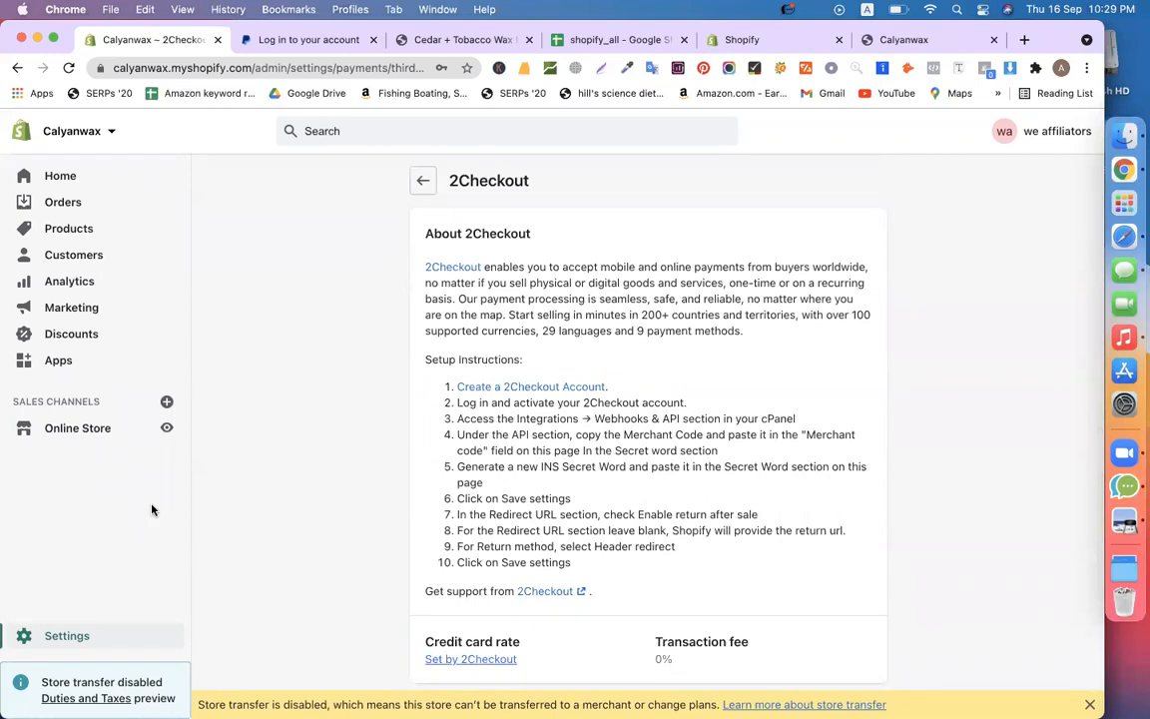
scroll(426, 489, "down", 5)
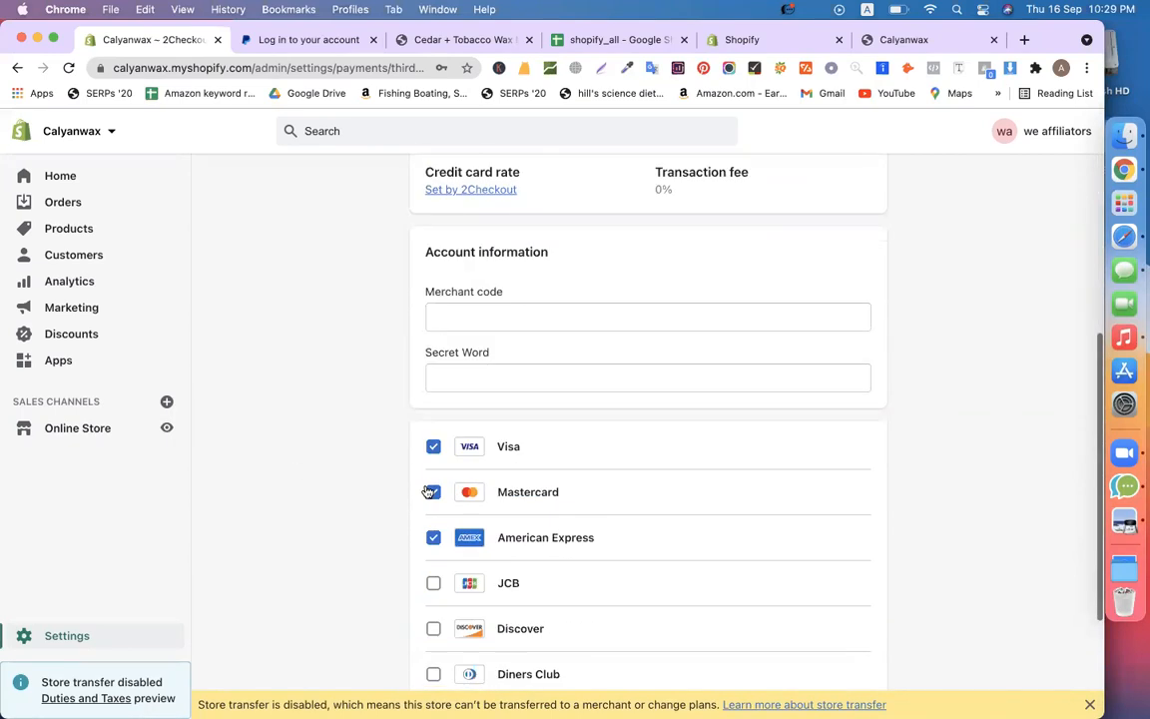
left_click(516, 305)
left_click(482, 372)
left_click(334, 294)
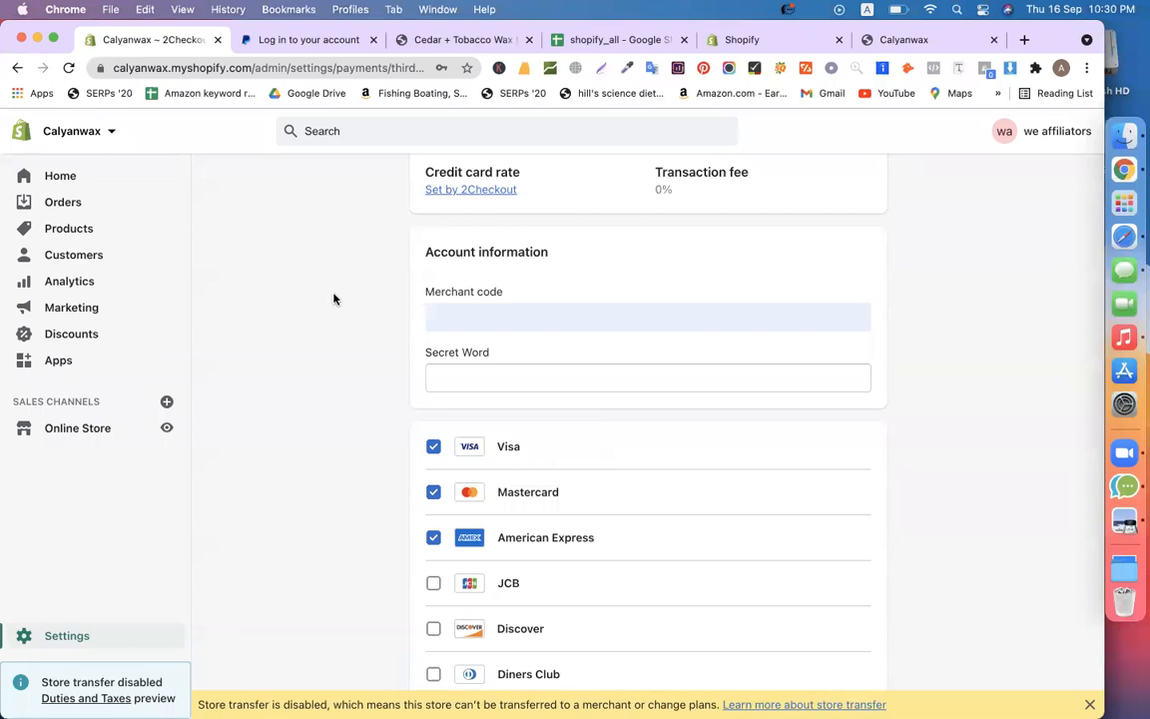
scroll(360, 334, "up", 10)
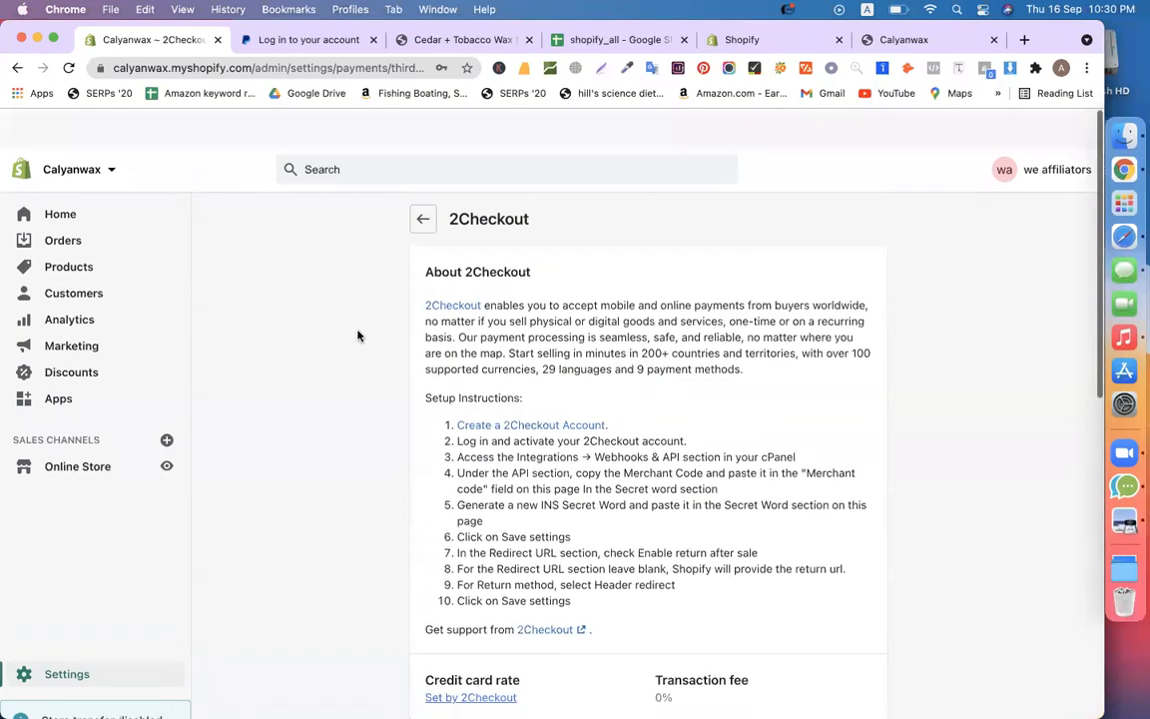
left_click(423, 181)
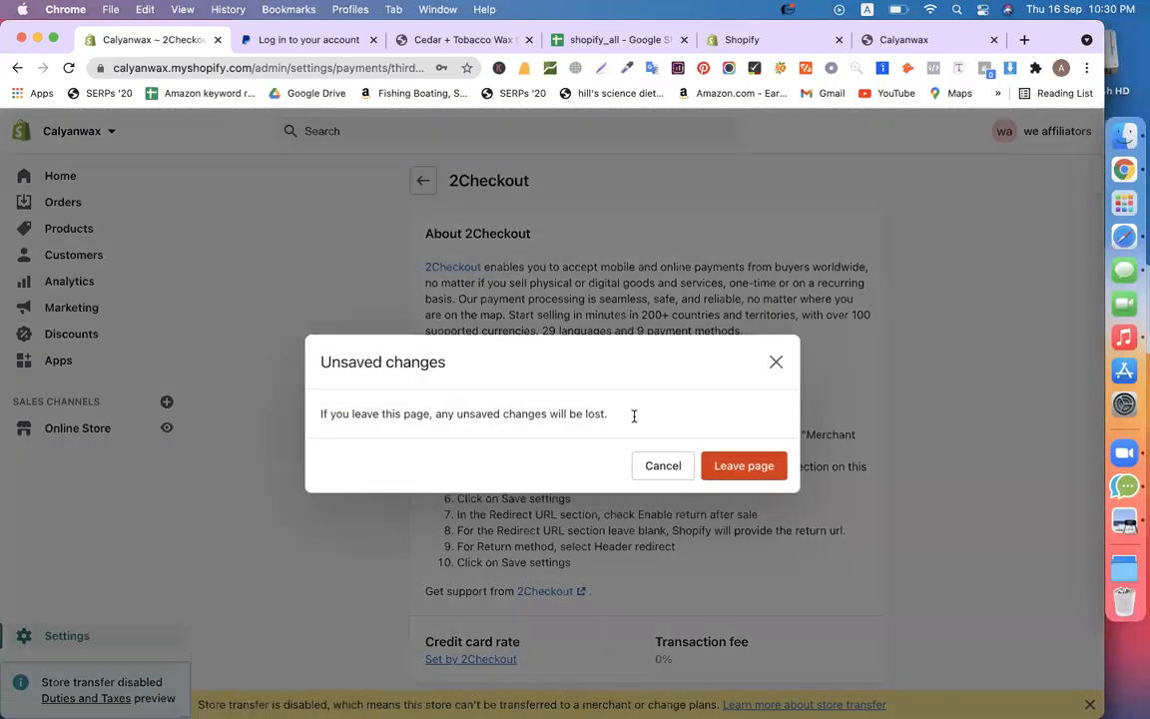
Discard the 2Checkout changes with Leave page, then return to the shopify_all spreadsheet
left_click(738, 463)
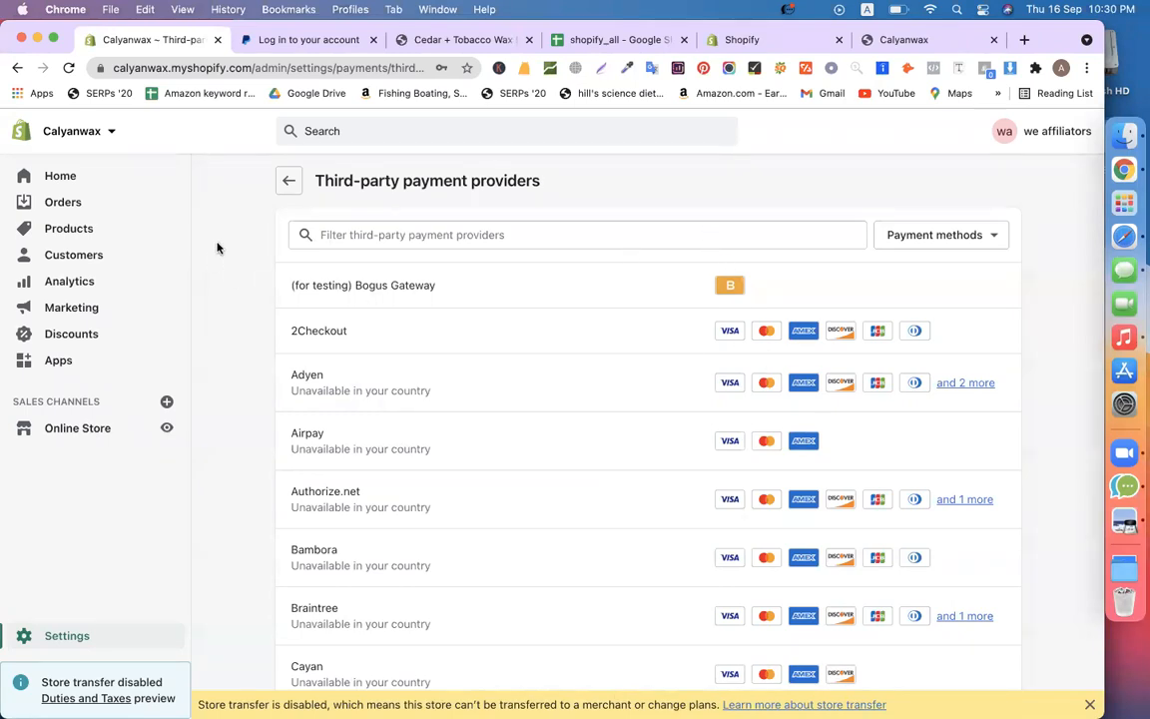
left_click(607, 41)
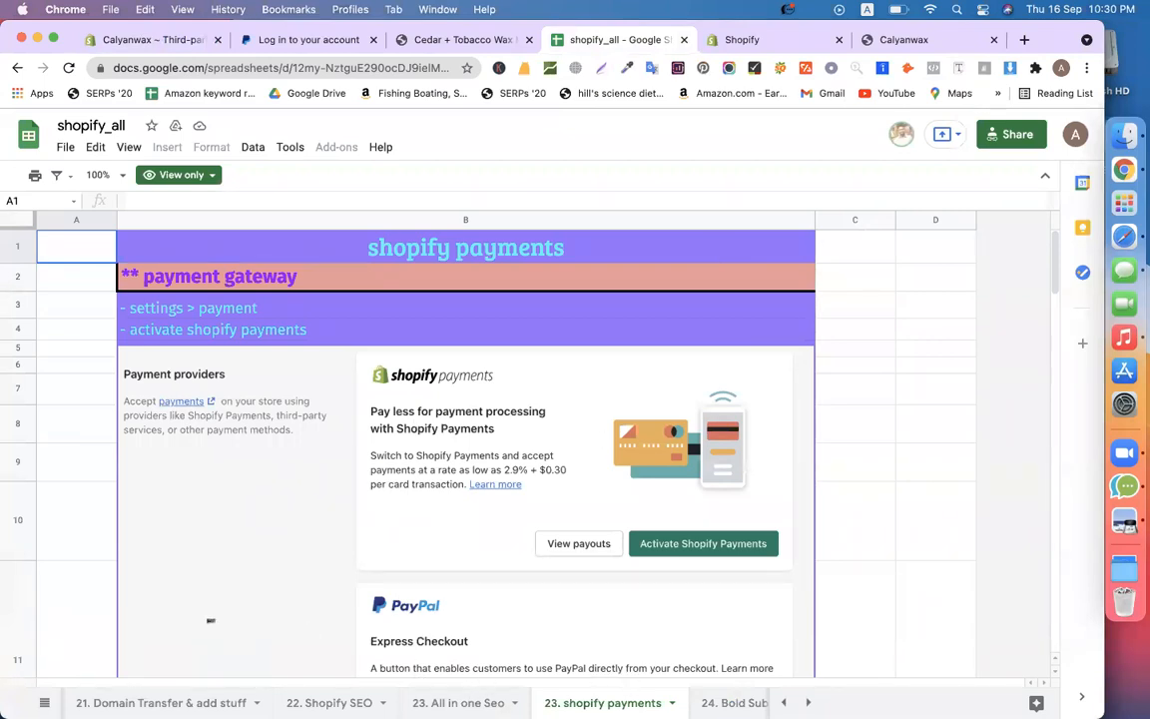
Open the '21. Domain Transfer & add stuff' sheet and move the spreadsheet tab to second position
left_click(159, 703)
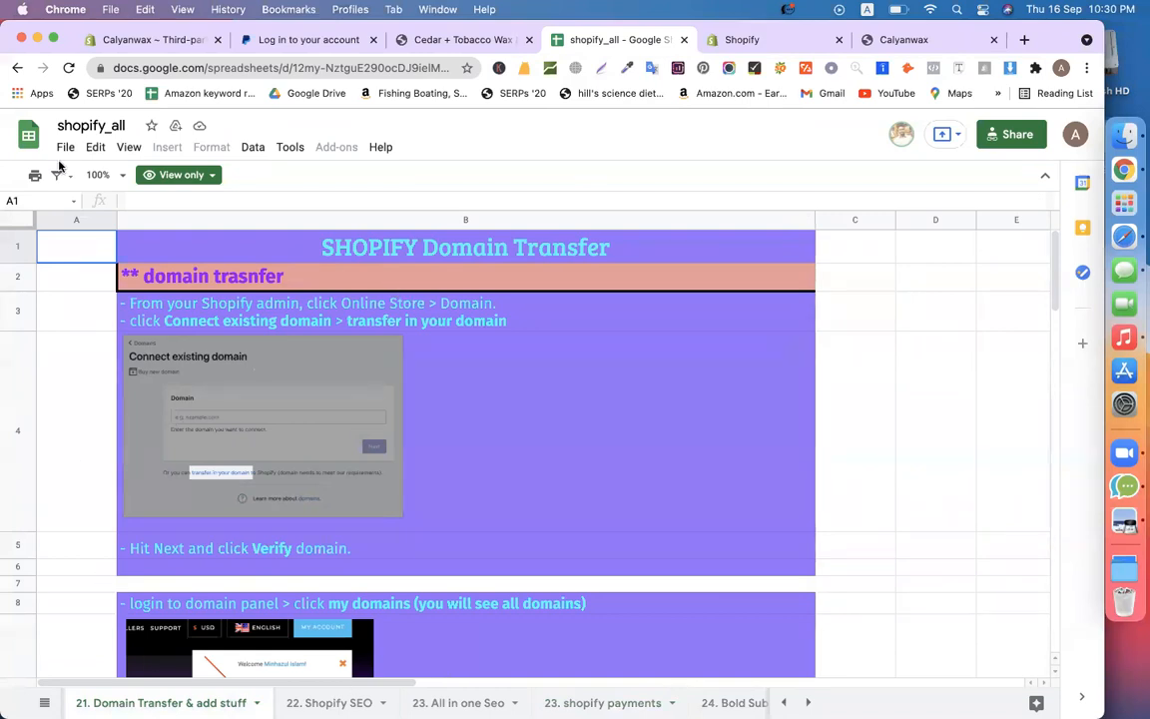
left_click(138, 42)
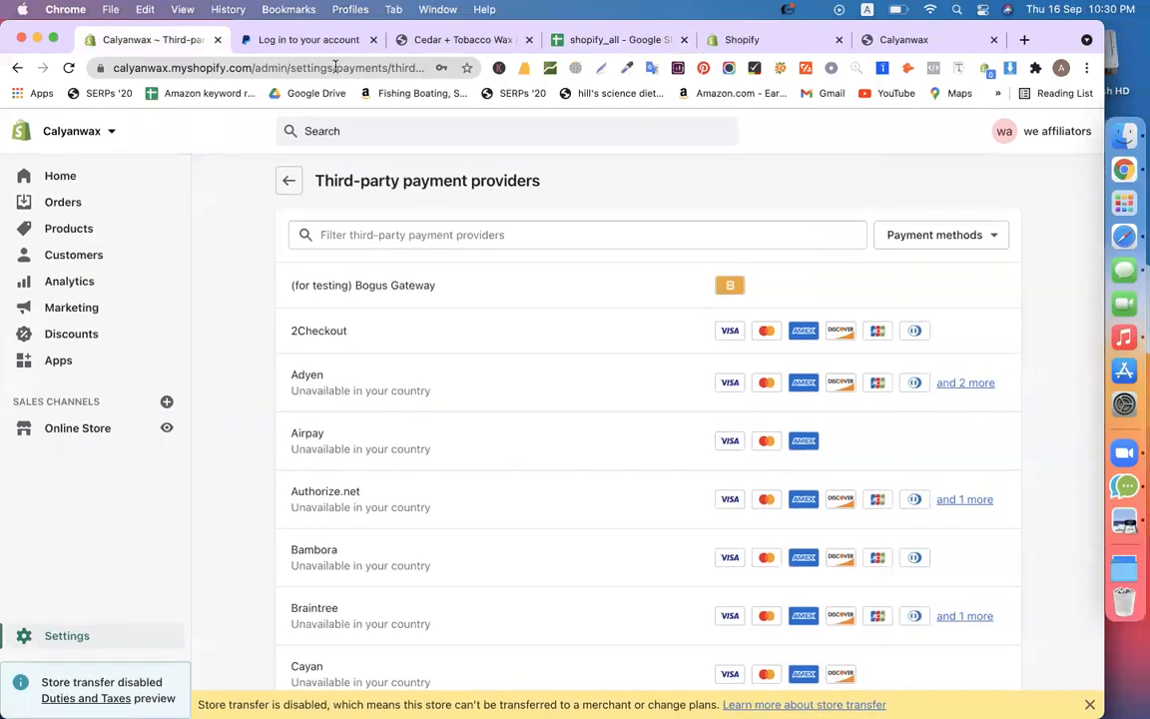
left_click_drag(606, 46, 341, 38)
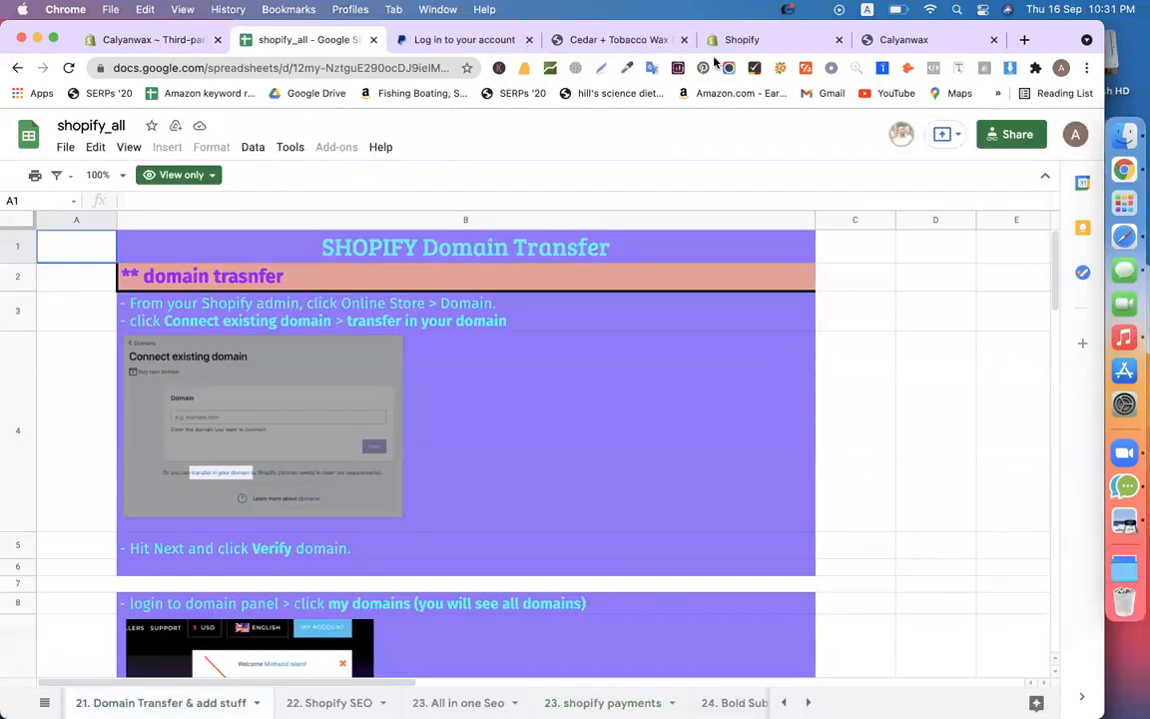
left_click(874, 327)
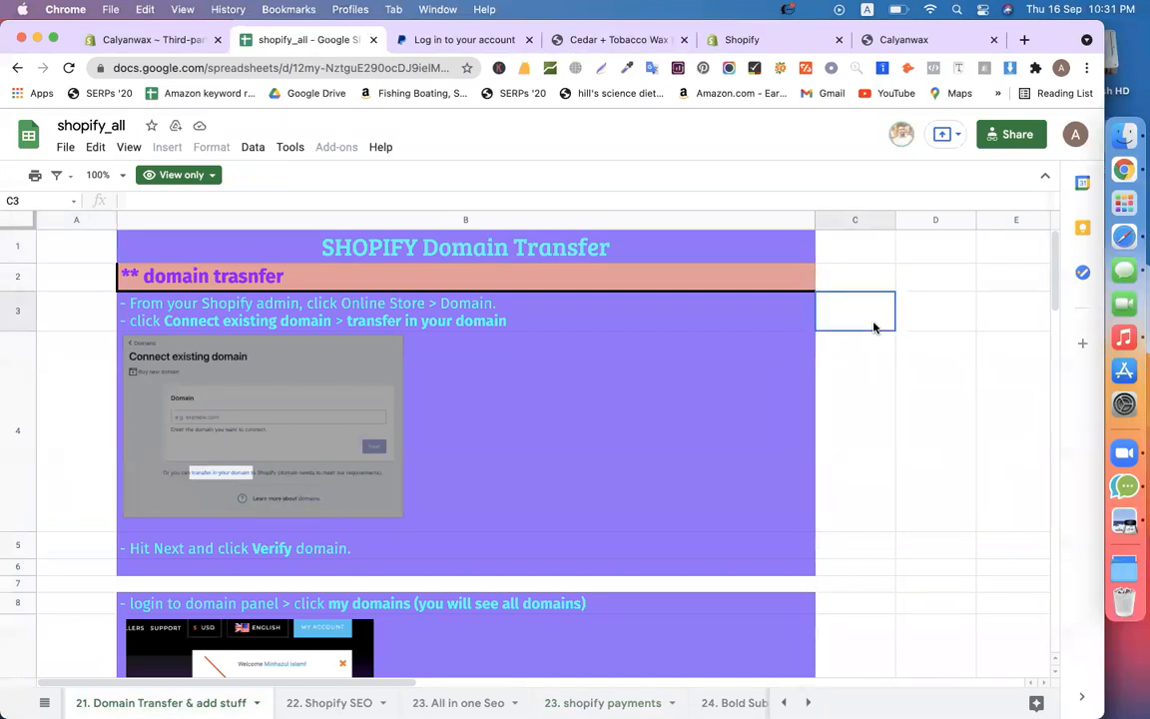
scroll(874, 327, "down", 15)
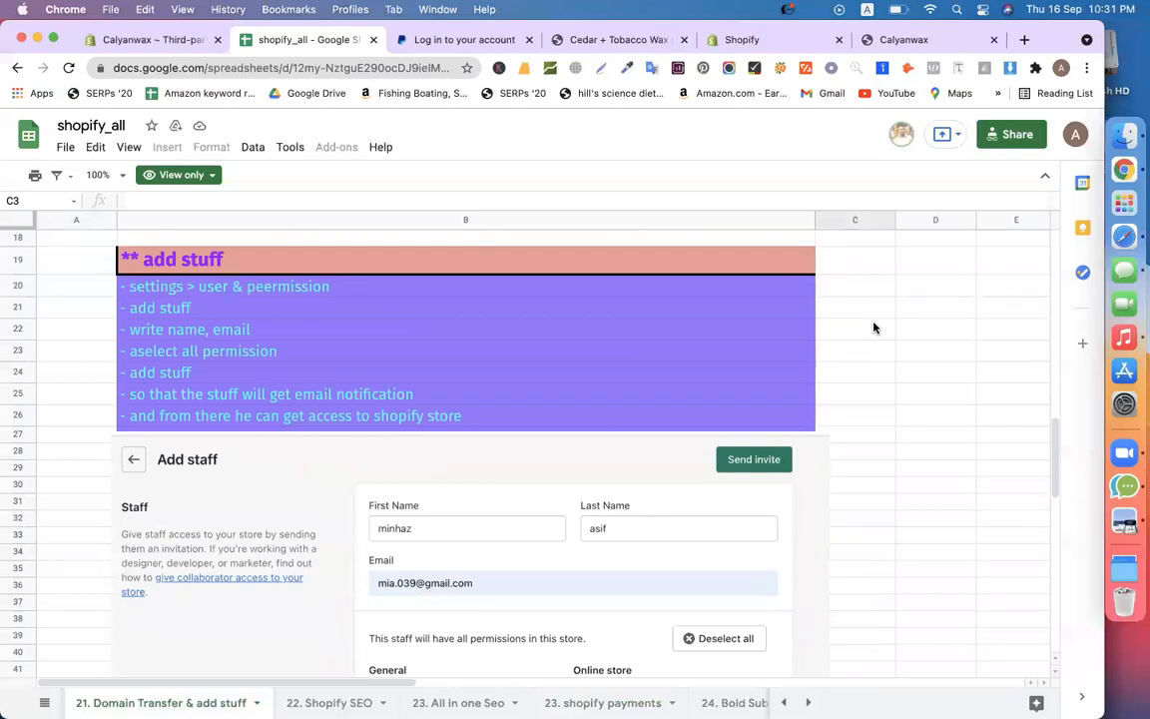
Go back to the Shopify admin Settings page
left_click(157, 42)
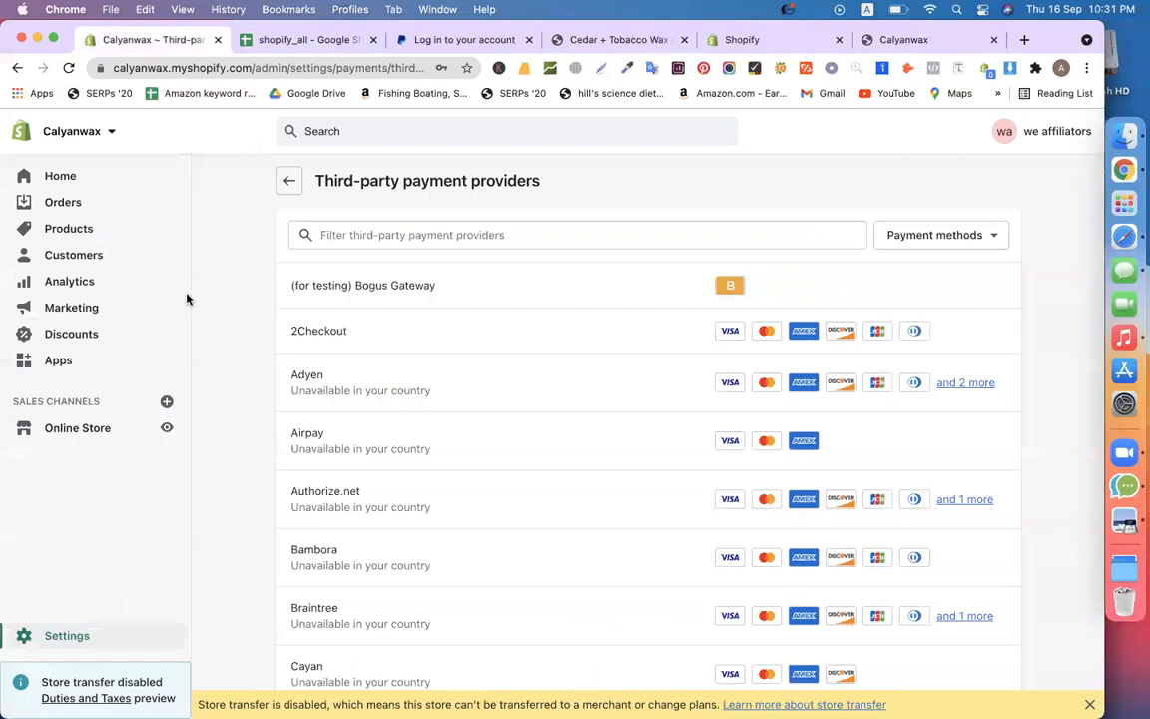
key("ctrl+Tab")
scroll(182, 298, "down", 10)
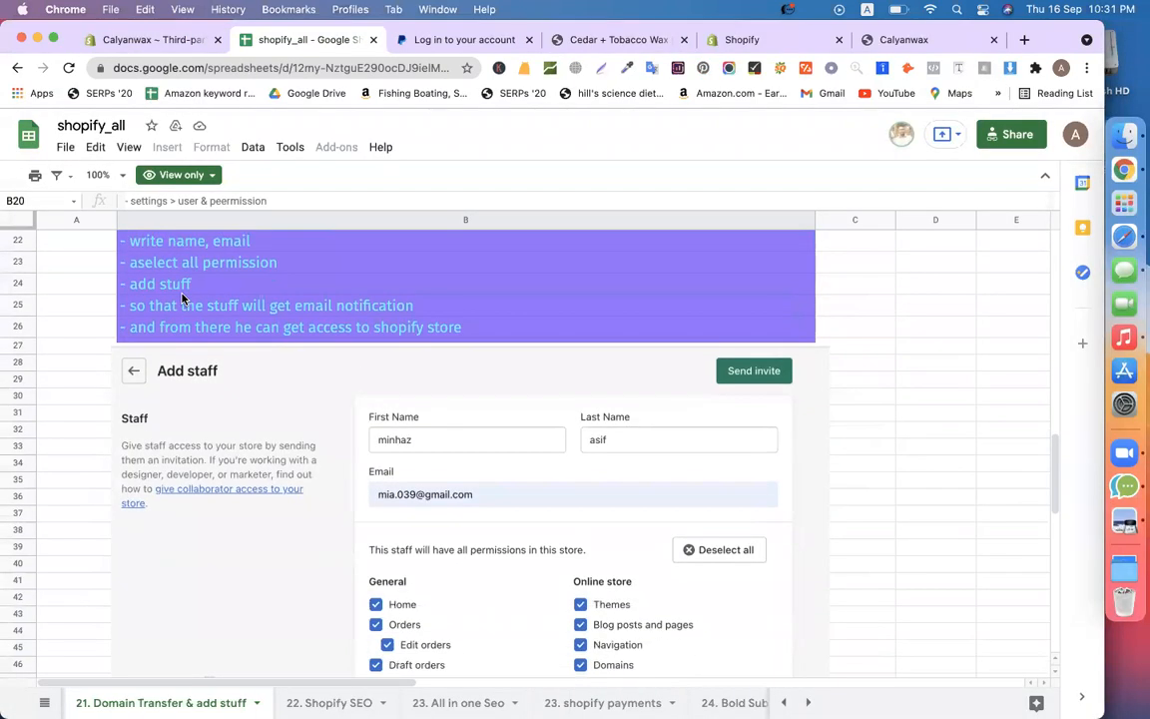
scroll(182, 297, "up", 10)
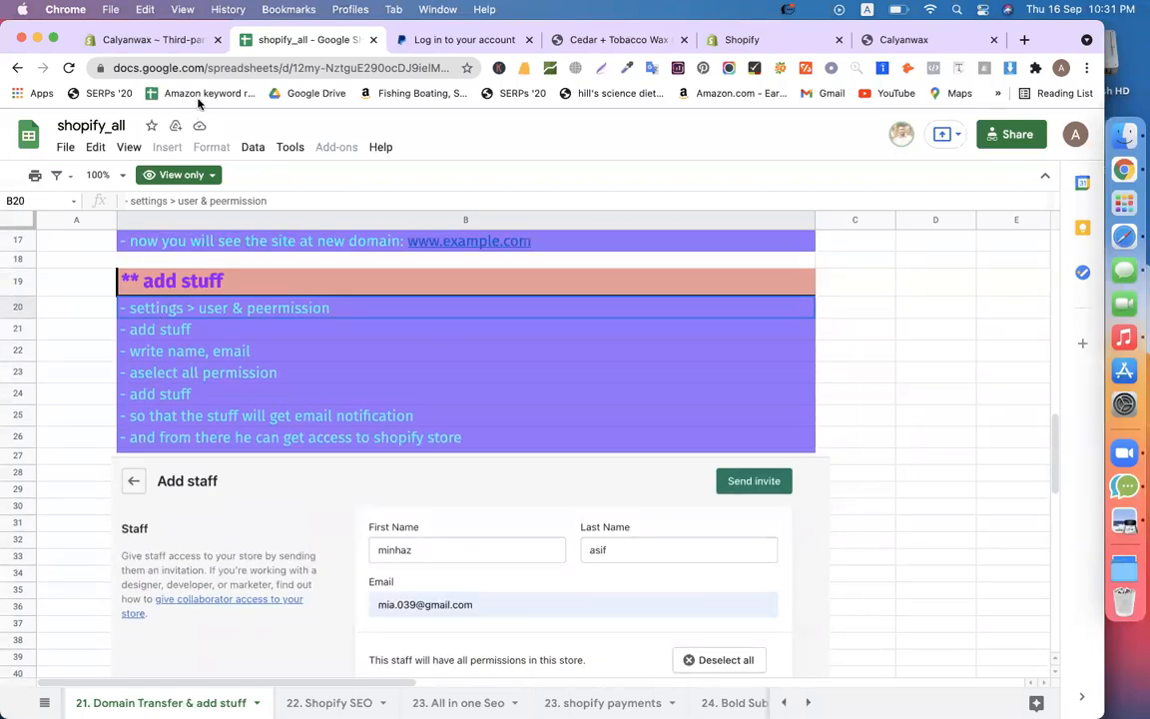
left_click(155, 39)
left_click(86, 636)
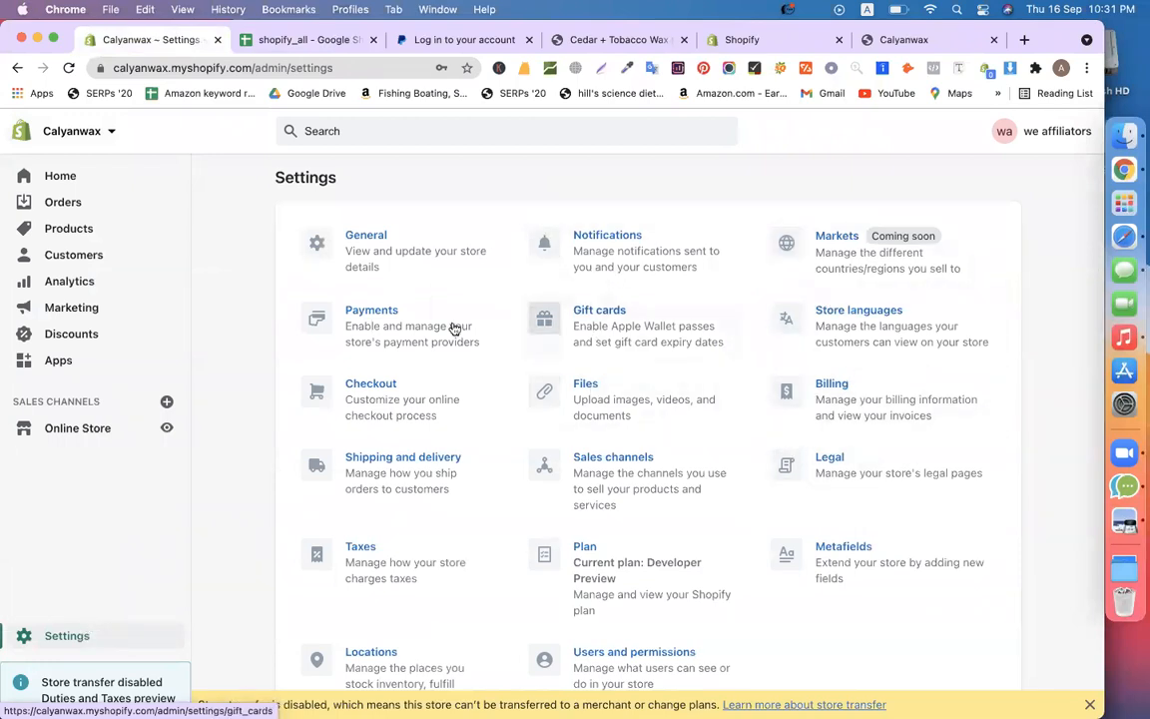
Open Users and permissions and start adding a staff member
scroll(704, 579, "down", 1)
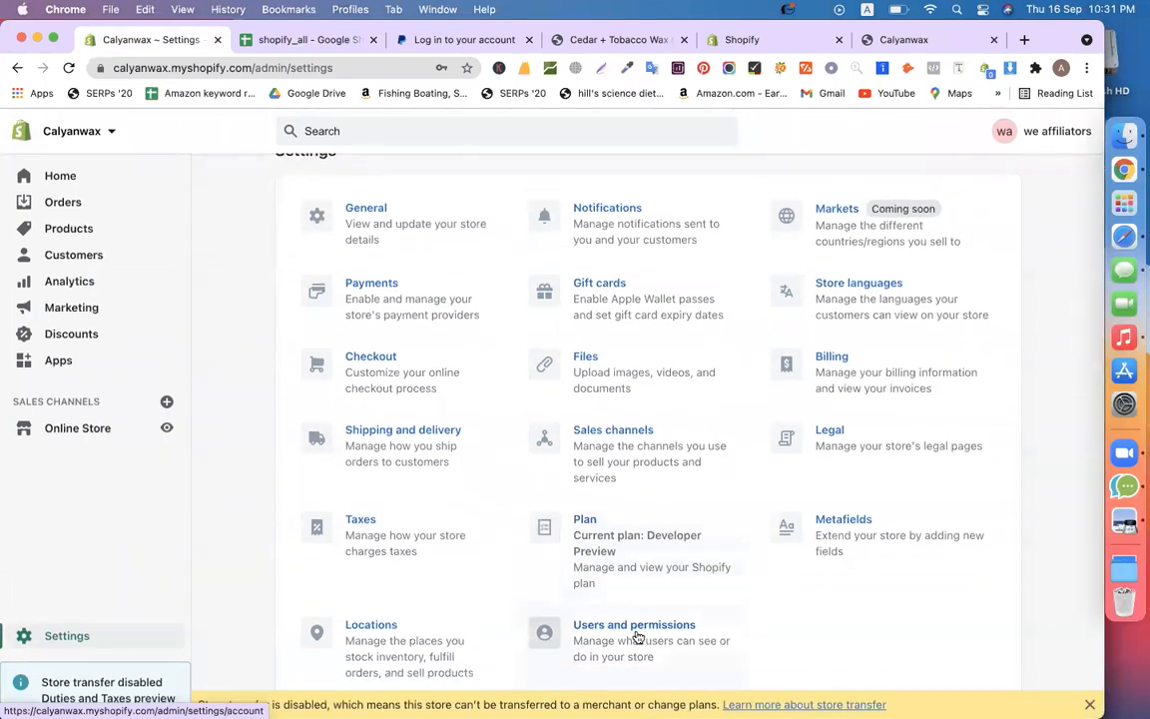
left_click(621, 635)
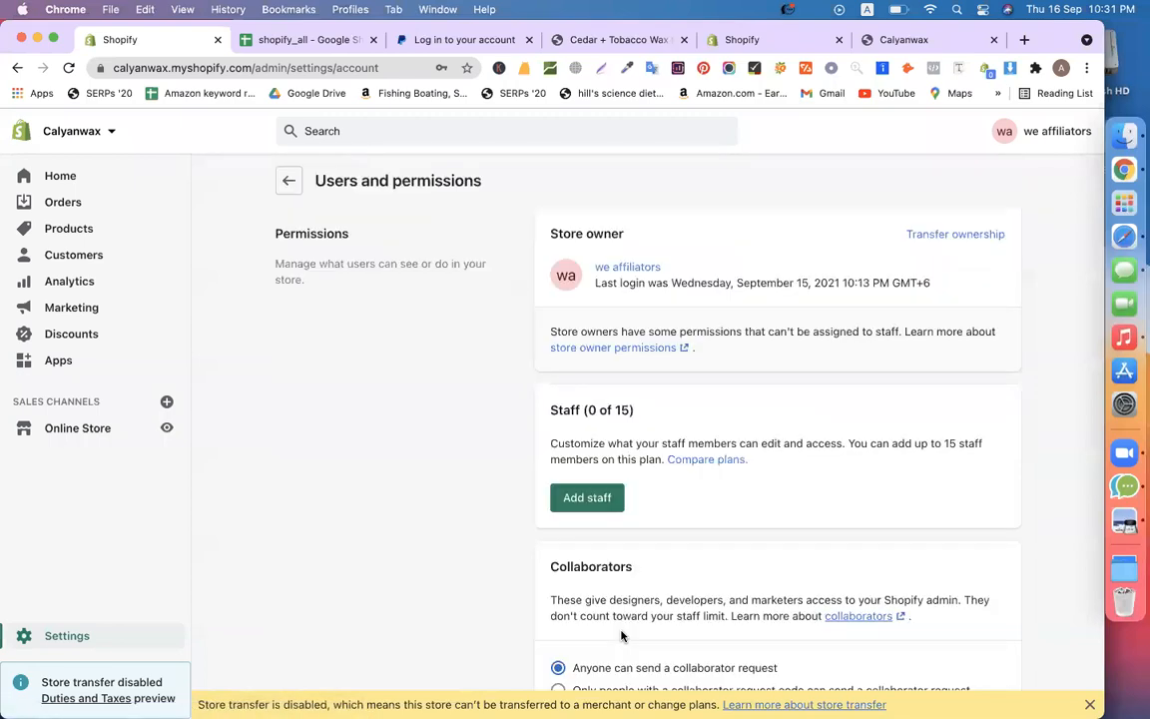
scroll(594, 360, "down", 3)
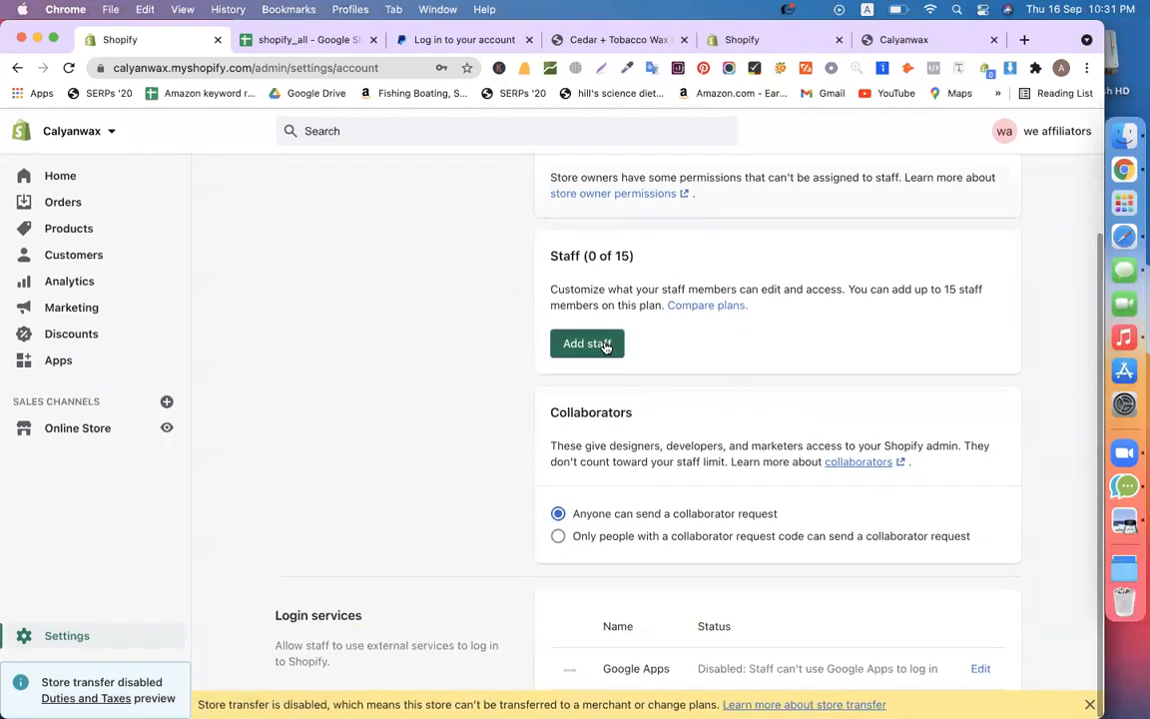
left_click(605, 345)
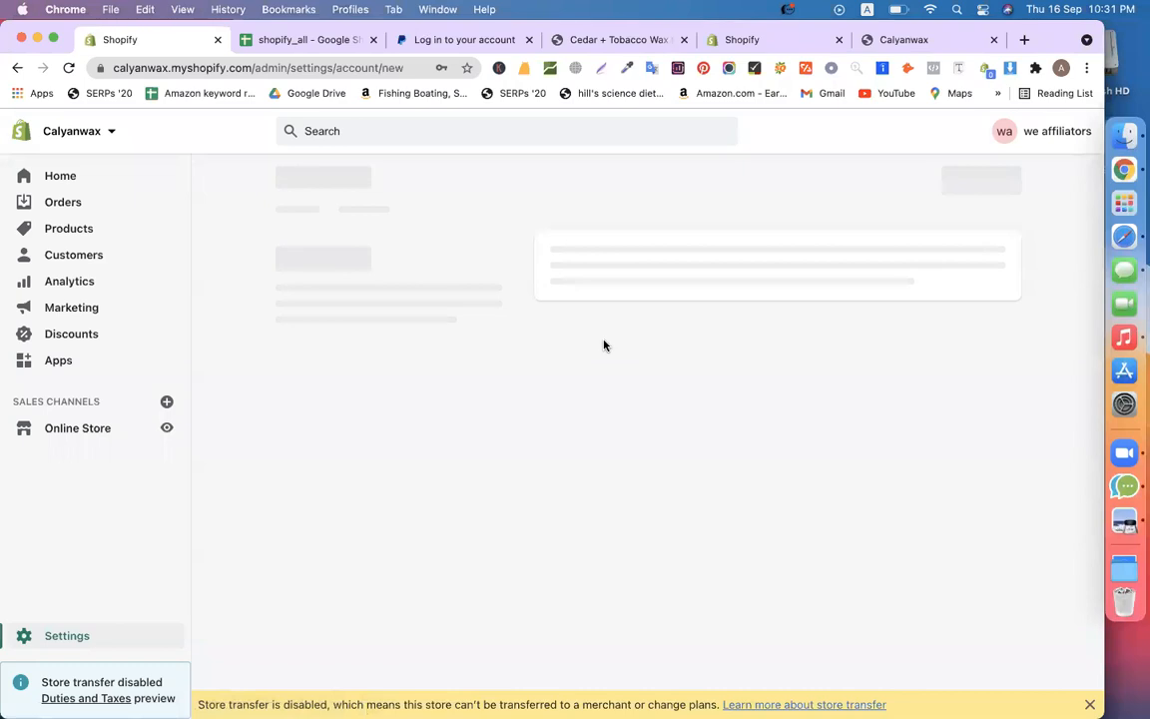
Enter the staff member's first name, last name and e-mail address
left_click(658, 258)
left_click(829, 248)
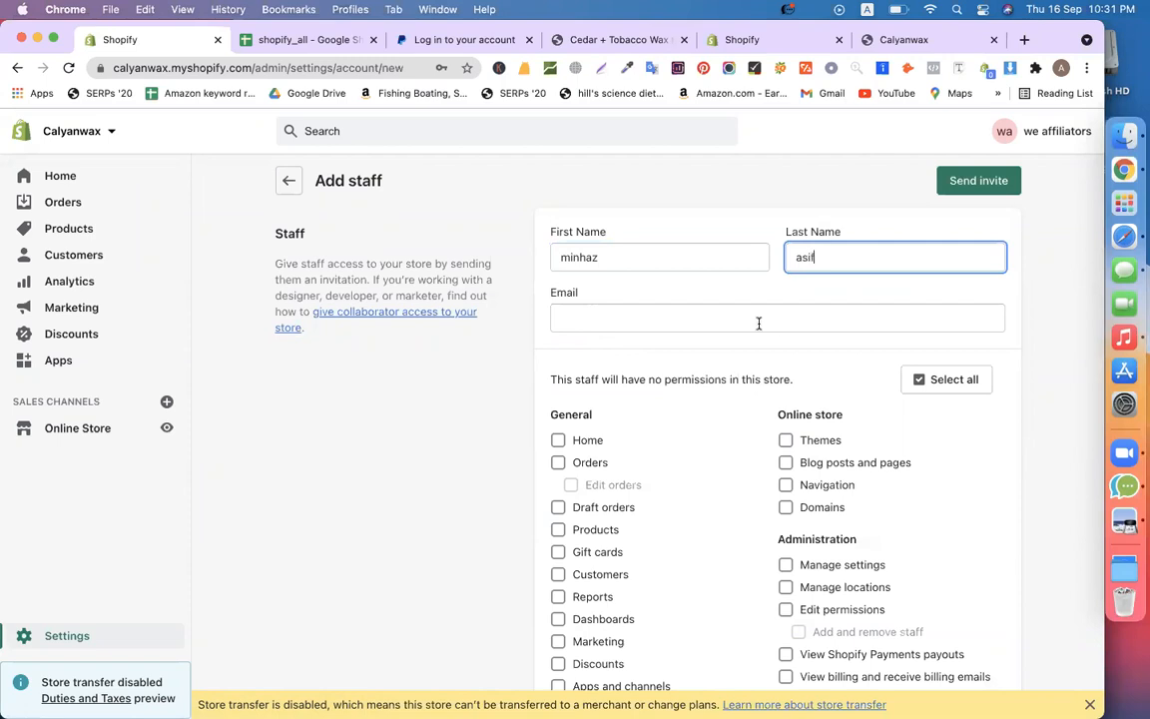
left_click(741, 313)
left_click(661, 354)
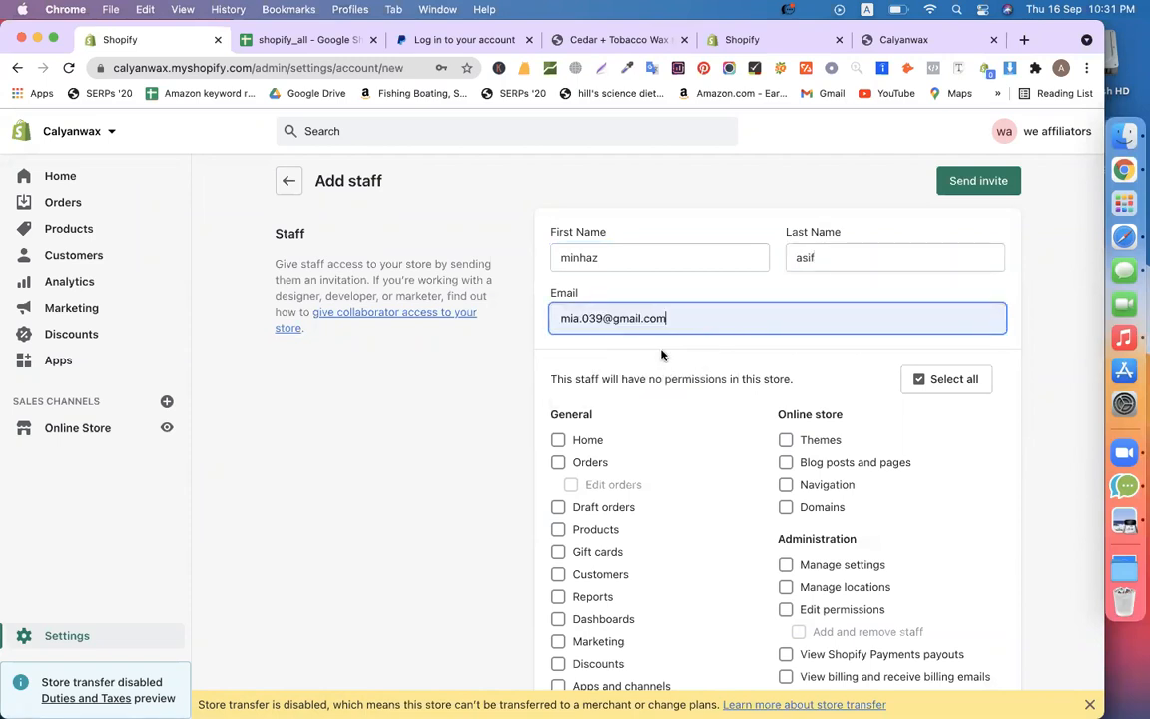
left_click(605, 317)
type("9")
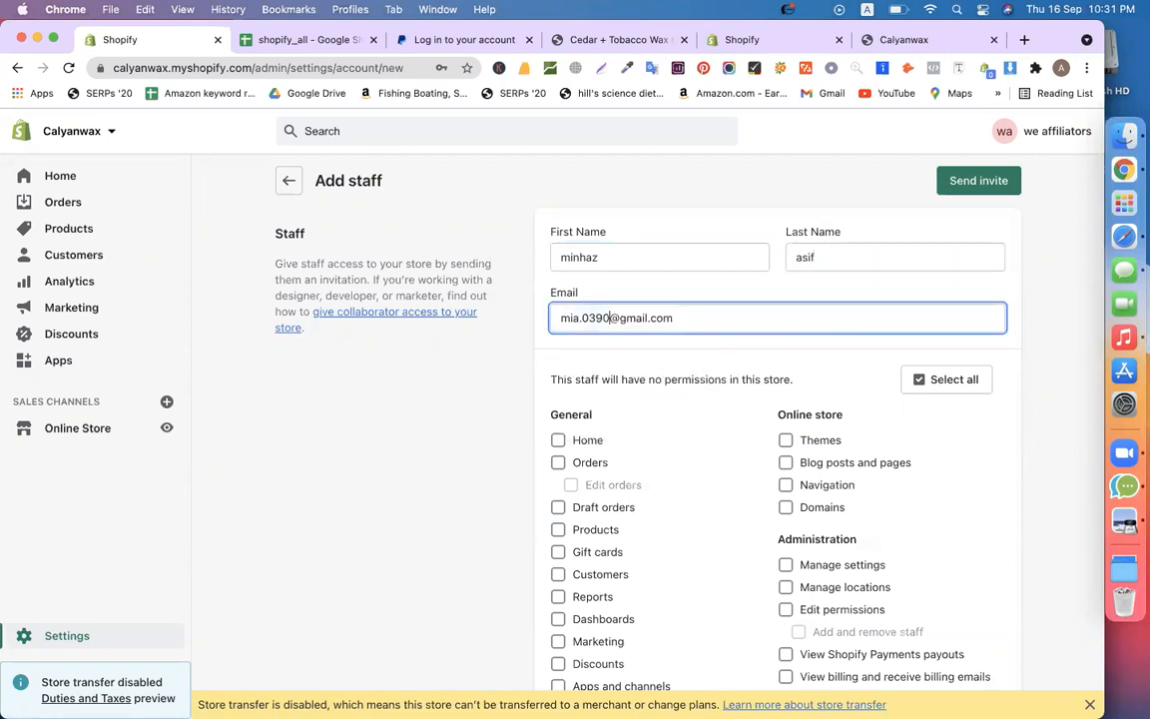
type("3")
left_click(460, 427)
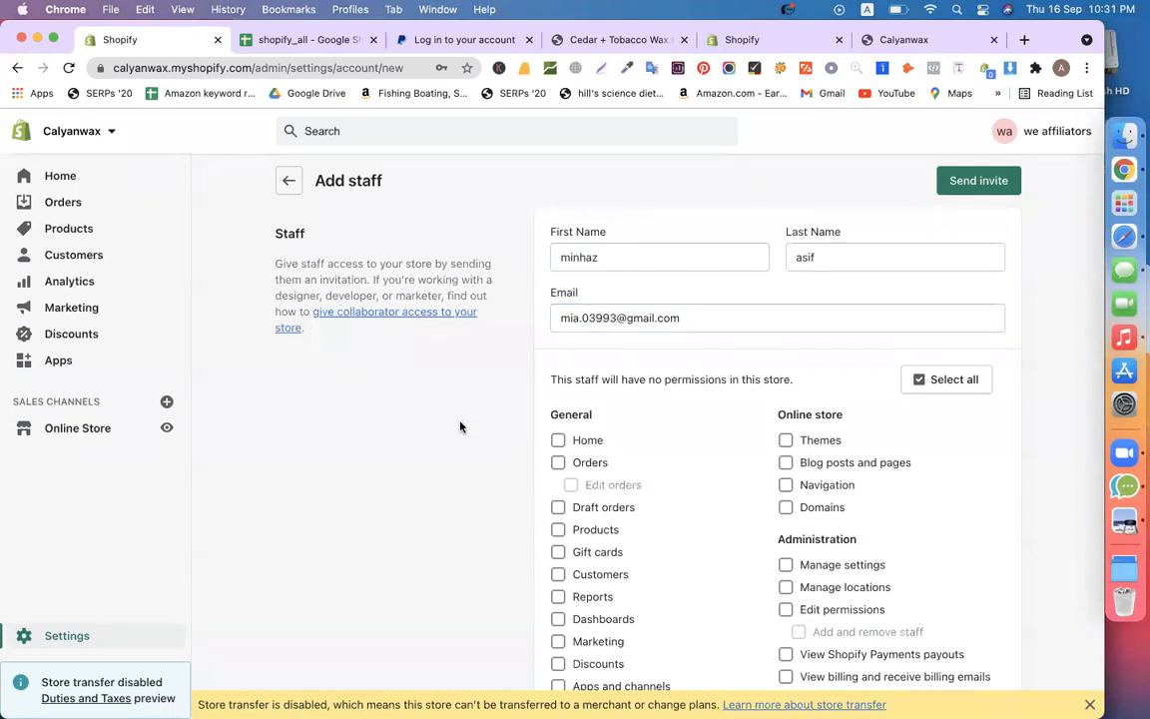
scroll(623, 299, "down", 2)
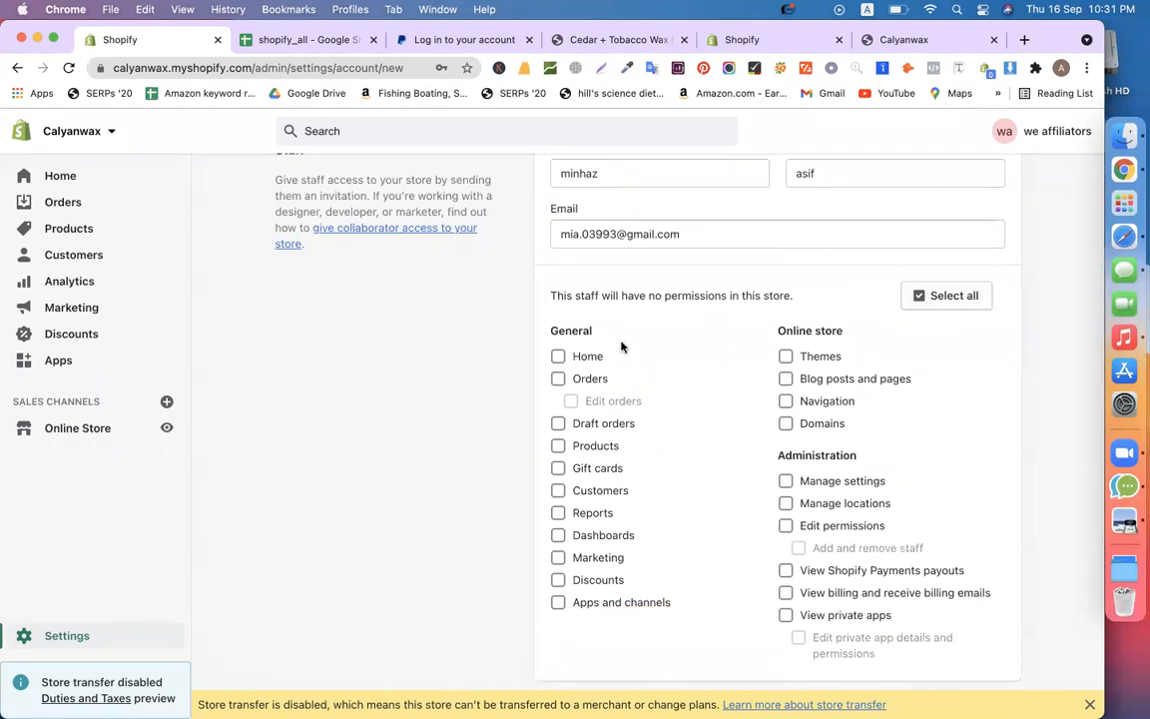
scroll(446, 410, "up", 2)
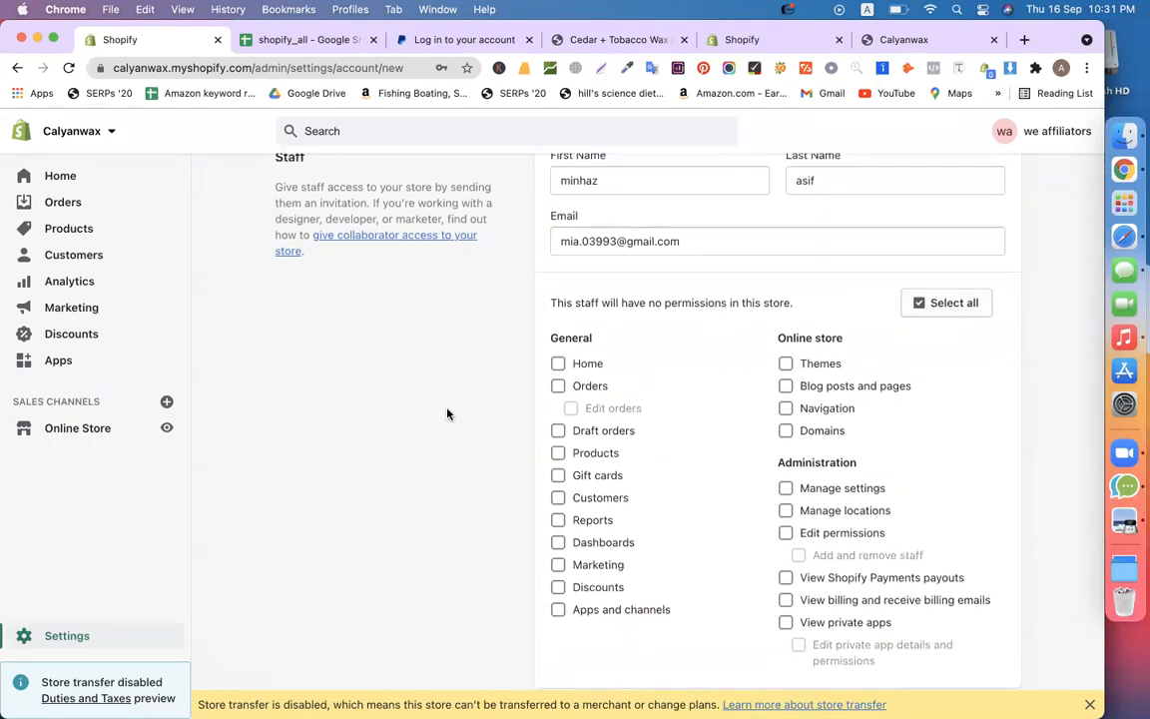
left_click_drag(682, 310, 433, 481)
left_click(432, 481)
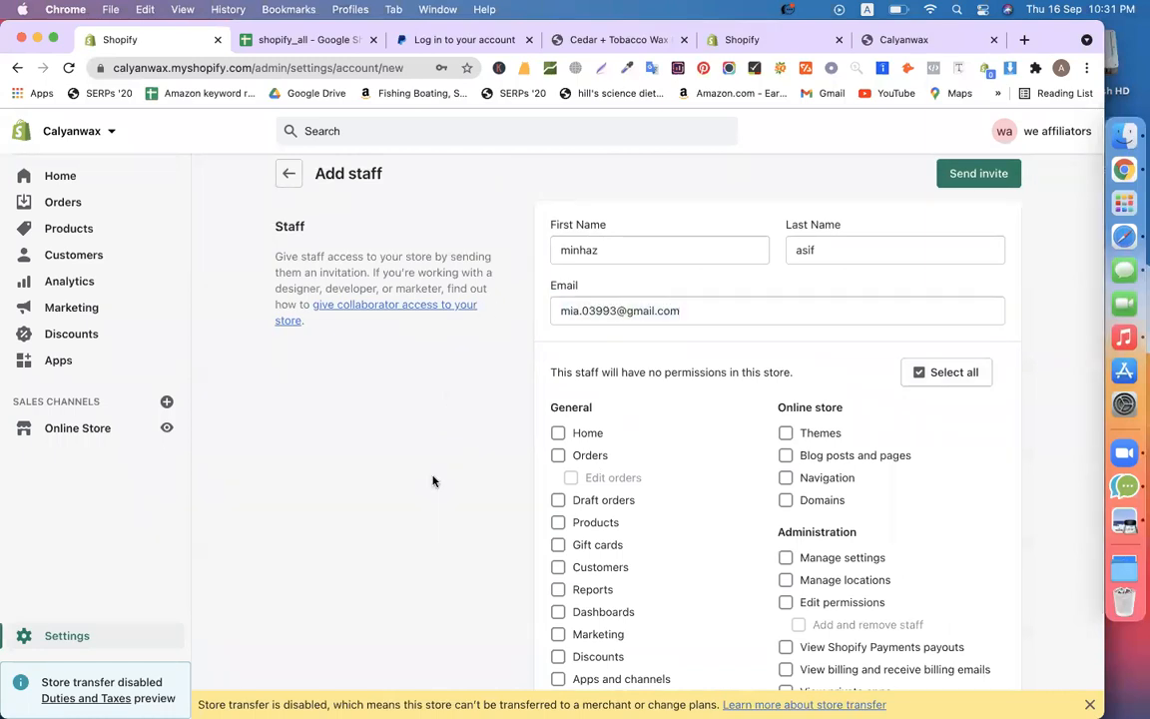
Grant the staff member all permissions and send the invitation
scroll(451, 532, "down", 1)
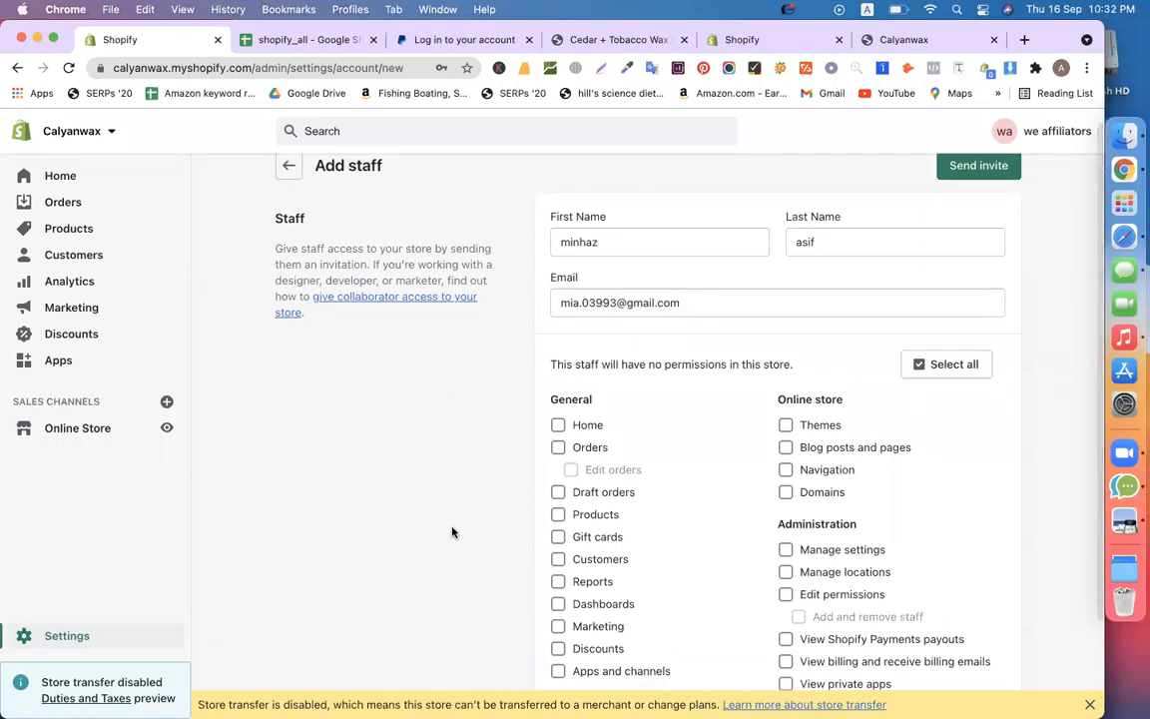
scroll(579, 431, "down", 3)
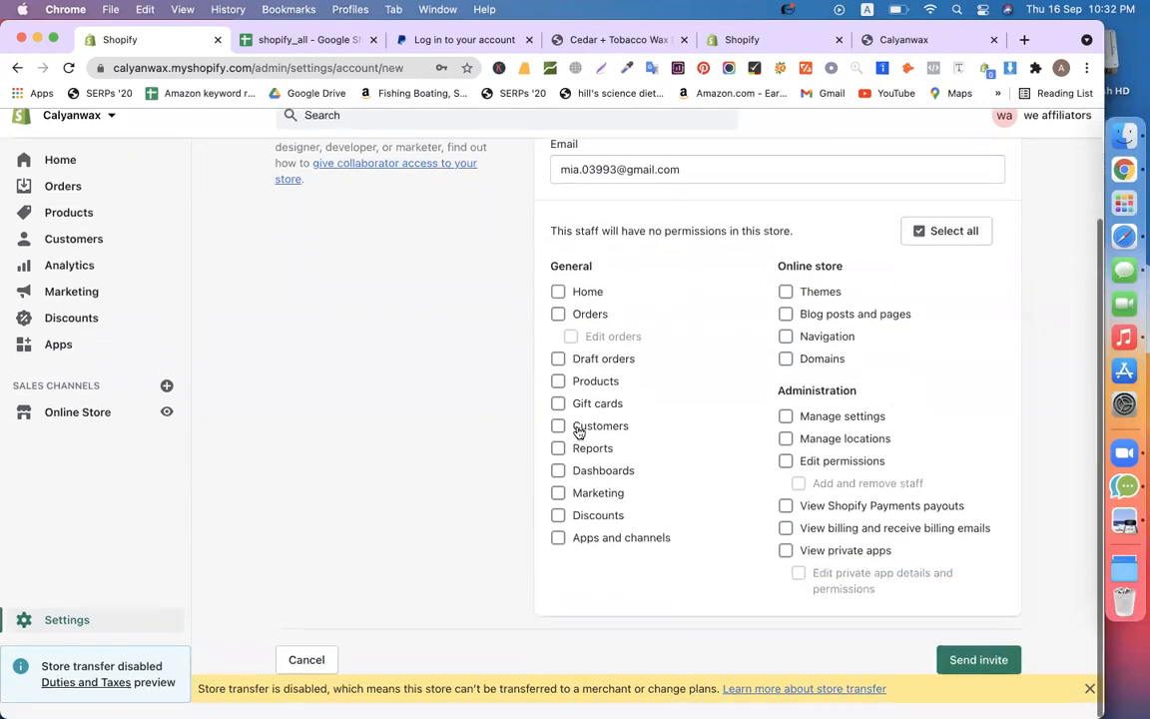
left_click(585, 330)
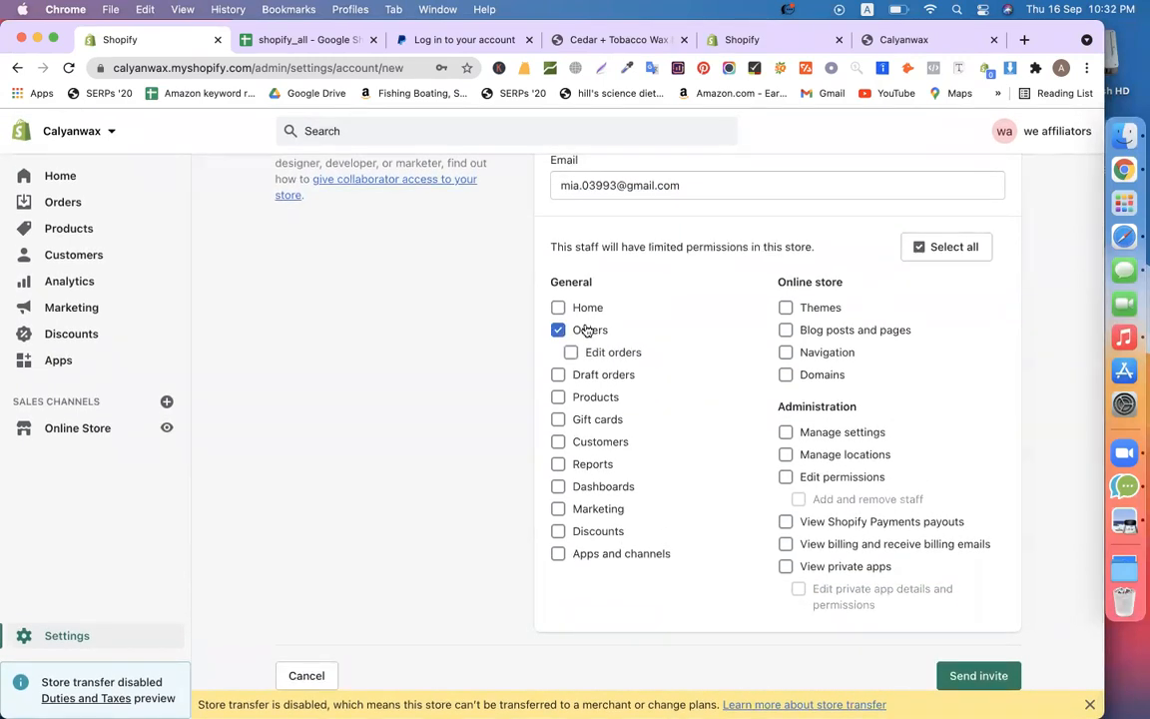
left_click(582, 398)
left_click(584, 419)
left_click(583, 441)
left_click(579, 463)
left_click(948, 247)
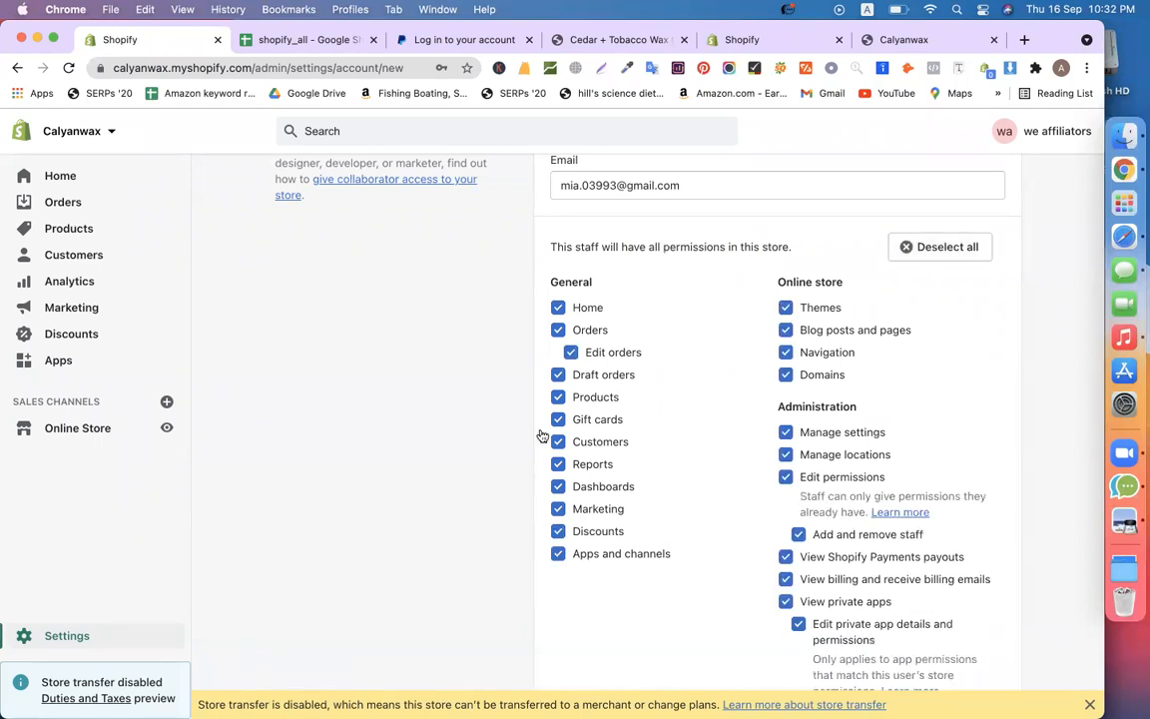
scroll(389, 483, "down", 2)
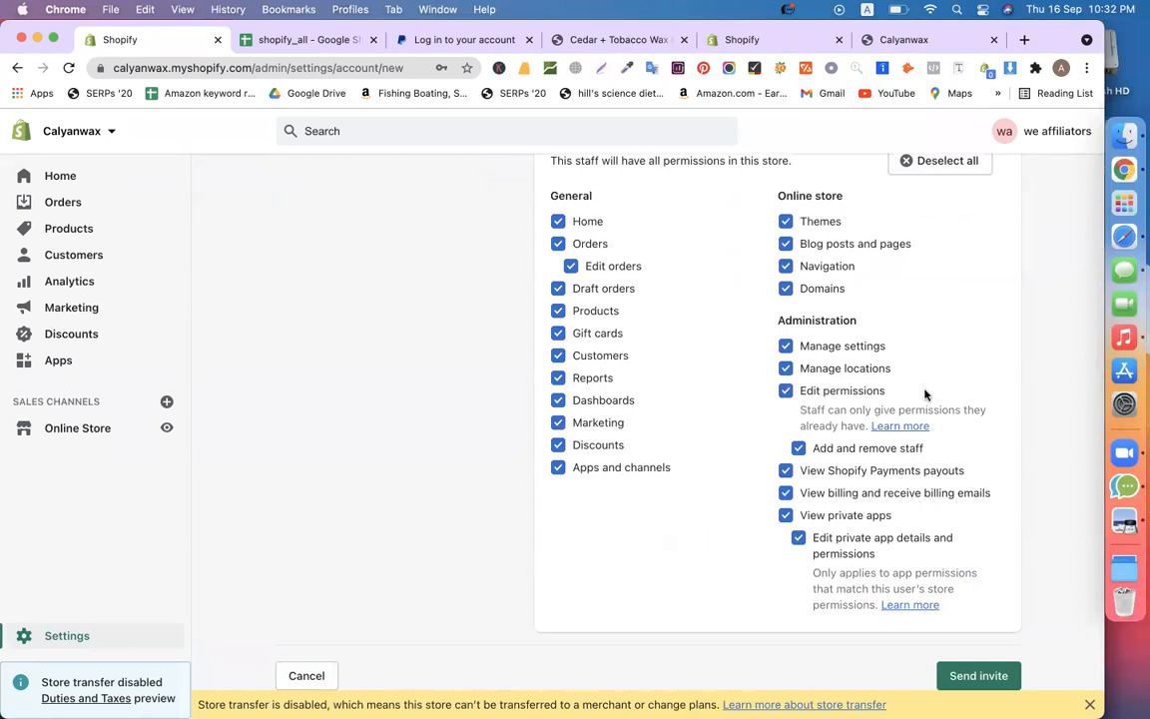
scroll(798, 349, "up", 5)
left_click(974, 182)
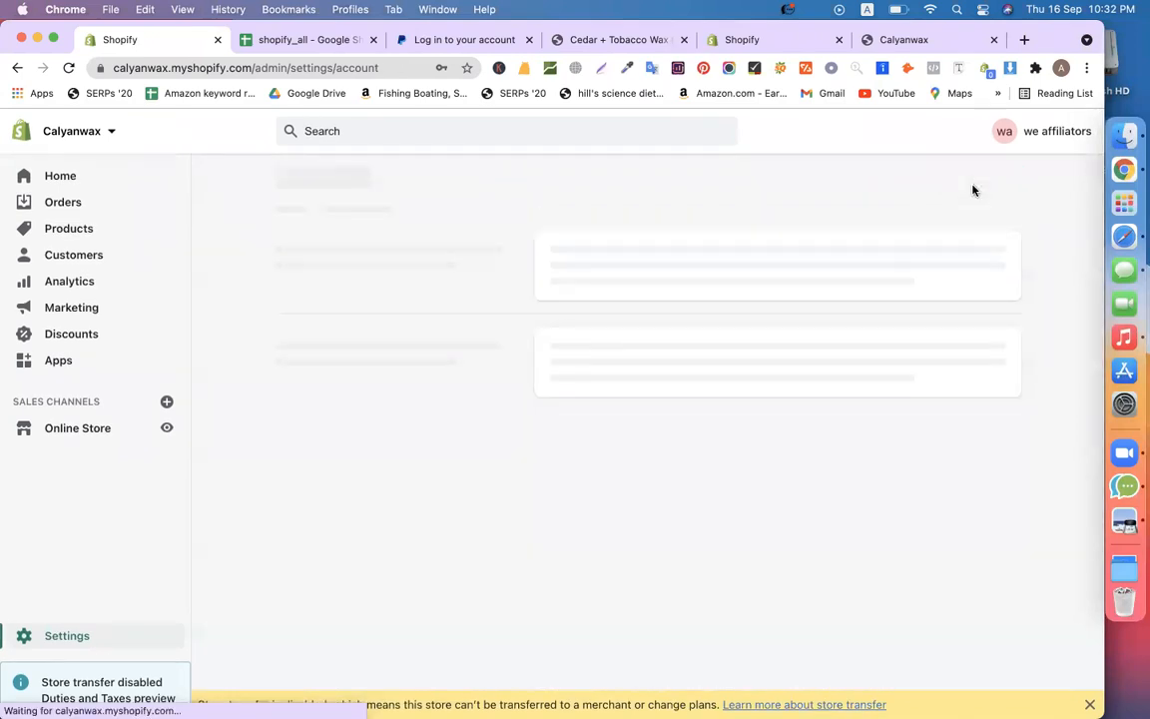
In another Chrome profile, load gmail.com and follow the 'Create staff account' email's link
left_click(1061, 69)
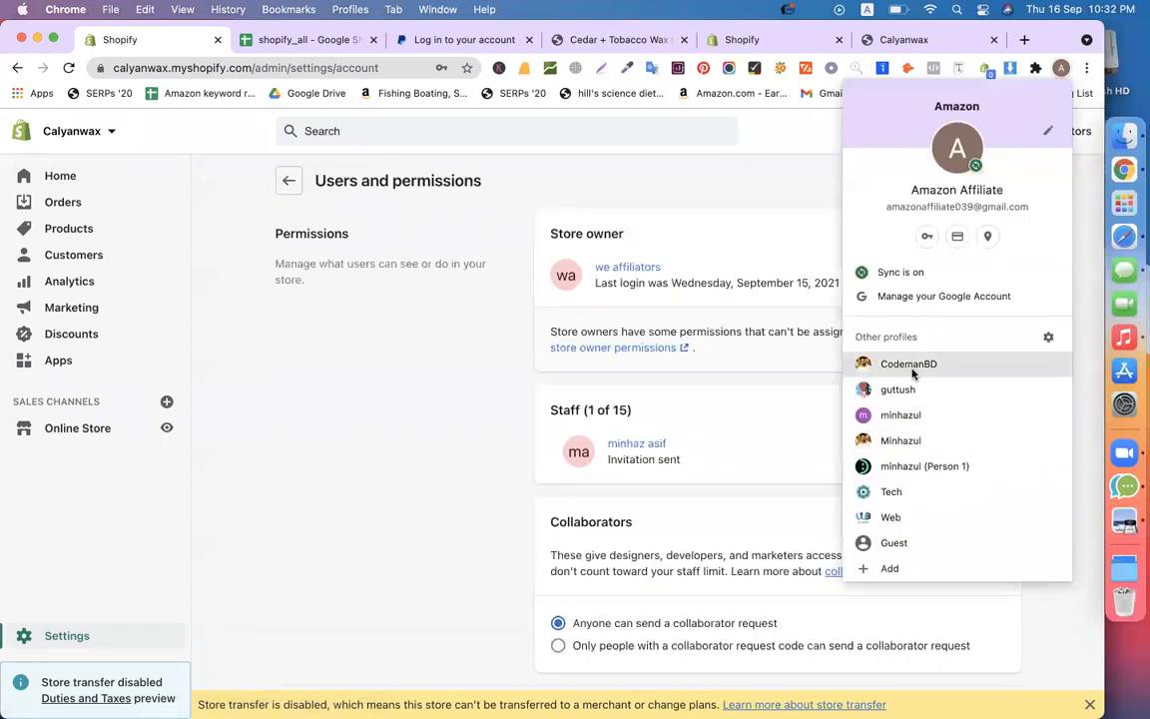
left_click(949, 367)
left_click(284, 39)
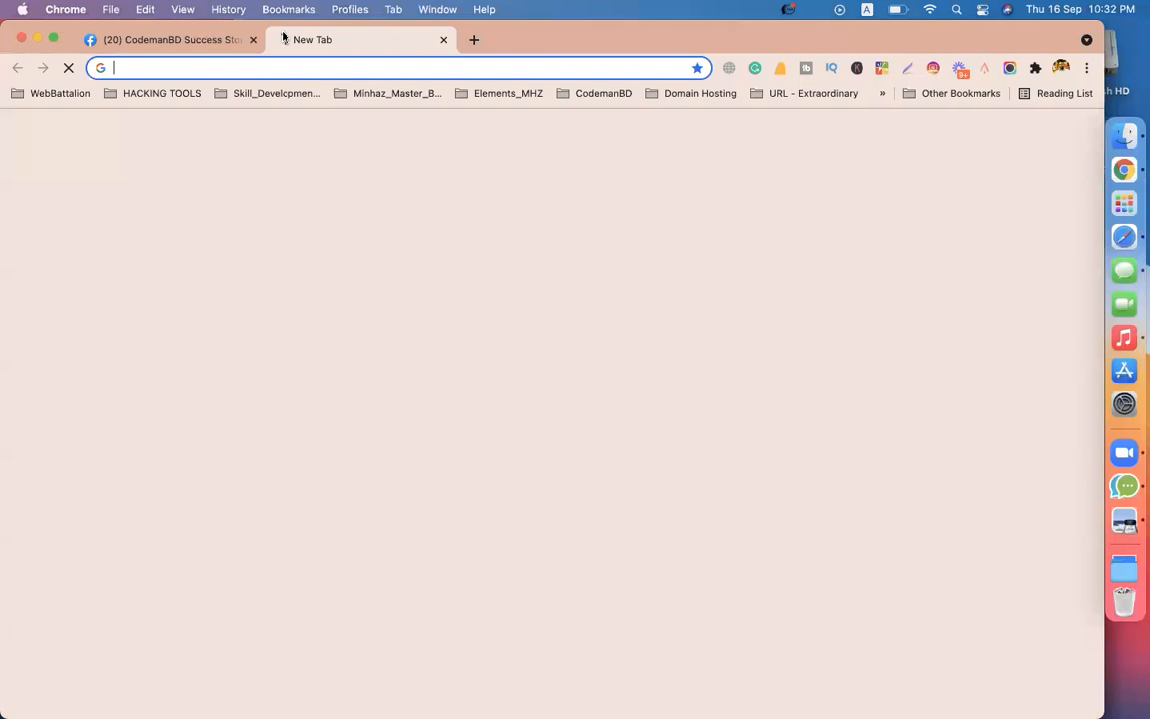
type("hgm")
key("BackSpace")
key("BackSpace")
key("BackSpace")
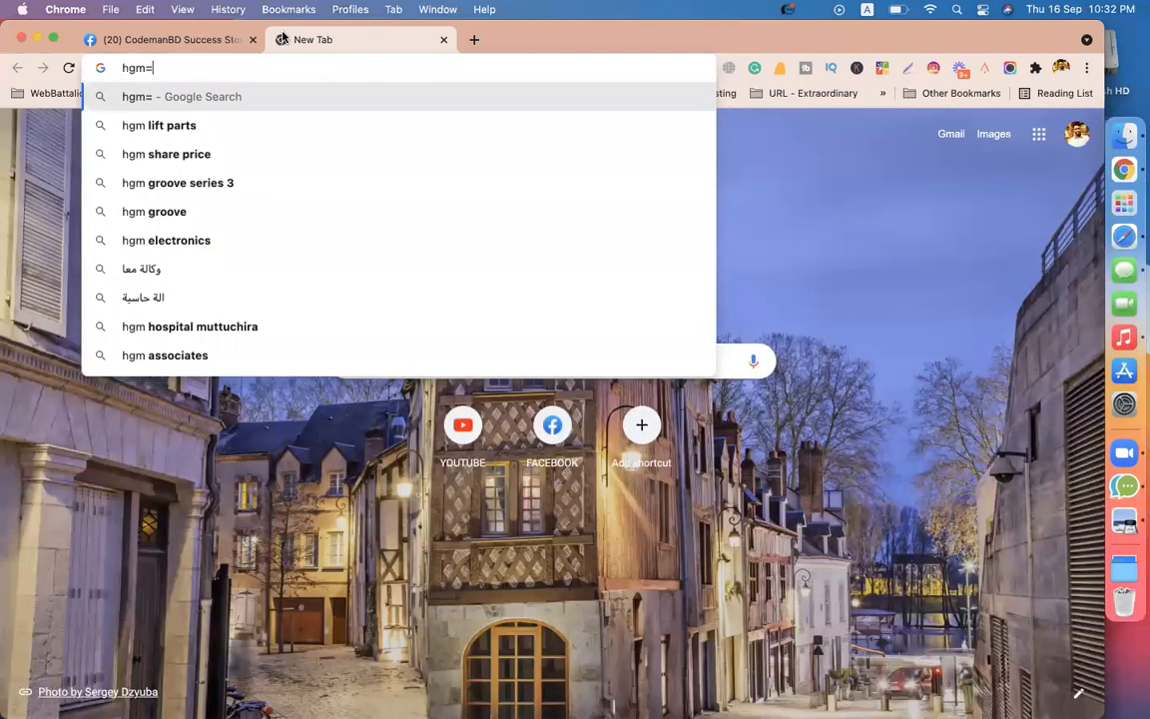
type("gmail.co")
key("Return")
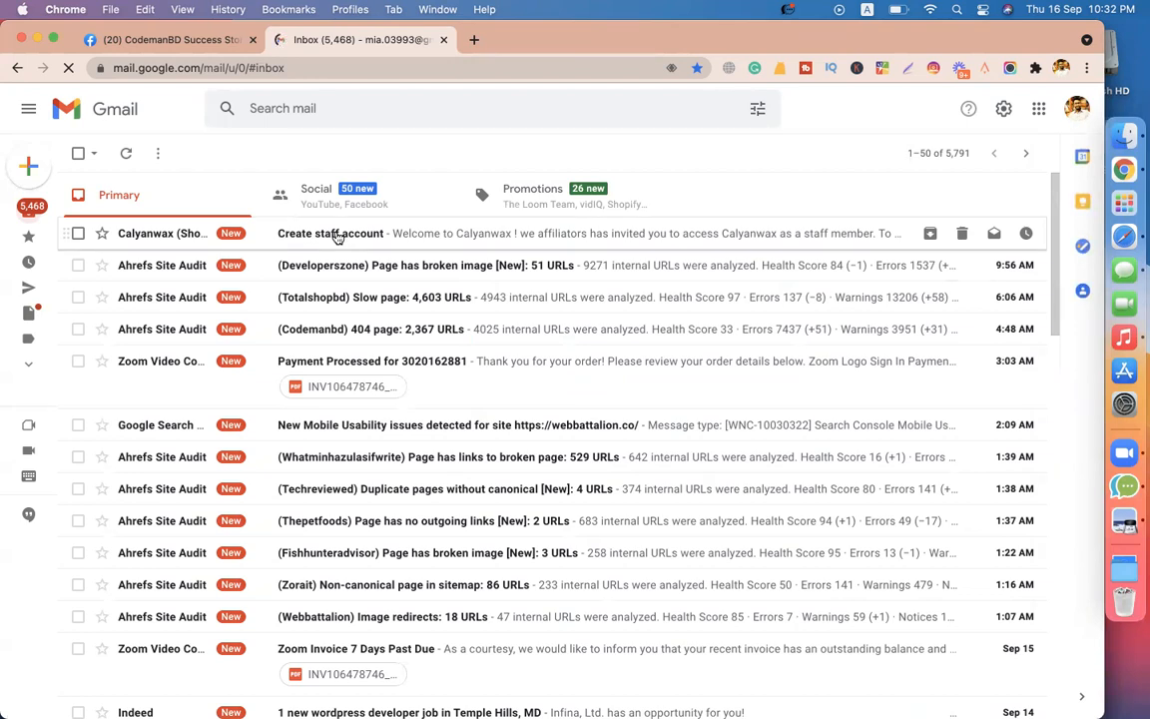
left_click(336, 233)
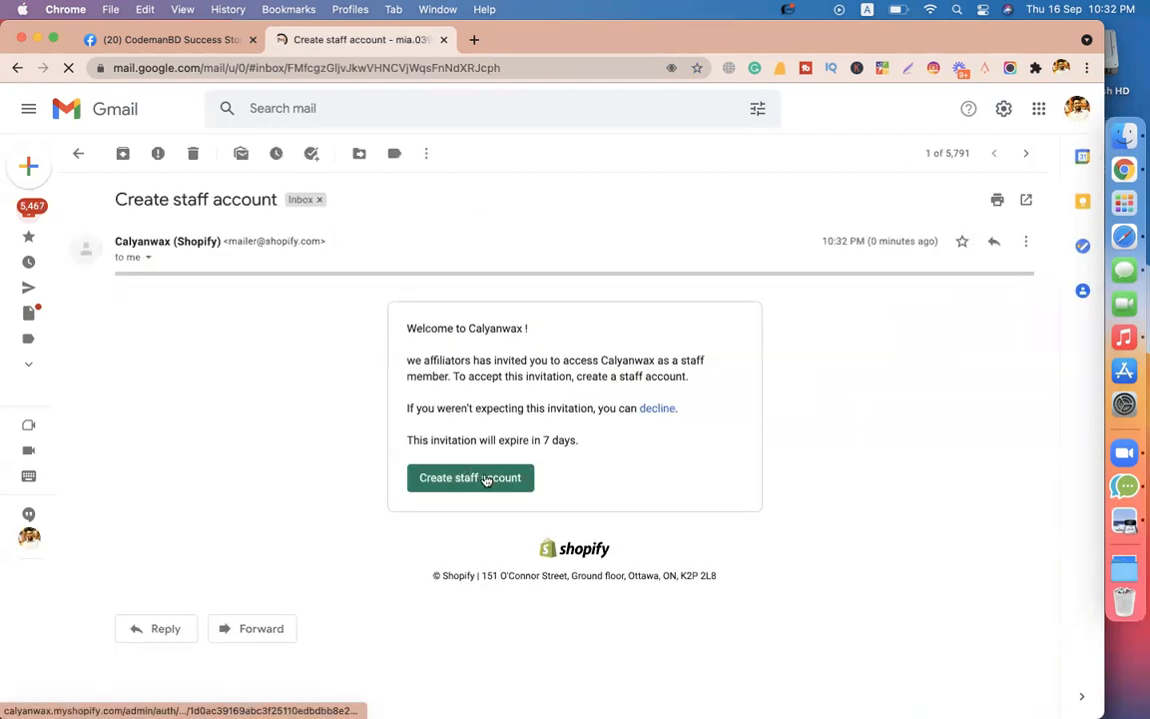
left_click(486, 480)
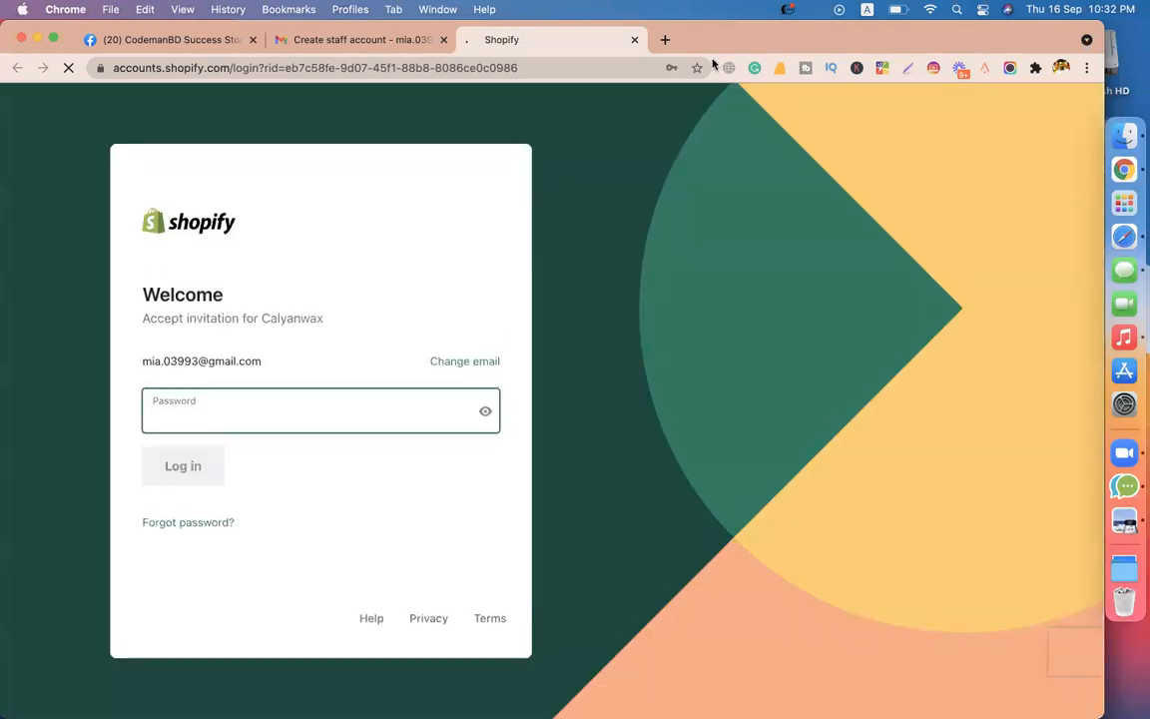
Log in with the staff account password and accept the Calyanwax staff invitation
left_click(337, 404)
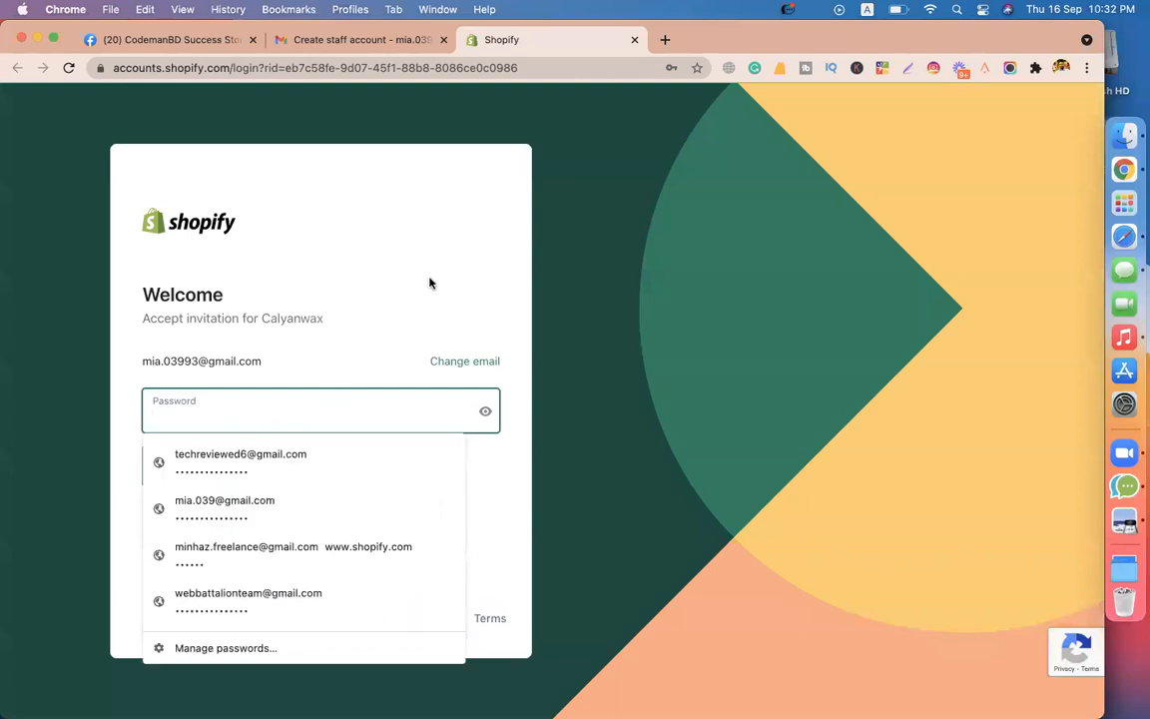
type("•••••••••••••••")
left_click(469, 217)
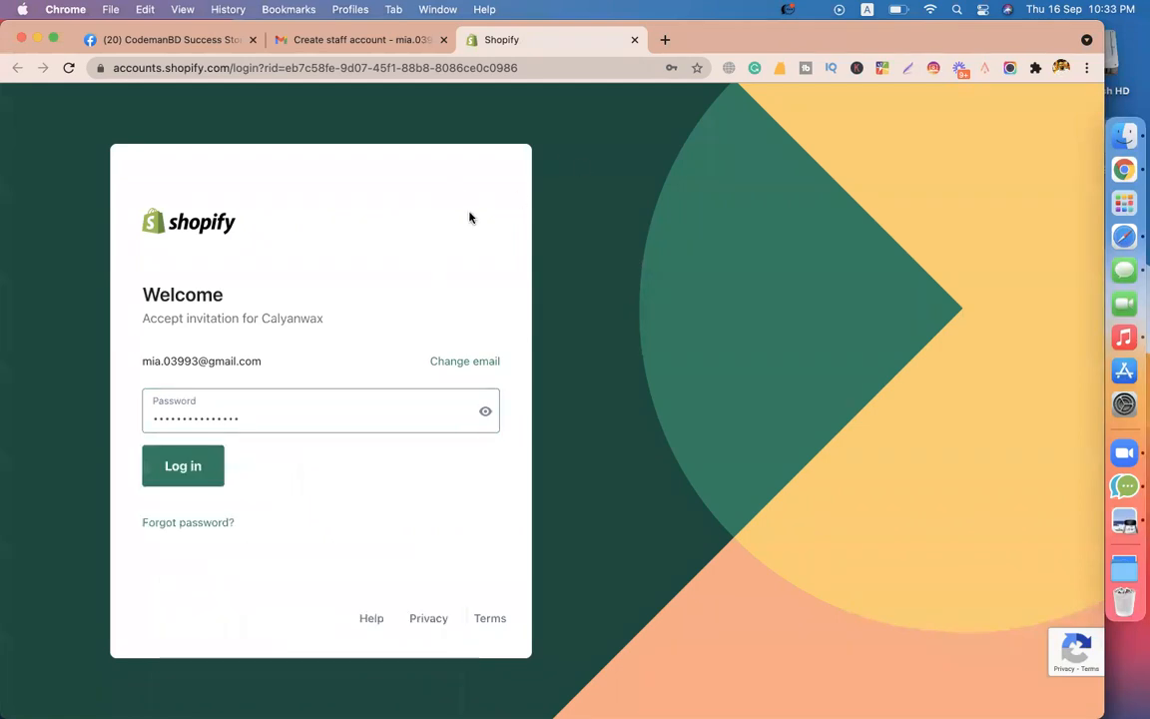
left_click(203, 480)
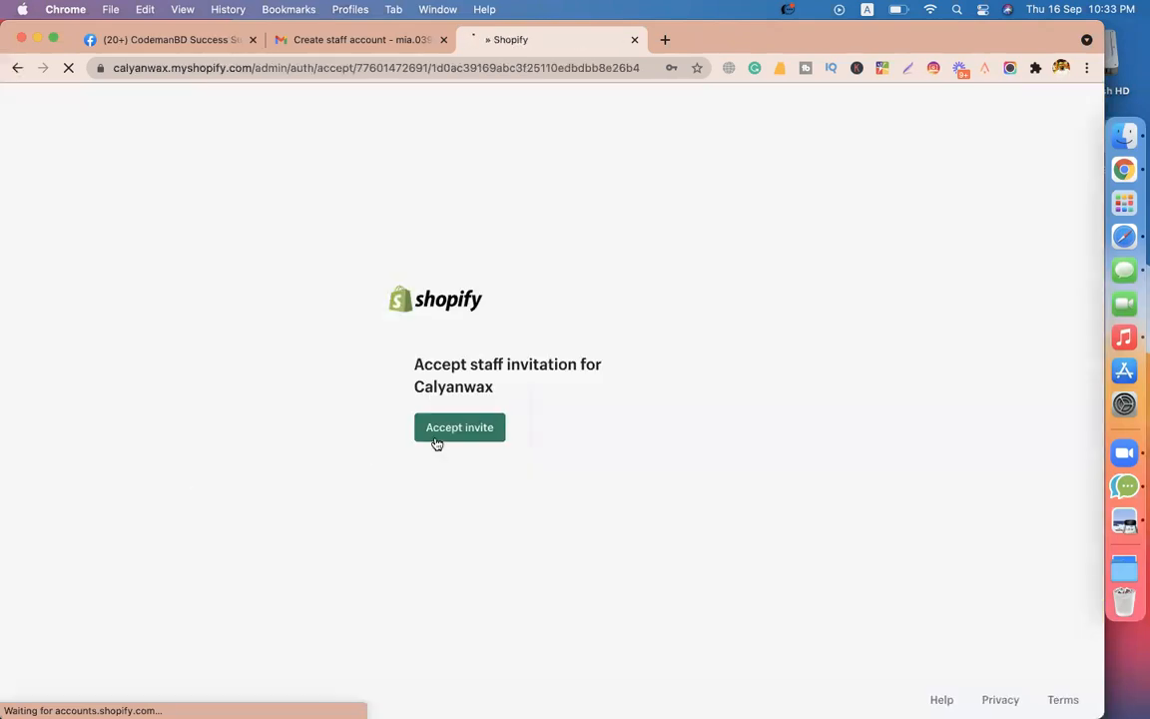
left_click(431, 436)
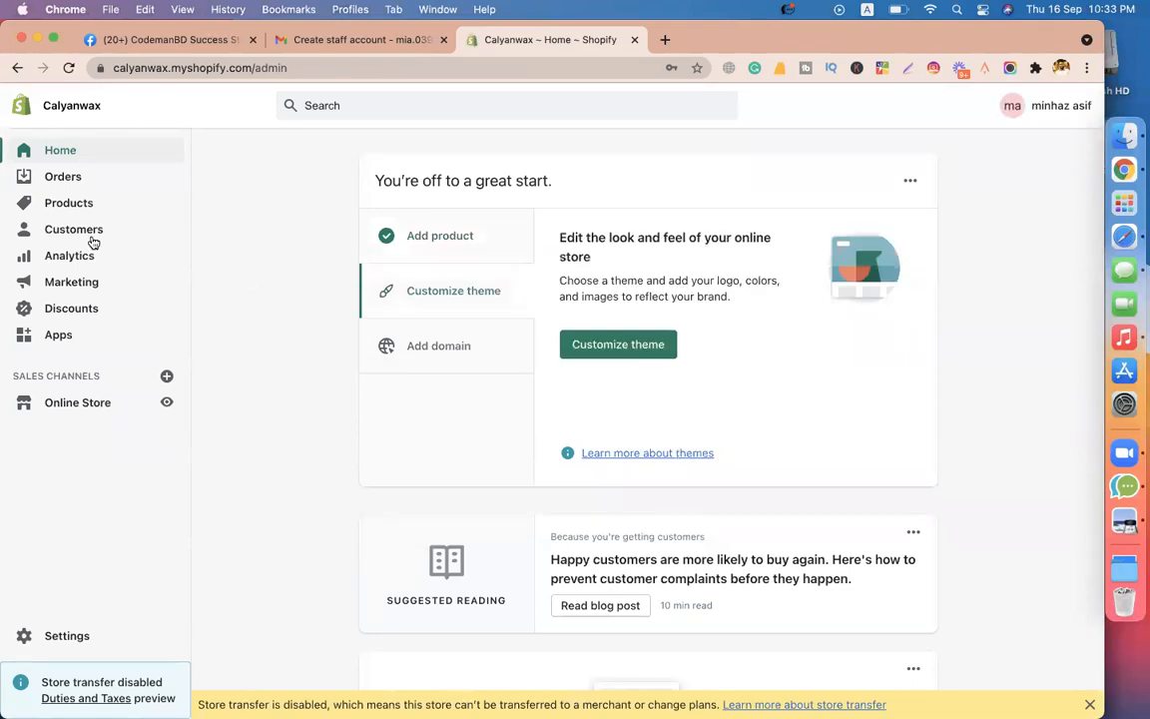
As staff, open Orders, Products and Online Store, then switch back to the owner's browser profile
left_click(70, 182)
left_click(69, 289)
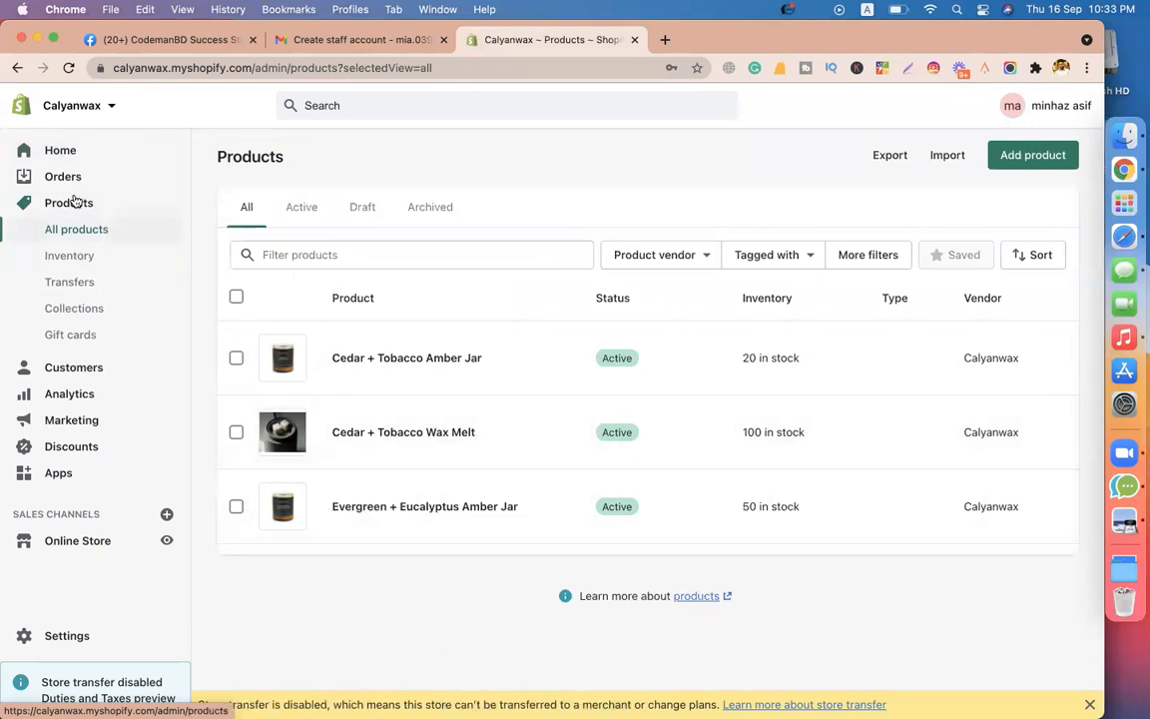
left_click(72, 540)
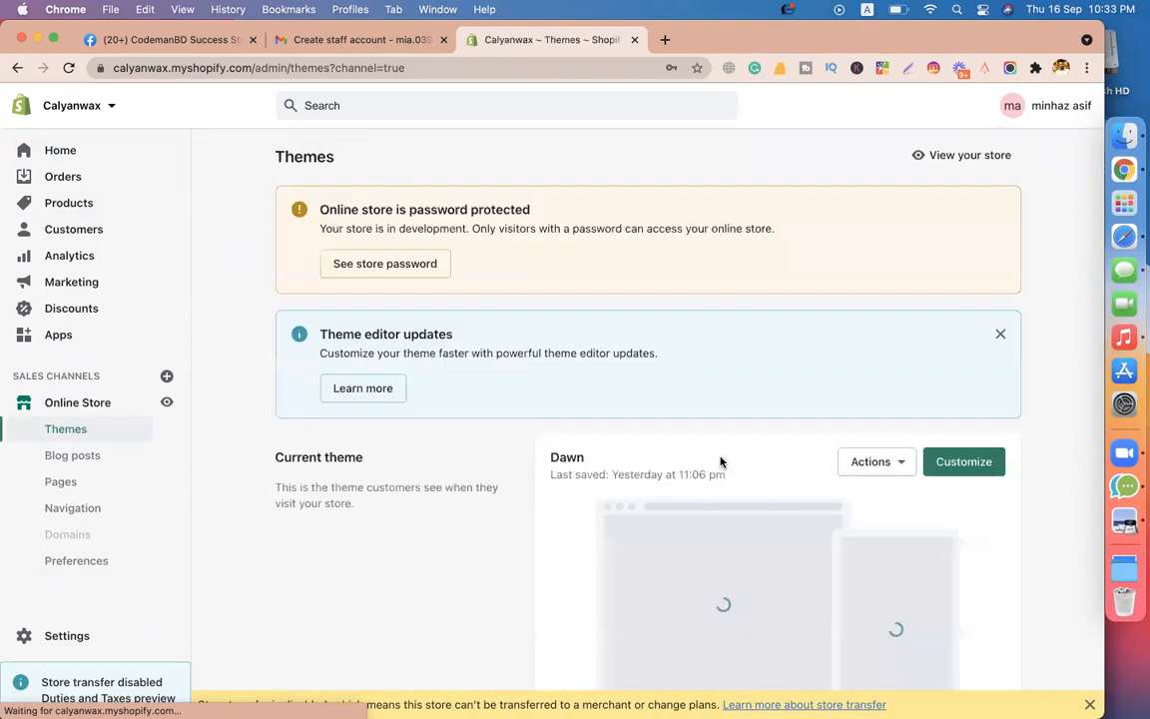
left_click(1061, 67)
left_click(919, 365)
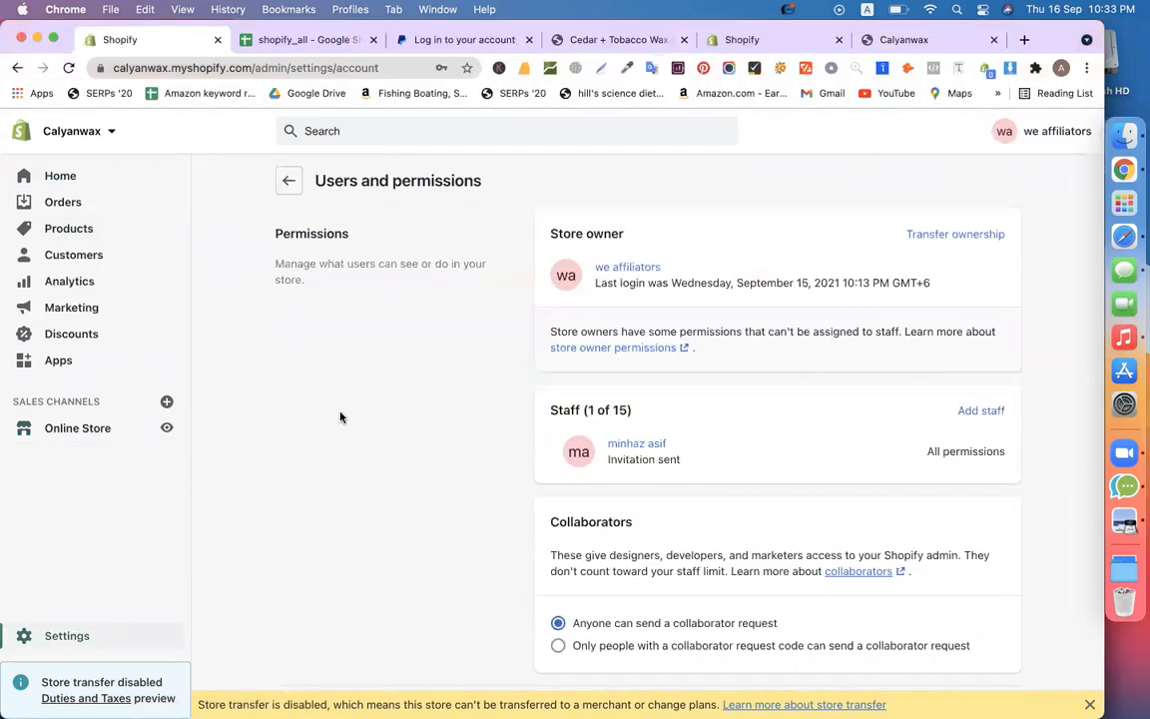
Reload Users and permissions and highlight the store owner's name
left_click(68, 67)
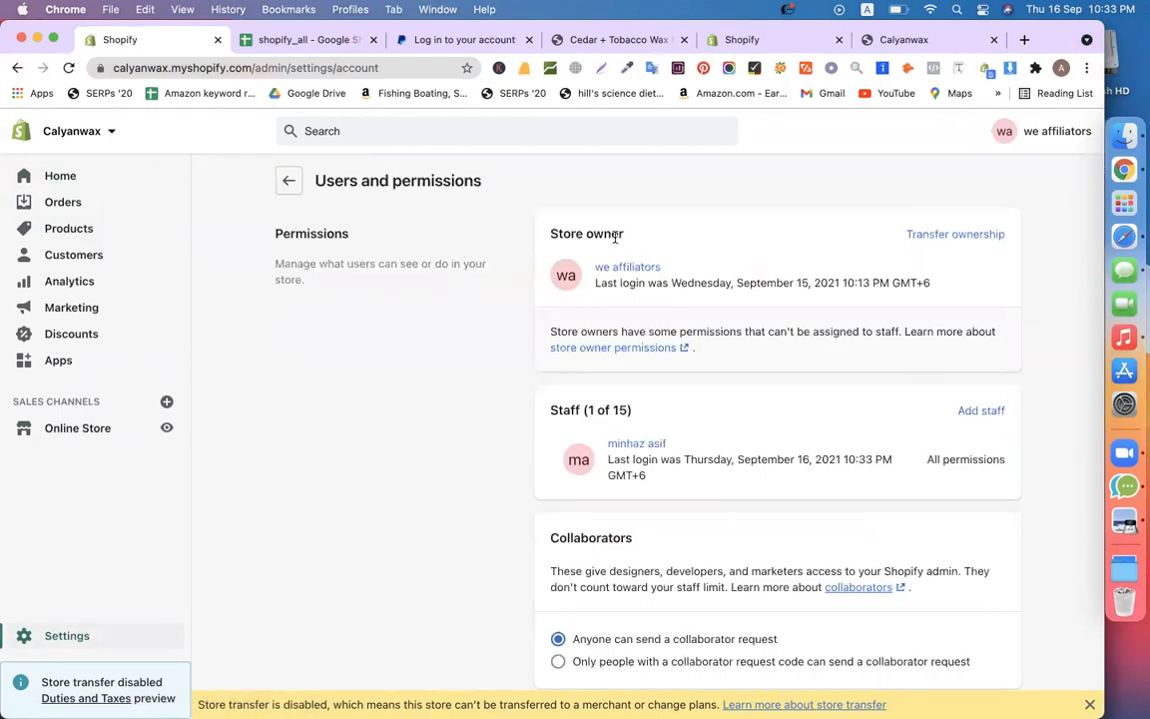
left_click_drag(662, 267, 583, 266)
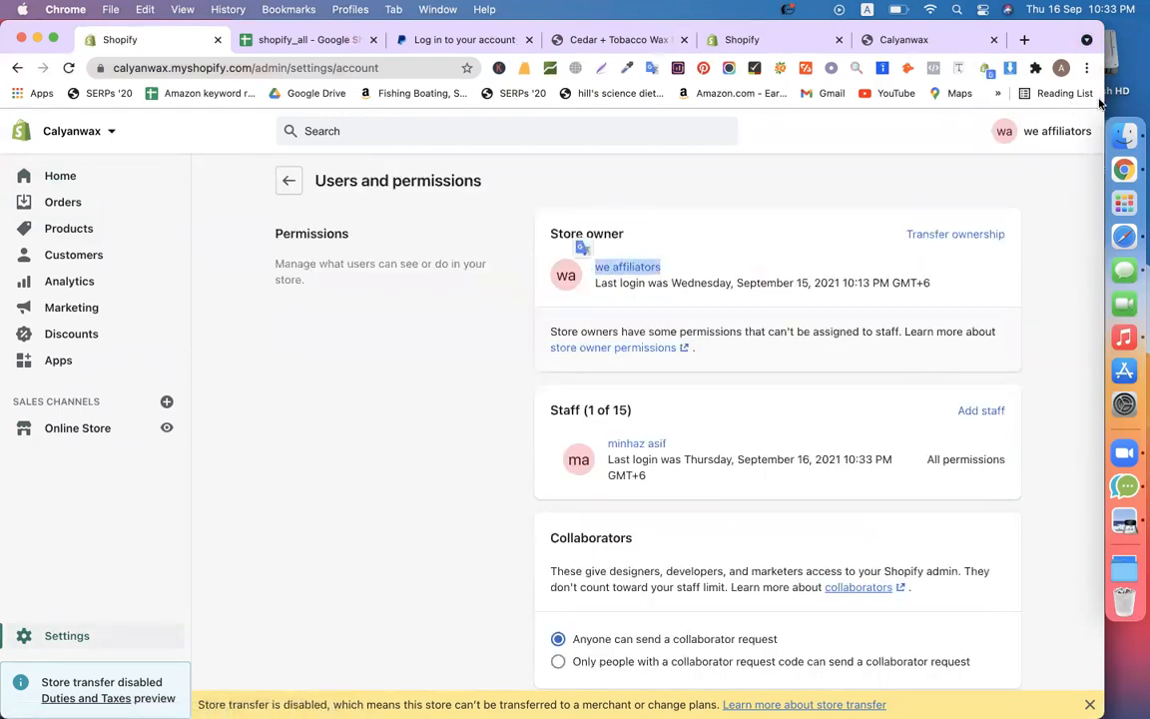
left_click(1061, 67)
left_click(457, 425)
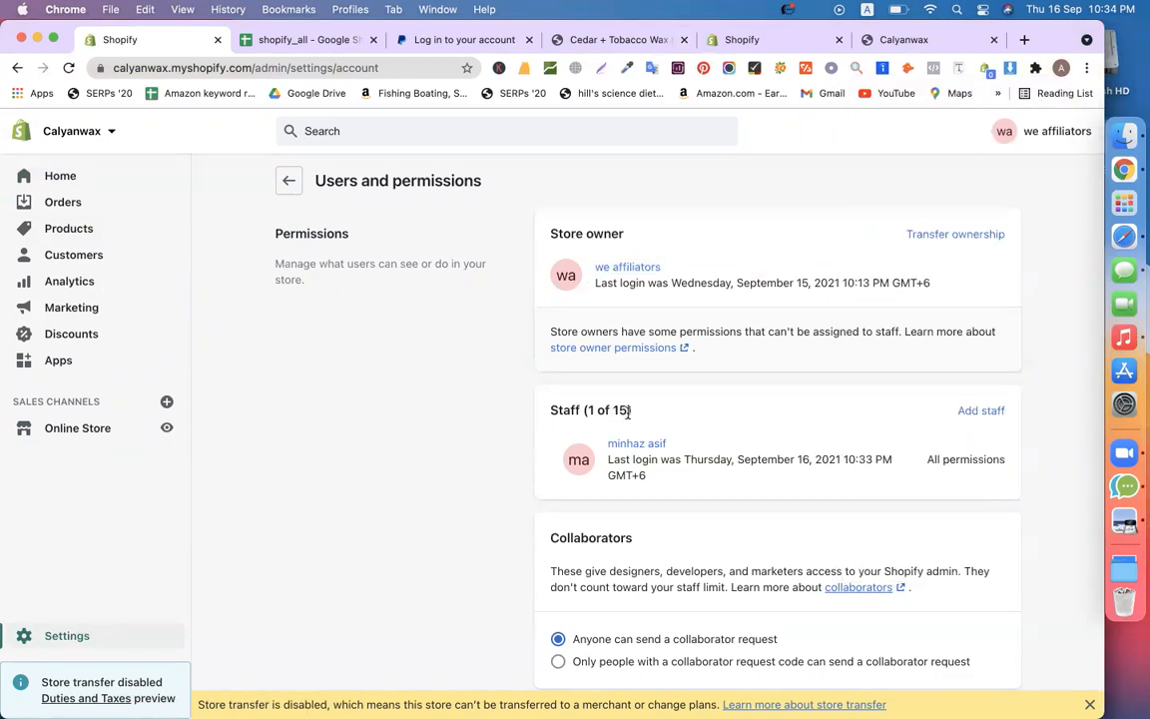
Highlight the staff member's name, scroll the page, then bring up the shopify_all spreadsheet
left_click_drag(678, 442, 603, 447)
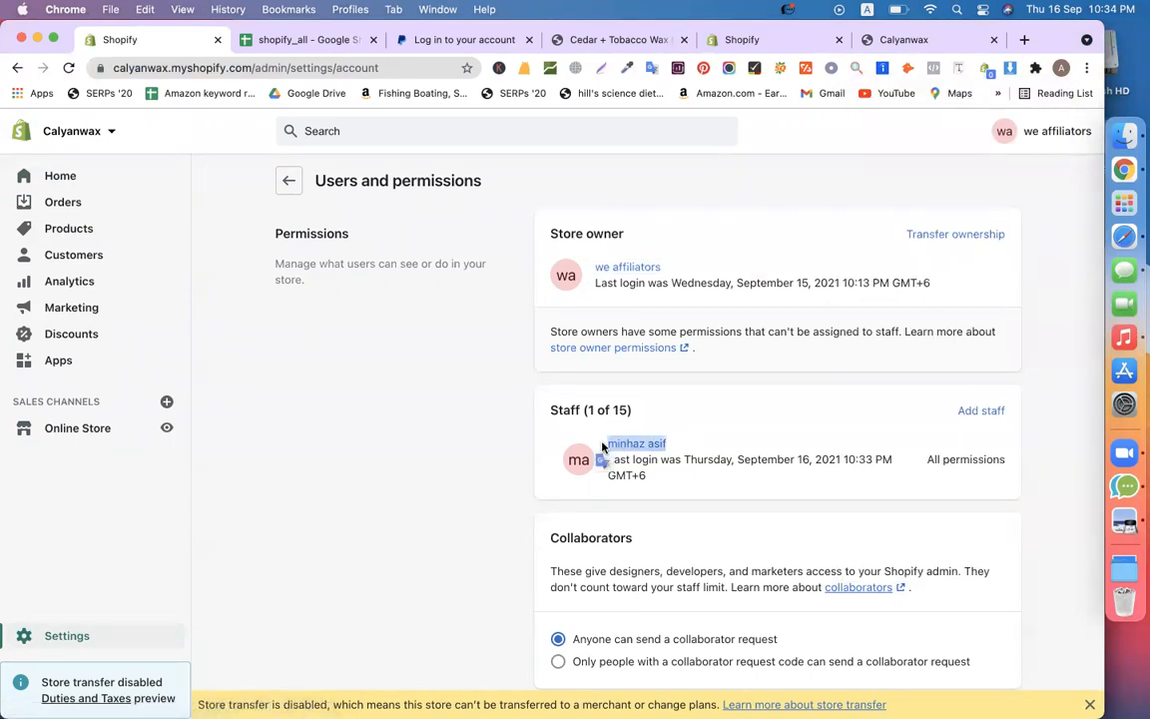
left_click(464, 457)
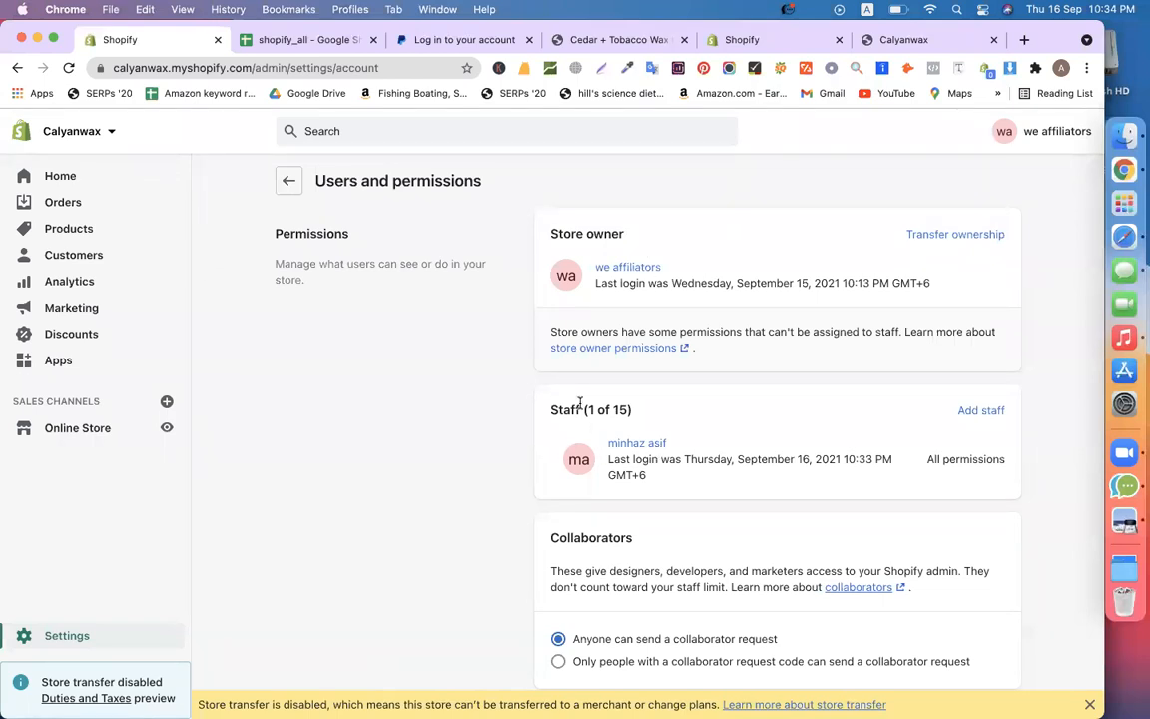
scroll(780, 426, "down", 3)
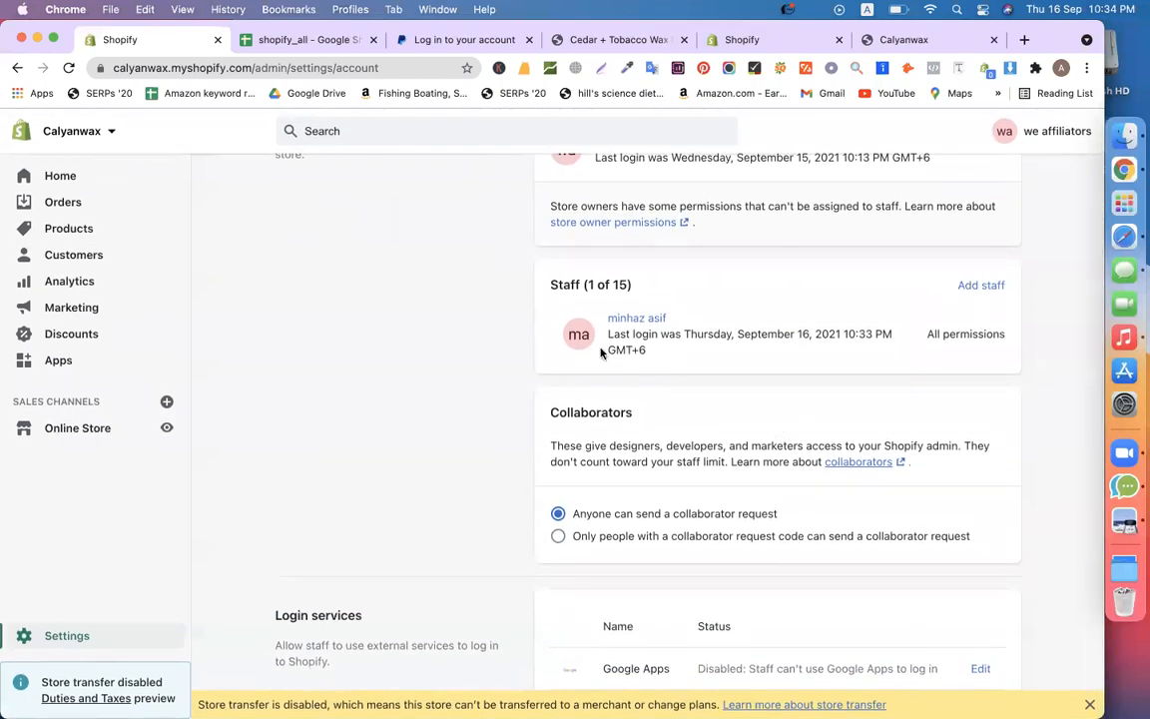
scroll(638, 390, "up", 2)
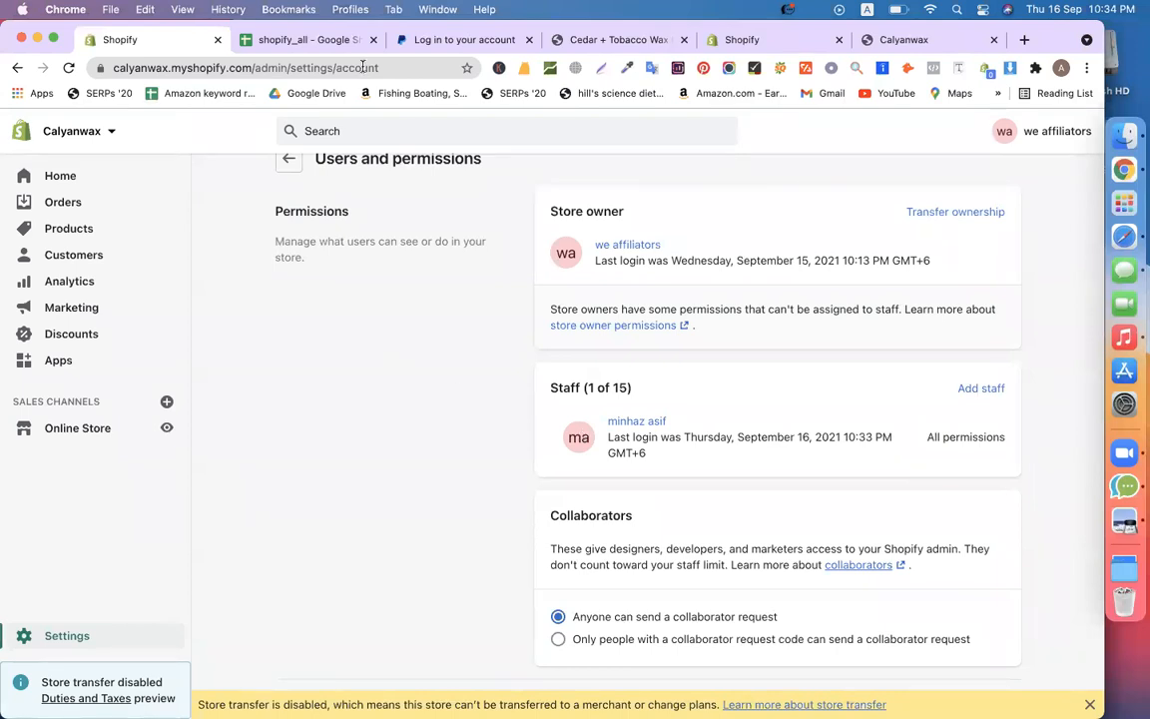
left_click(317, 42)
Scroll through the add-staff notes in '21. Domain Transfer & add stuff', then return to Users and permissions
left_click(995, 352)
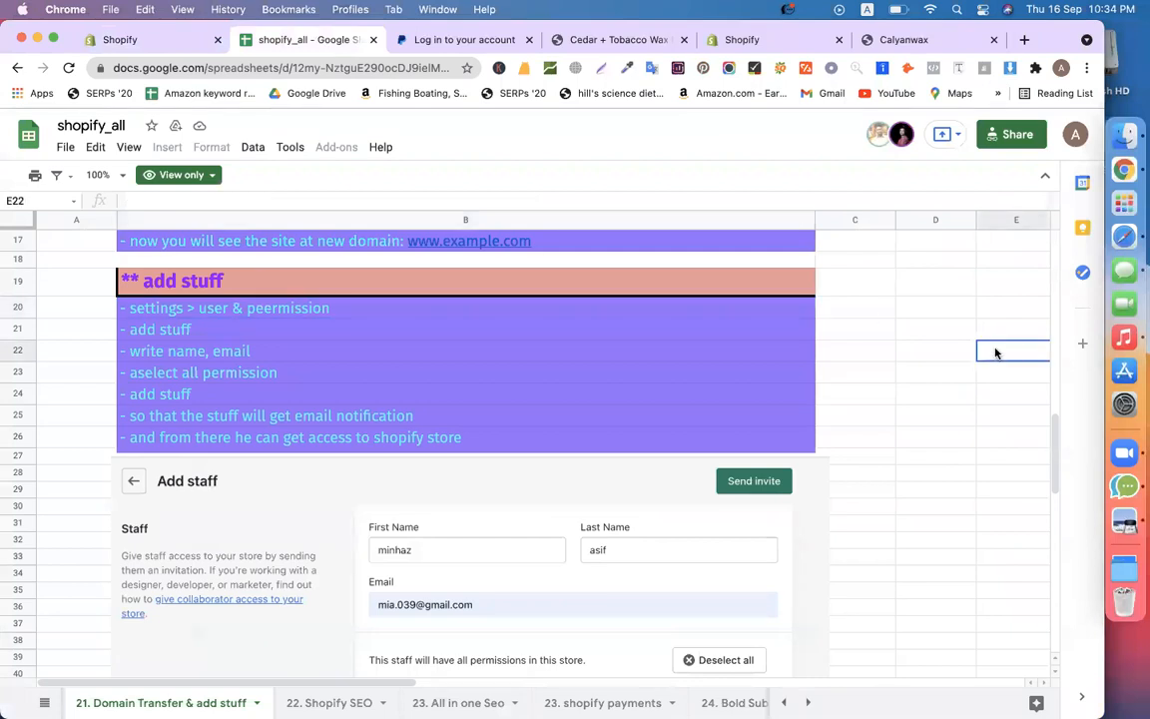
scroll(995, 352, "down", 10)
scroll(995, 353, "up", 15)
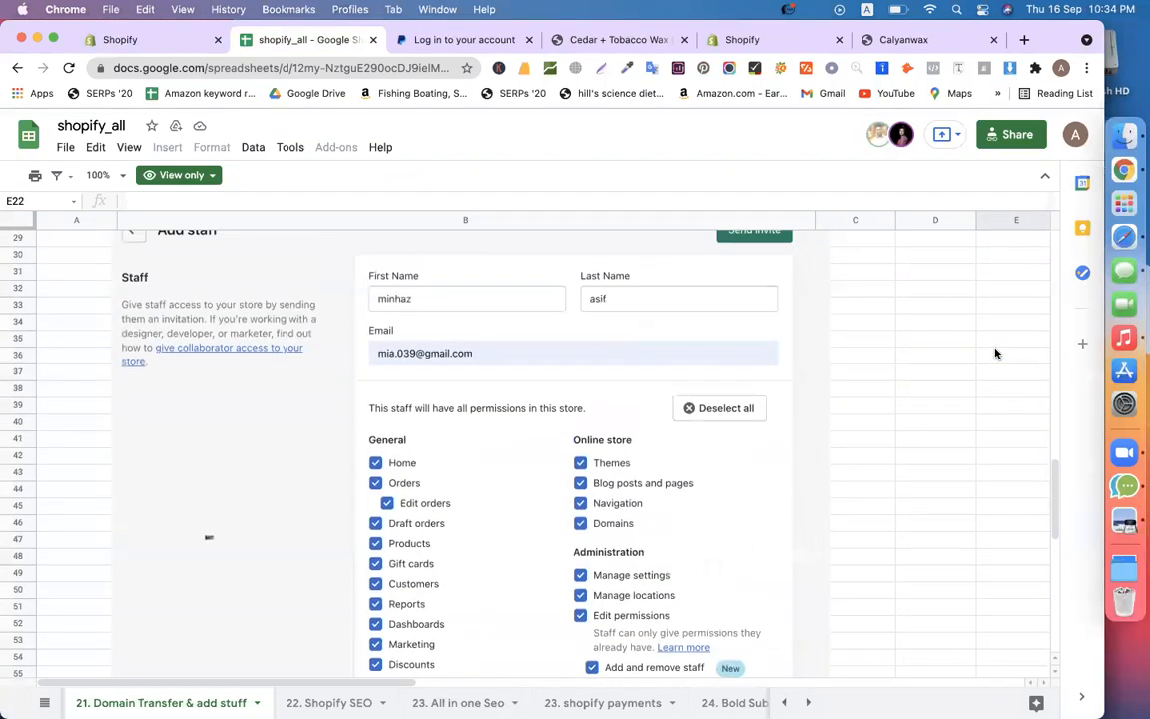
scroll(994, 347, "down", 10)
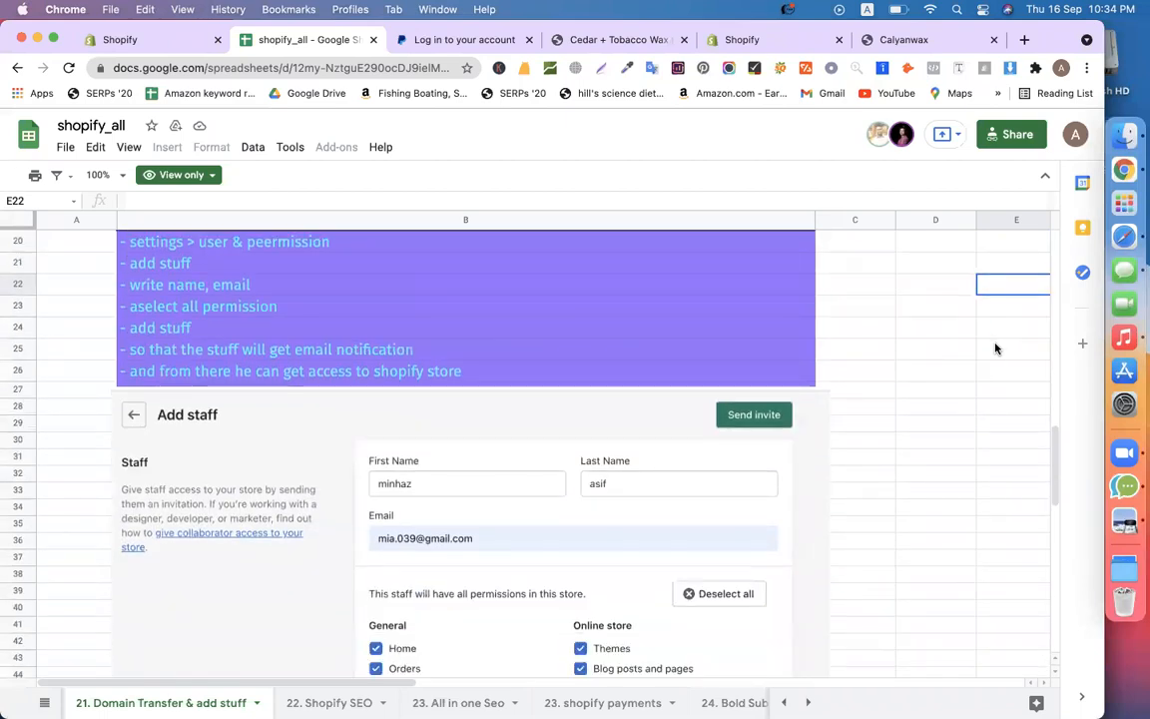
left_click(121, 39)
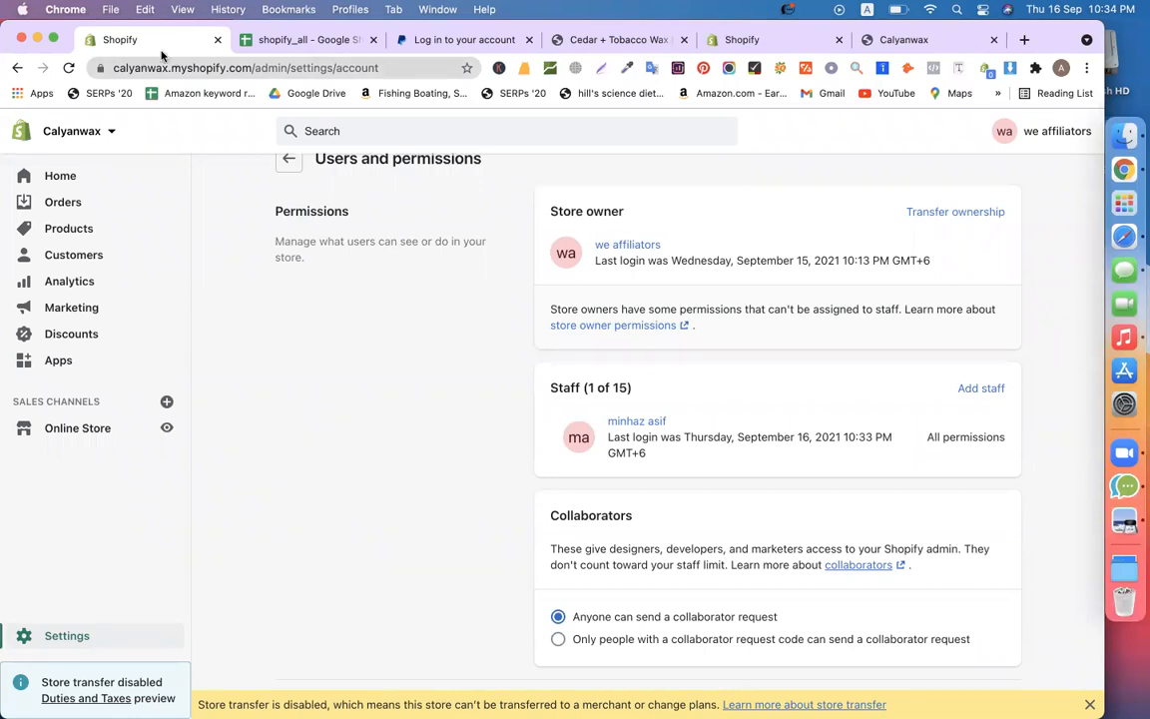
In the other Shopify tab, search Google for 'shopify' from the address bar
left_click(788, 43)
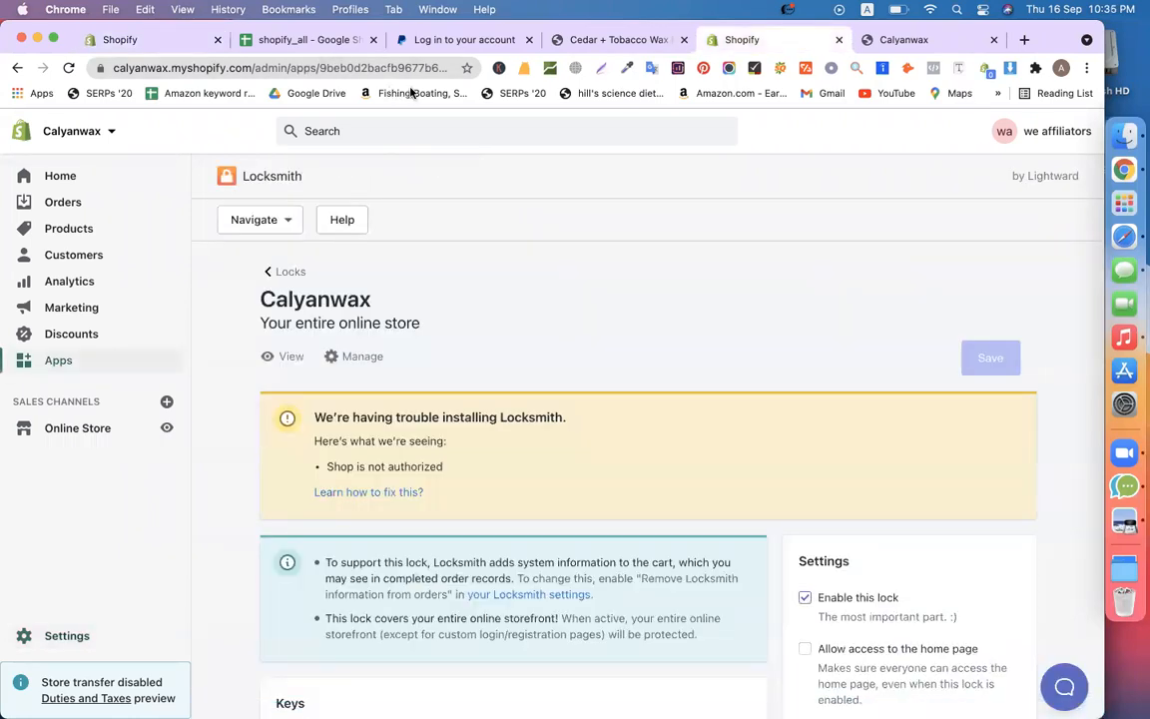
left_click(356, 68)
type("shopify")
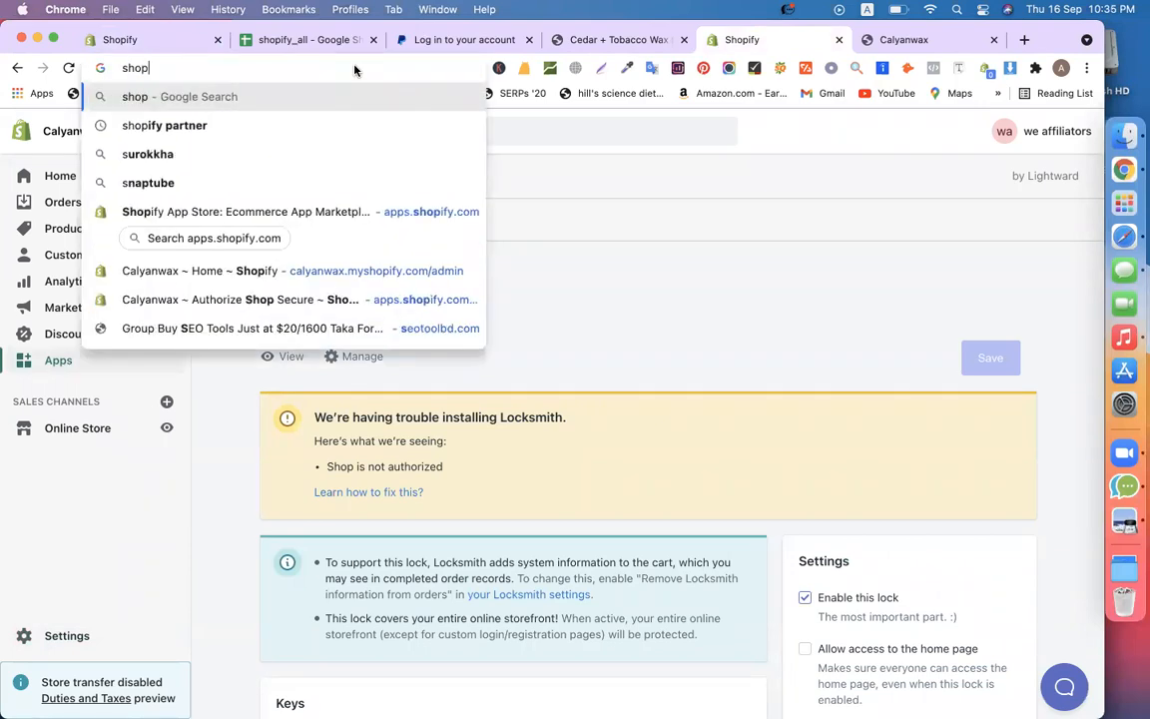
key("Return")
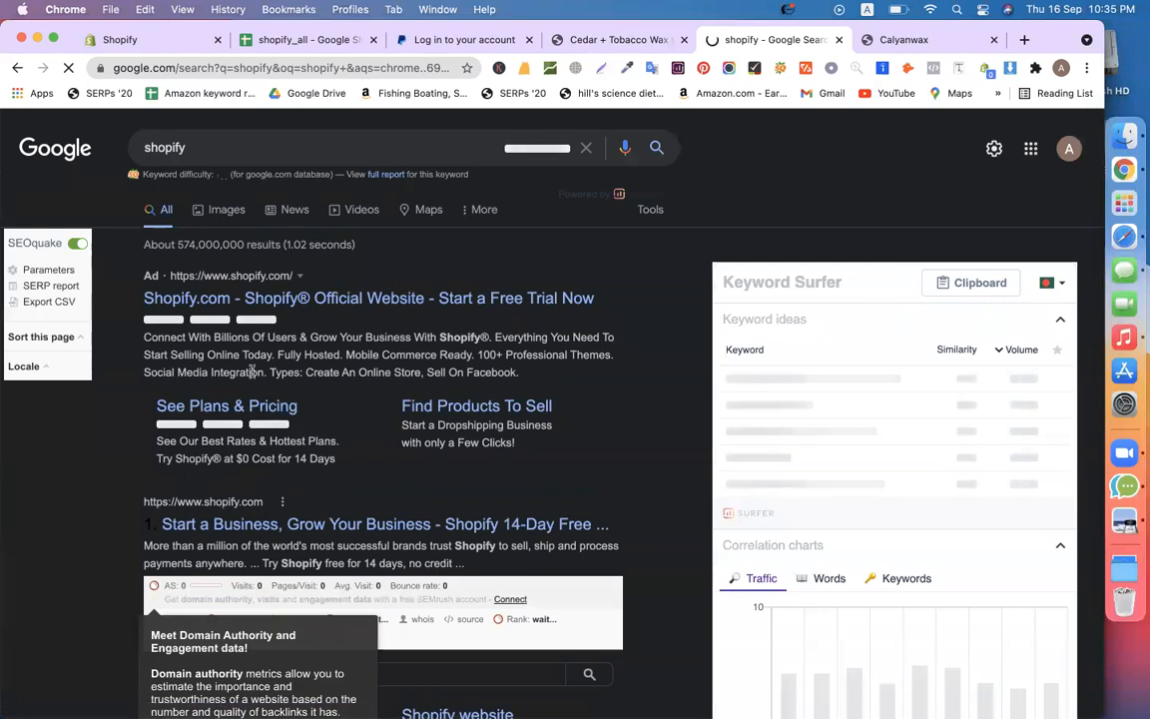
Skip the ad result, dismiss the SEOquake popup and open the official shopify.com result
left_click(203, 304)
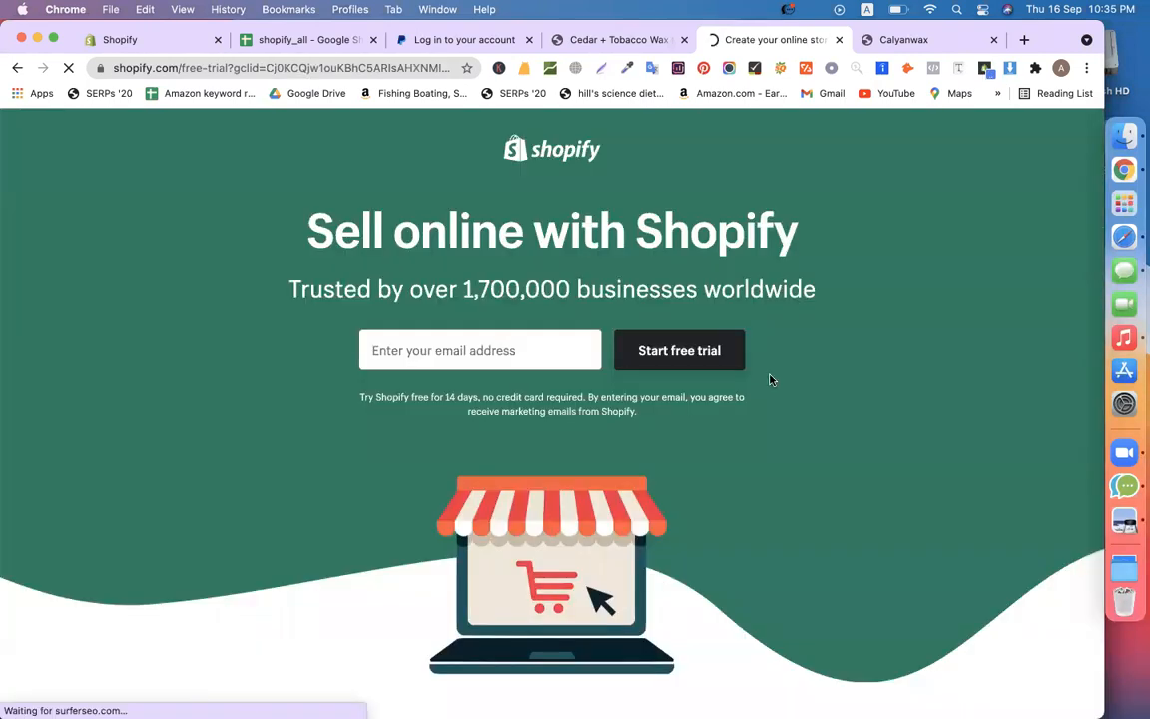
left_click(17, 67)
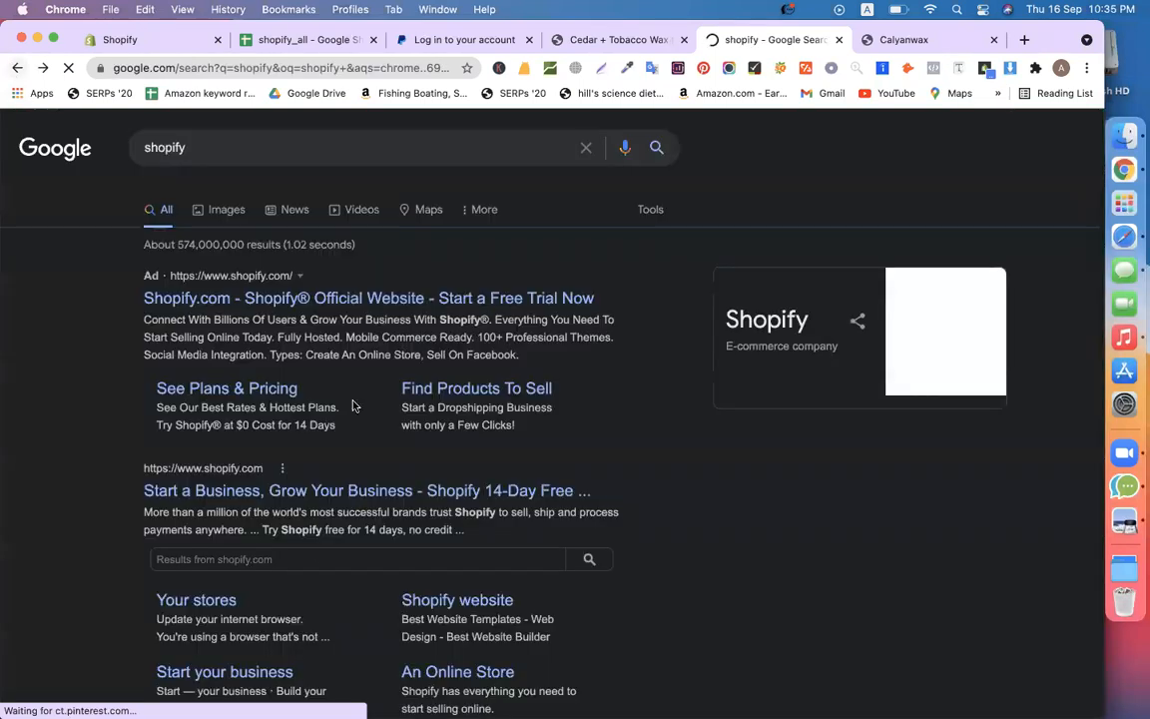
scroll(317, 359, "down", 5)
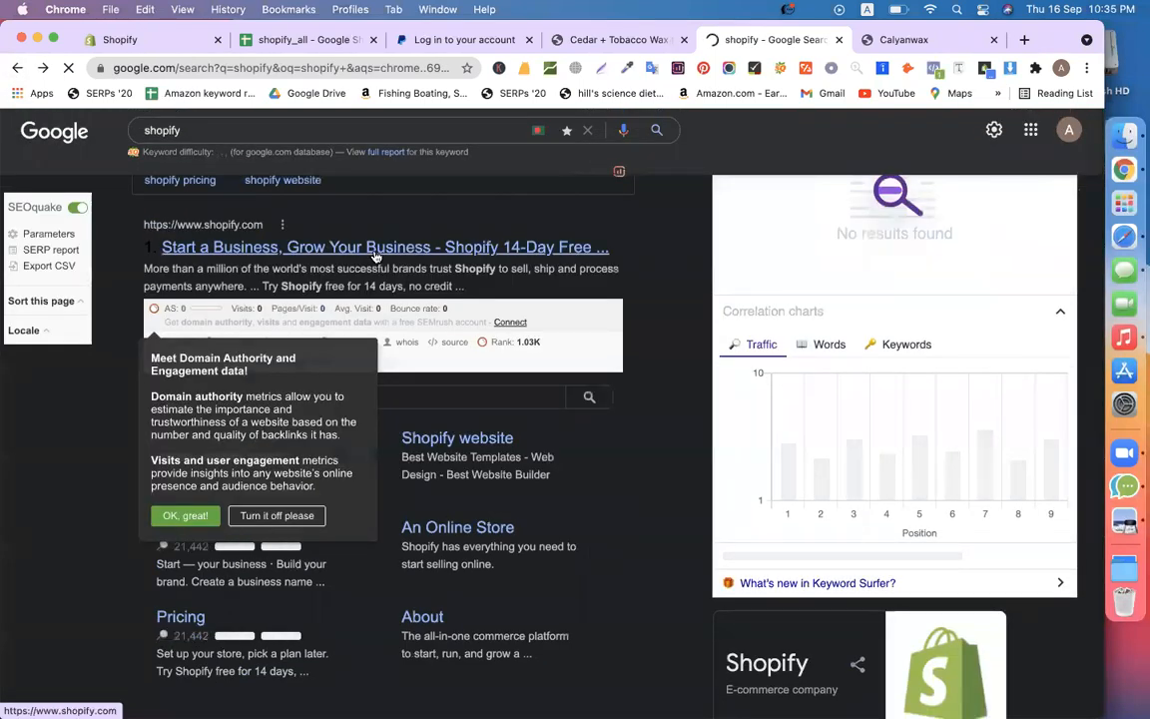
scroll(246, 428, "down", 5)
scroll(247, 427, "up", 4)
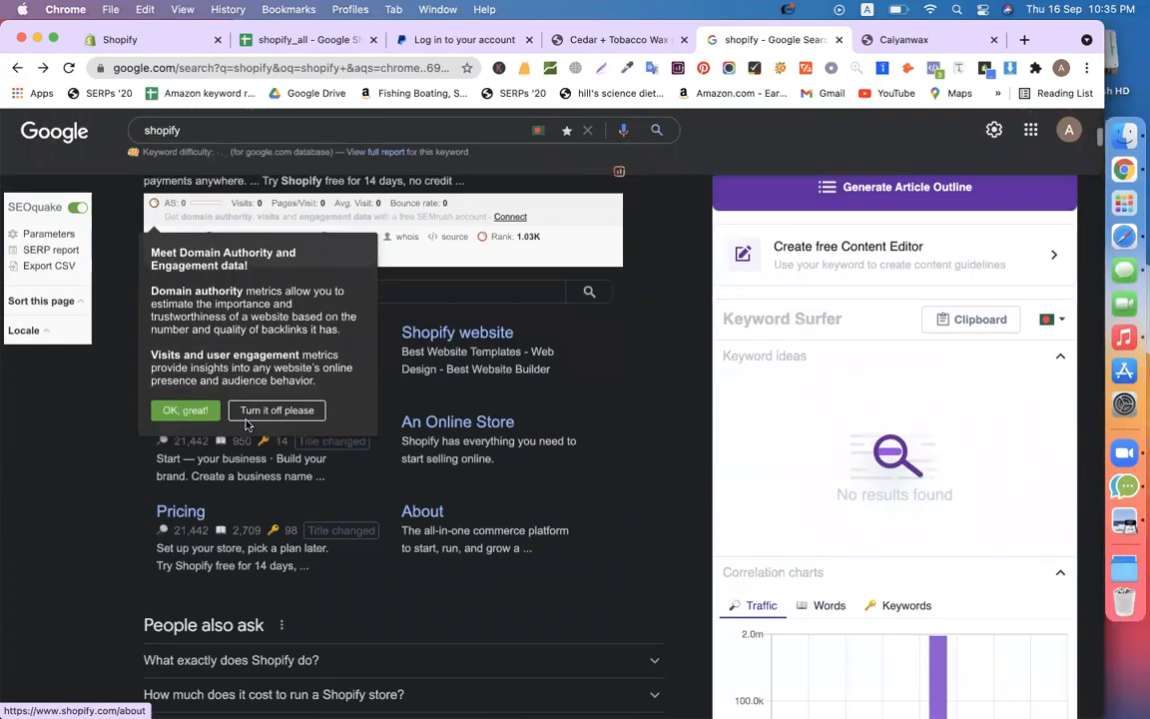
left_click(187, 410)
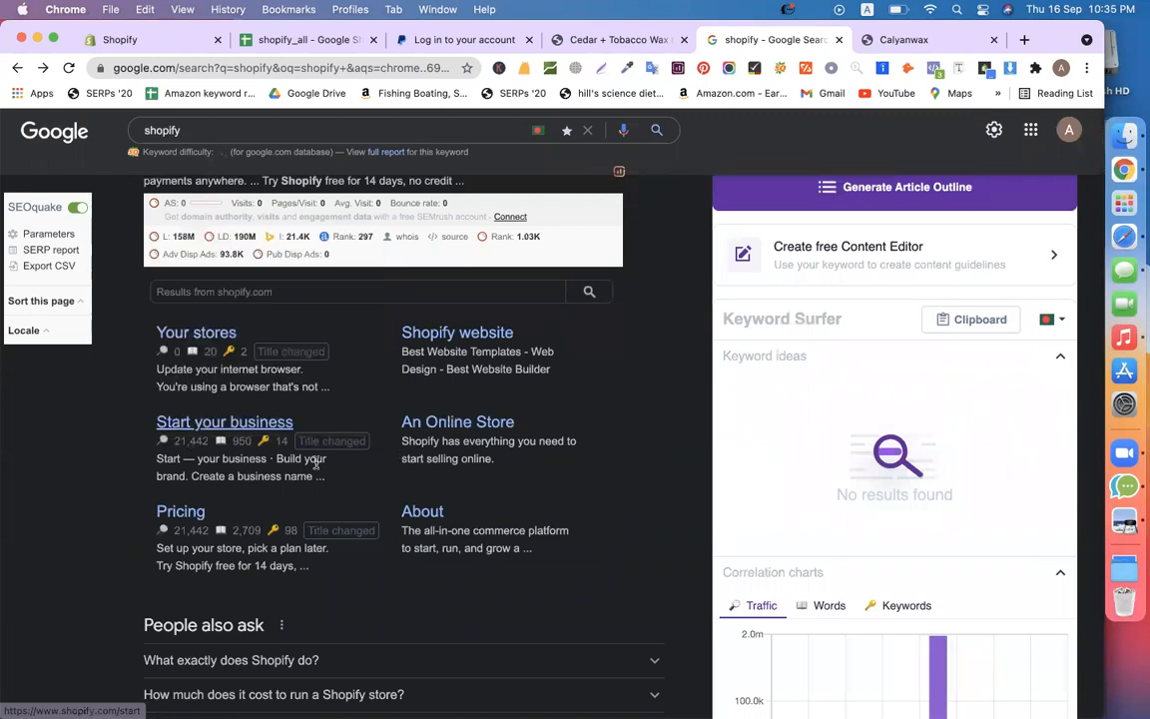
scroll(245, 429, "up", 4)
left_click(278, 469)
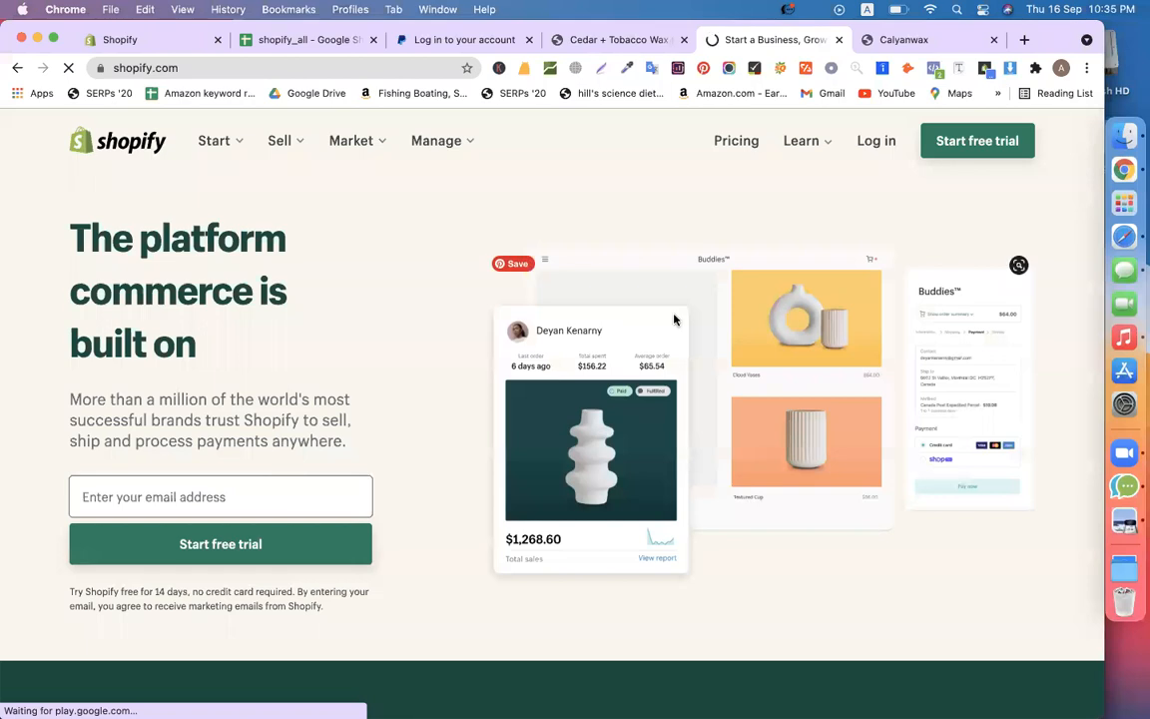
View and close the free trial sign-up form, then return to Users and permissions
left_click(981, 145)
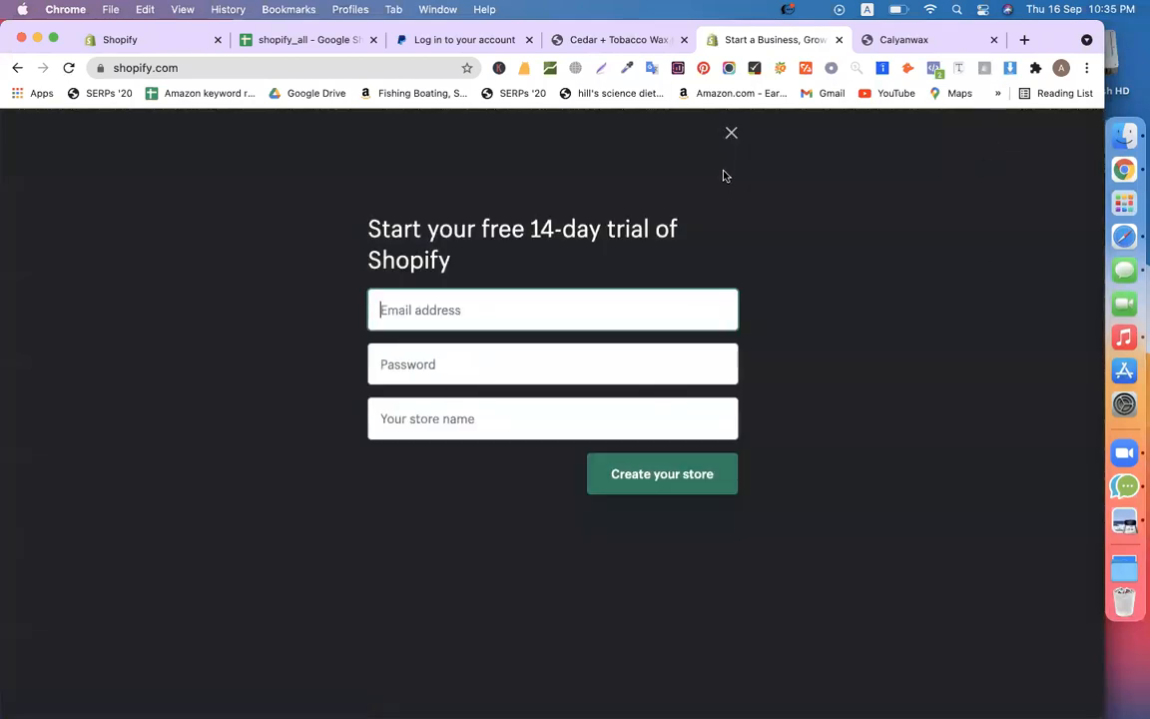
left_click(728, 132)
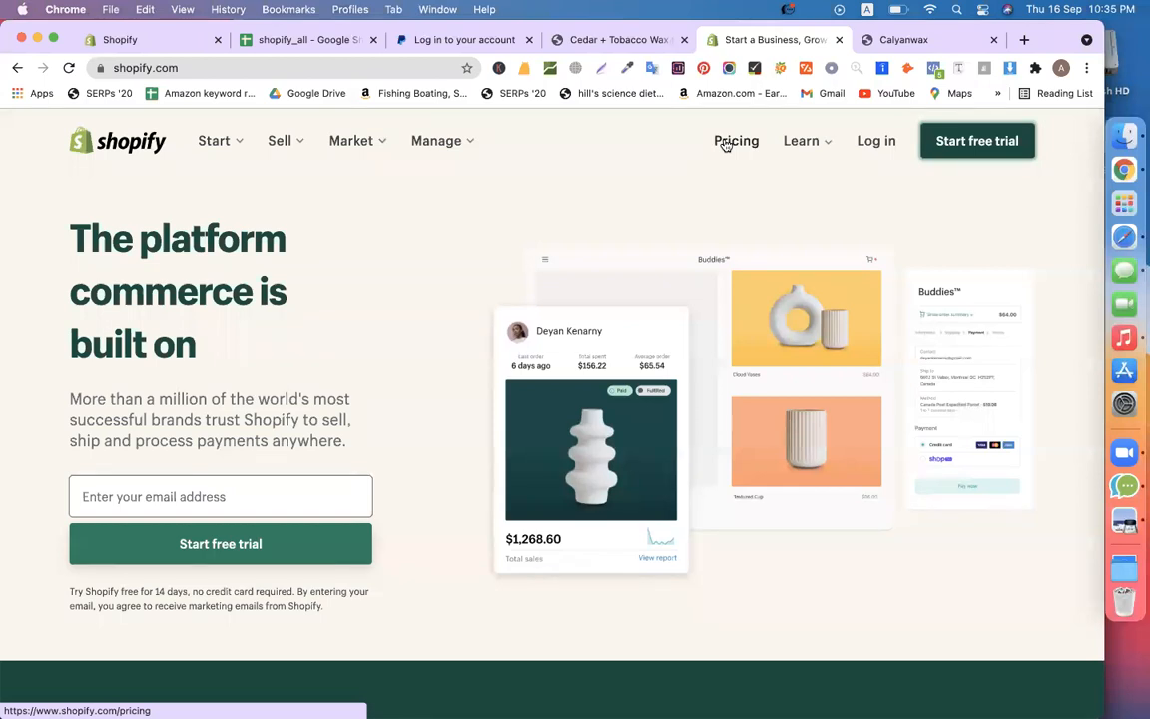
left_click(124, 42)
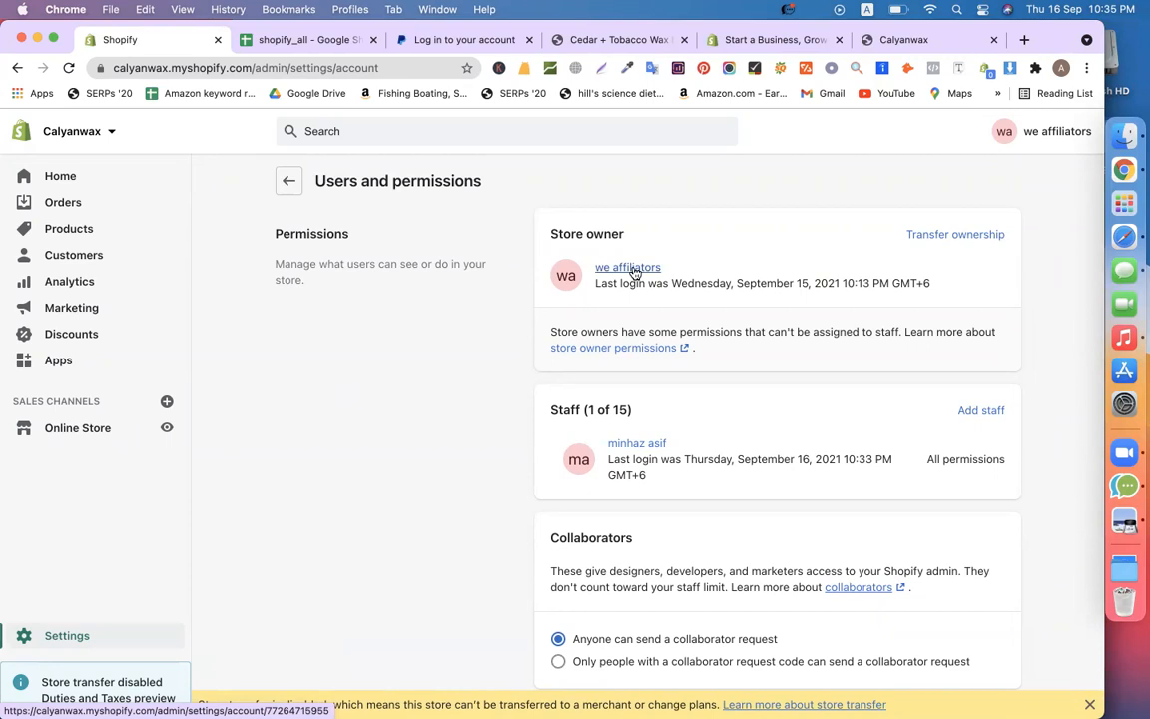
left_click(955, 235)
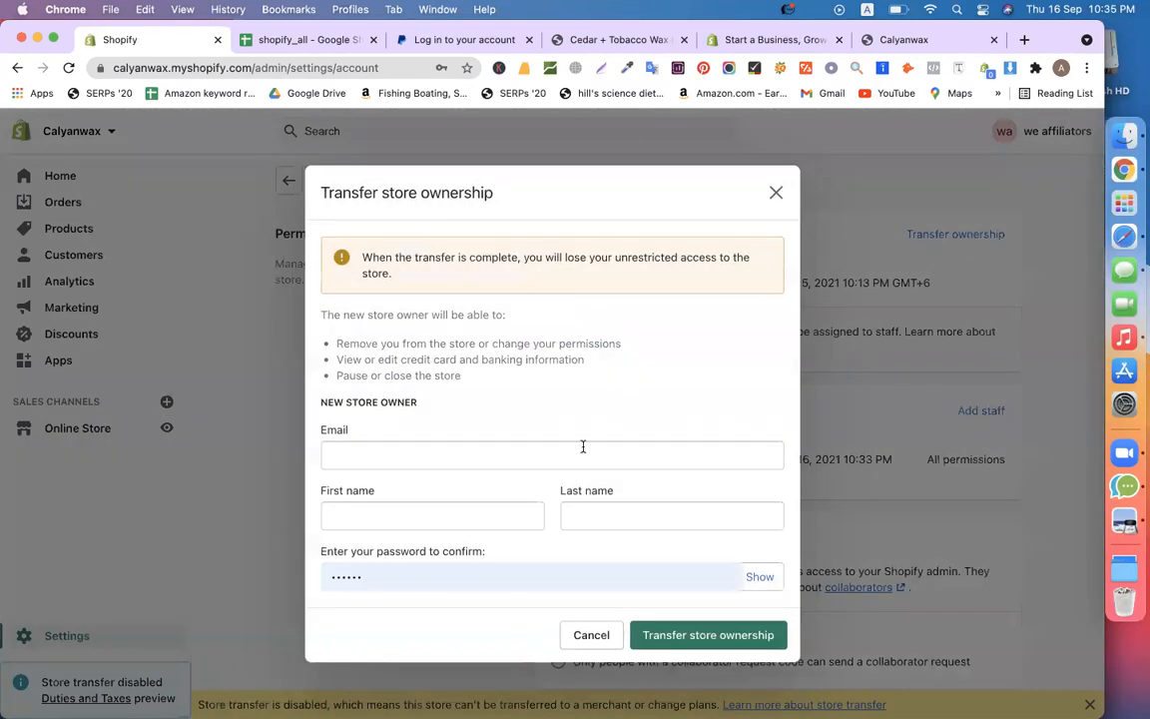
scroll(583, 446, "down", 3)
left_click(460, 452)
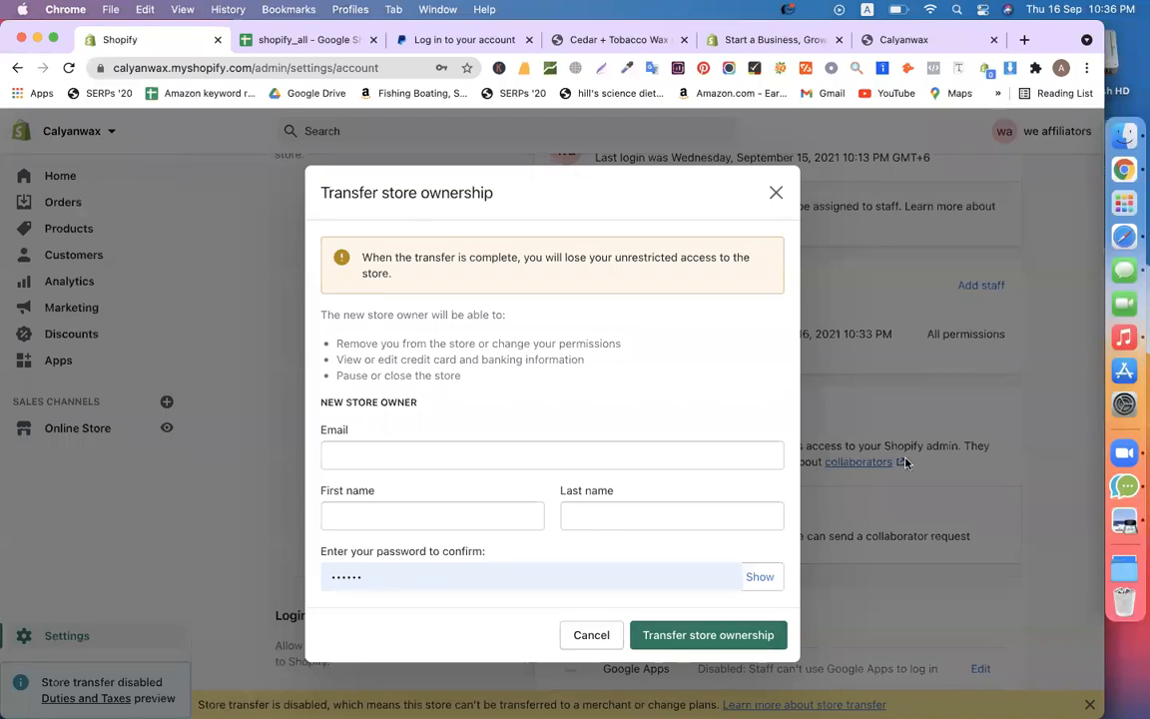
left_click(777, 194)
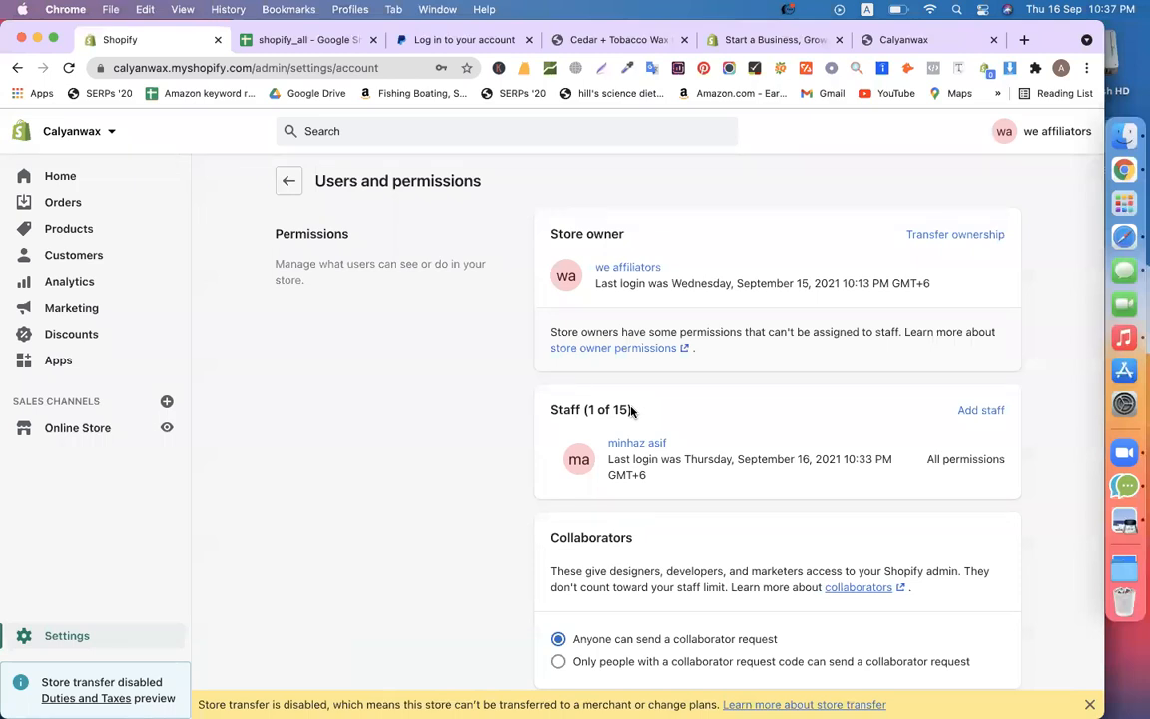
Highlight the Staff (1 of 15) heading, then bring up the shopify.com homepage tab
triple_click(557, 409)
left_click(450, 441)
left_click(770, 44)
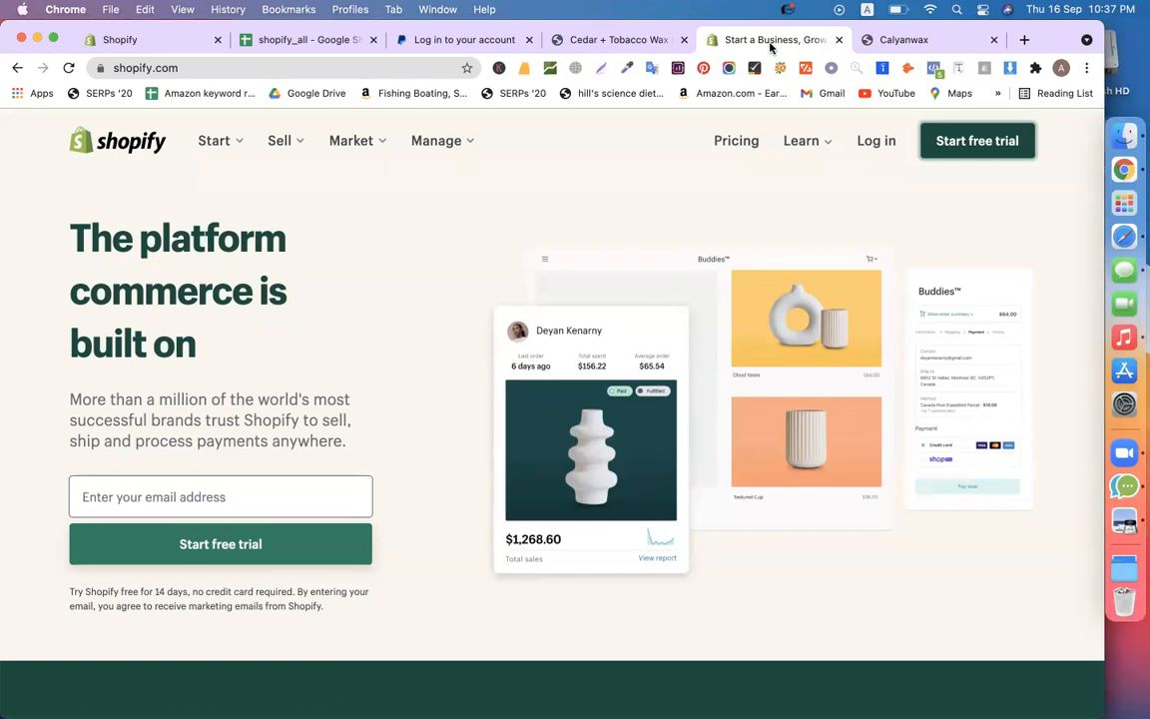
Review the $29 Basic, $79 Shopify and $299 Advanced plan prices, then return to the store admin
left_click(746, 146)
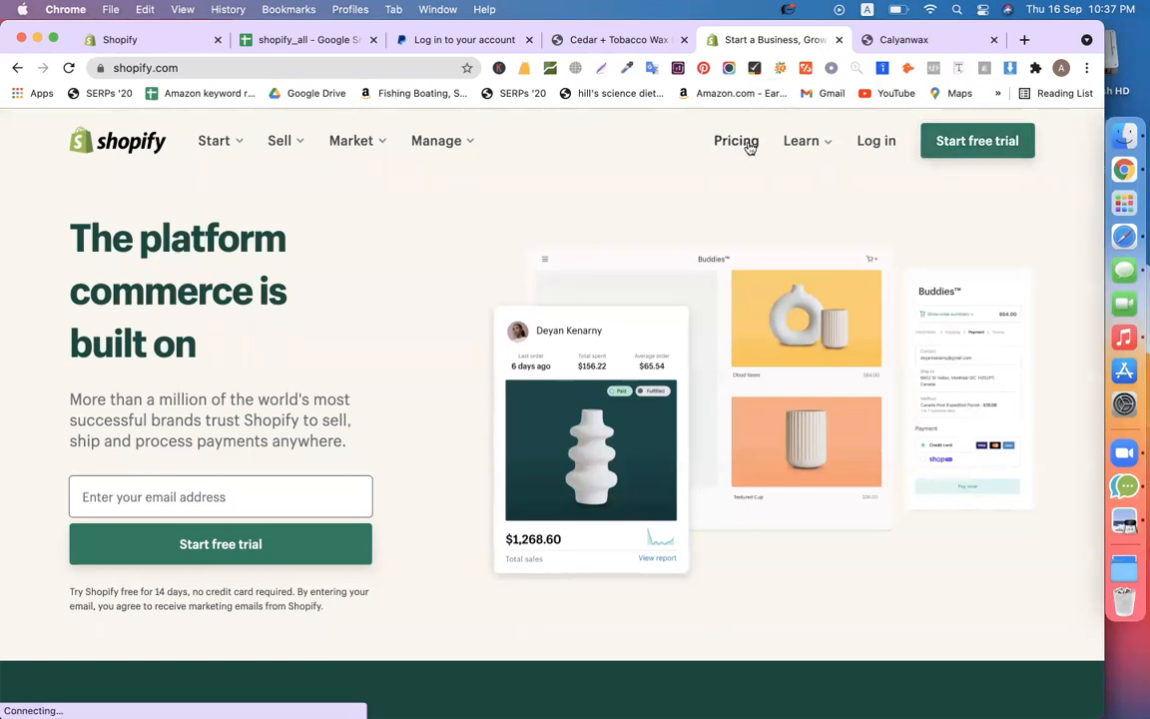
scroll(449, 370, "down", 5)
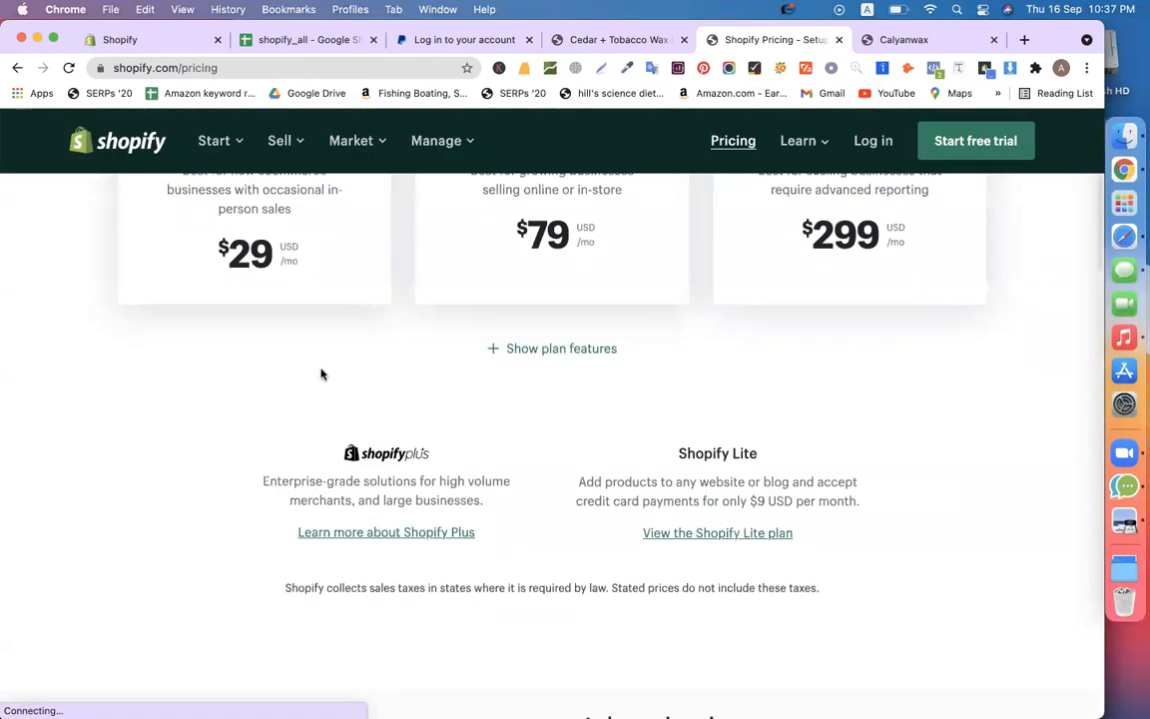
scroll(329, 419, "up", 3)
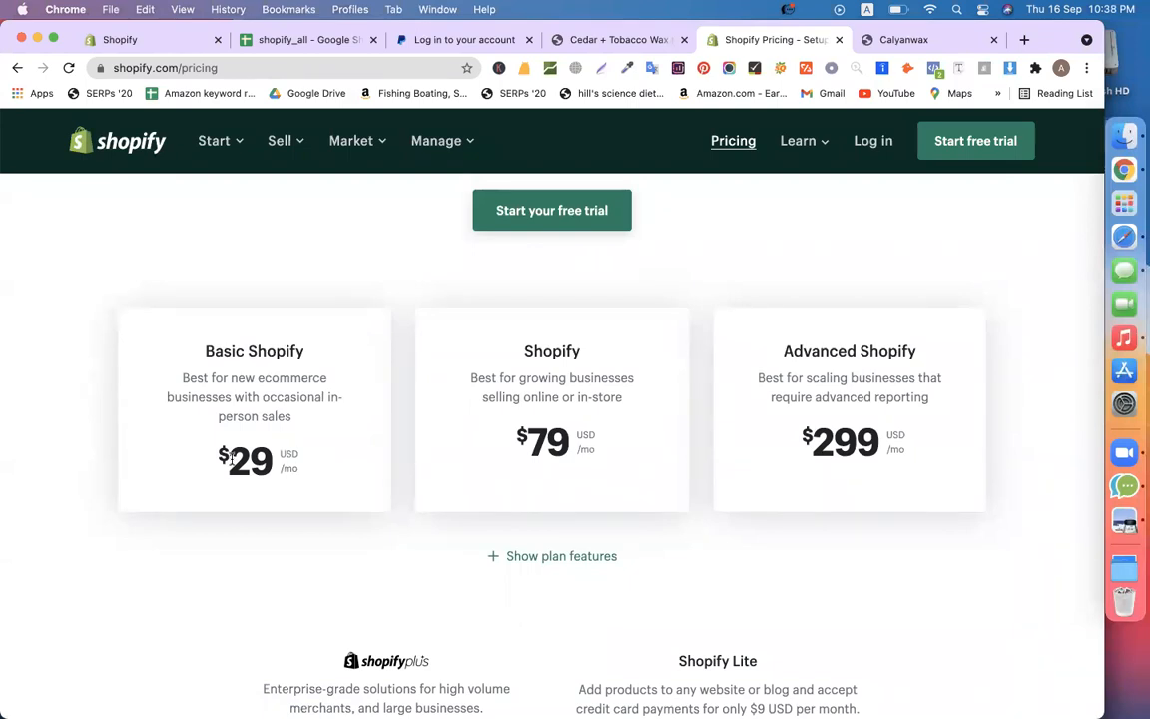
left_click(157, 44)
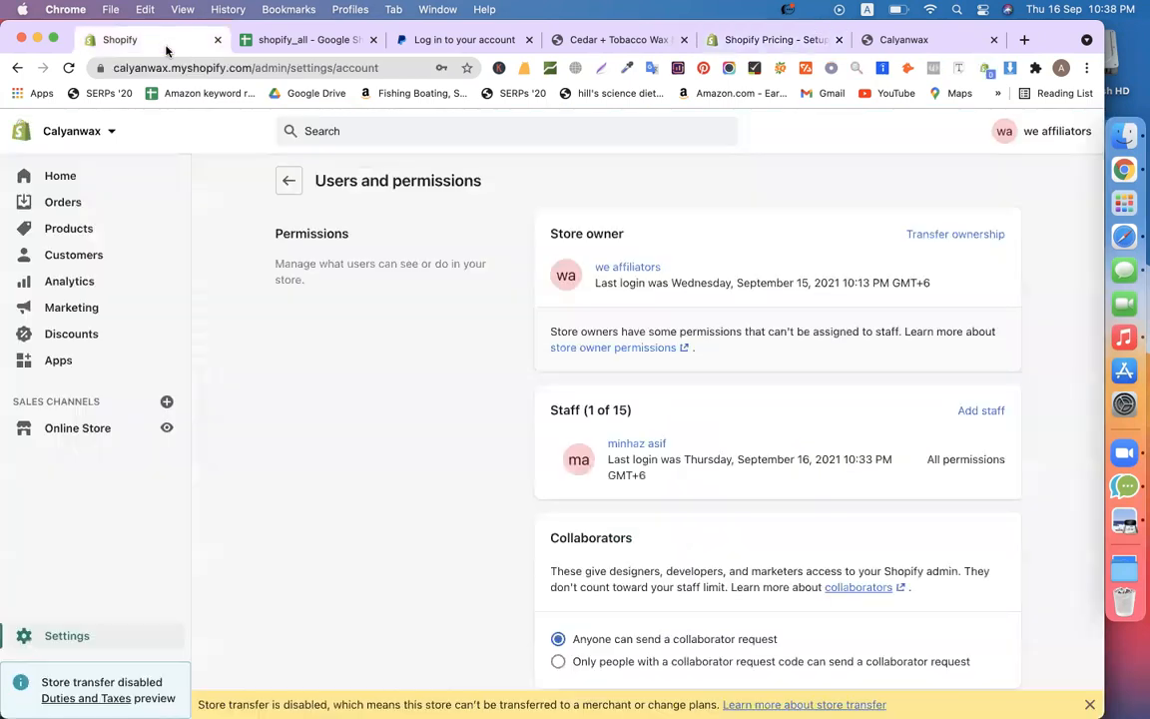
Pick out the myshopify part of the admin page's web address
left_click(227, 62)
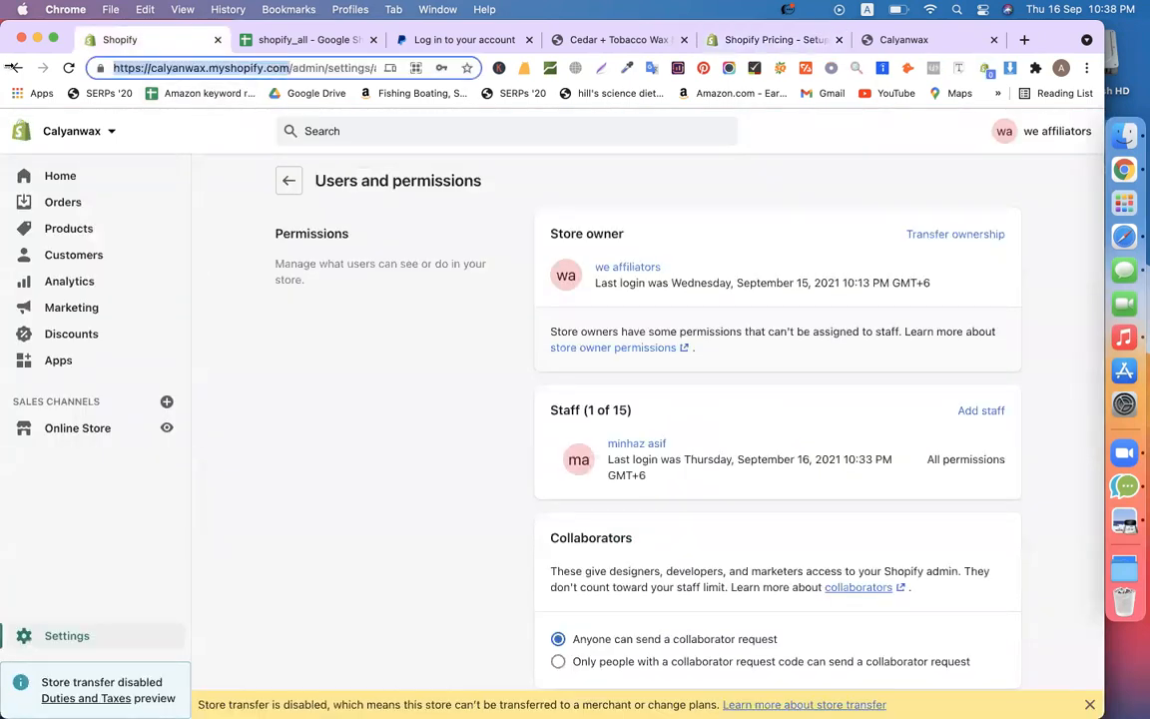
double_click(235, 68)
left_click(334, 441)
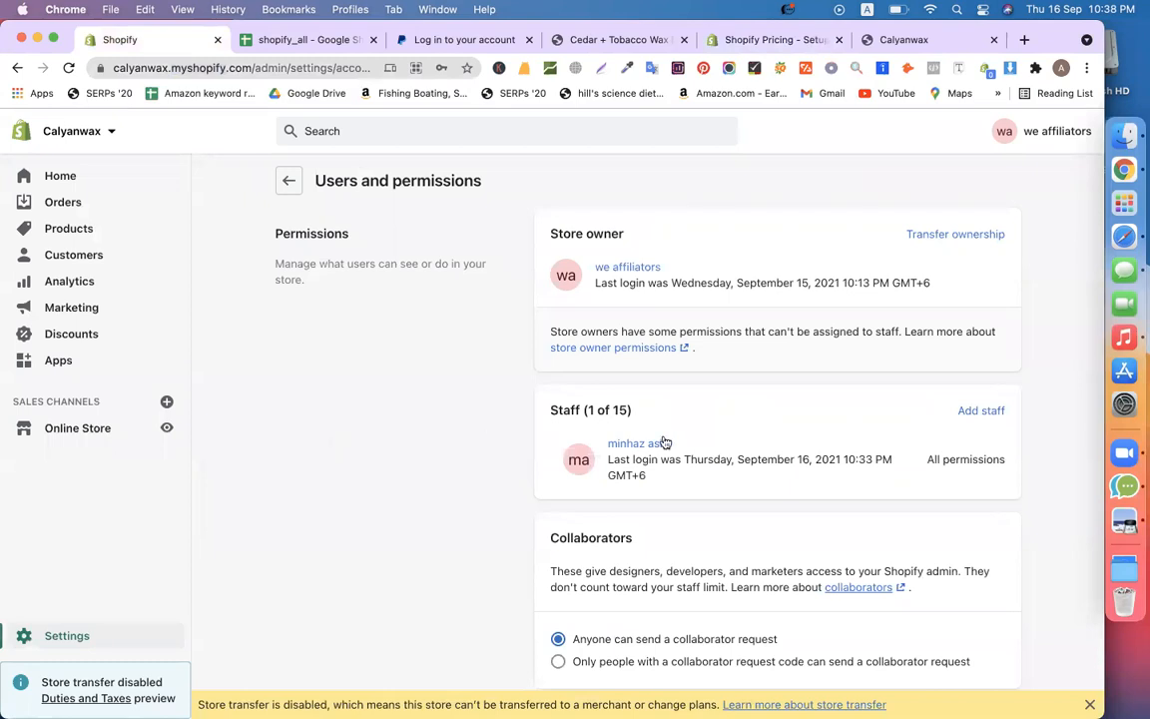
Highlight the Staff (1 of 15) heading, then view the pricing page and shopify_all sheet
triple_click(589, 411)
left_click(474, 422)
triple_click(589, 410)
left_click(453, 417)
triple_click(579, 411)
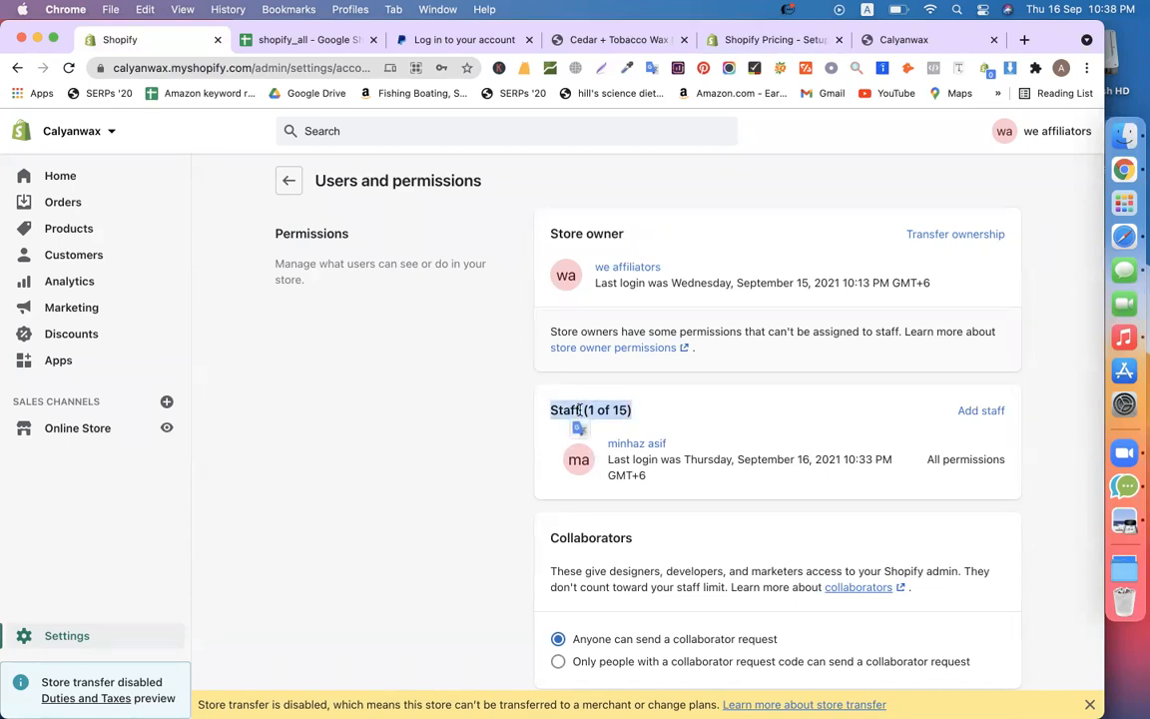
left_click(434, 446)
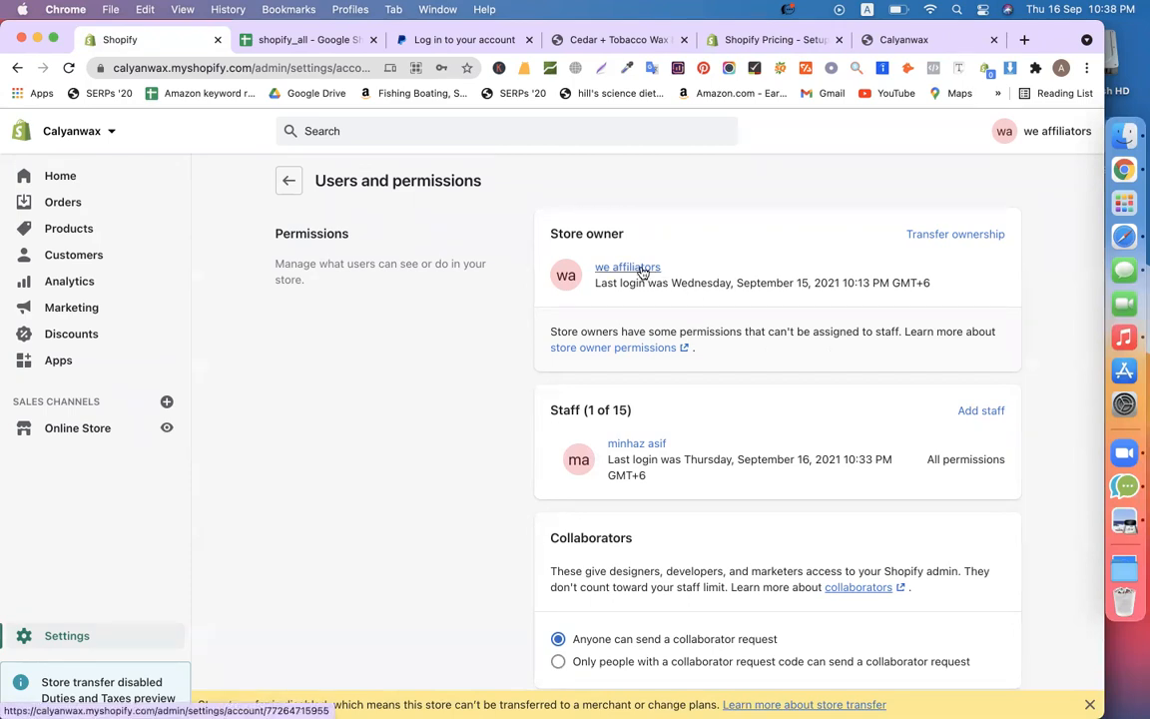
left_click(759, 40)
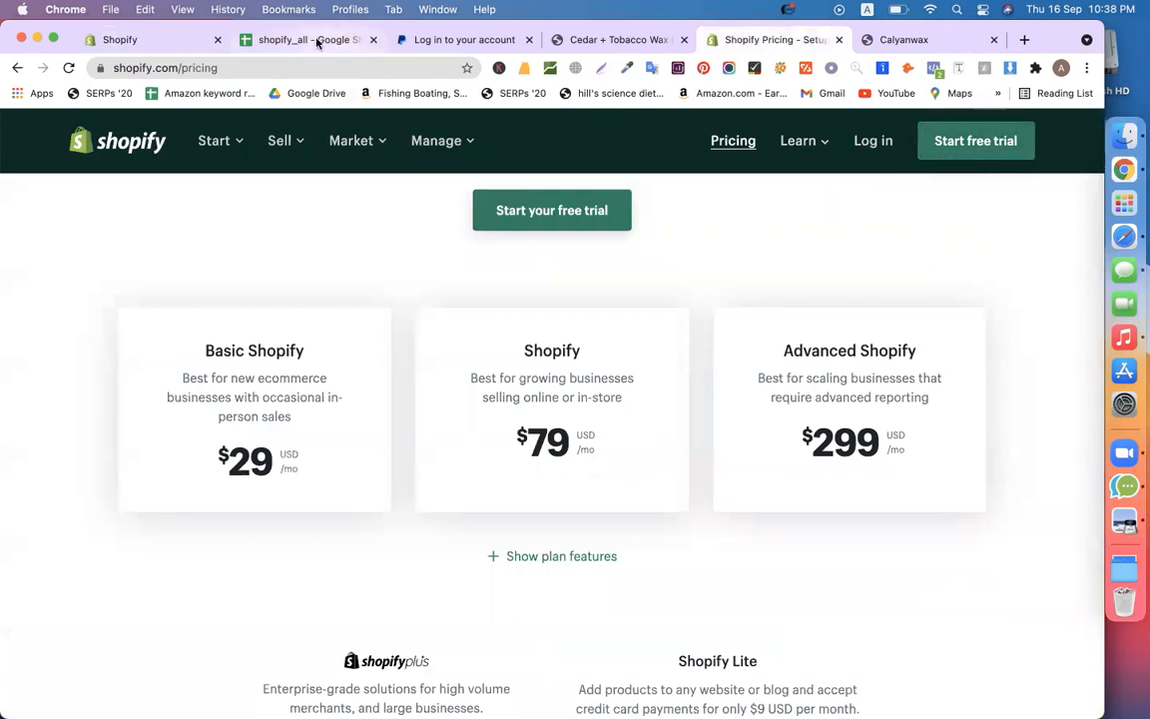
left_click(277, 40)
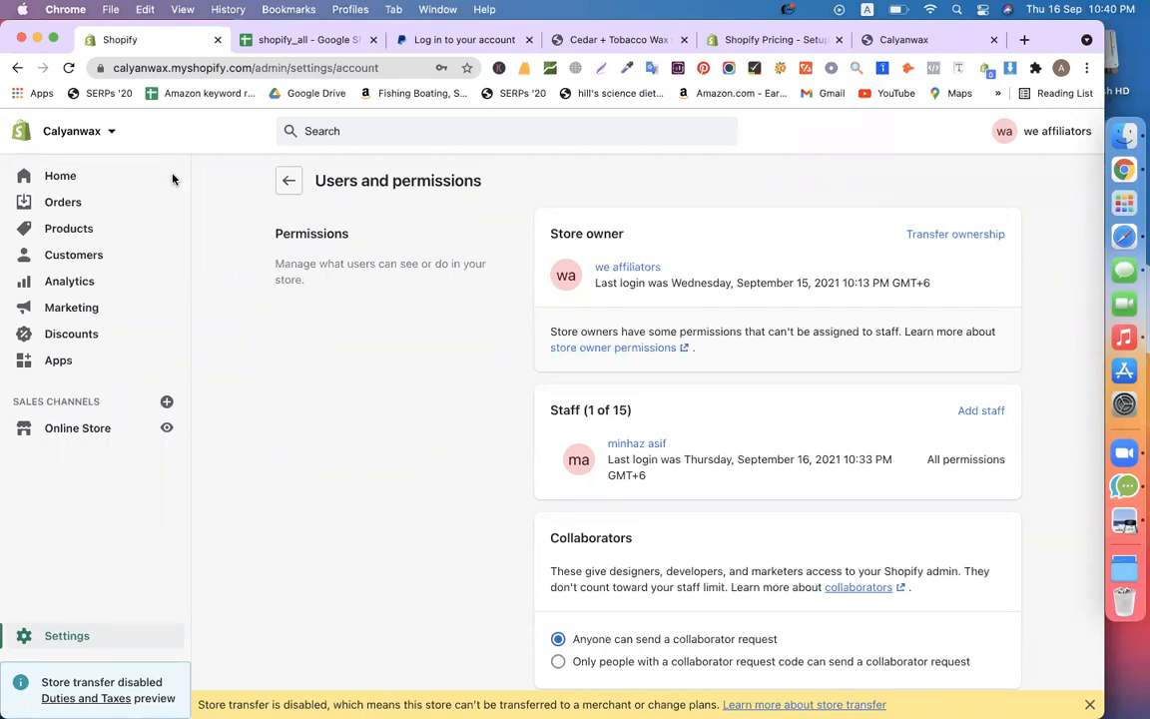
Copy the calyanwax.myshopify.com base address into a new tab, load it and dismiss the error alert
left_click(239, 68)
left_click(239, 68)
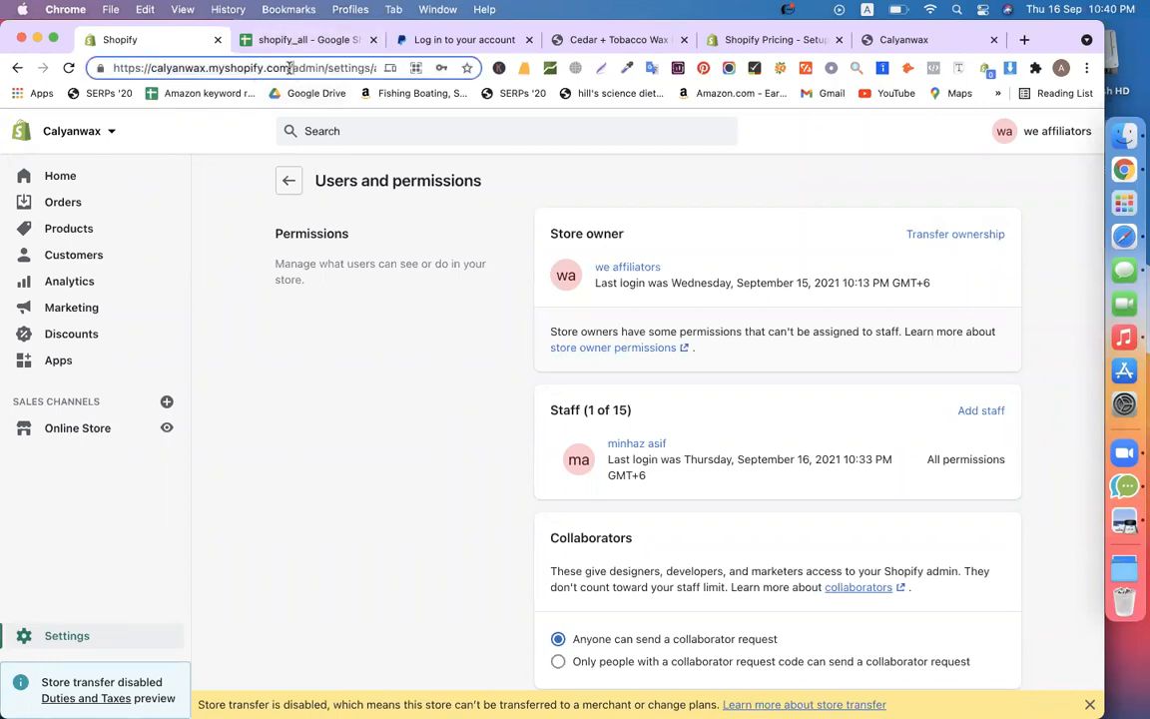
left_click_drag(289, 68, 78, 68)
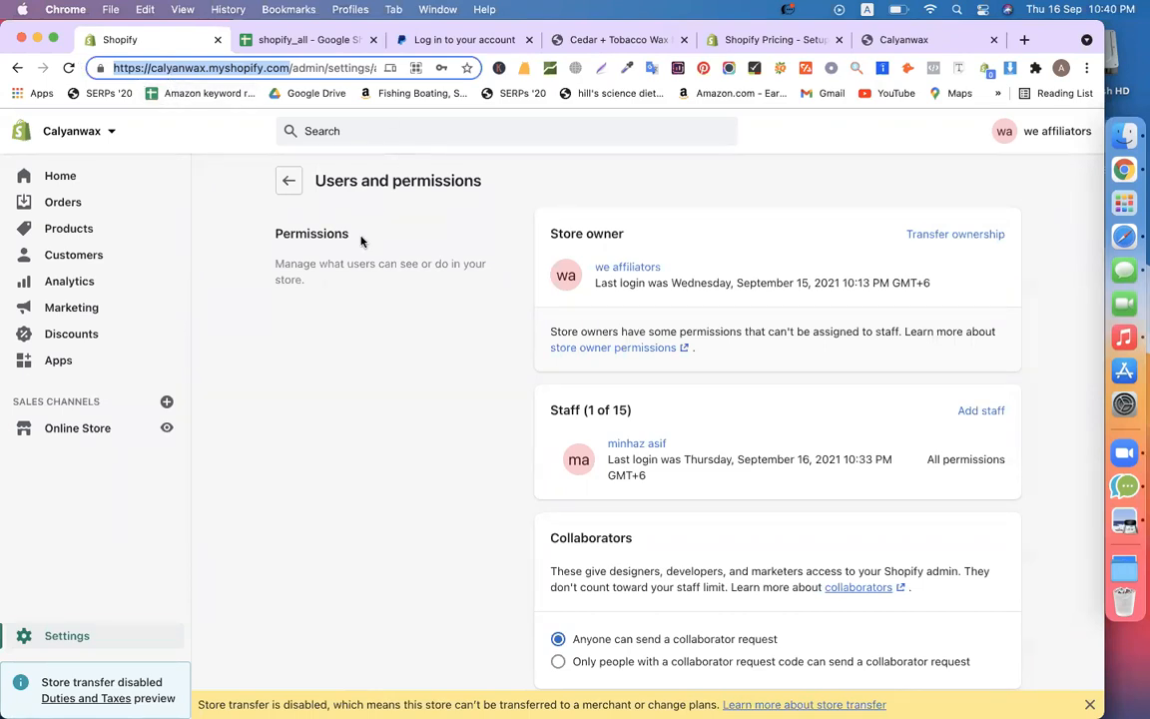
left_click(324, 351)
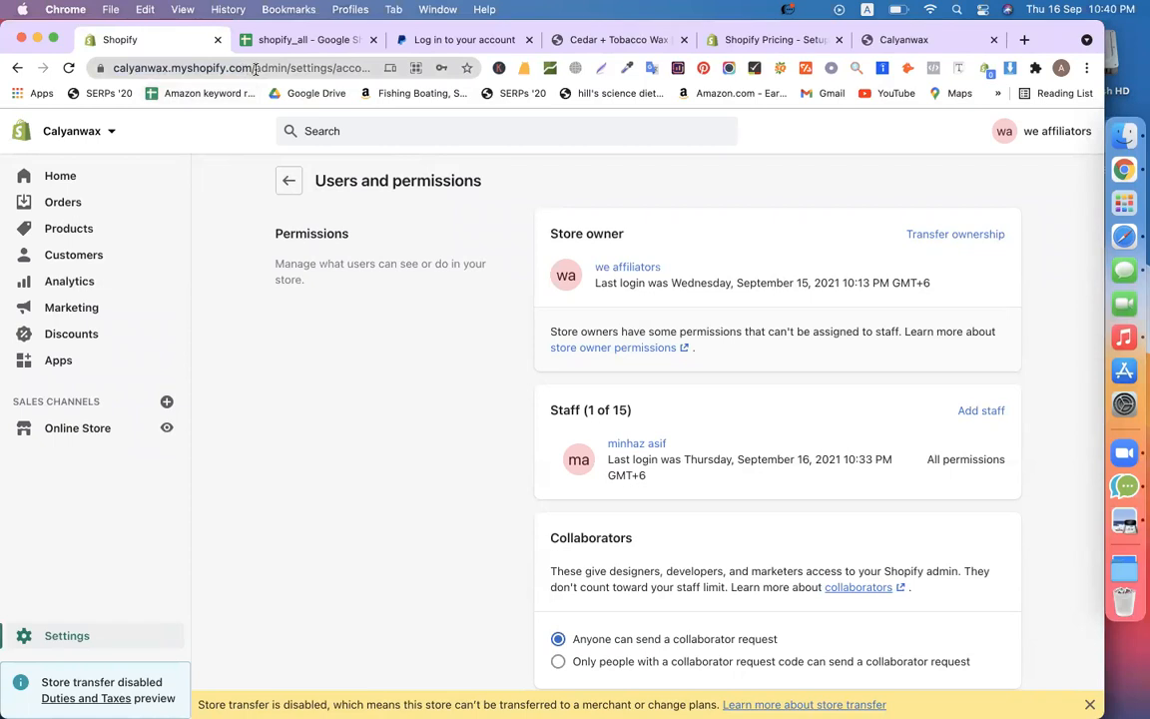
left_click_drag(246, 68, 3, 67)
key("super+c")
key("super+t")
key("super+v")
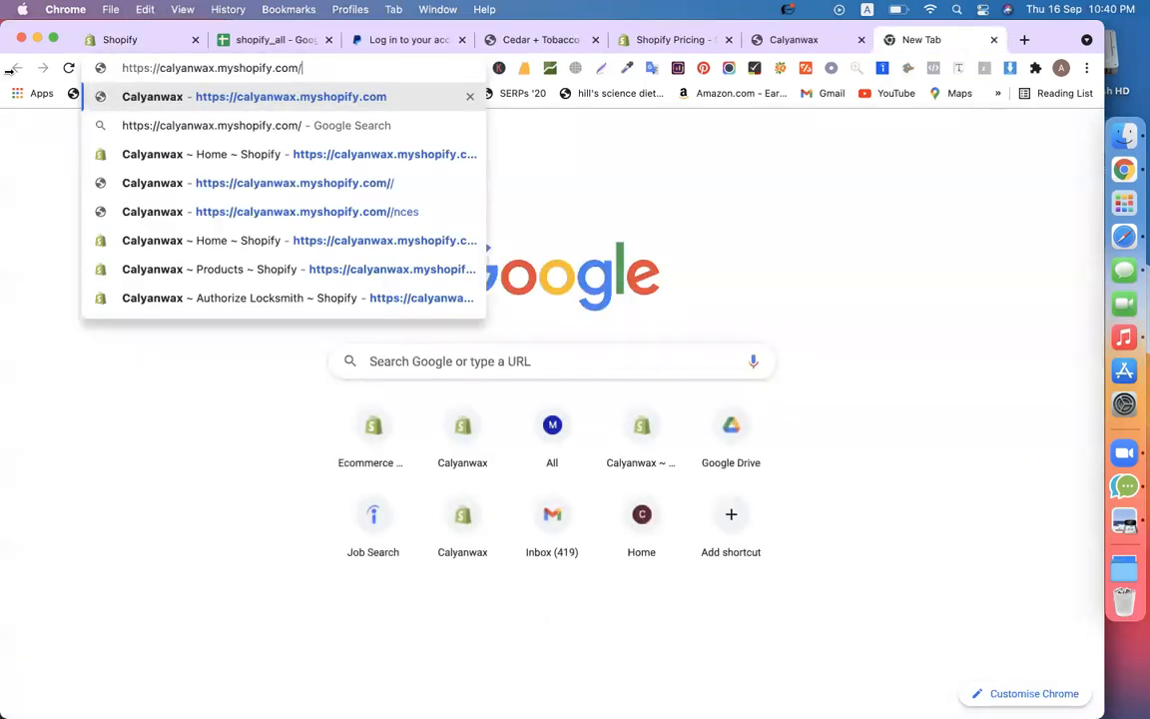
key("Return")
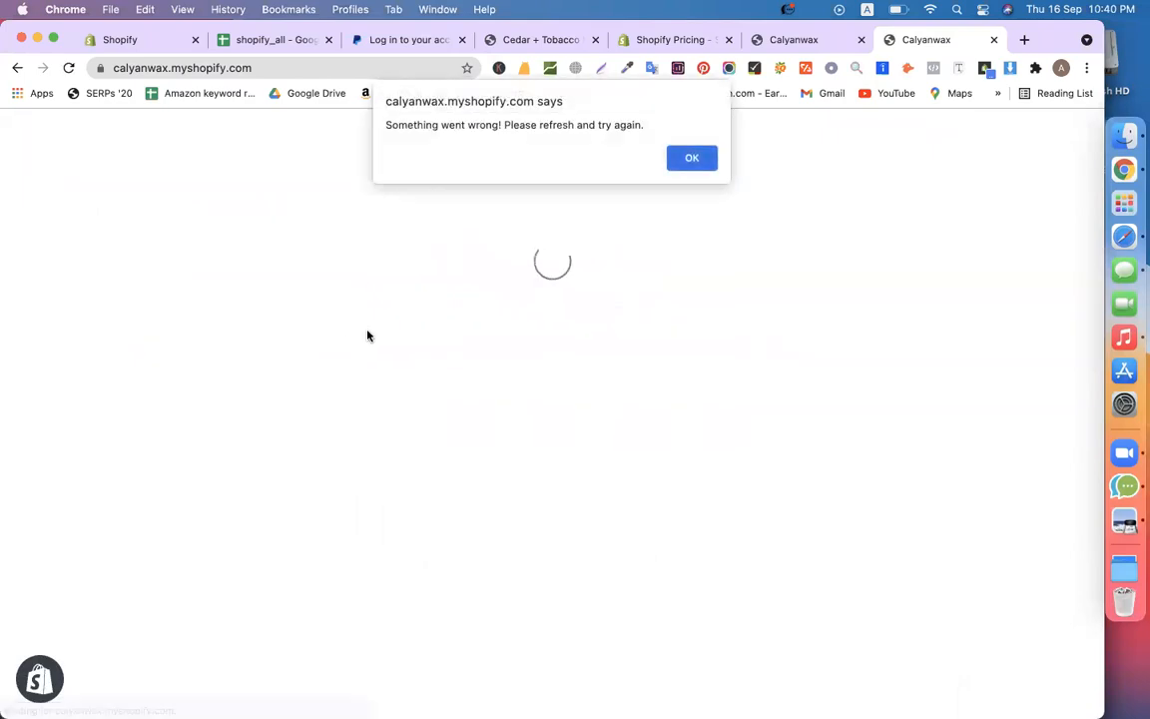
left_click(690, 160)
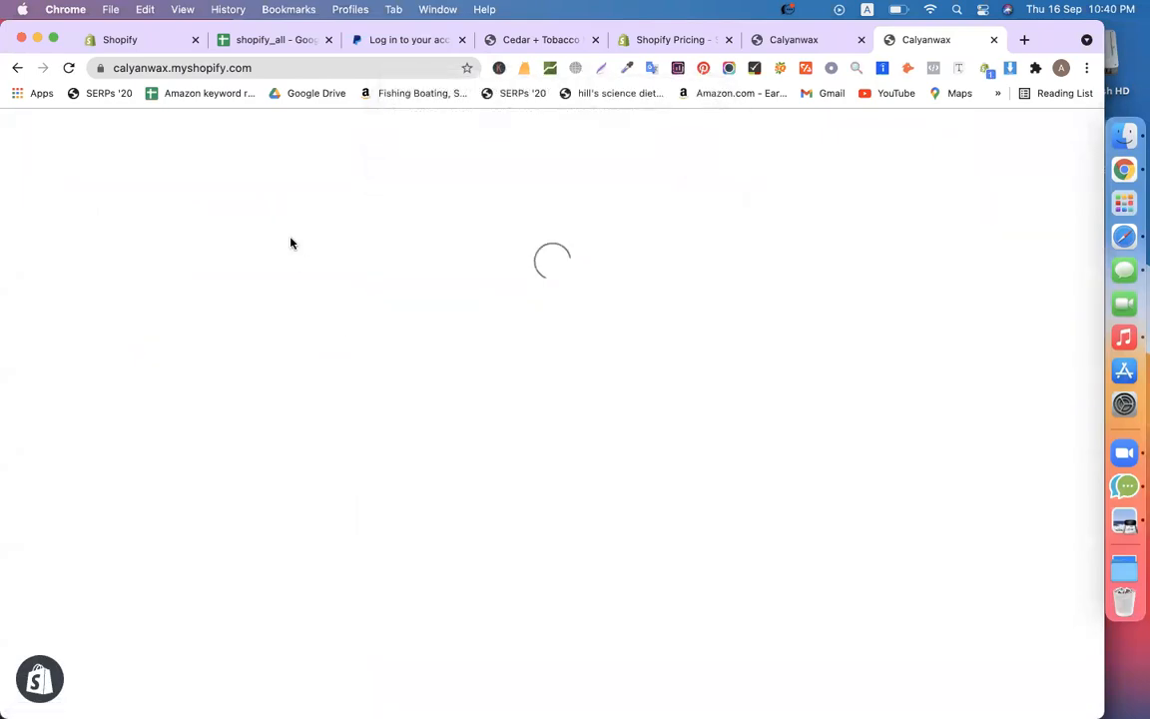
Back in the admin tab, open the Online Store themes page and mark the Domains section
left_click(152, 44)
left_click(72, 431)
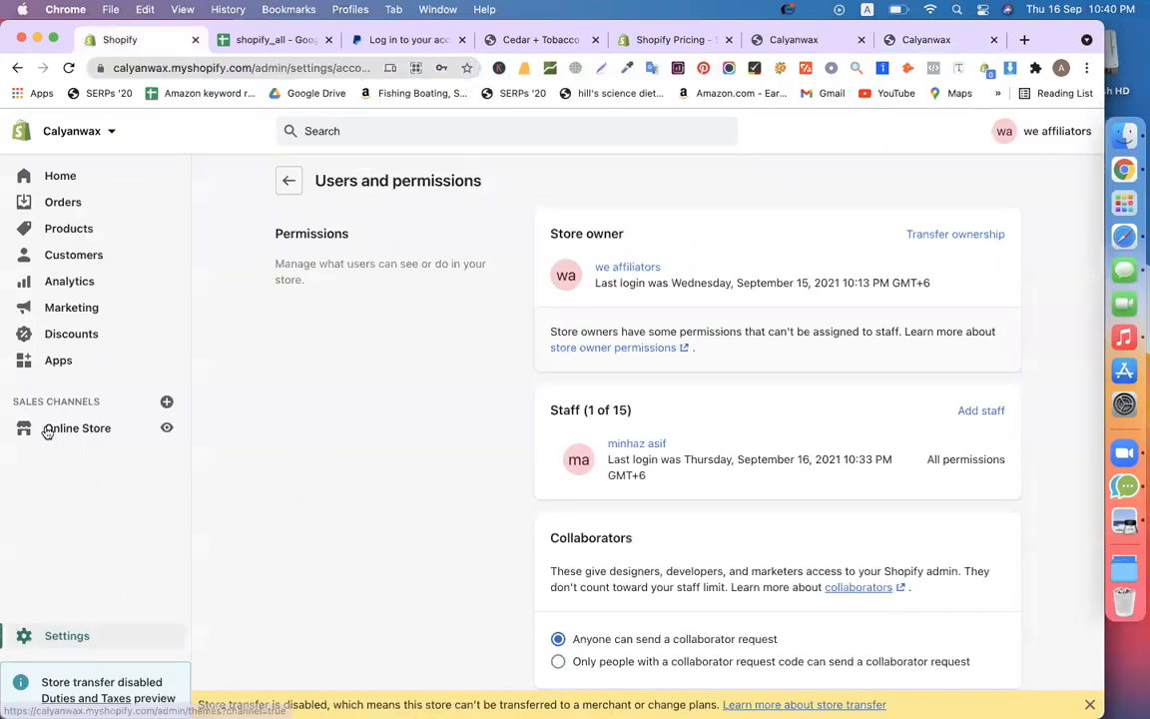
left_click_drag(91, 564, 44, 559)
left_click(357, 546)
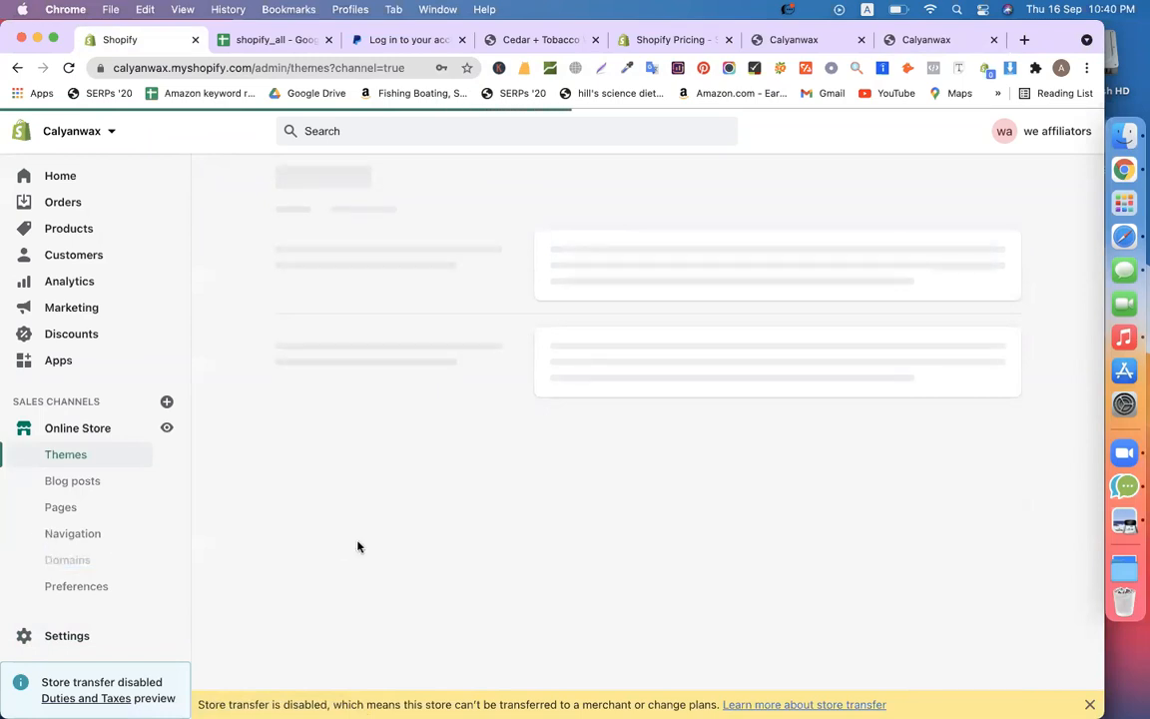
On the Domain Transfer sheet, review rows B3, B4 and B8 on logging into the domain panel and getting the EPP code
left_click(263, 41)
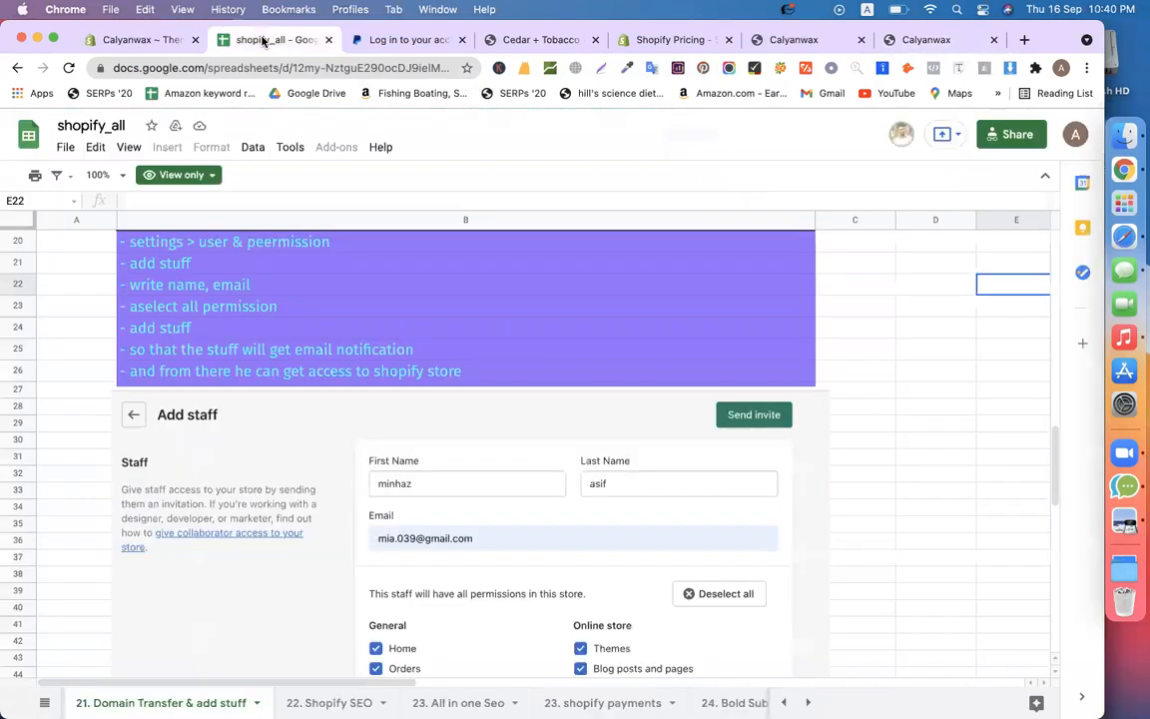
left_click(903, 417)
scroll(903, 418, "up", 20)
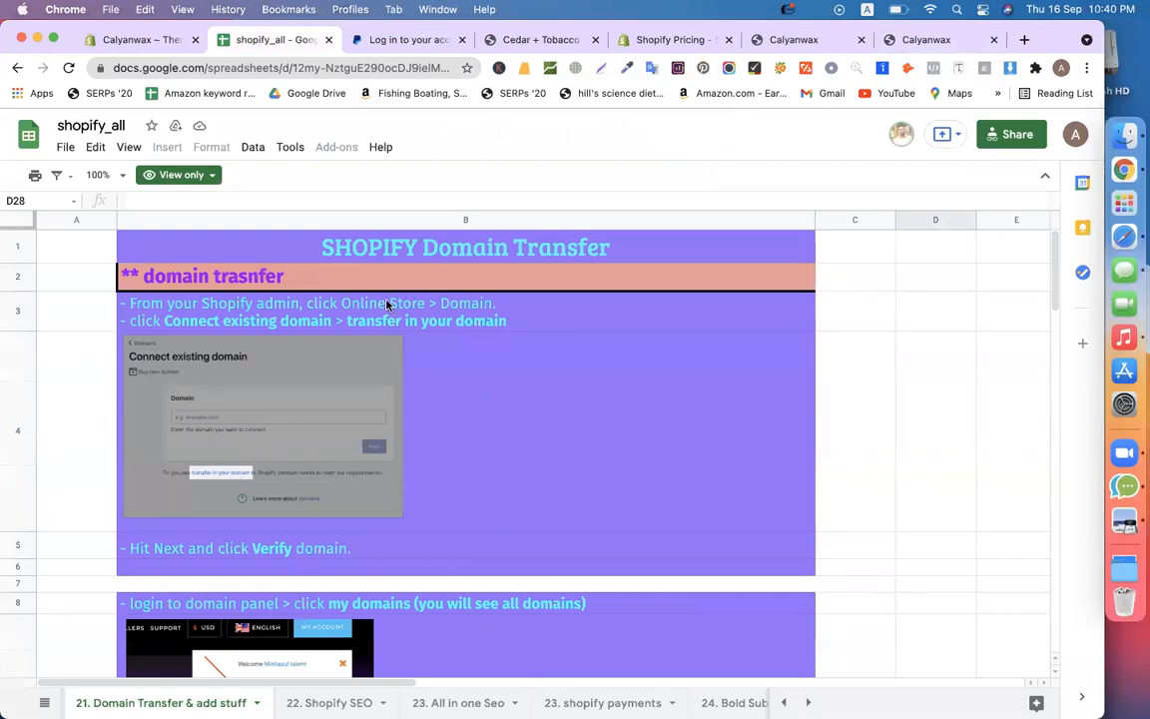
left_click(367, 317)
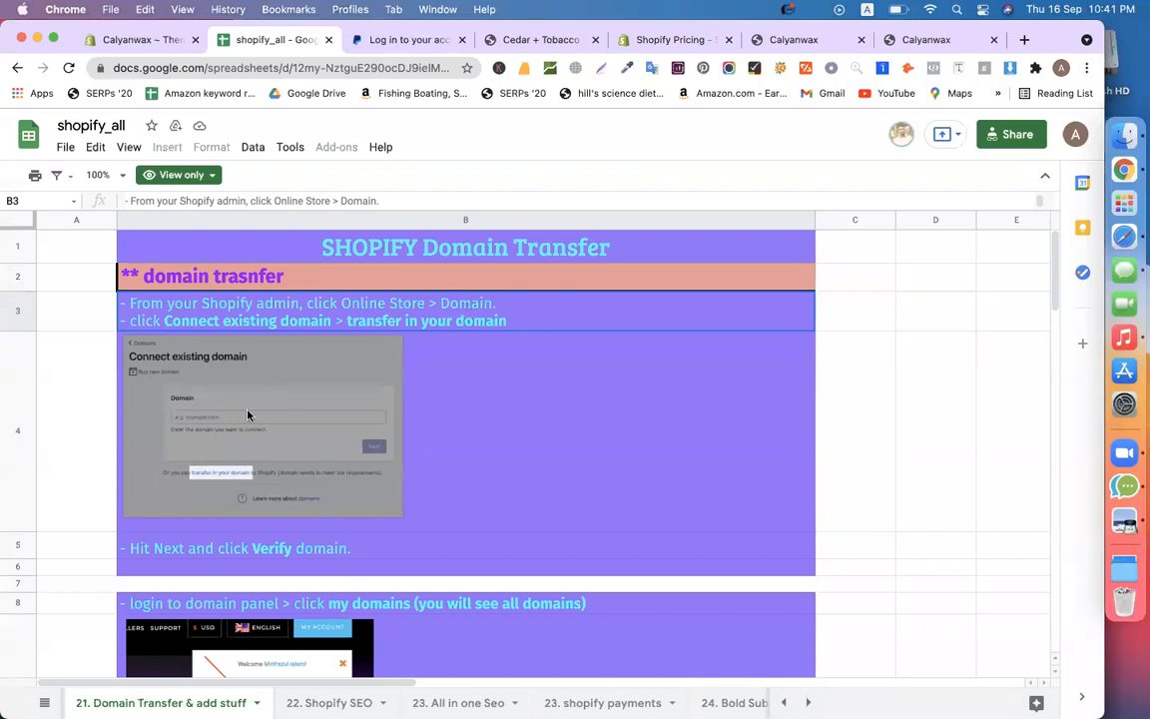
left_click(599, 472)
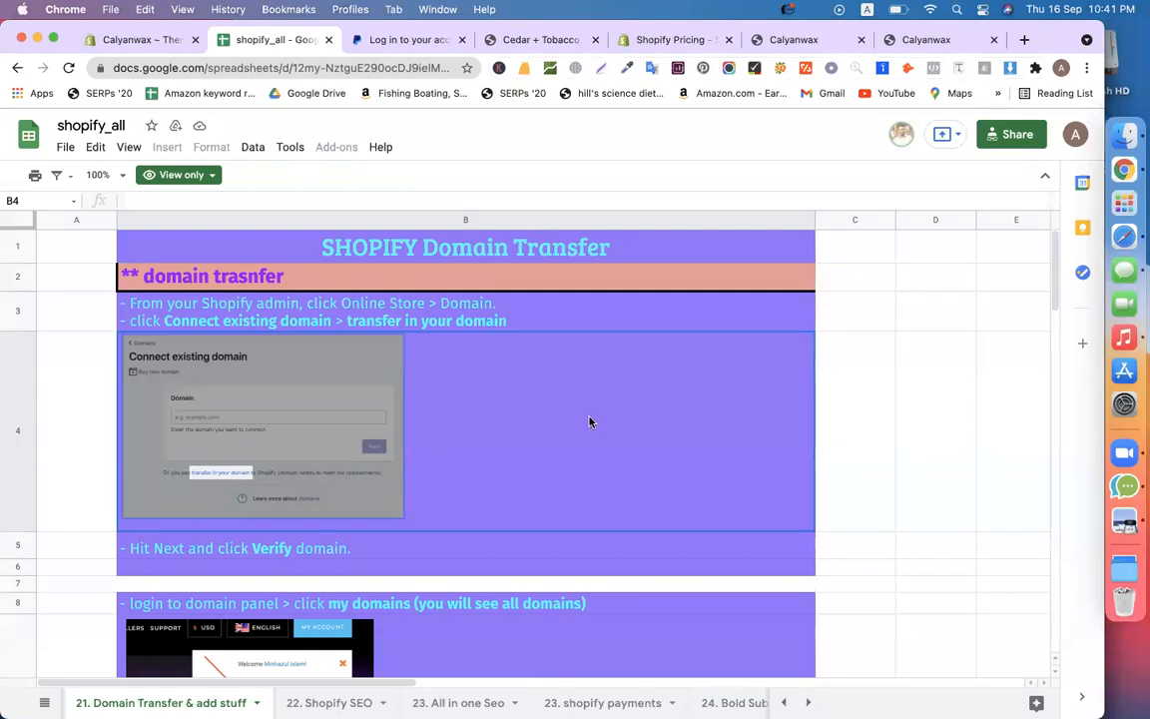
scroll(589, 423, "down", 5)
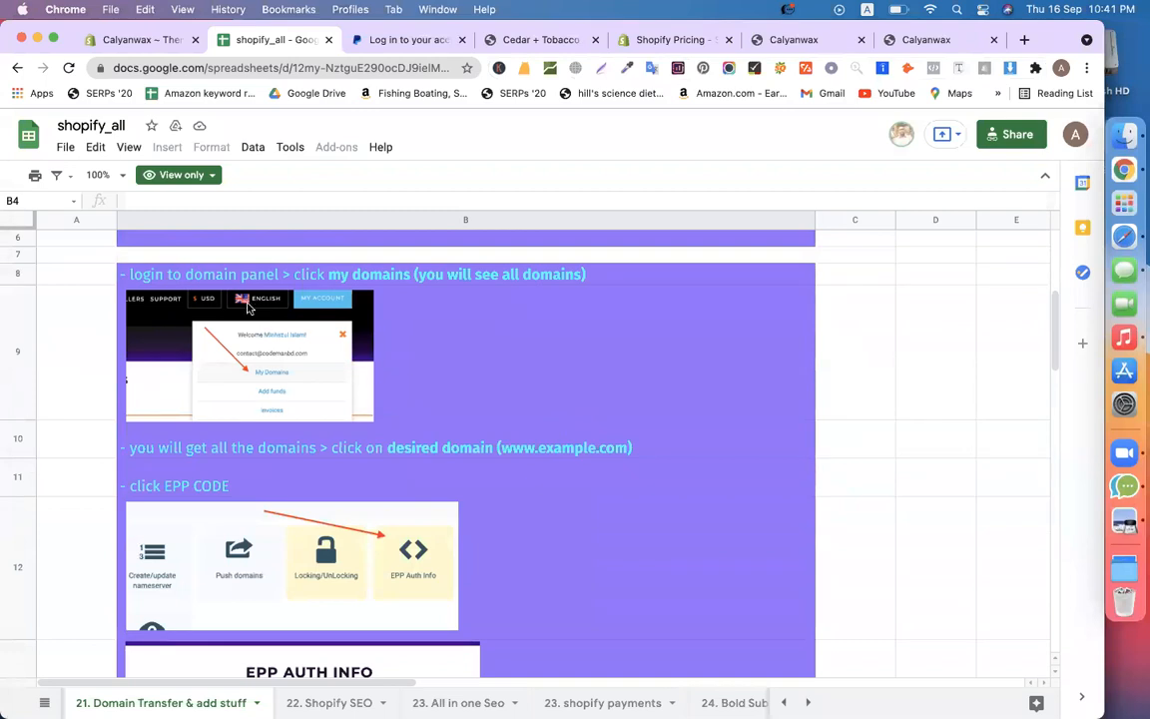
left_click(200, 268)
scroll(333, 344, "up", 4)
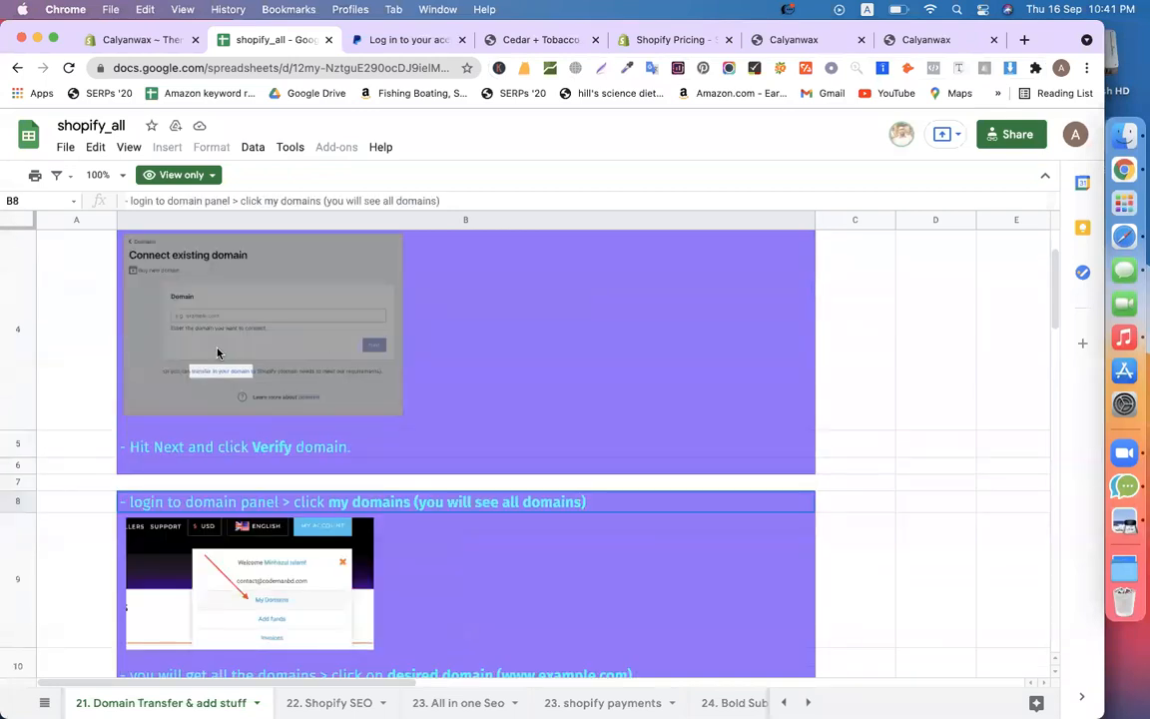
scroll(411, 389, "down", 4)
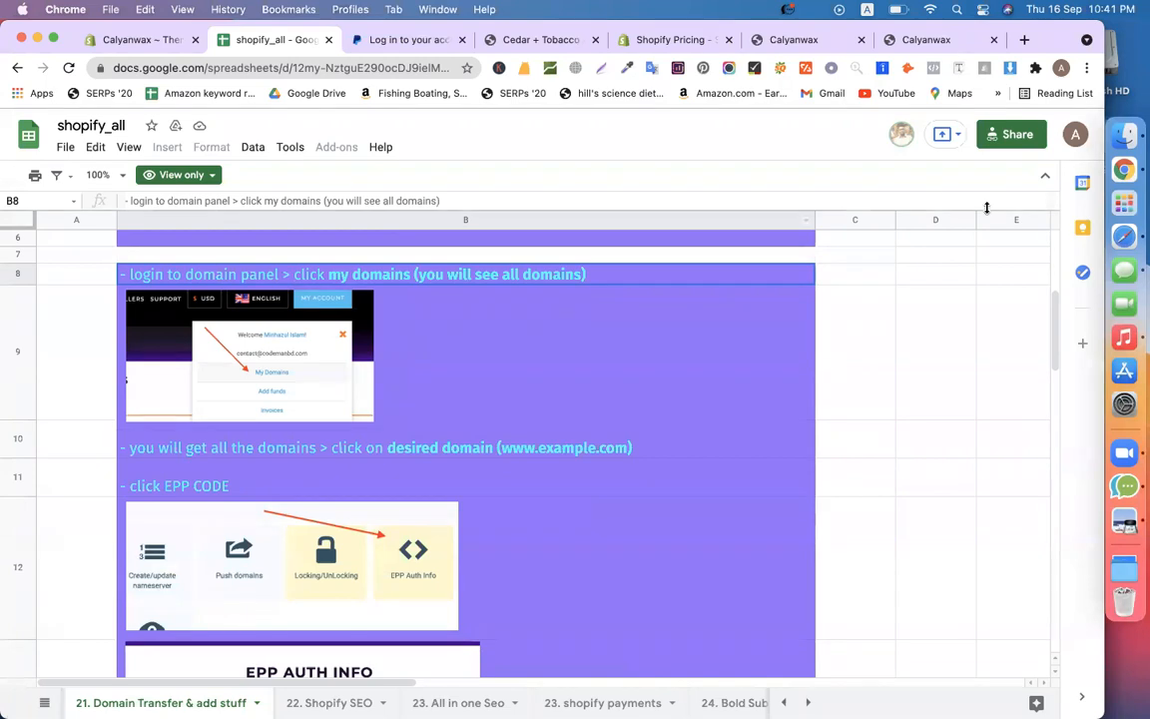
Load internet.bs in a new Safari tab
left_click(1099, 240)
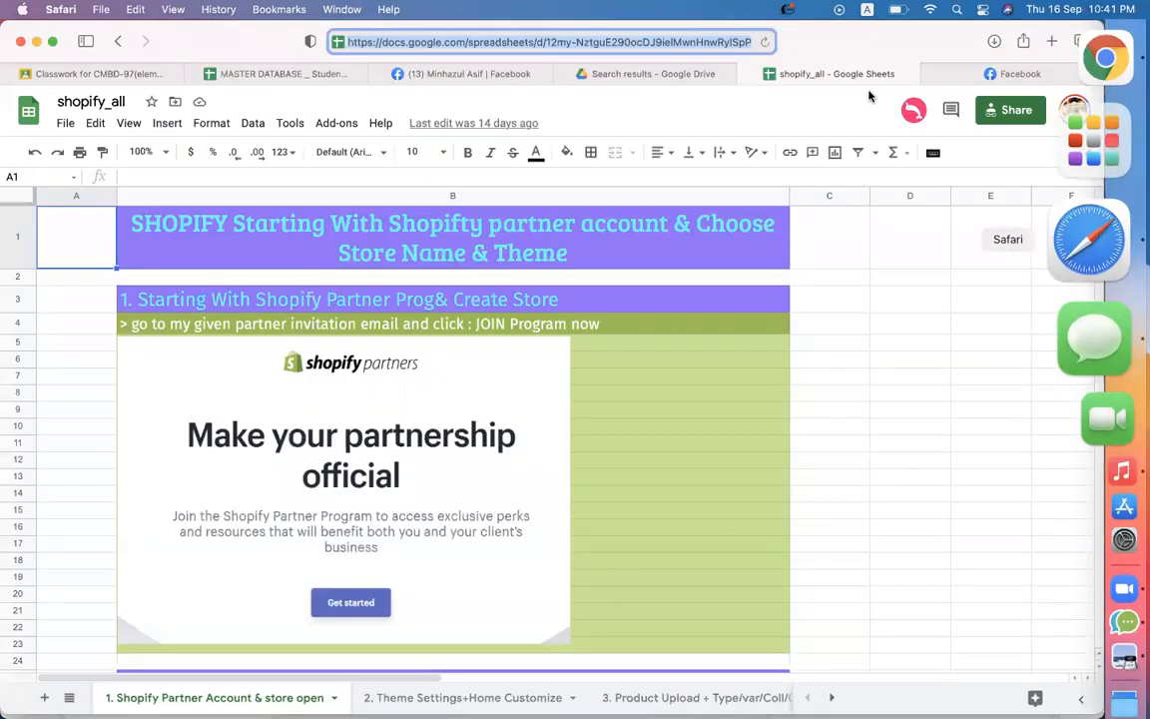
left_click(1010, 74)
left_click(1050, 42)
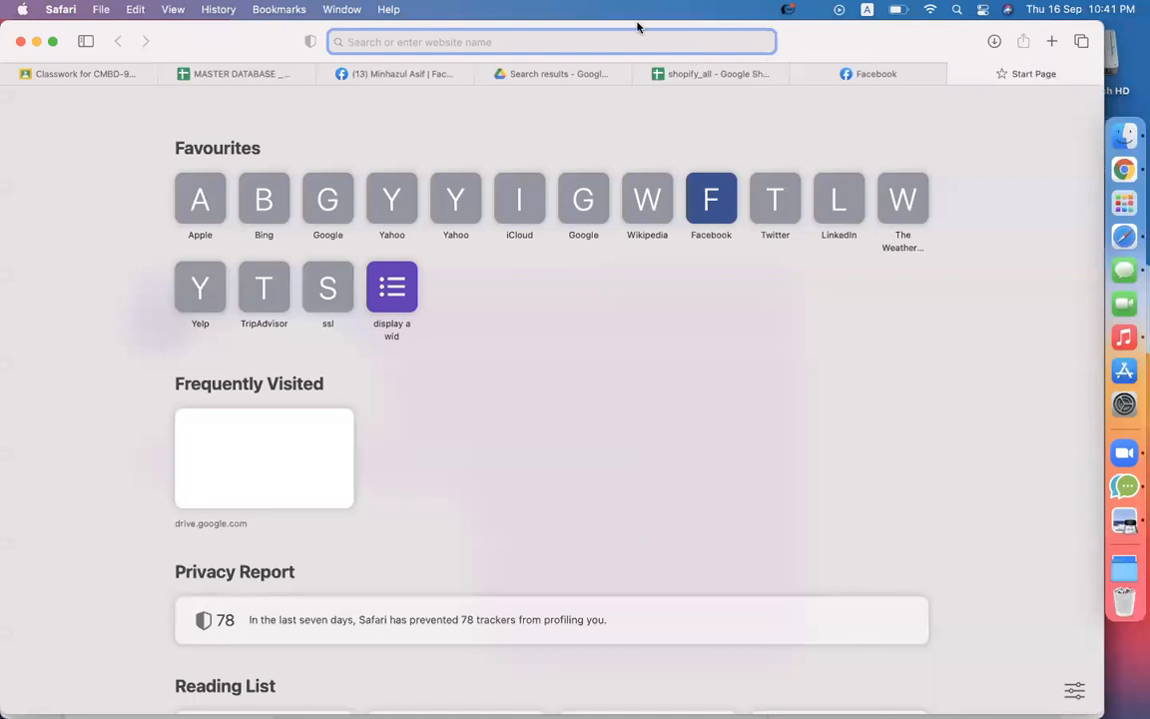
left_click(559, 41)
type("int")
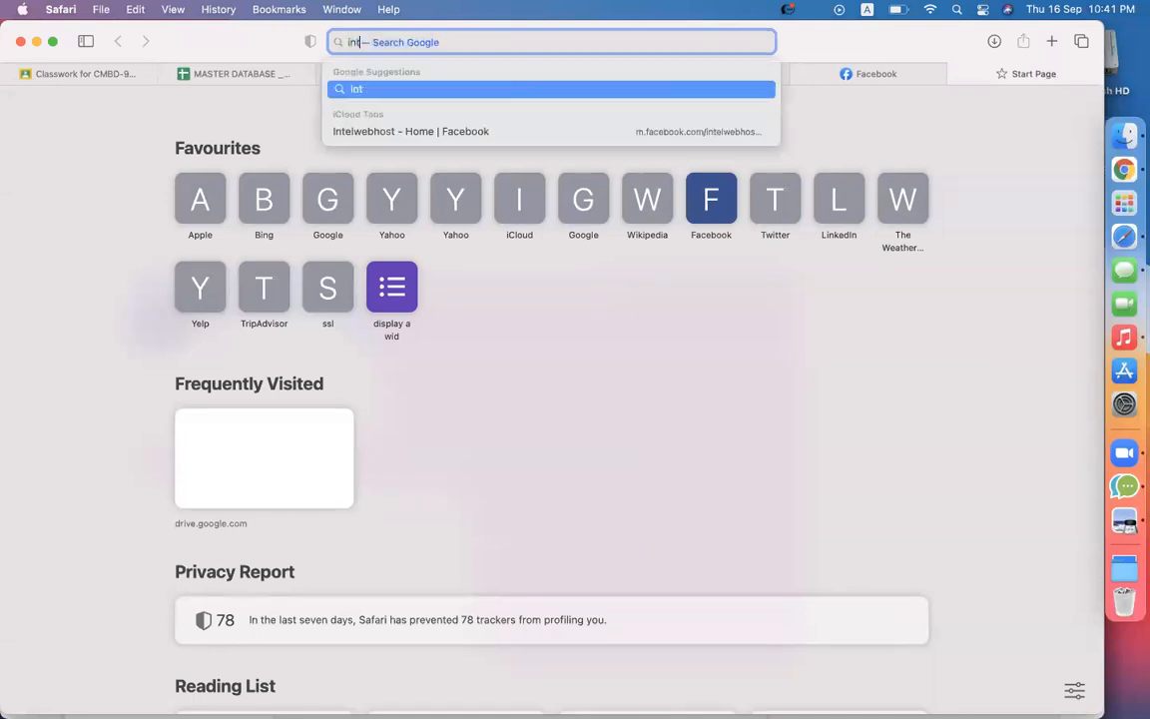
type("ernet.bs")
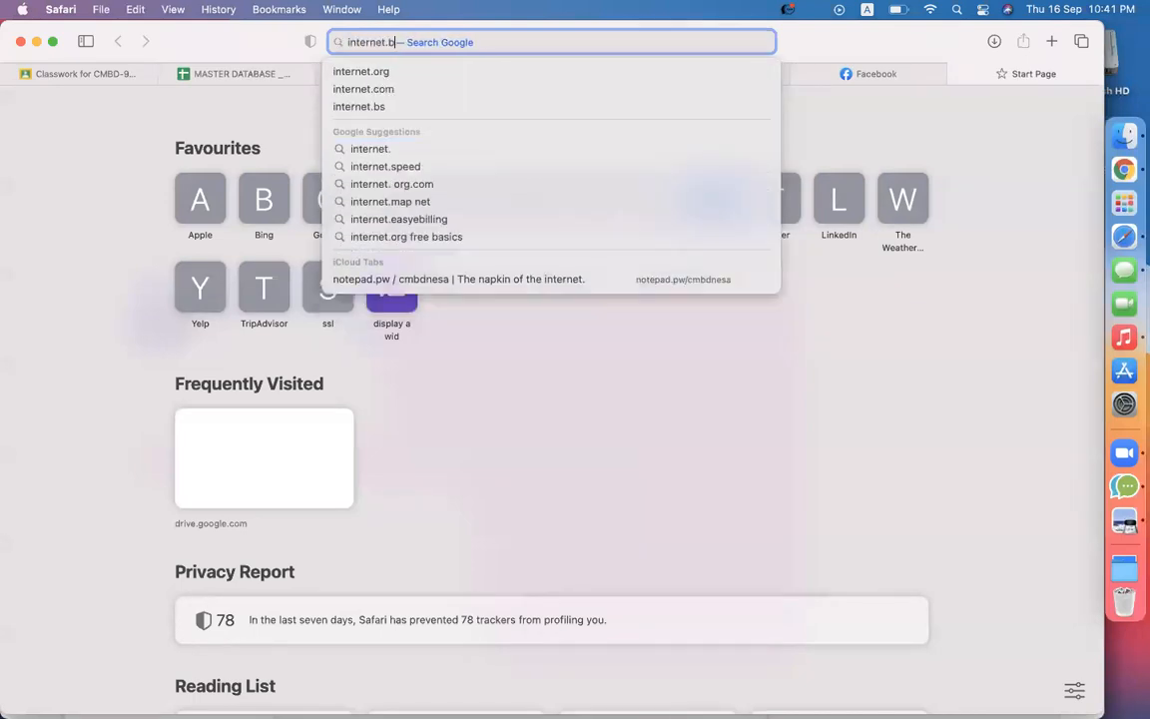
key("Return")
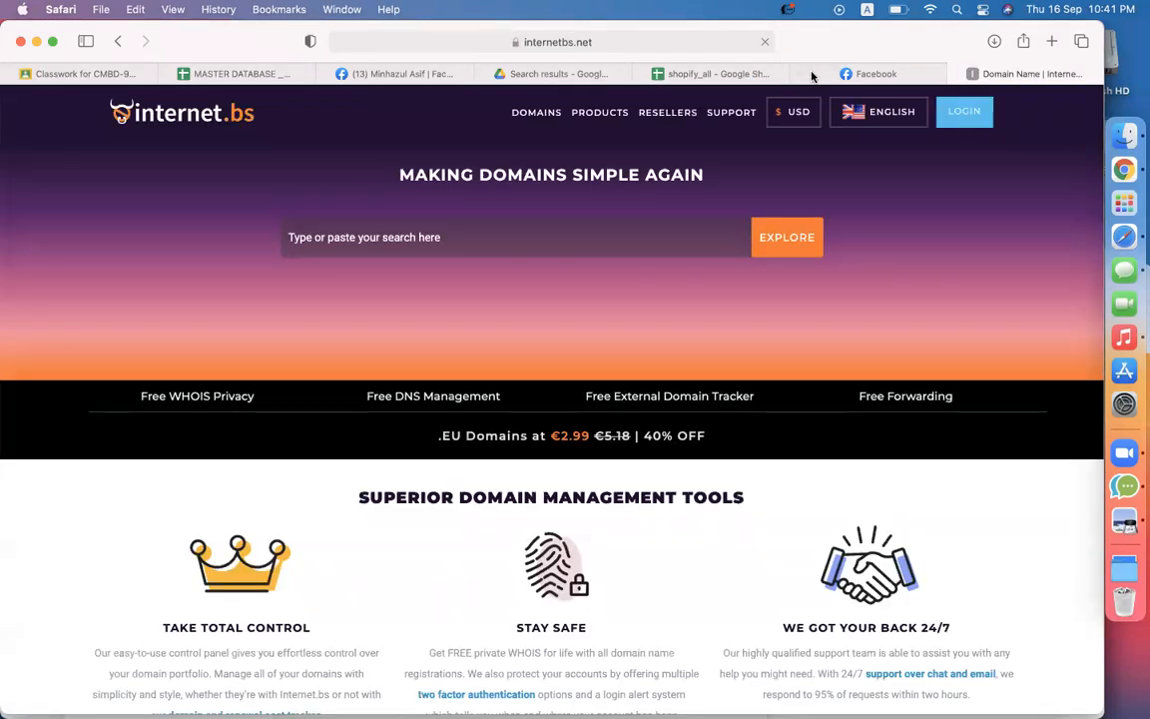
Sign in to the internet.bs account with the saved autofill credentials
left_click(964, 111)
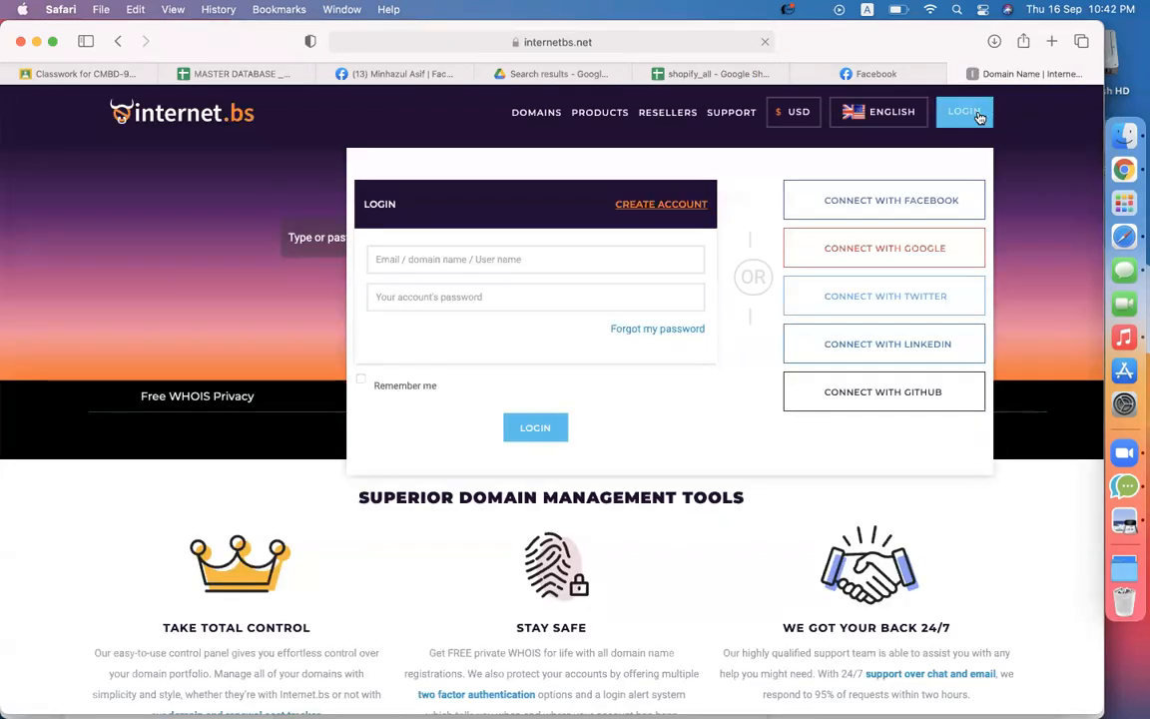
left_click(588, 263)
left_click(516, 303)
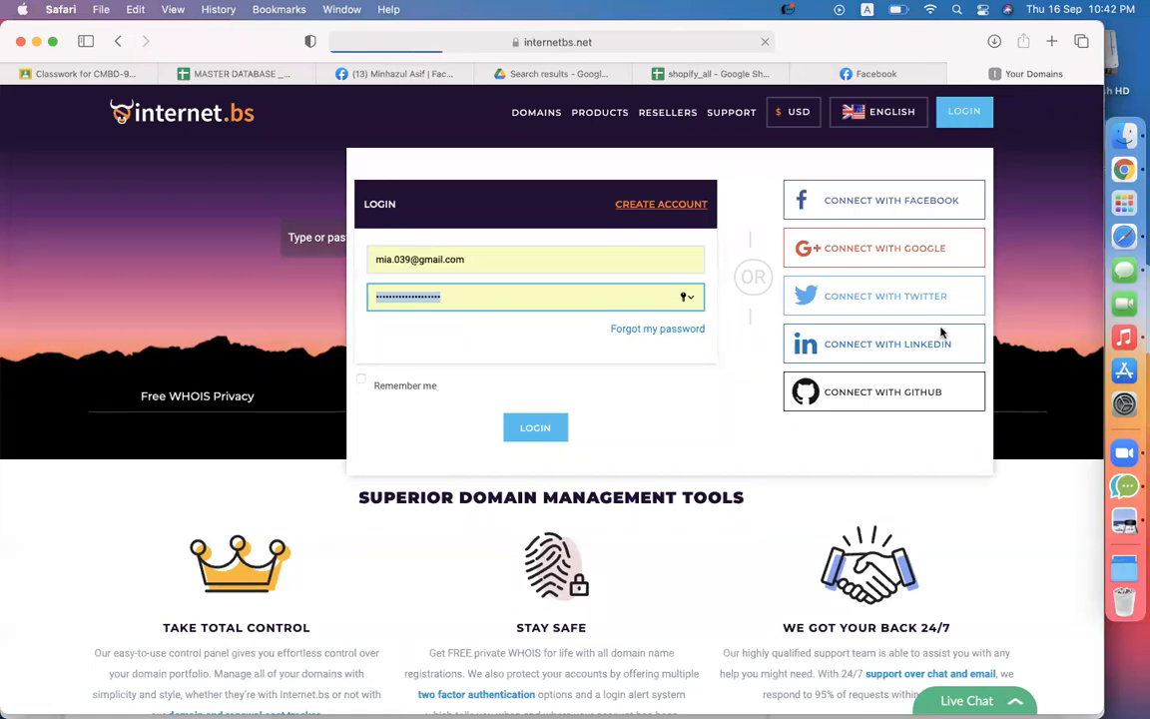
key("ctrl+Left")
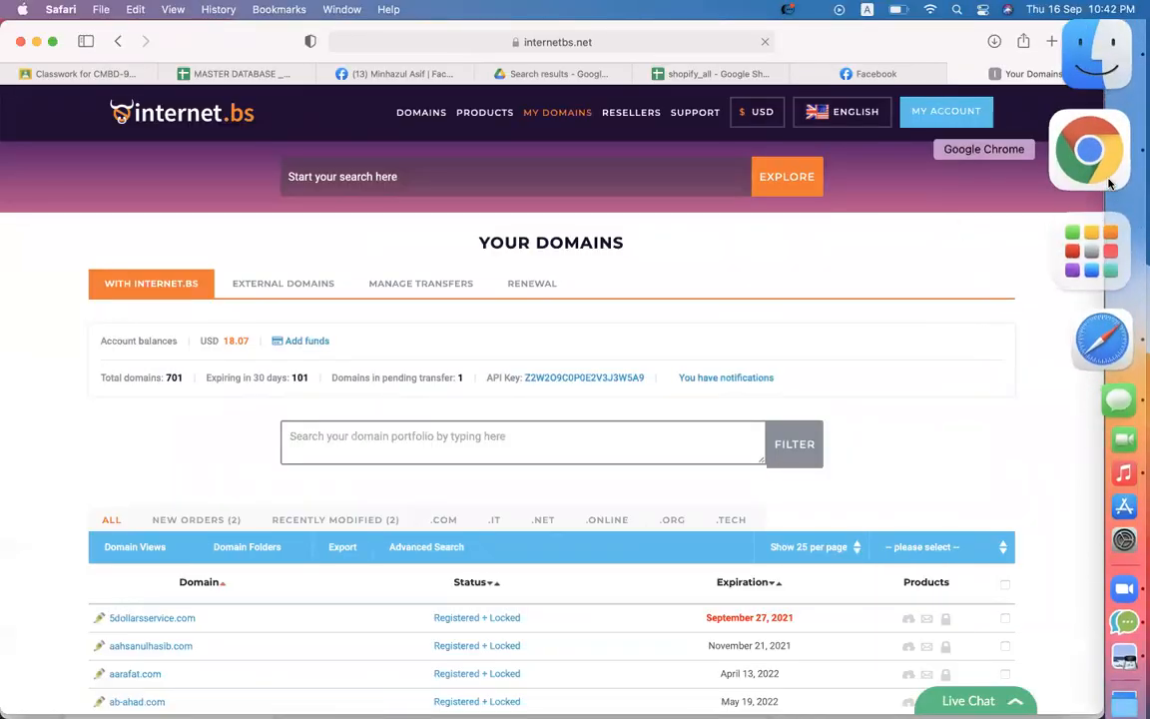
left_click(1088, 140)
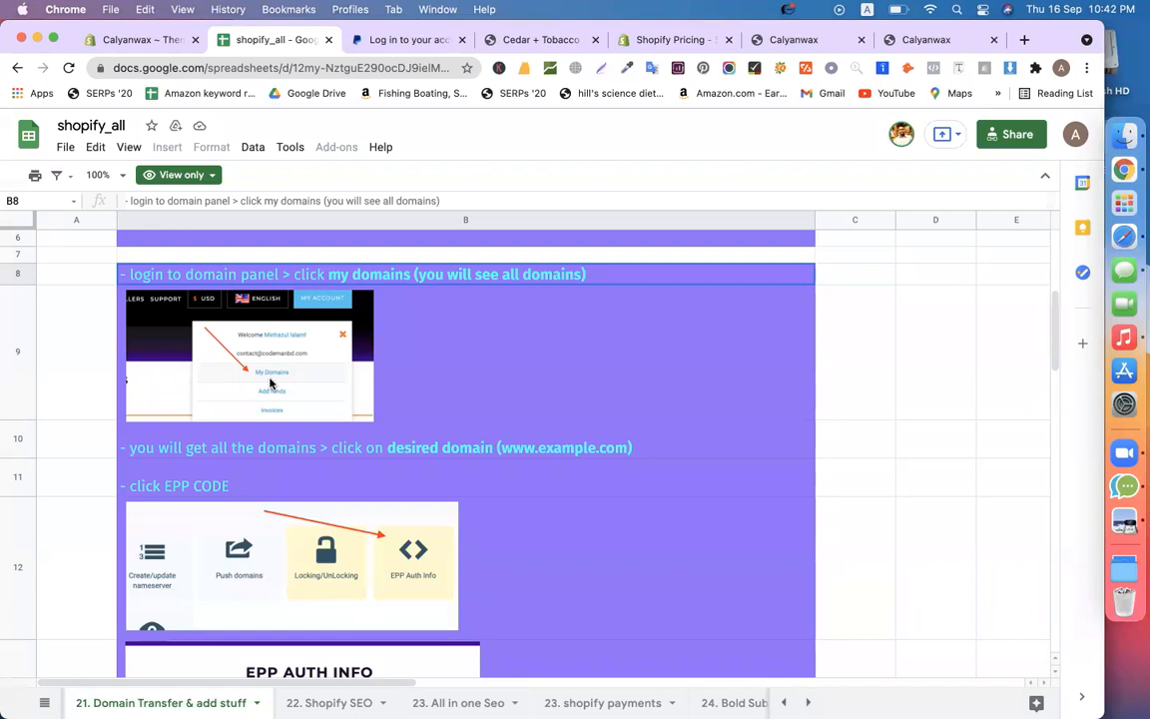
scroll(380, 484, "down", 1)
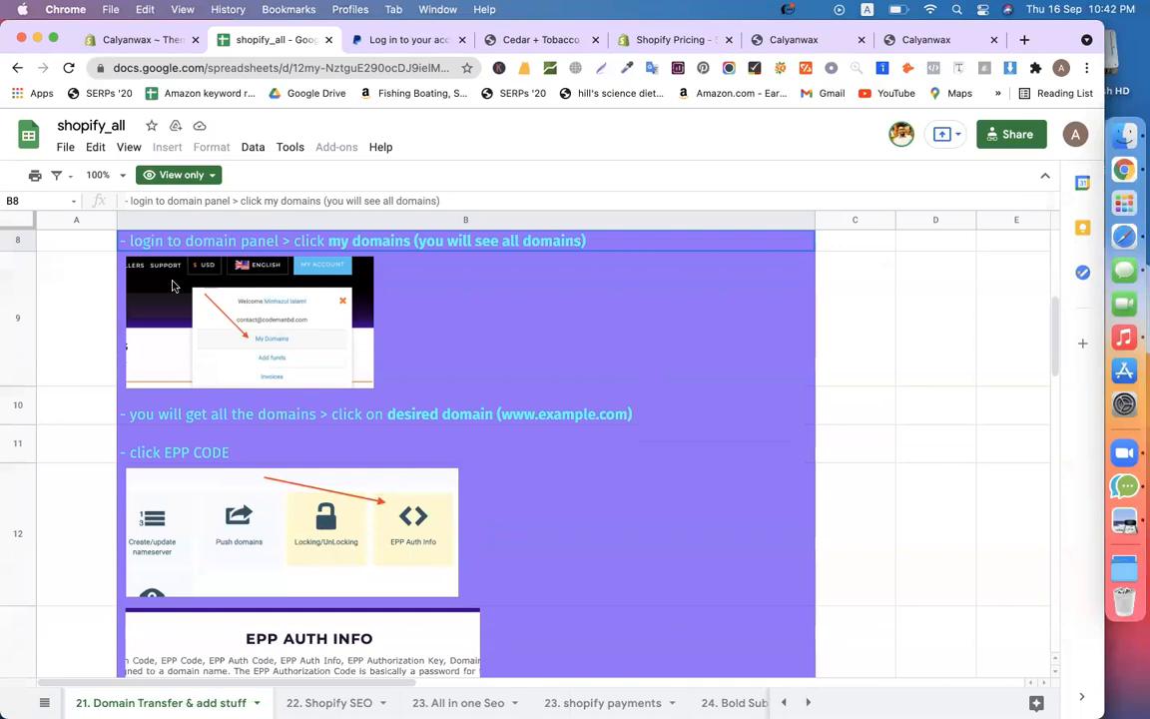
key("super+Tab")
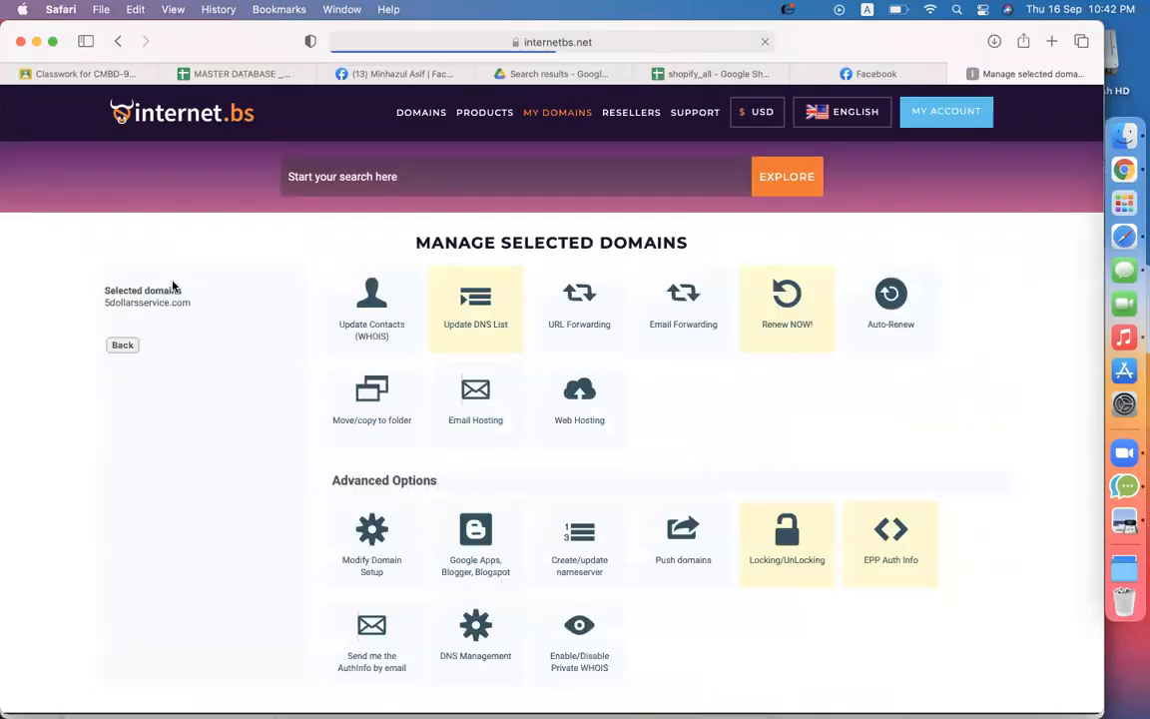
Unlock 5dollarsservice.com on internet.bs so it can be transferred
scroll(782, 460, "down", 4)
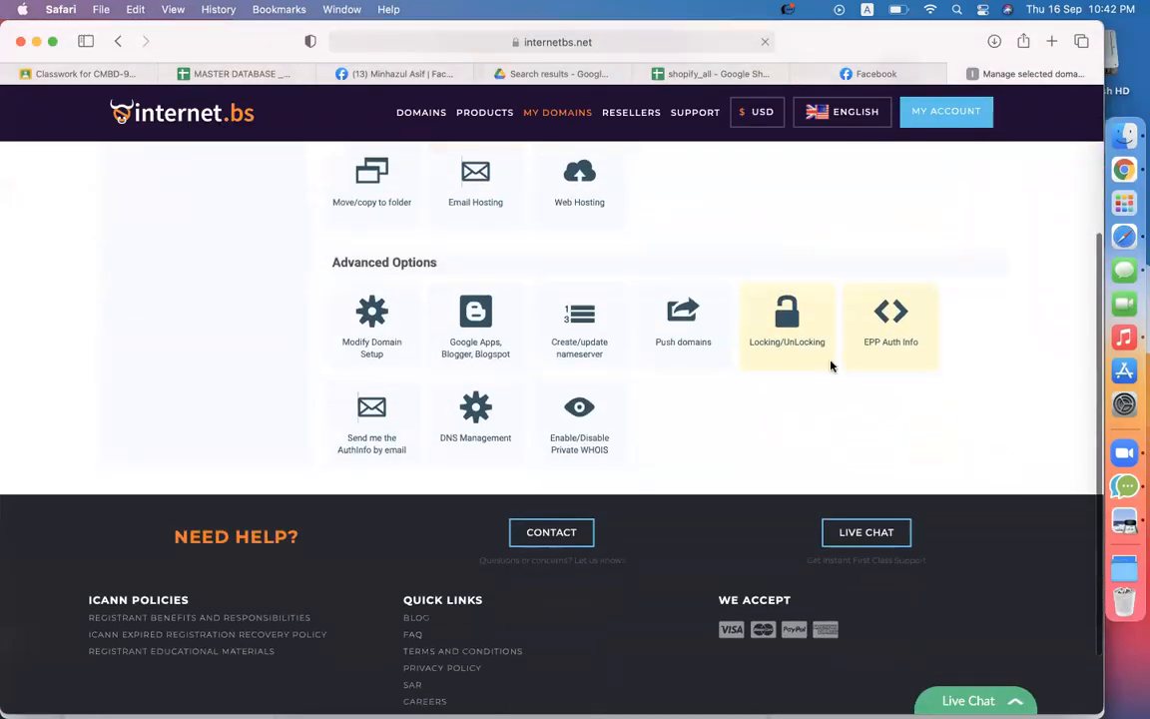
scroll(784, 357, "up", 5)
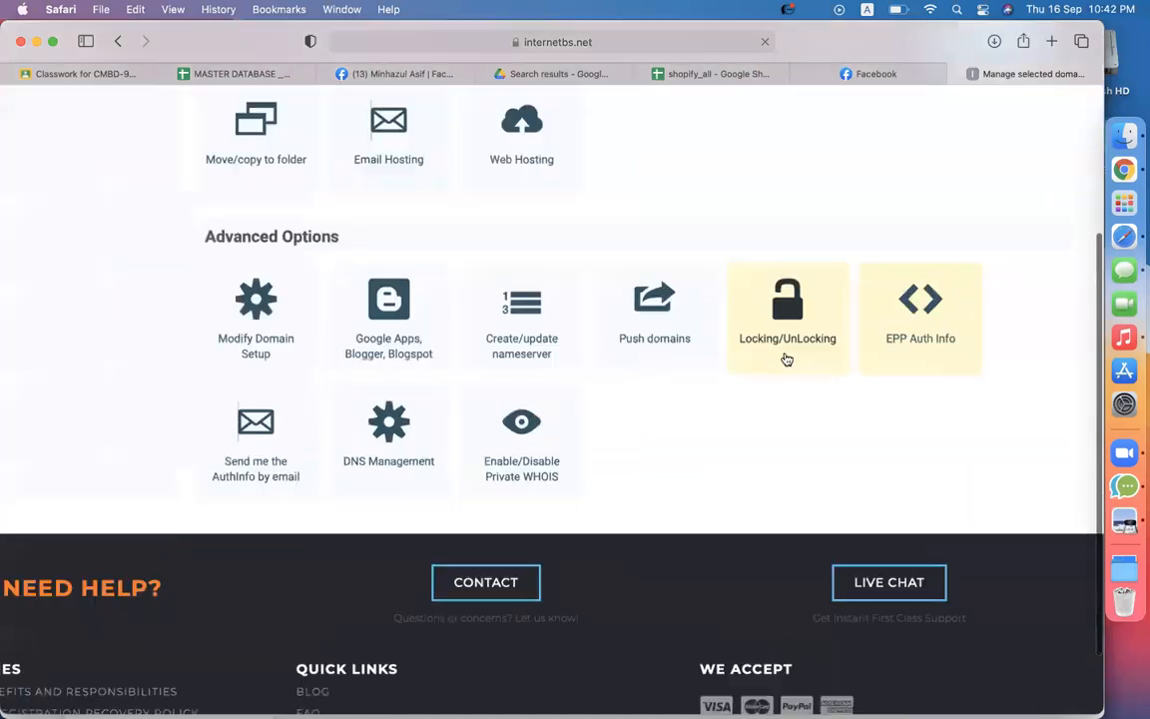
left_click(813, 340)
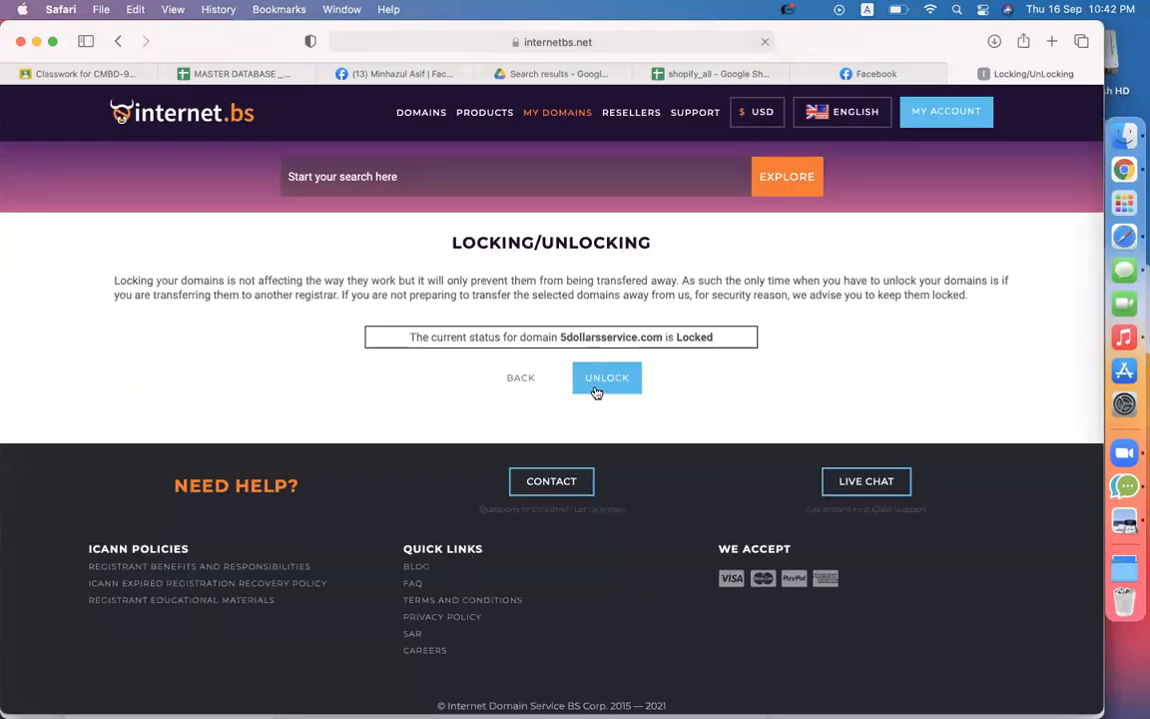
left_click(598, 392)
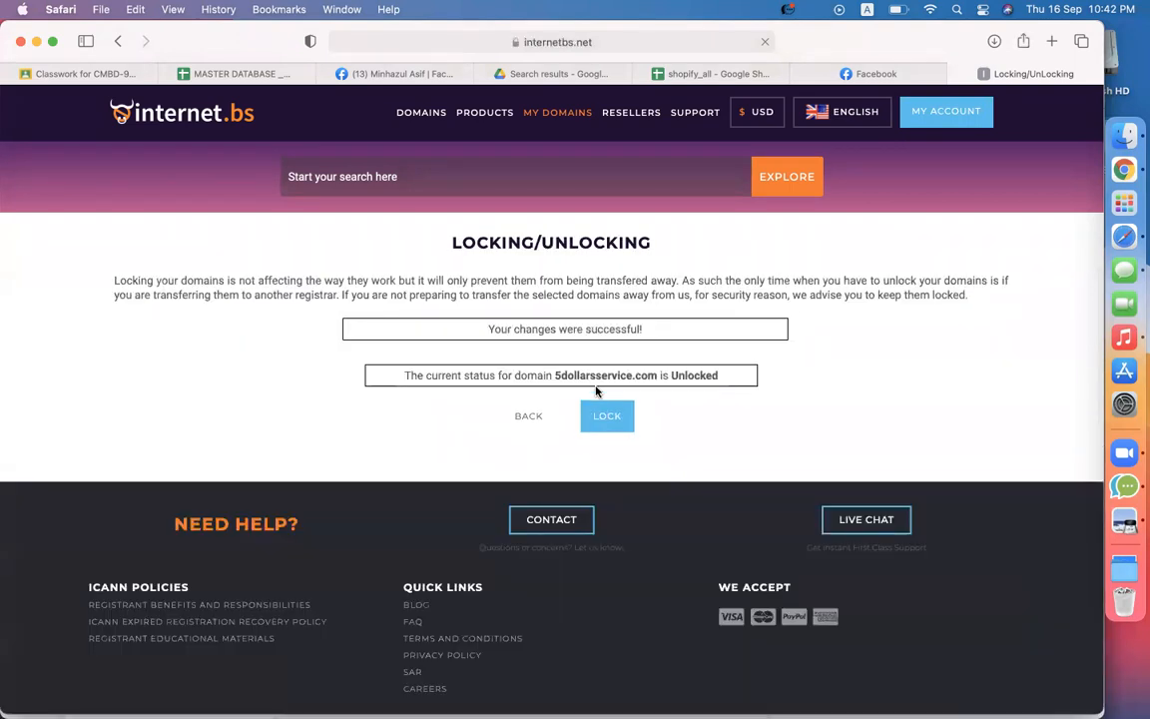
left_click(524, 417)
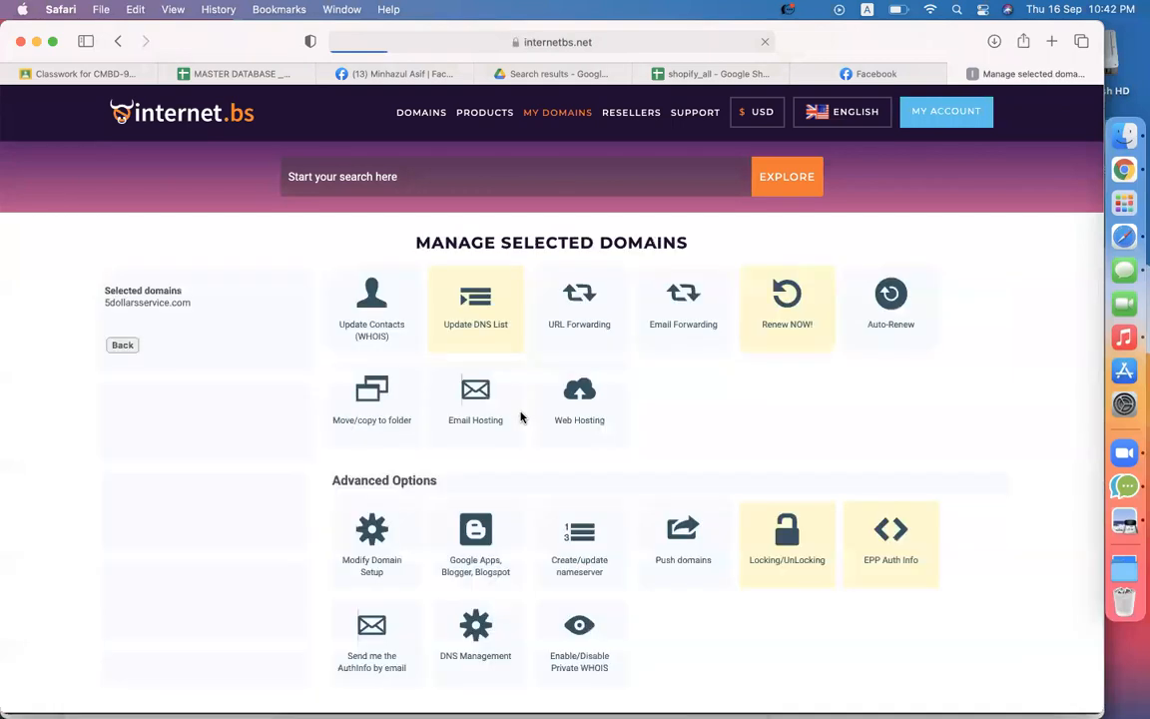
Bring up and select the current EPP authorization code for 5dollarsservice.com
scroll(867, 455, "down", 1)
scroll(867, 455, "down", 2)
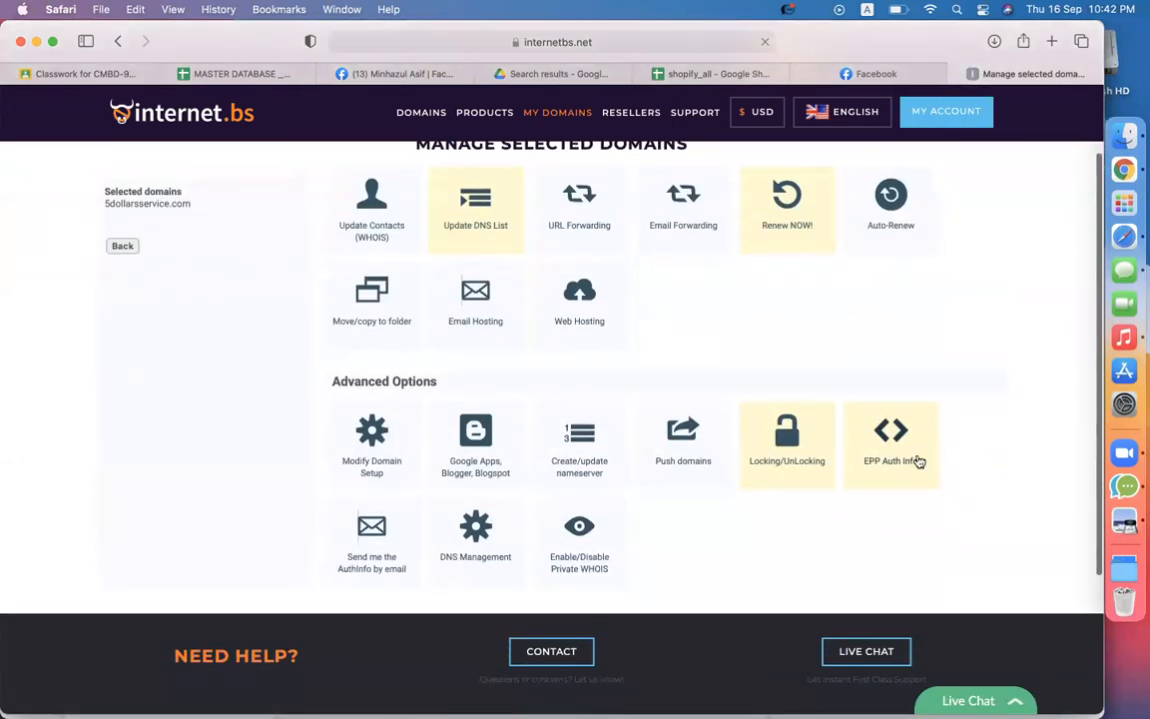
left_click(916, 459)
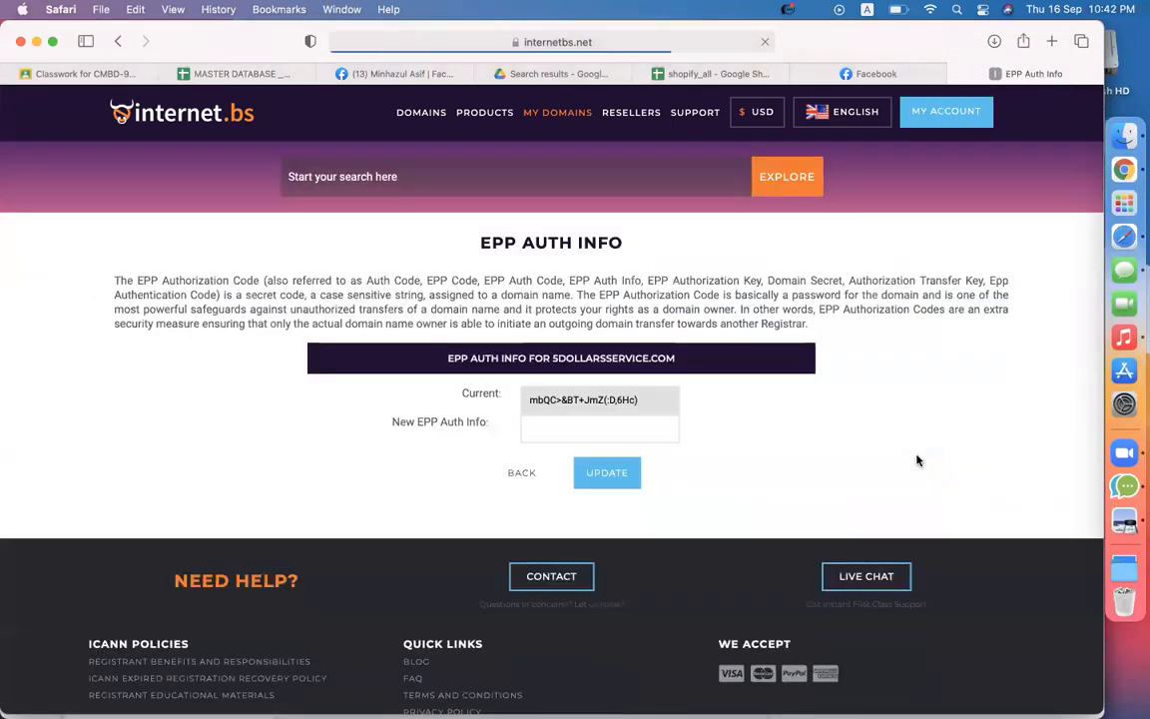
left_click_drag(642, 399, 525, 401)
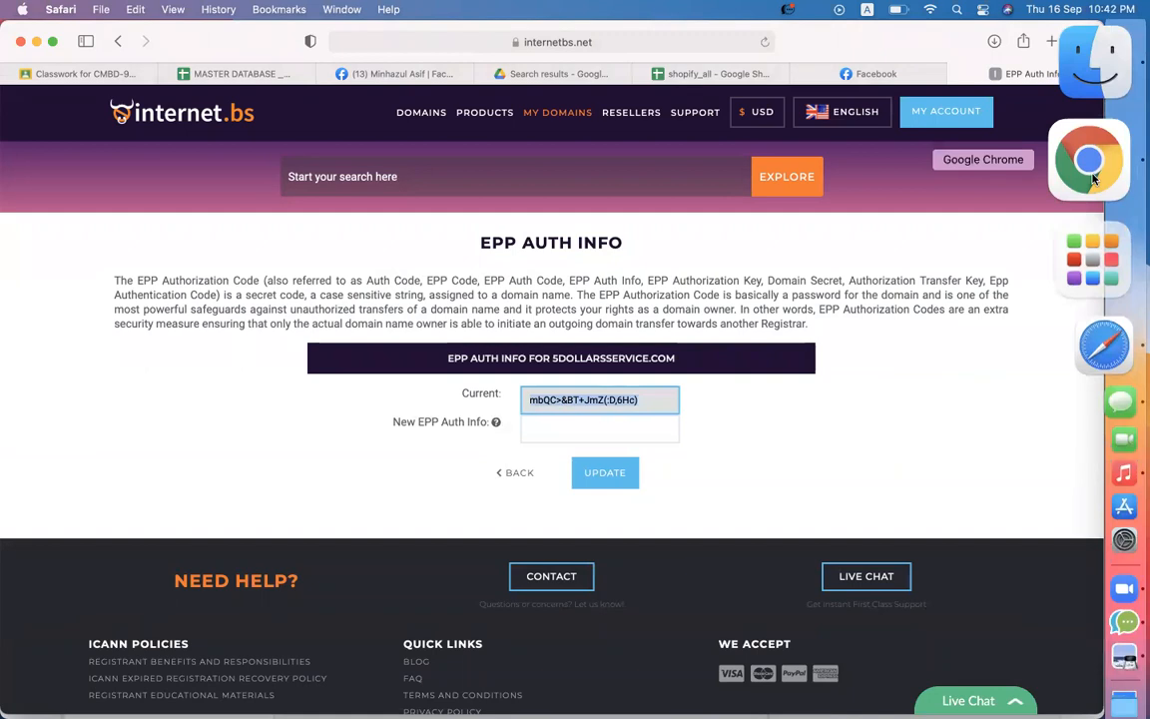
left_click(1093, 179)
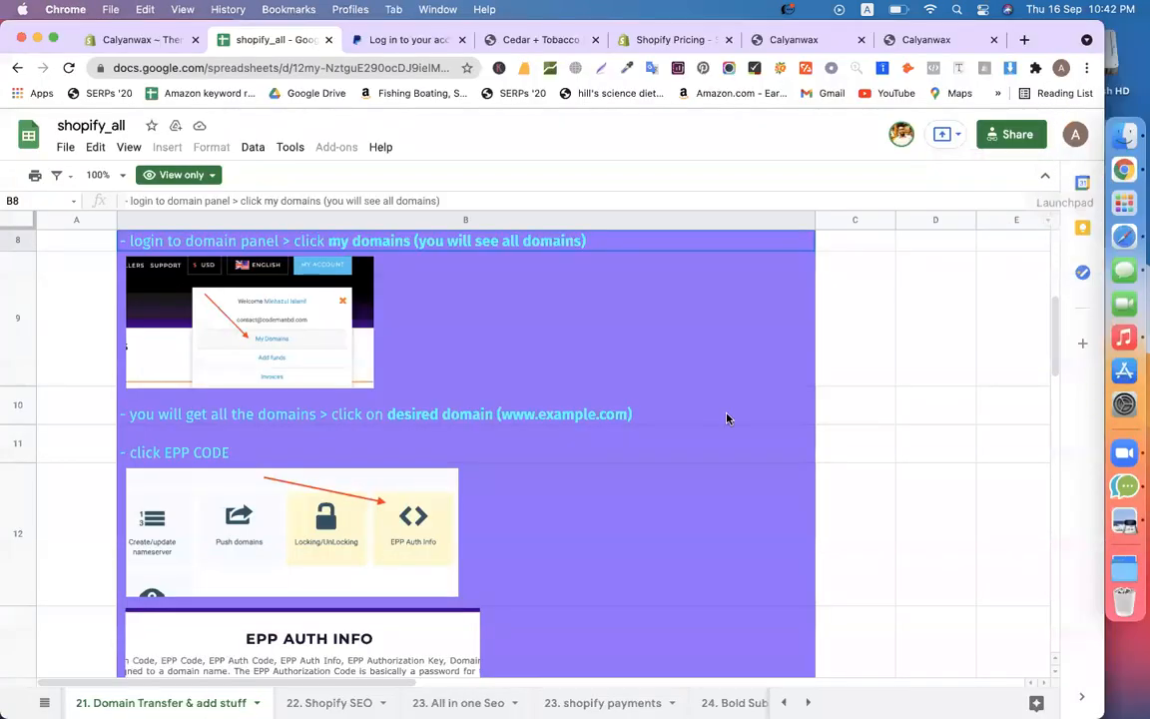
Review guide rows B14 and B15 on entering the EPP code and completing the transfer
scroll(726, 415, "down", 5)
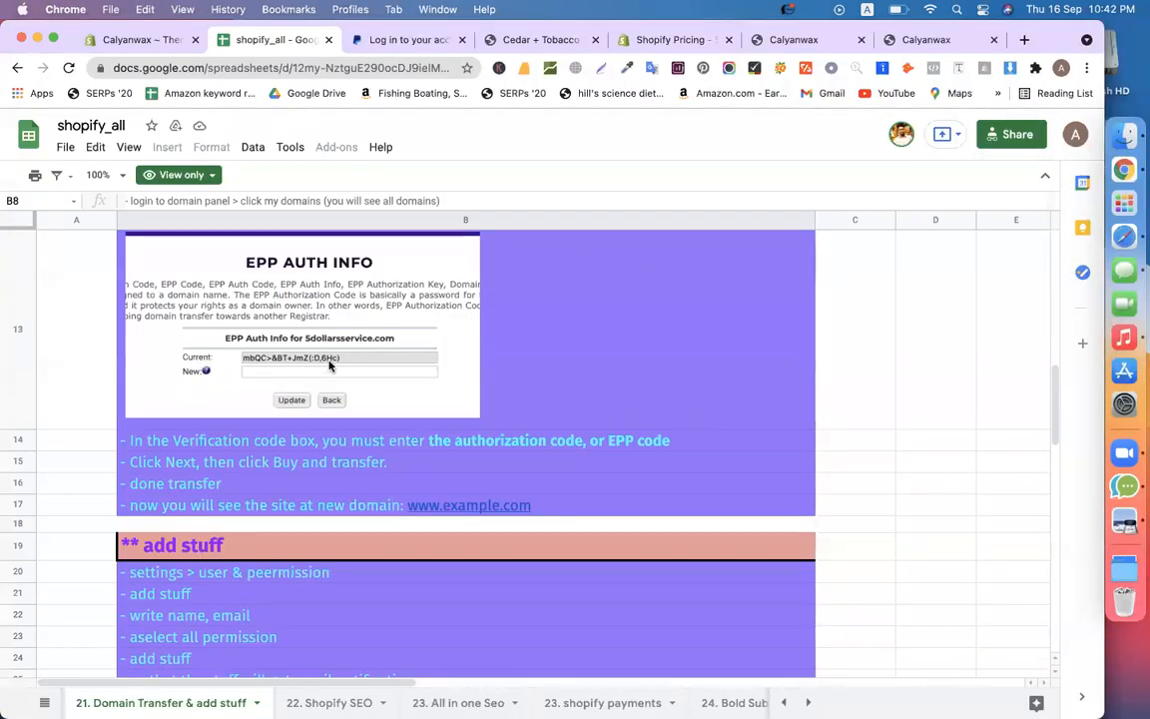
left_click(229, 442)
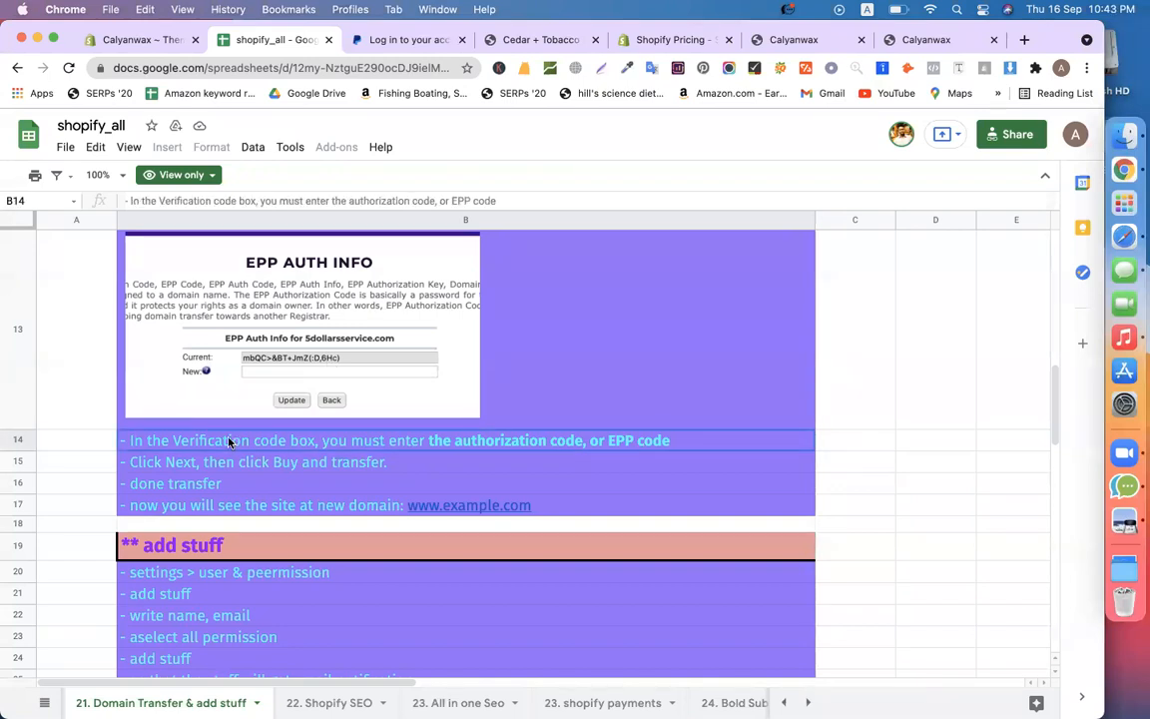
left_click(240, 465)
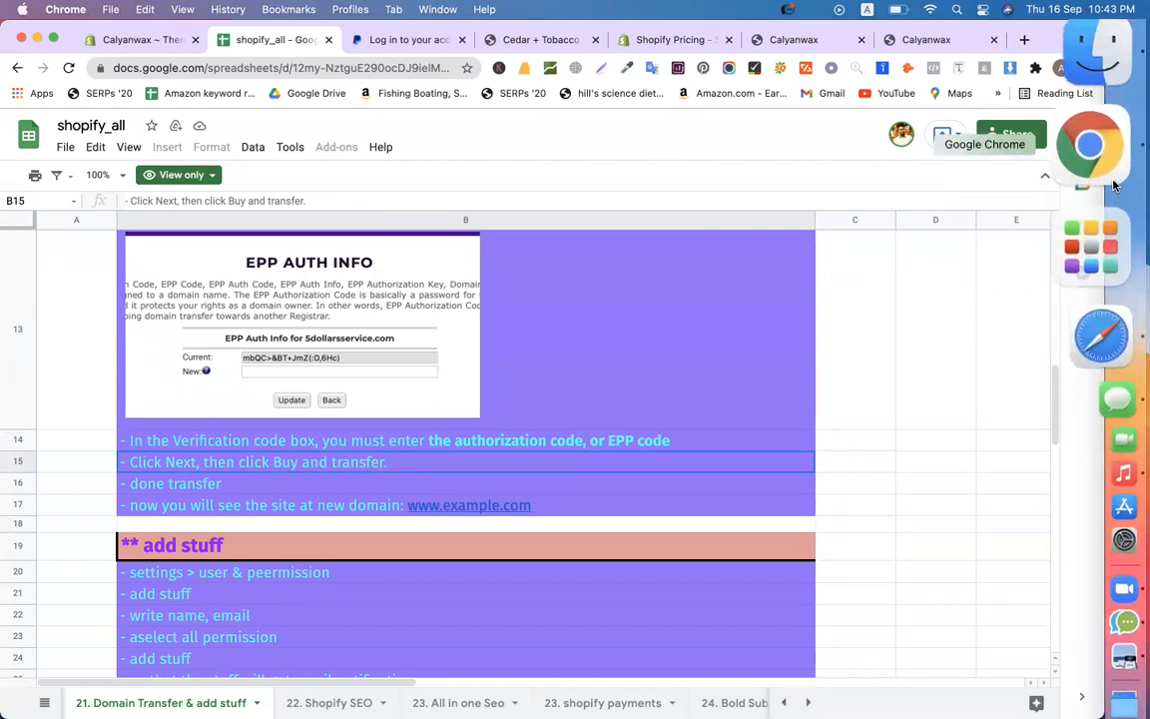
left_click(1091, 257)
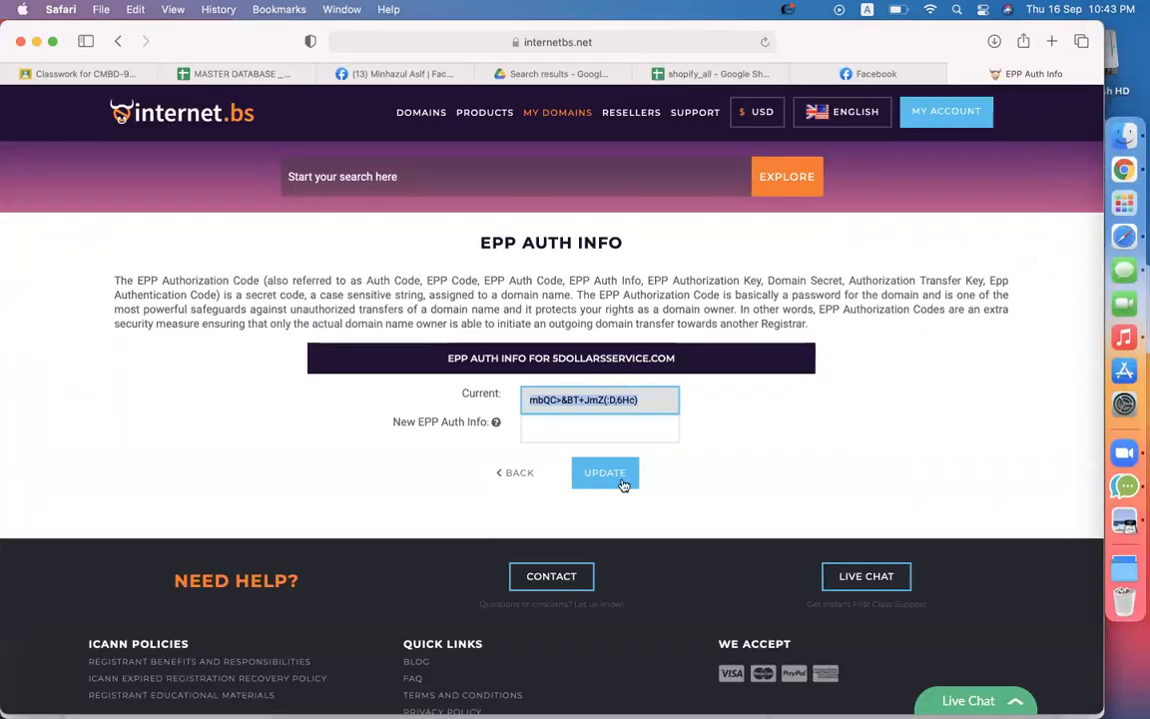
Lock 5dollarsservice.com again on internet.bs and return to the Calyanwax Themes admin
left_click(524, 475)
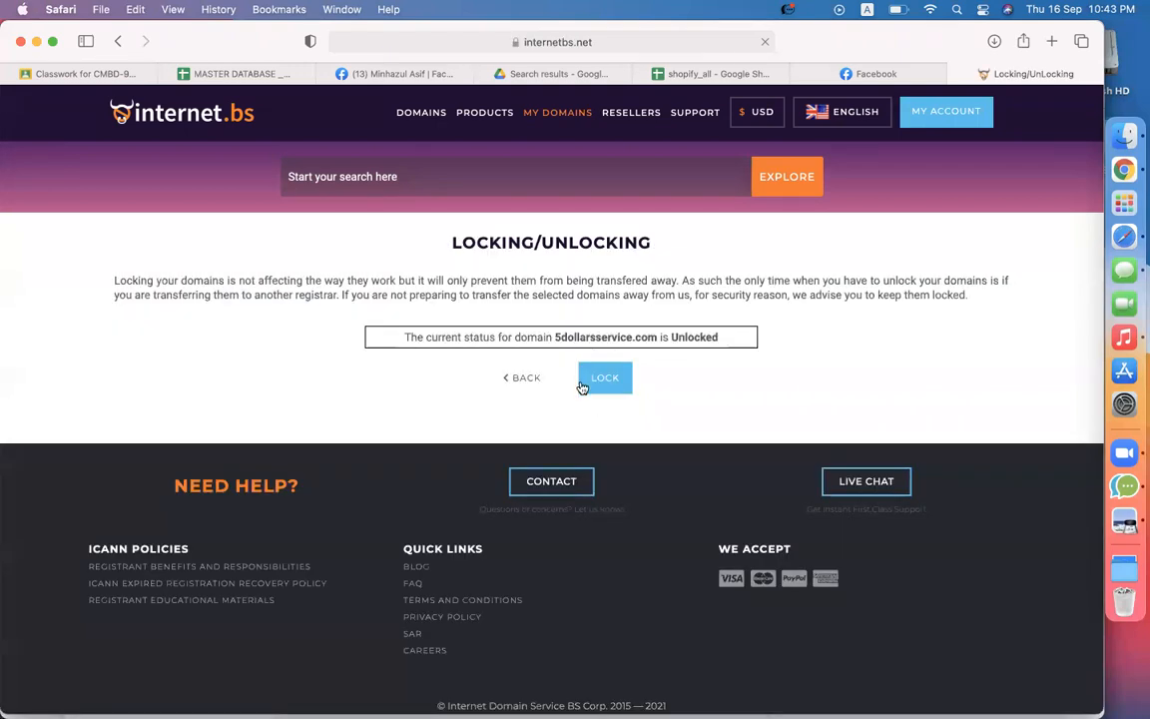
left_click(585, 385)
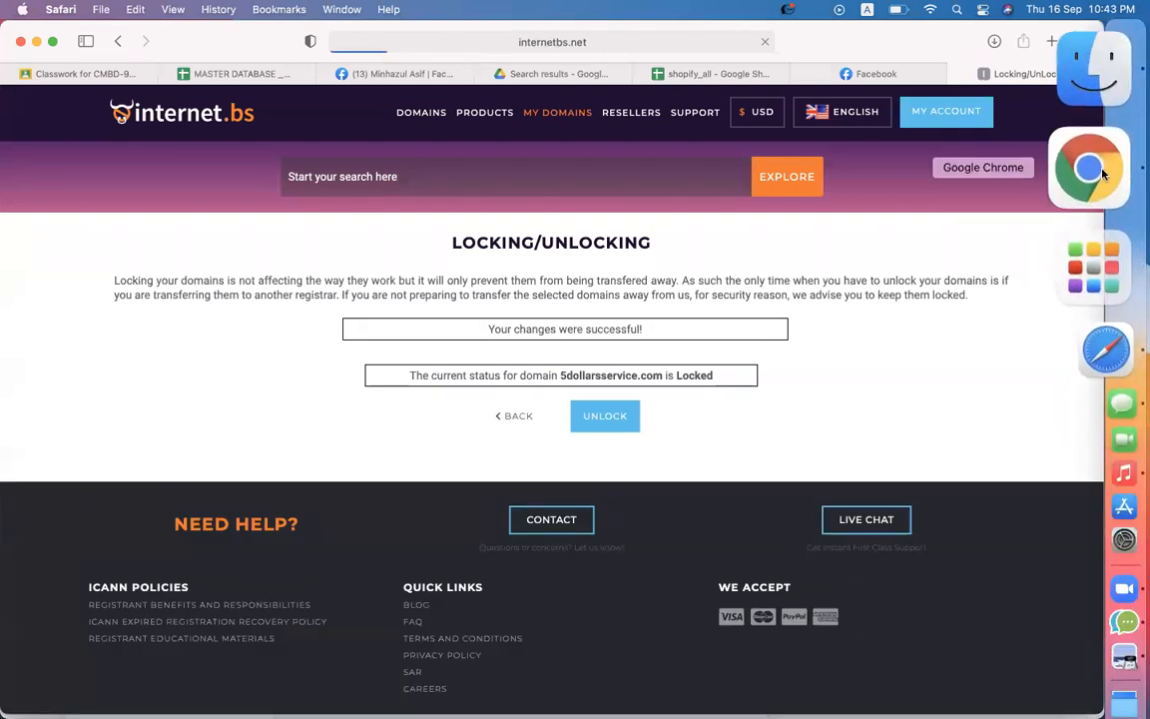
left_click(1090, 169)
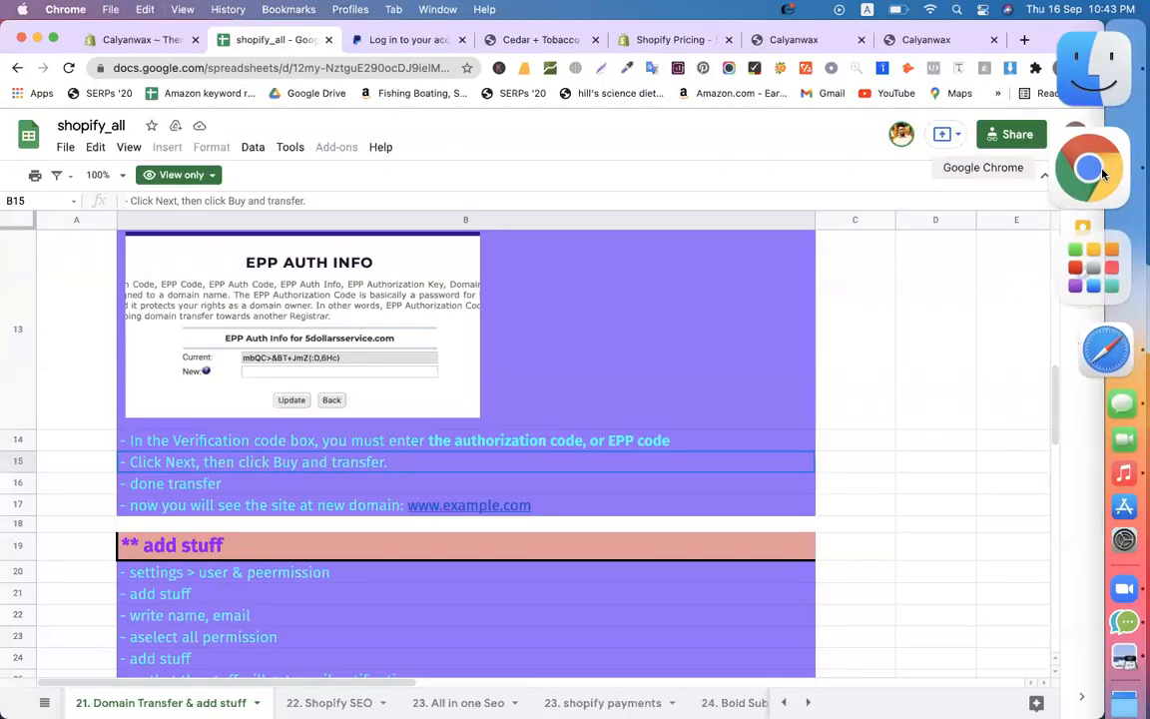
left_click(140, 40)
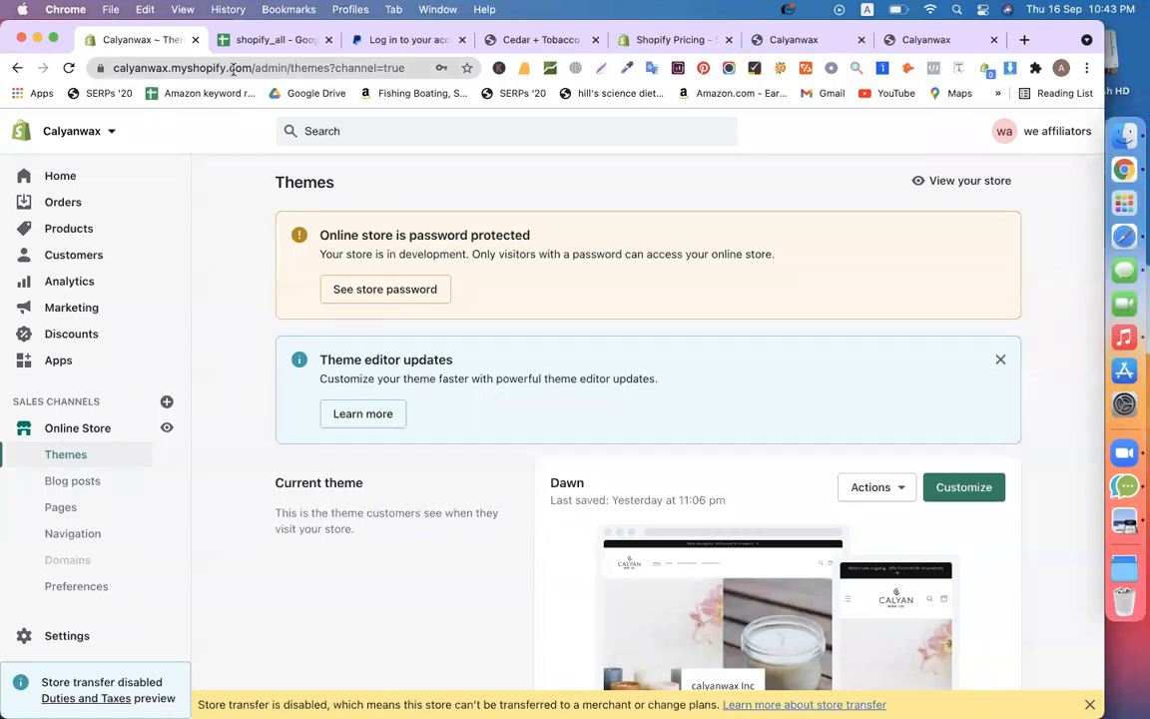
Try loading calyanwax.com by removing 'myshopify.' from the storefront address; it can't be reached
left_click_drag(252, 68, 72, 68)
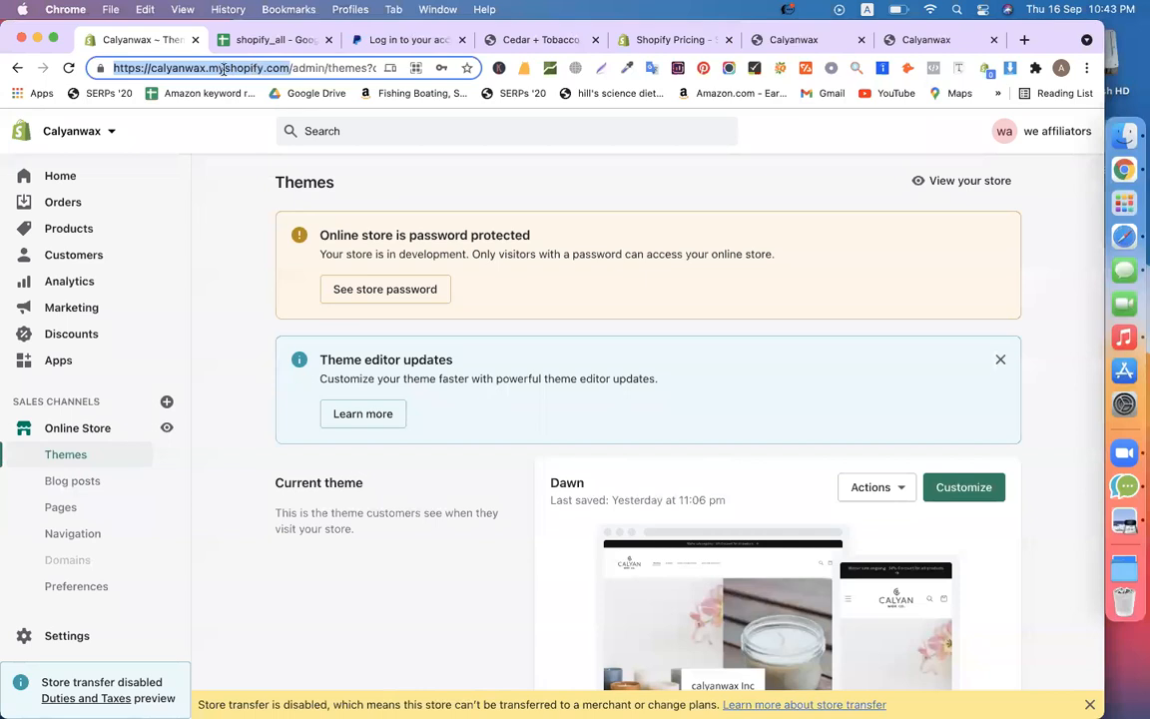
double_click(190, 70)
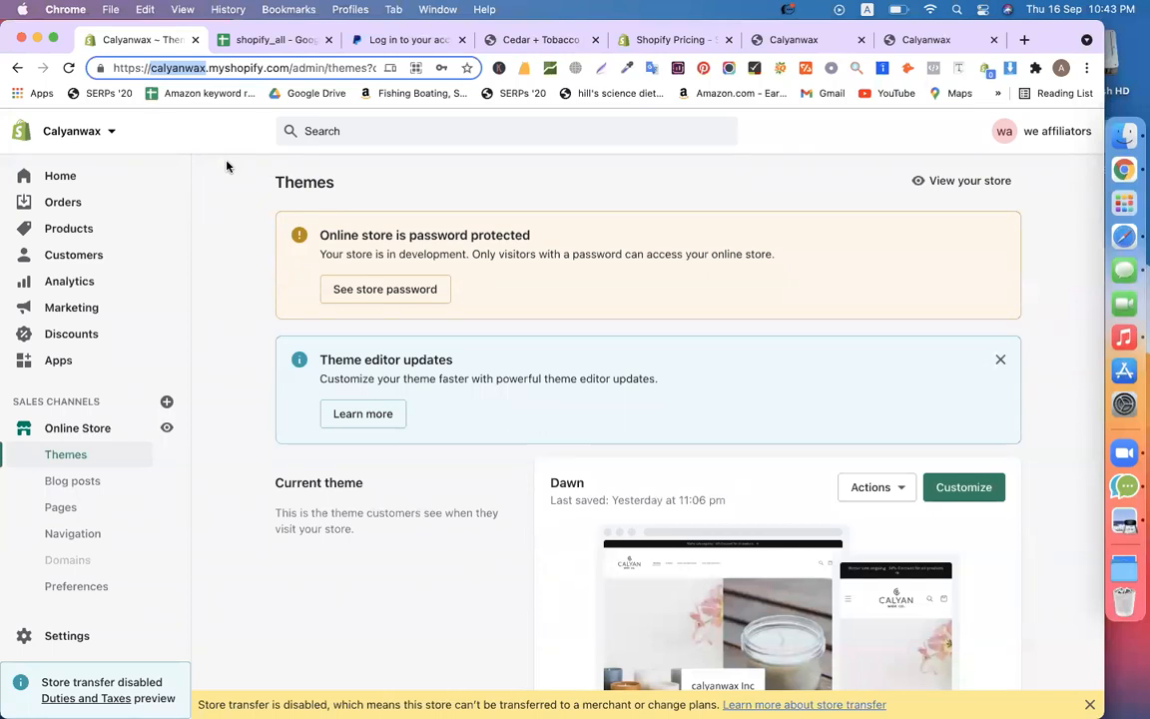
left_click_drag(290, 68, 40, 74)
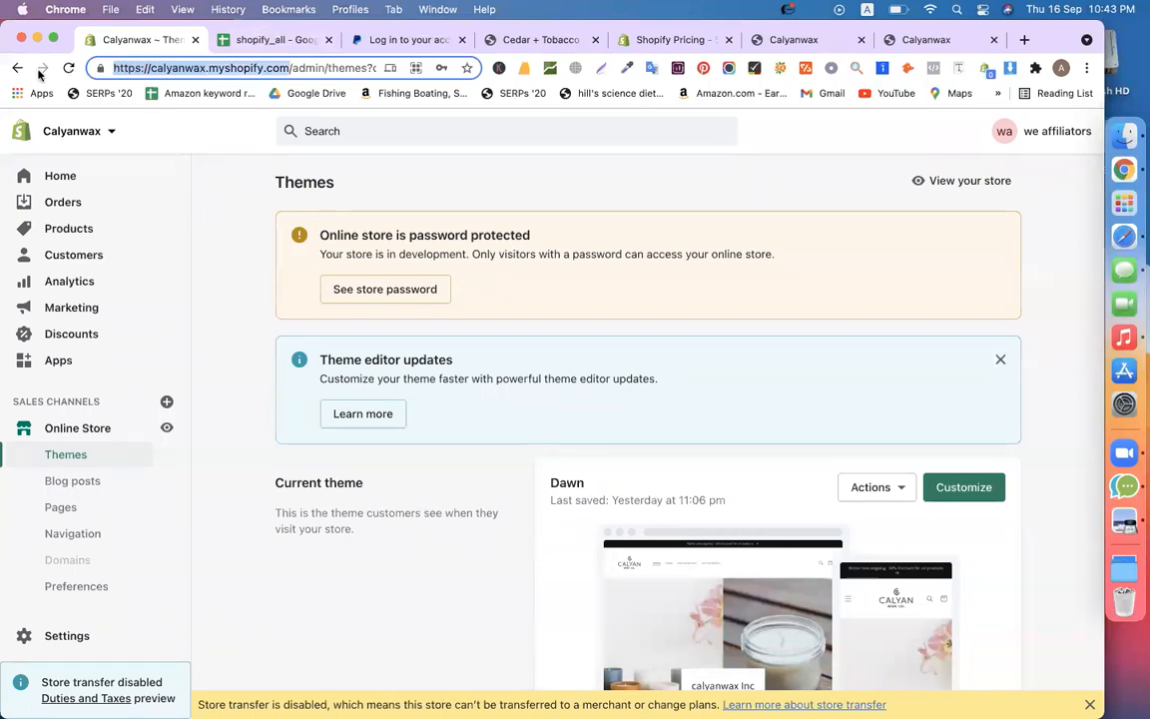
left_click(750, 39)
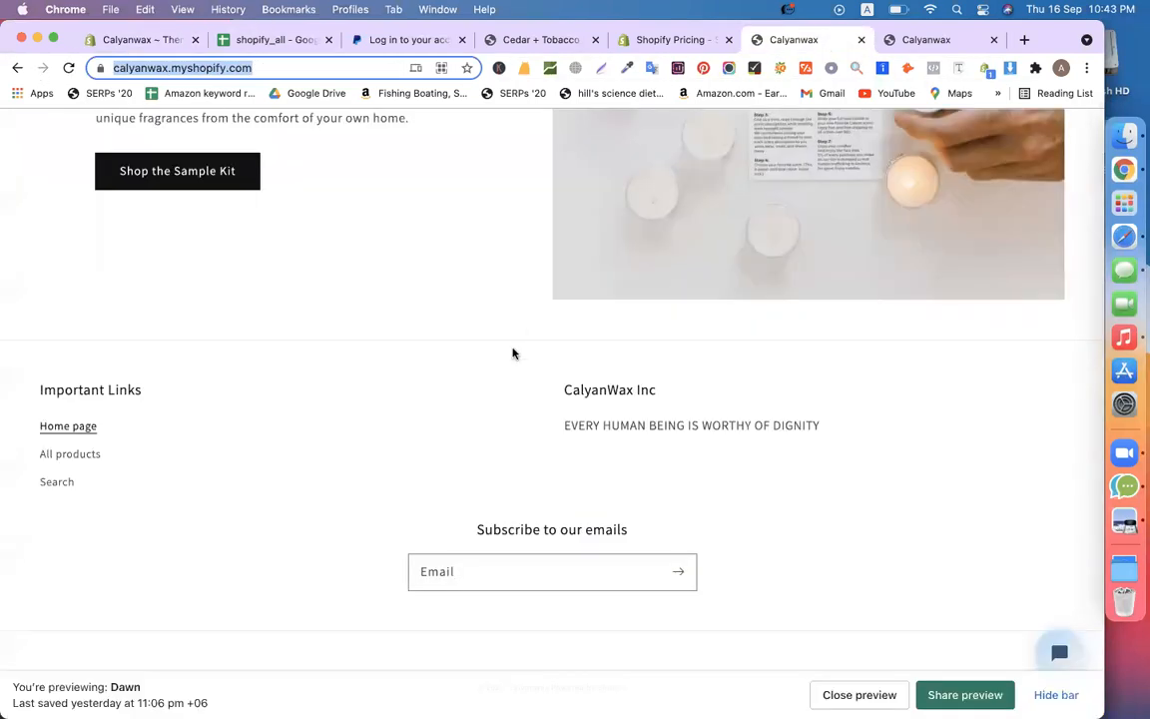
double_click(222, 68)
key("BackSpace")
key("BackSpace")
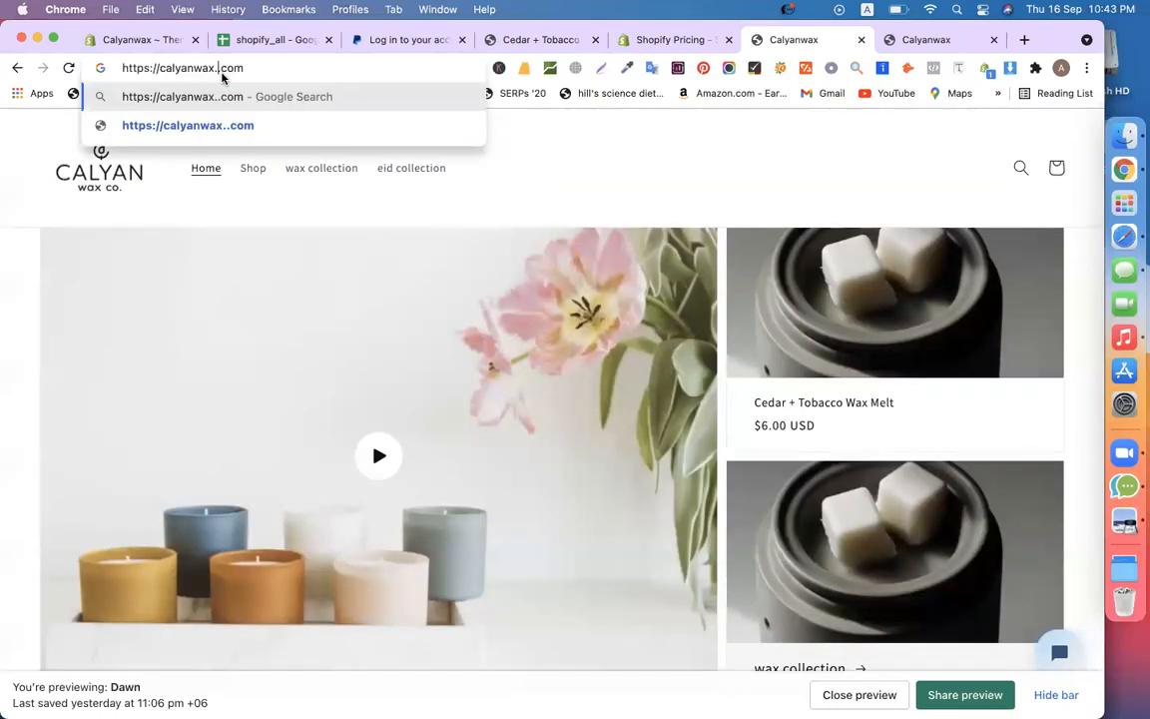
key("Return")
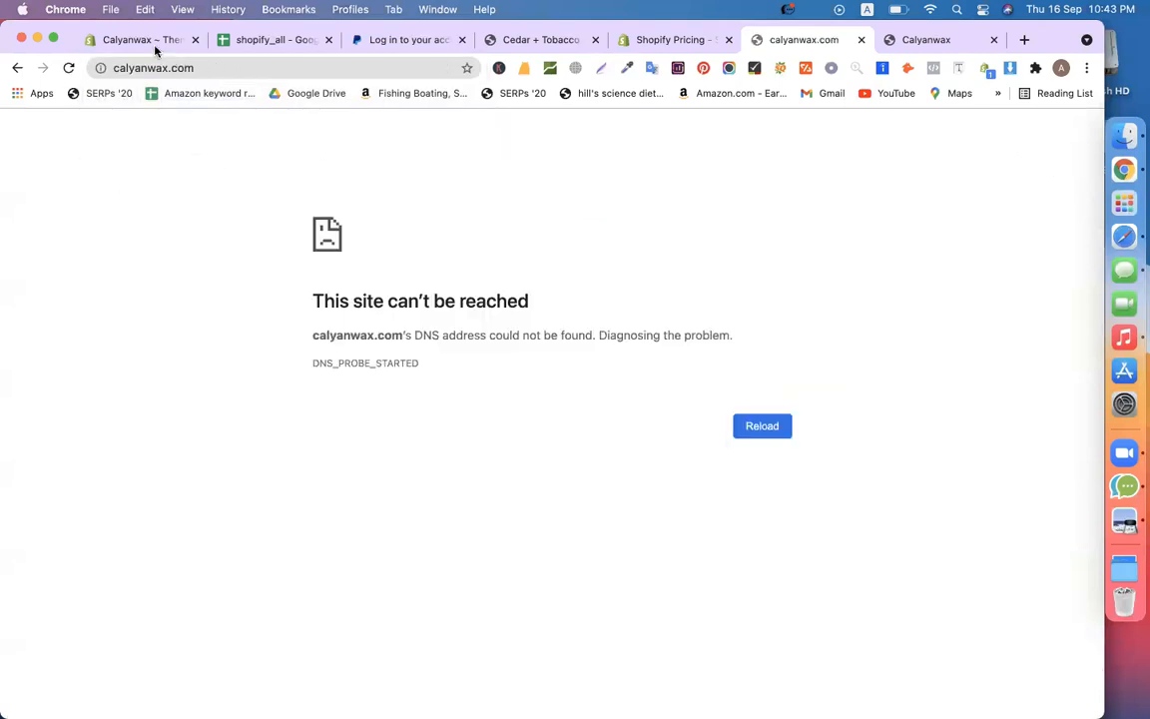
left_click(140, 40)
left_click(804, 40)
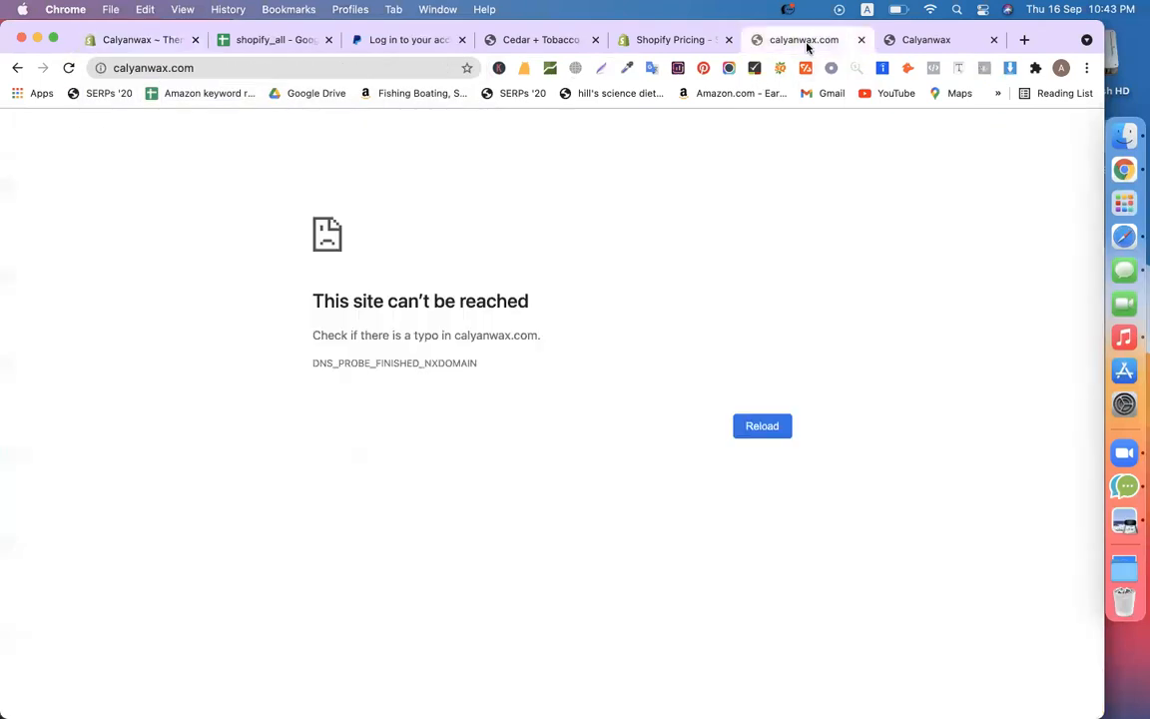
Show the Calyanwax store's Products list with its three candle products
left_click(145, 40)
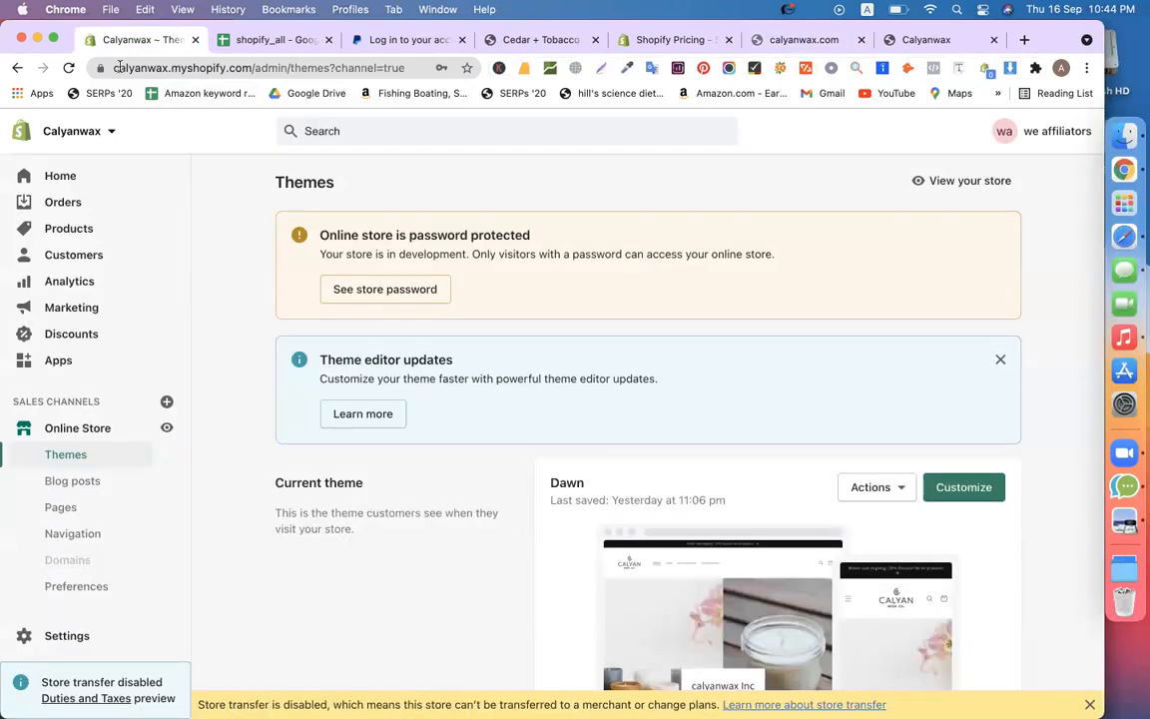
left_click(67, 231)
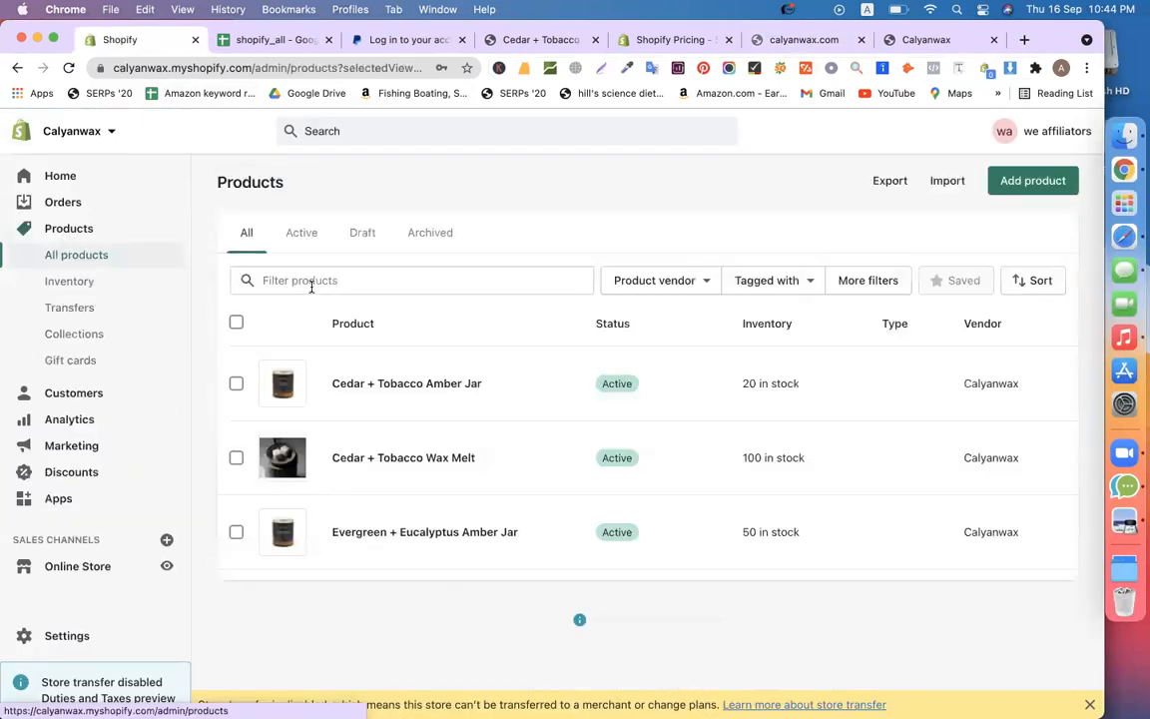
left_click(919, 38)
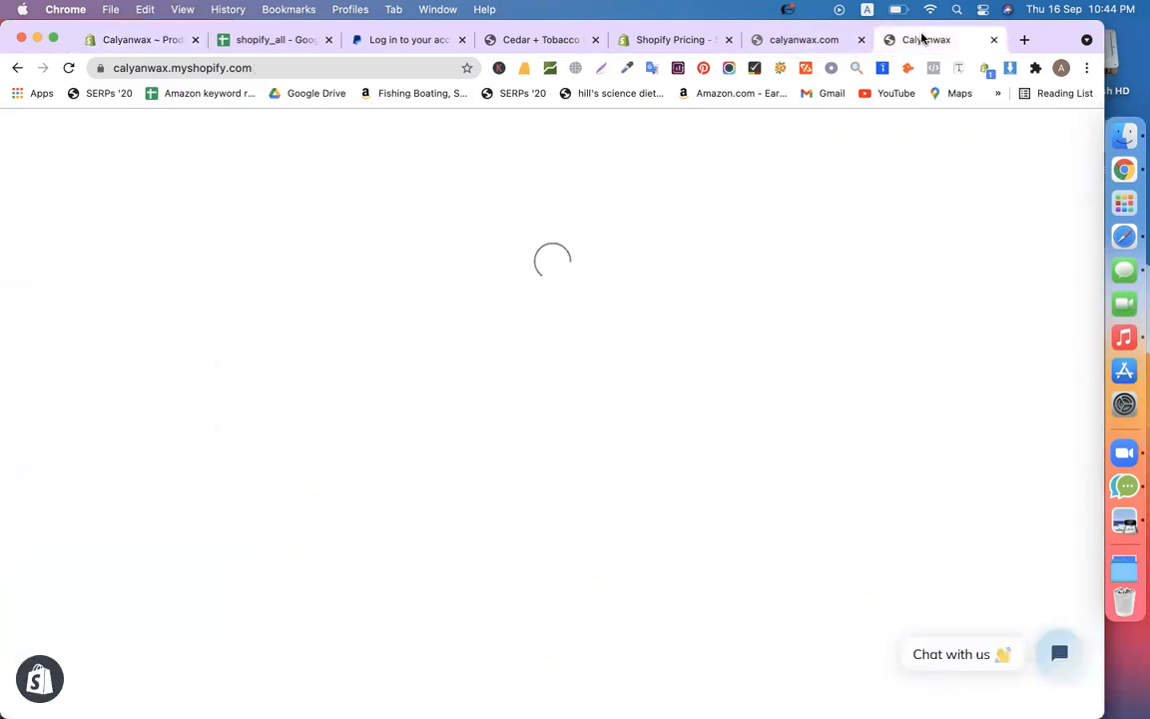
left_click(103, 40)
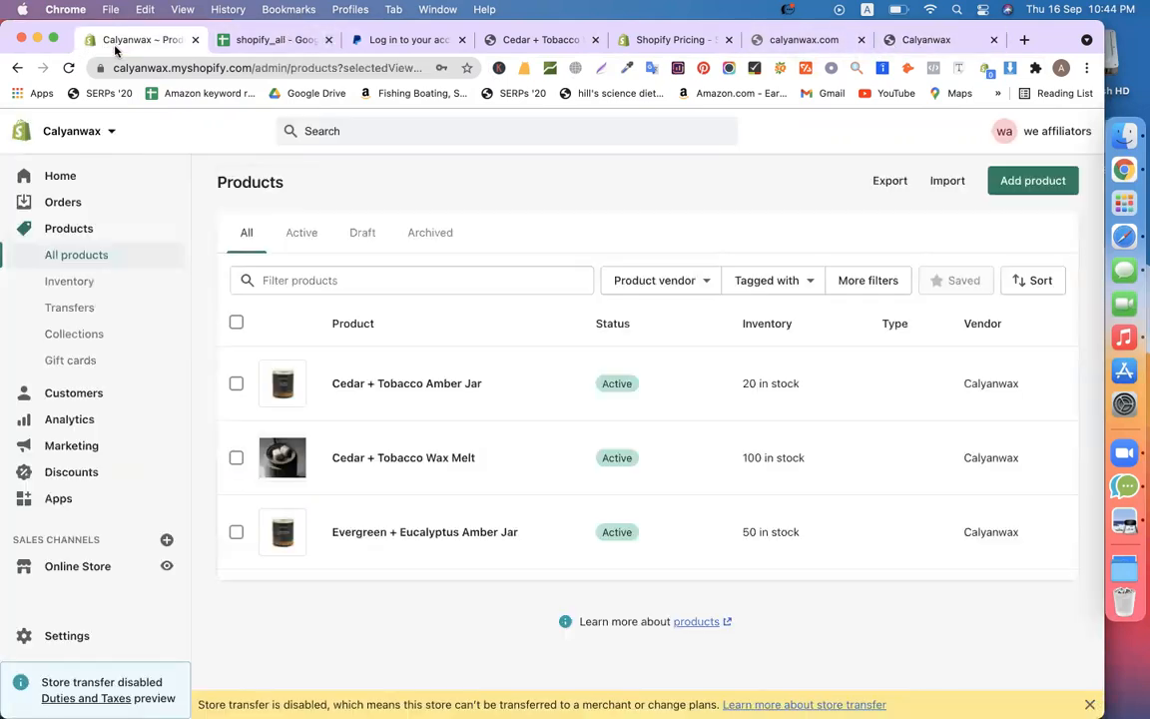
Highlight the Products heading repeatedly for emphasis
double_click(257, 183)
left_click(288, 190)
double_click(256, 182)
left_click(297, 193)
double_click(298, 193)
left_click(275, 188)
double_click(274, 187)
double_click(309, 189)
left_click(309, 189)
double_click(308, 188)
left_click(308, 188)
double_click(308, 188)
left_click(238, 192)
double_click(237, 189)
Go to the store's Taxes settings
left_click(329, 597)
left_click(66, 635)
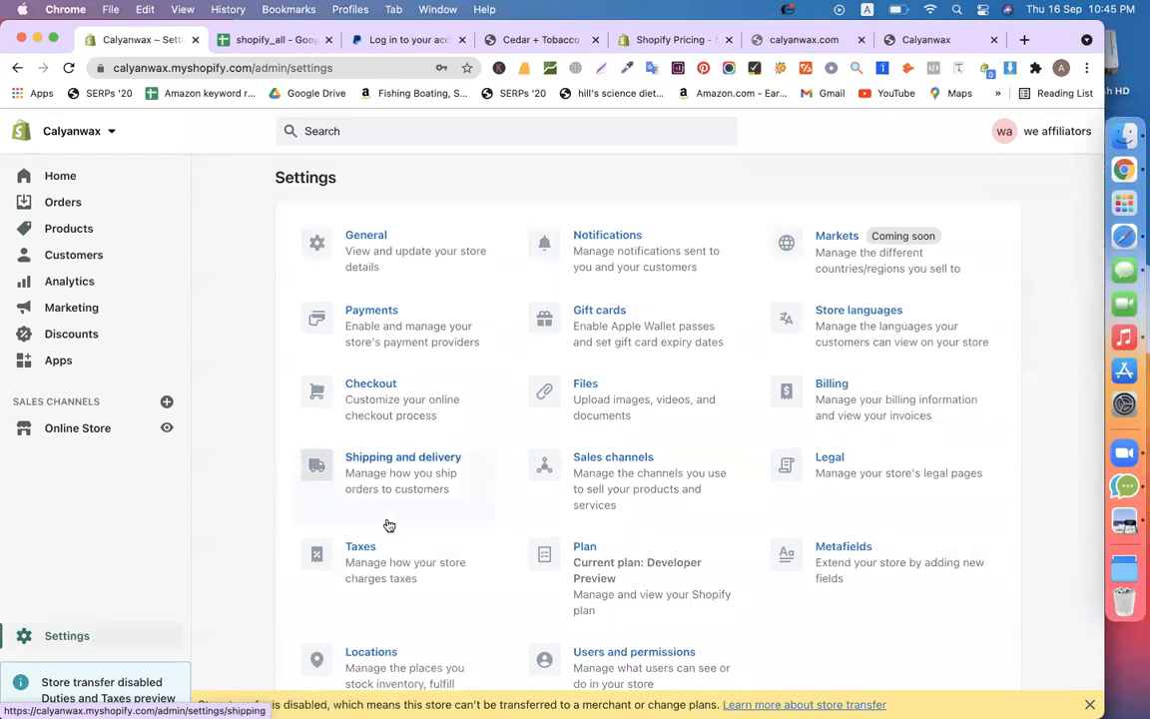
scroll(978, 458, "down", 1)
left_click(358, 545)
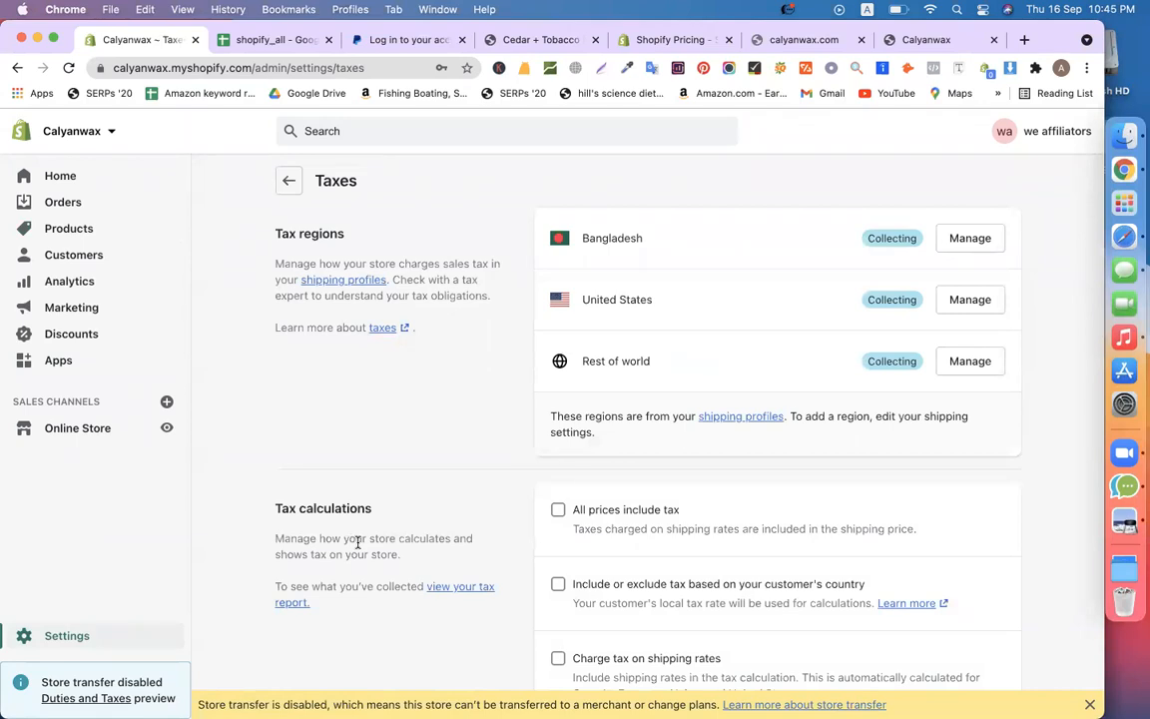
Reset Bangladesh to its default tax rates
left_click(968, 240)
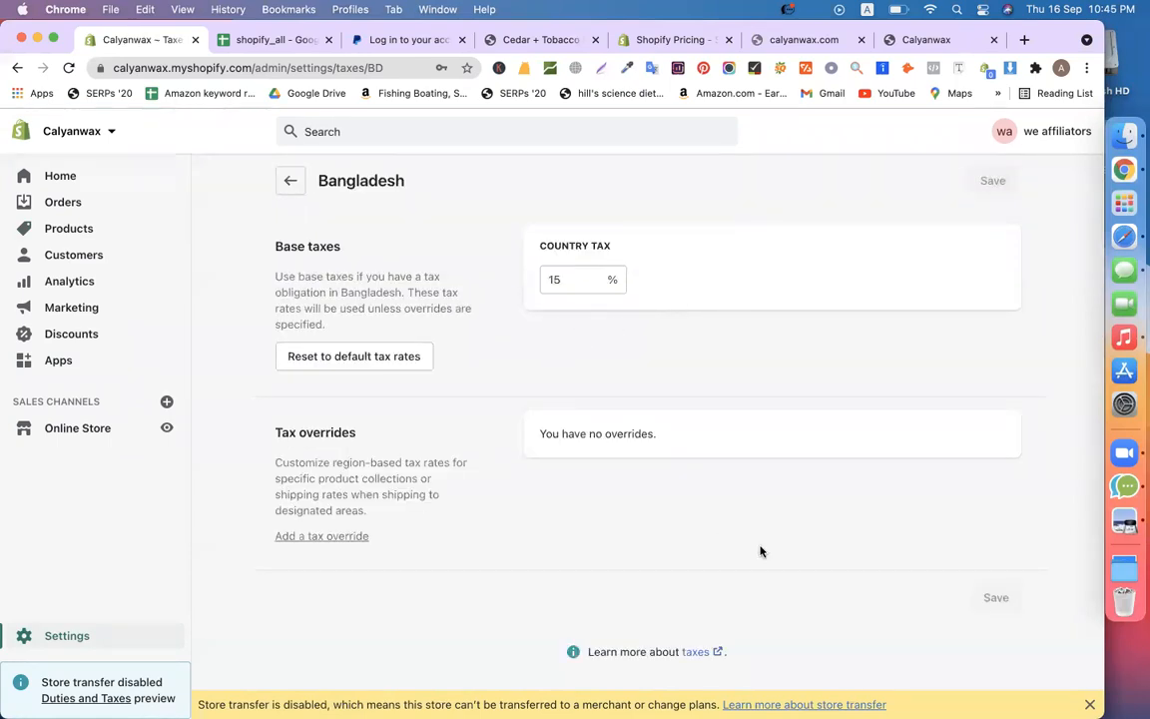
scroll(760, 550, "down", 1)
left_click(351, 354)
left_click(768, 325)
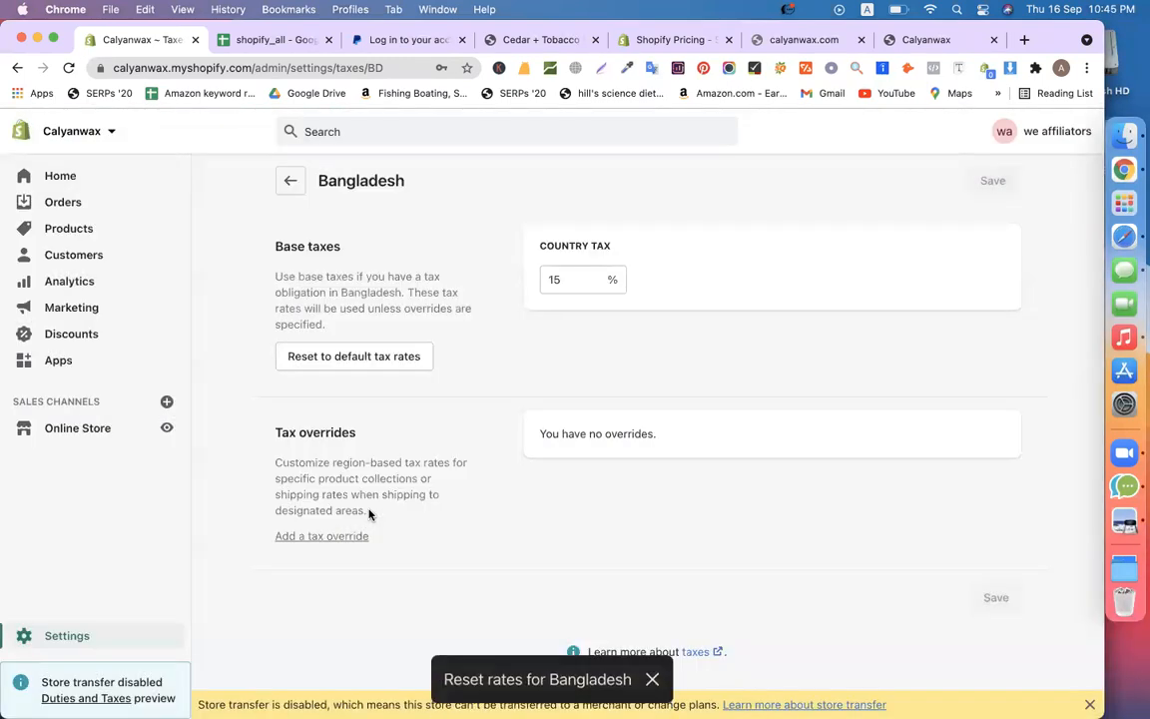
left_click(289, 182)
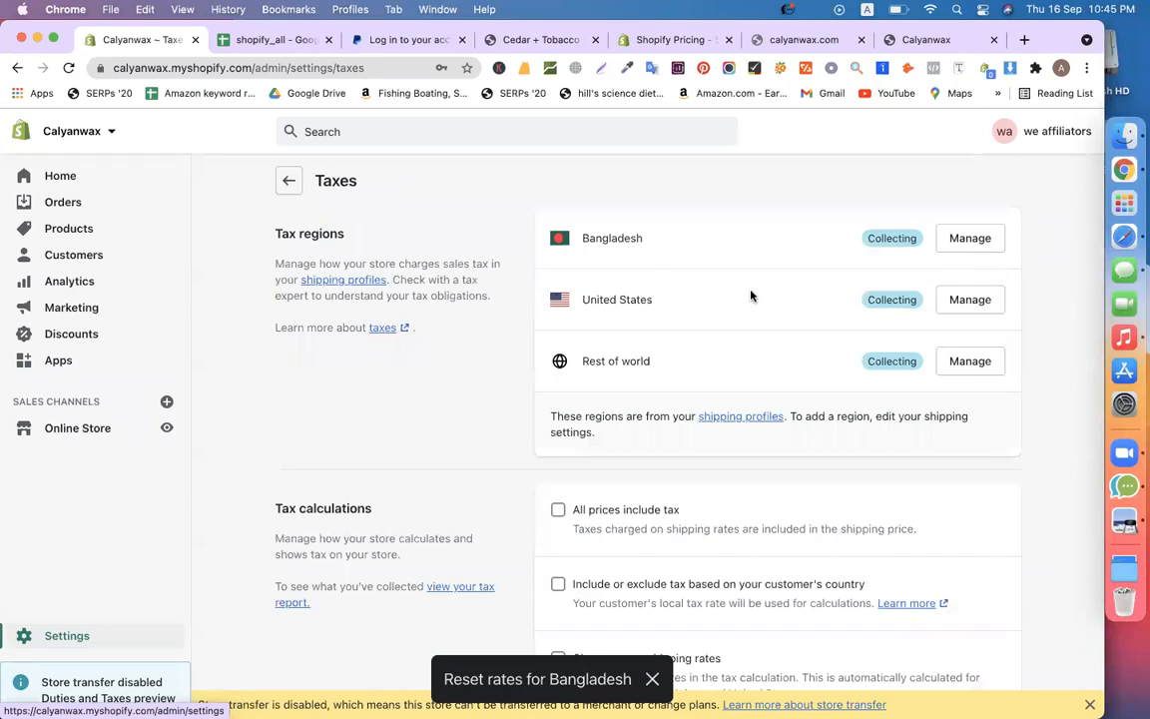
Review the United States sales tax settings
left_click(968, 300)
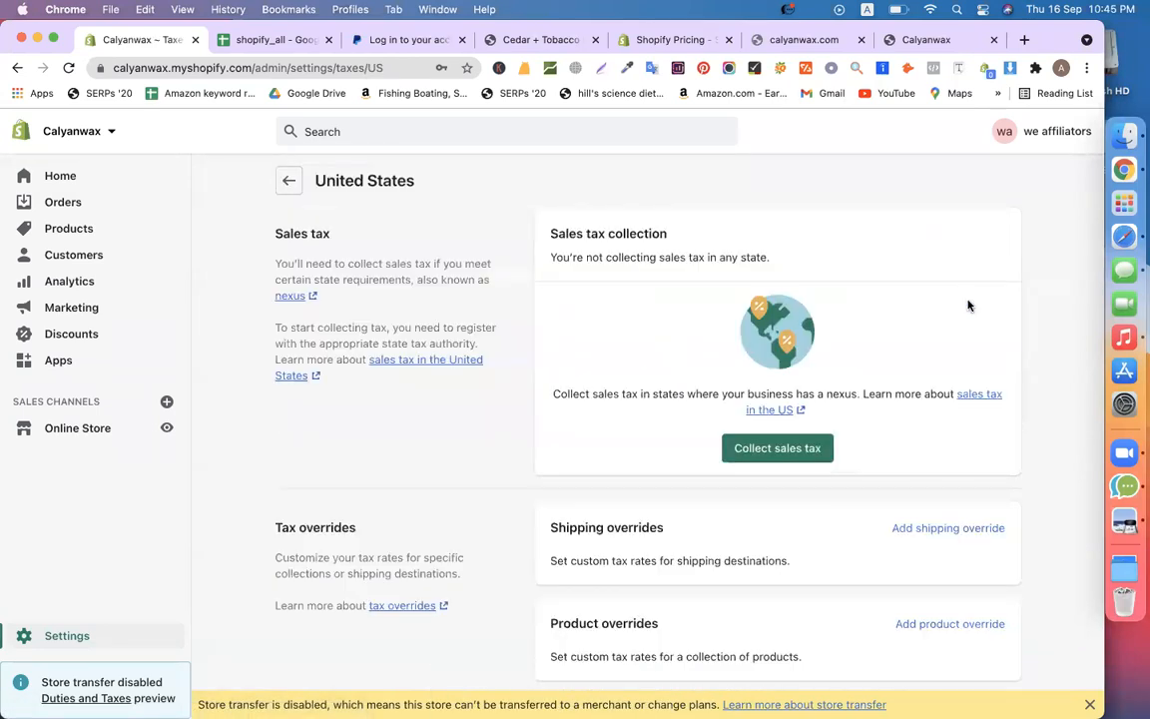
scroll(535, 481, "down", 2)
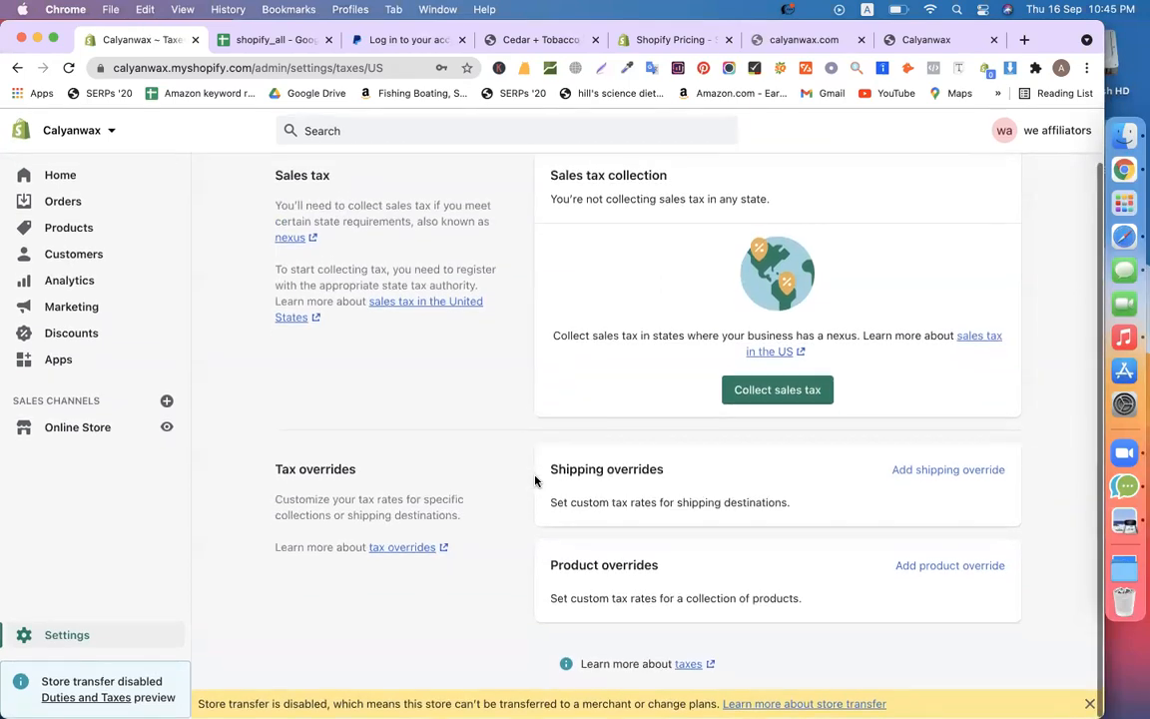
scroll(535, 481, "up", 2)
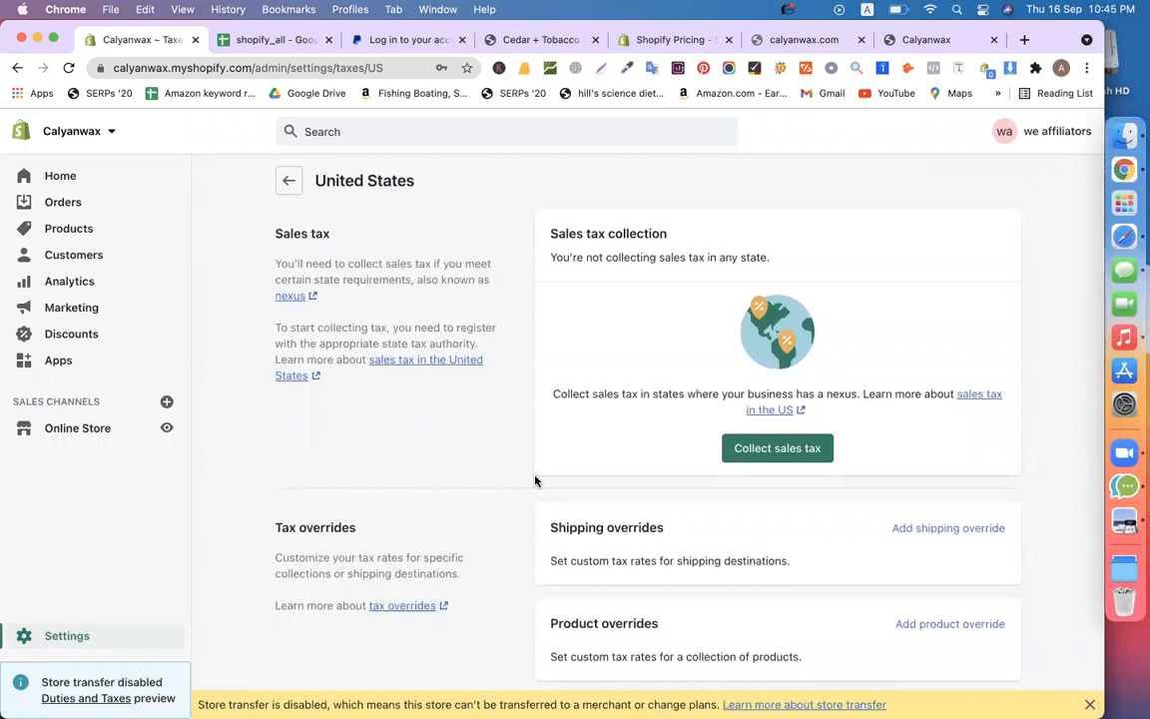
scroll(536, 481, "down", 3)
scroll(535, 482, "up", 2)
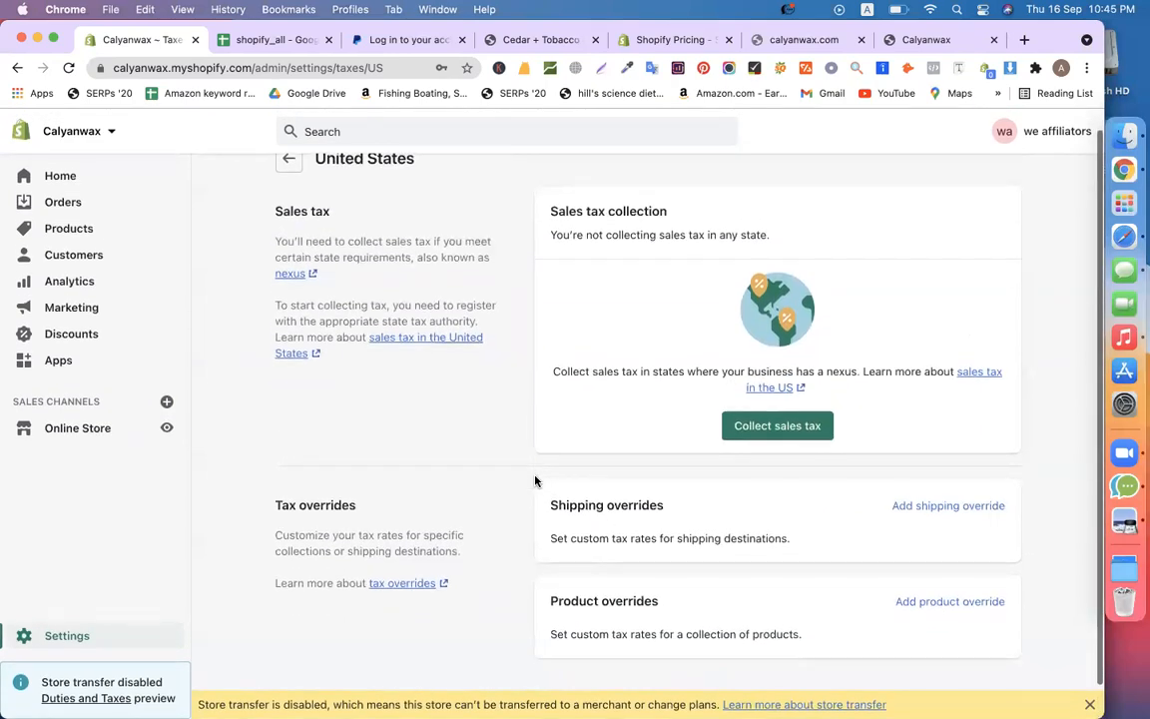
Back on Taxes, review the Tax regions and follow the shipping profiles link to Shipping and delivery
left_click(289, 159)
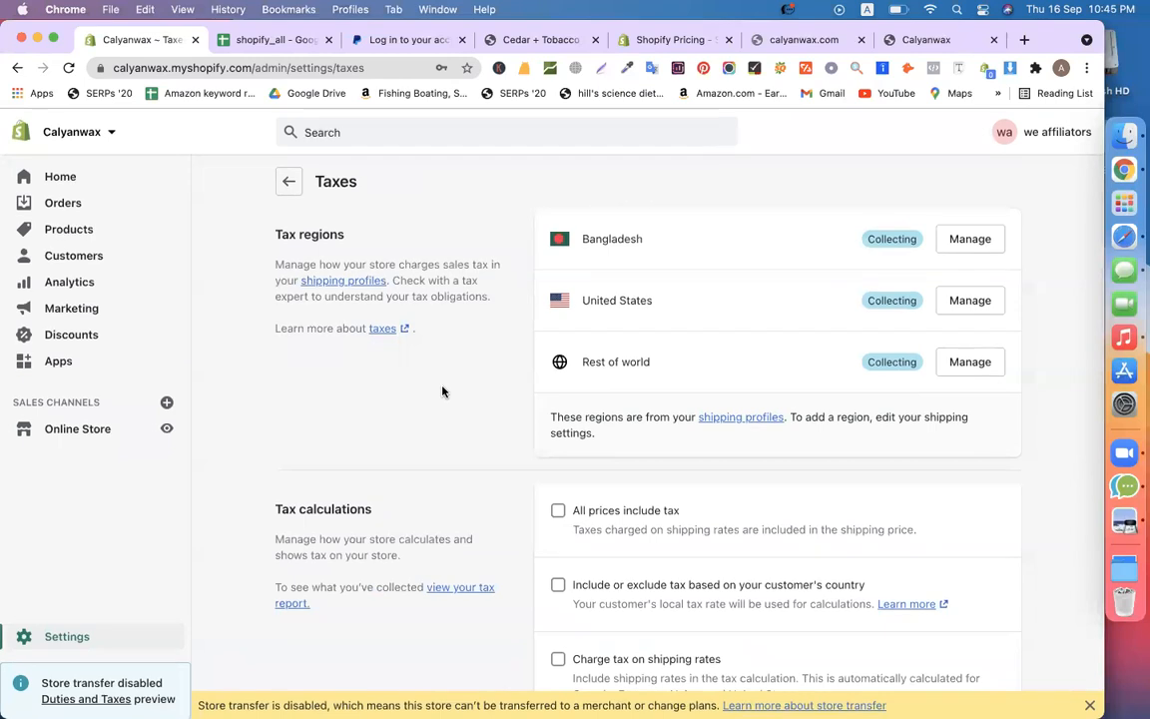
mouse_move(273, 233)
left_mouse_down()
mouse_move(348, 233)
mouse_move(274, 232)
left_mouse_up()
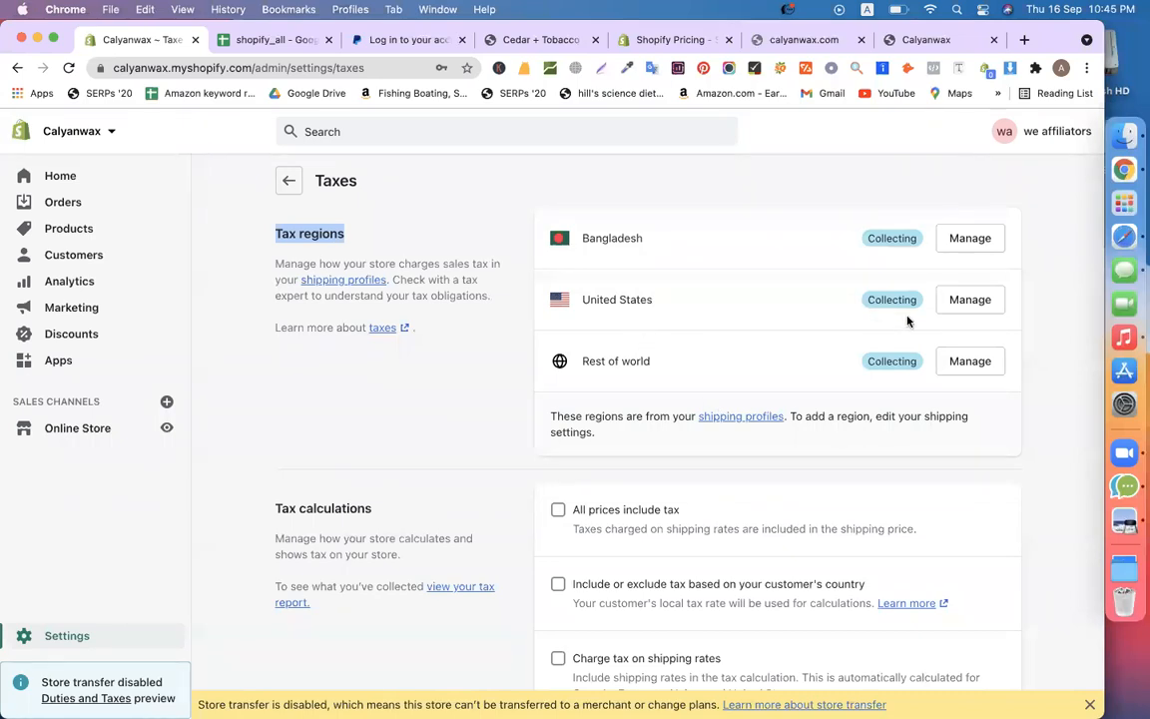
left_click(655, 416)
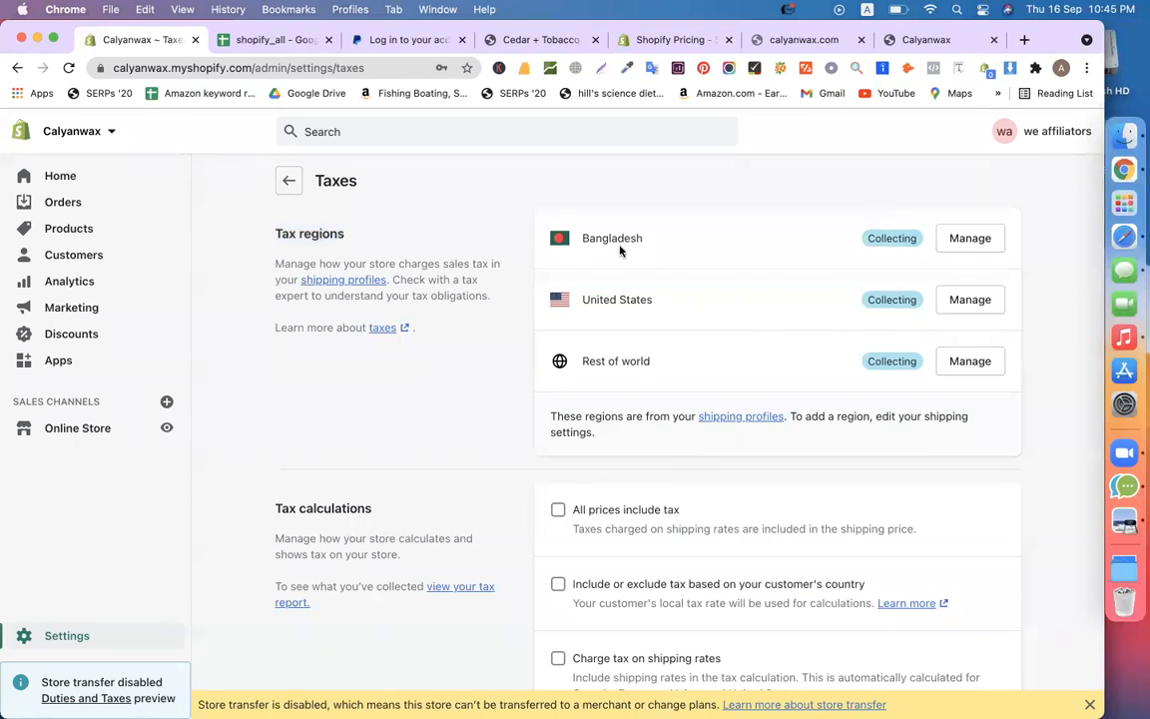
left_click(736, 418)
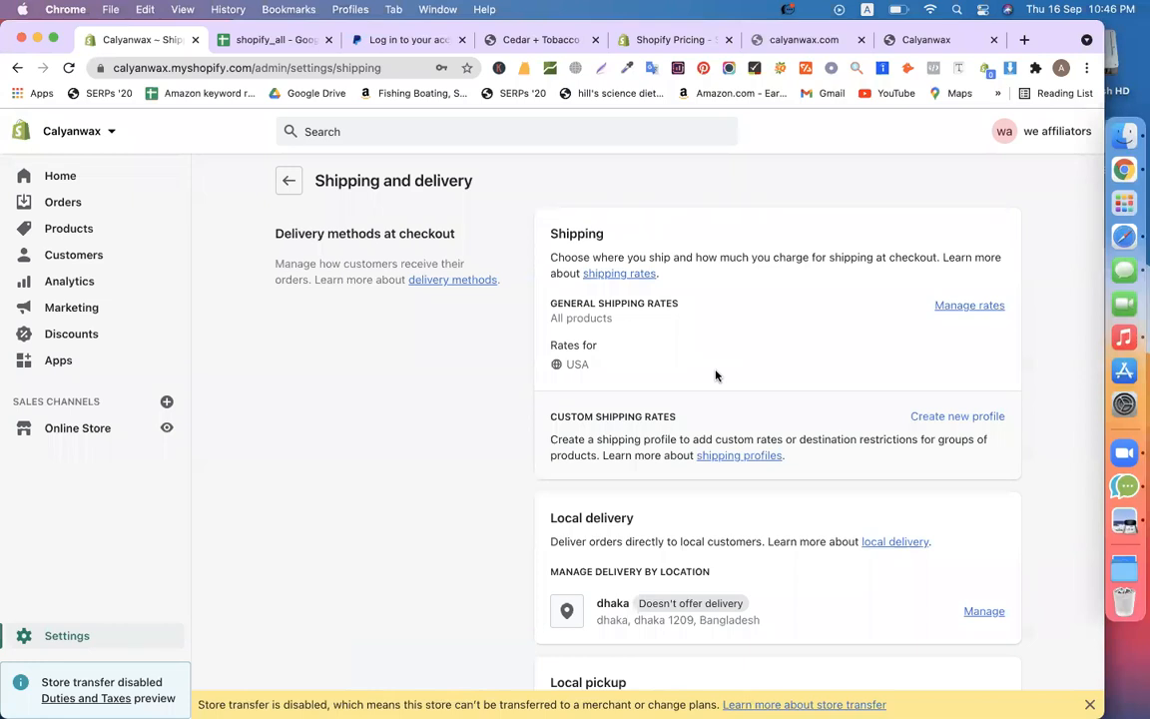
Delete the USA zone with its $10.00 Standard rate from the general shipping profile
left_click(958, 316)
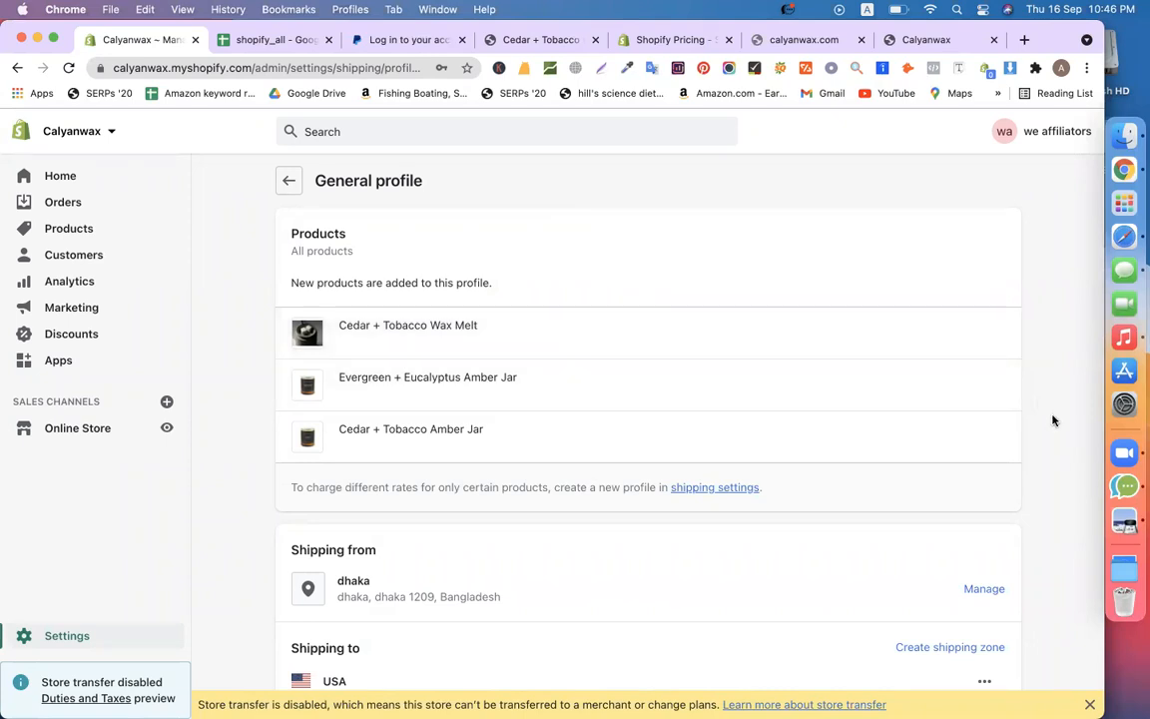
scroll(1052, 420, "down", 5)
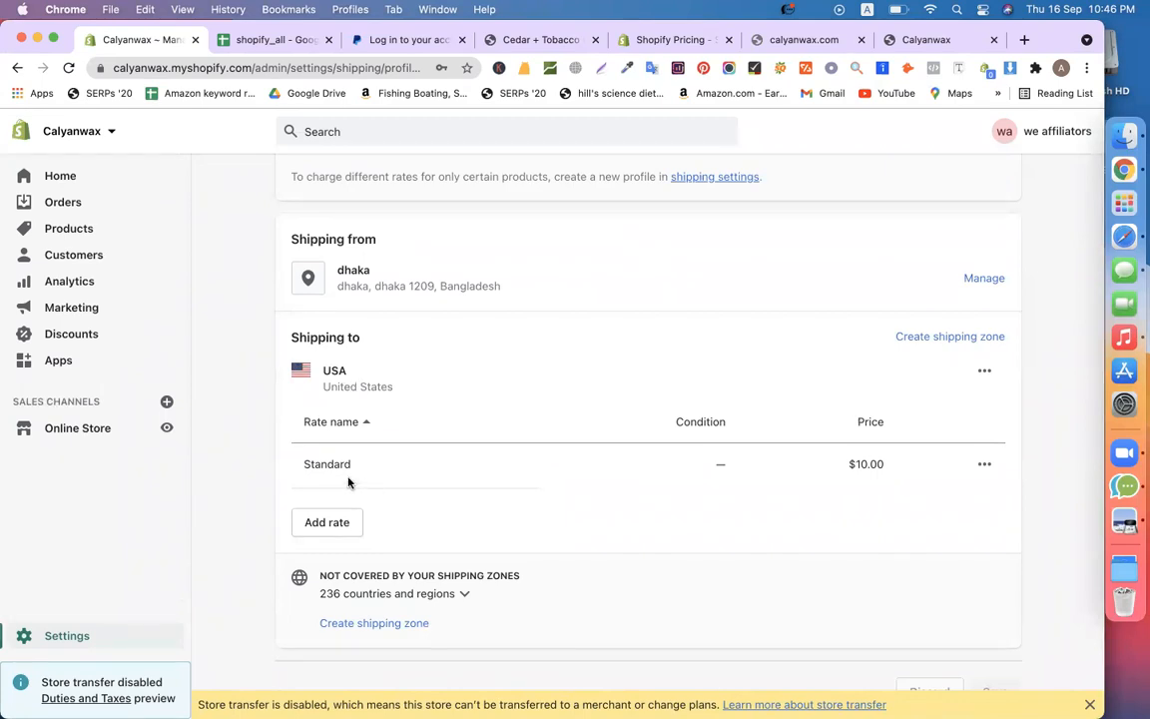
left_click_drag(846, 466, 886, 467)
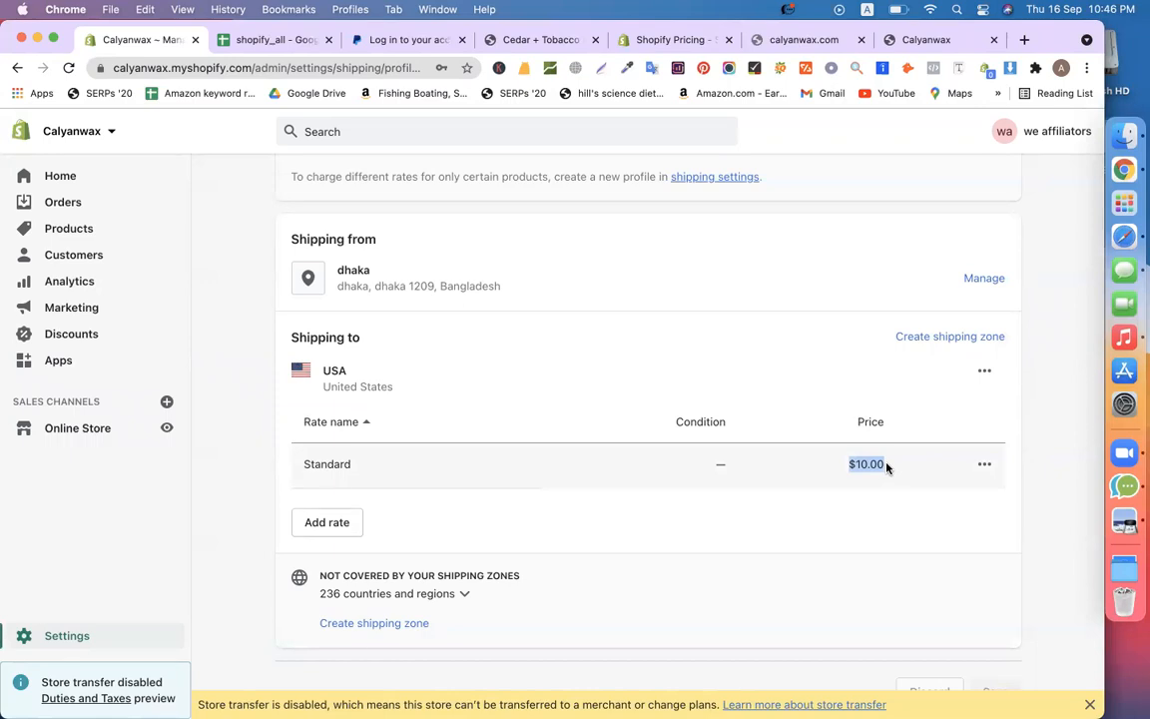
left_click(983, 371)
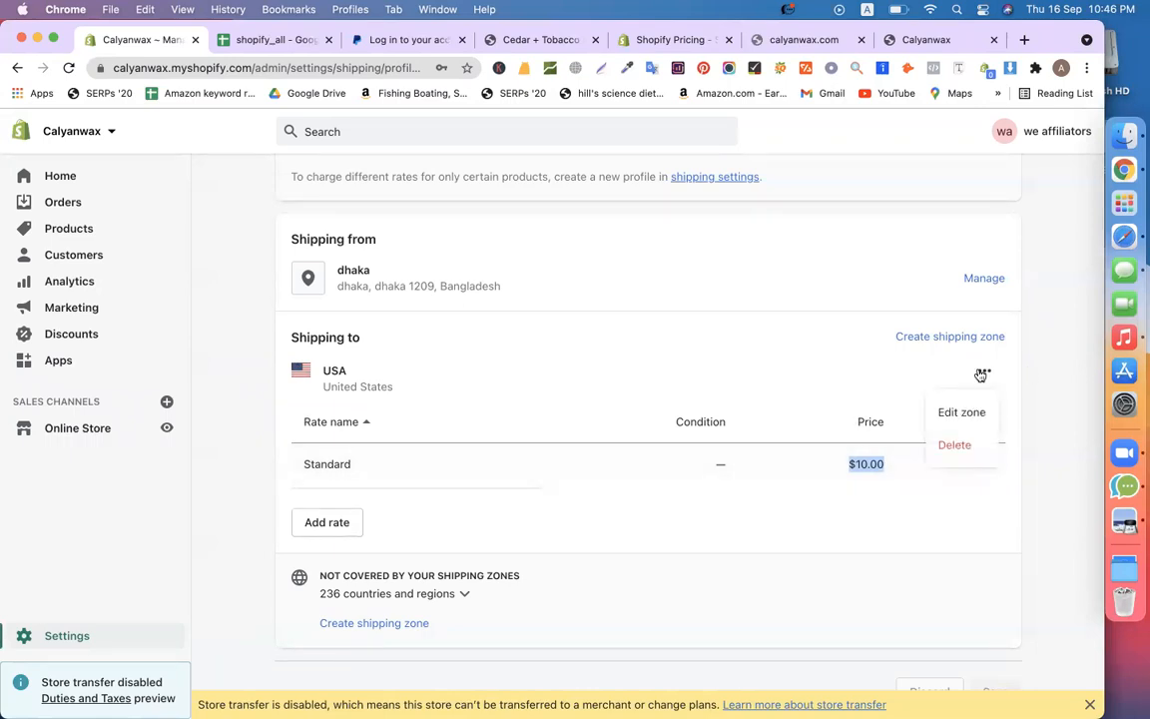
left_click(944, 450)
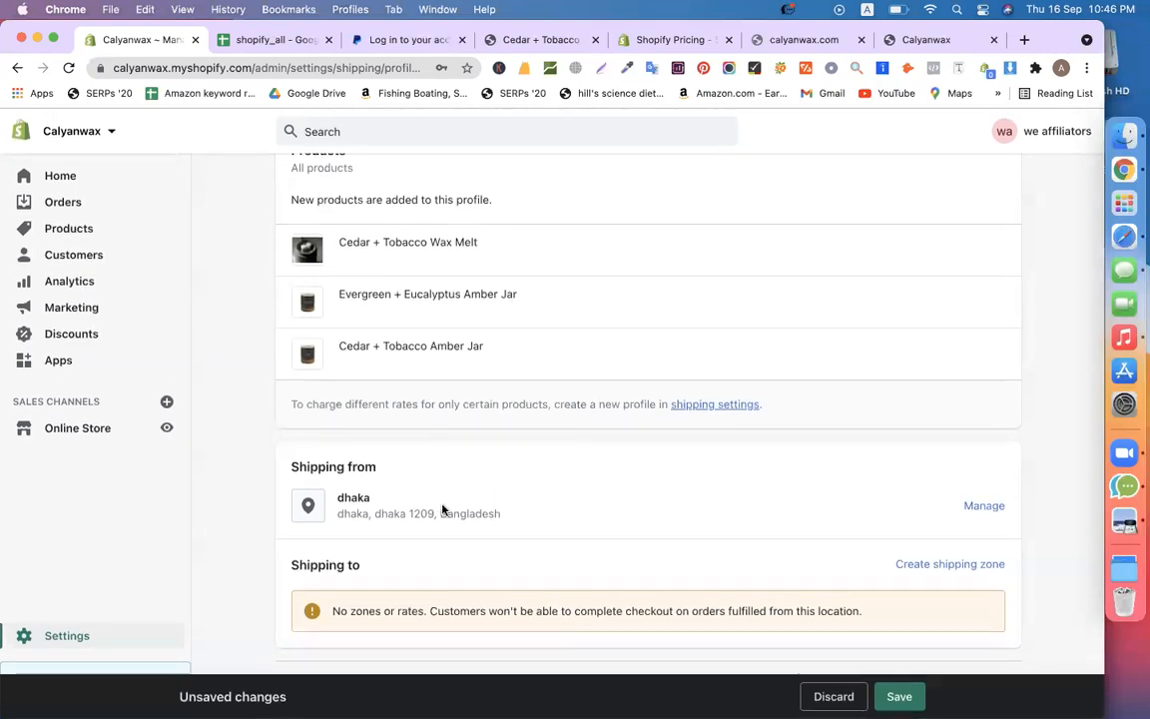
Add a shipping zone named 'USA' covering the whole United States (all 62 states)
left_click(950, 565)
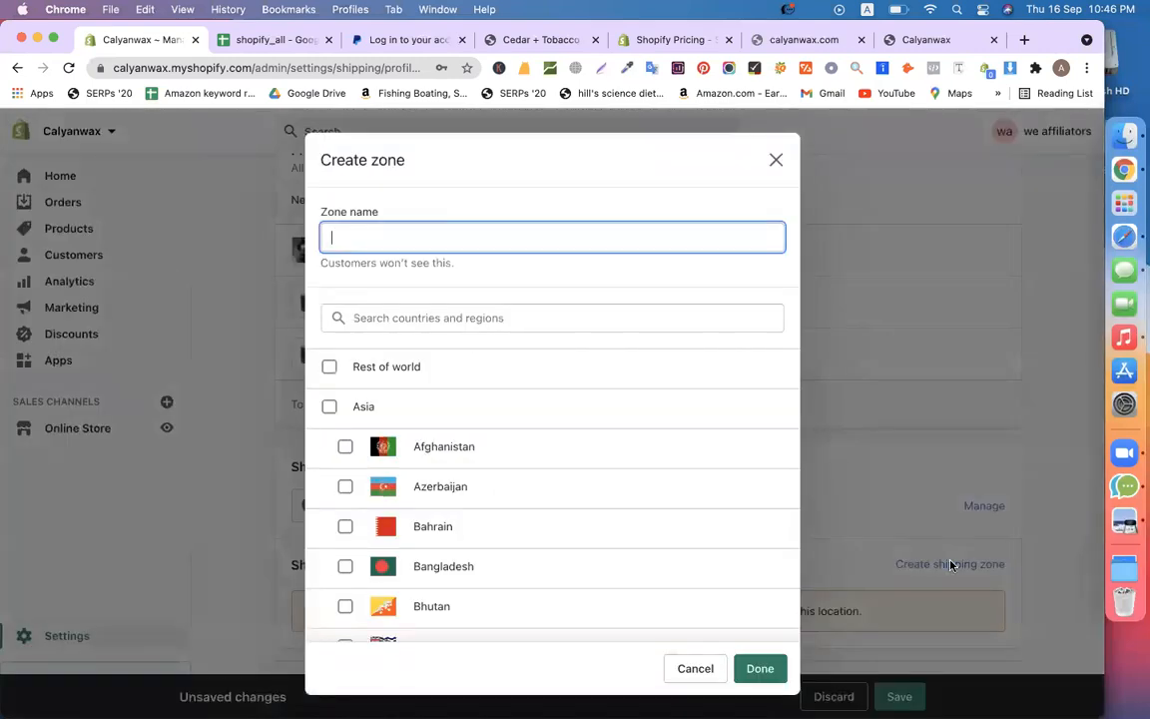
type("USA")
scroll(536, 404, "down", 20)
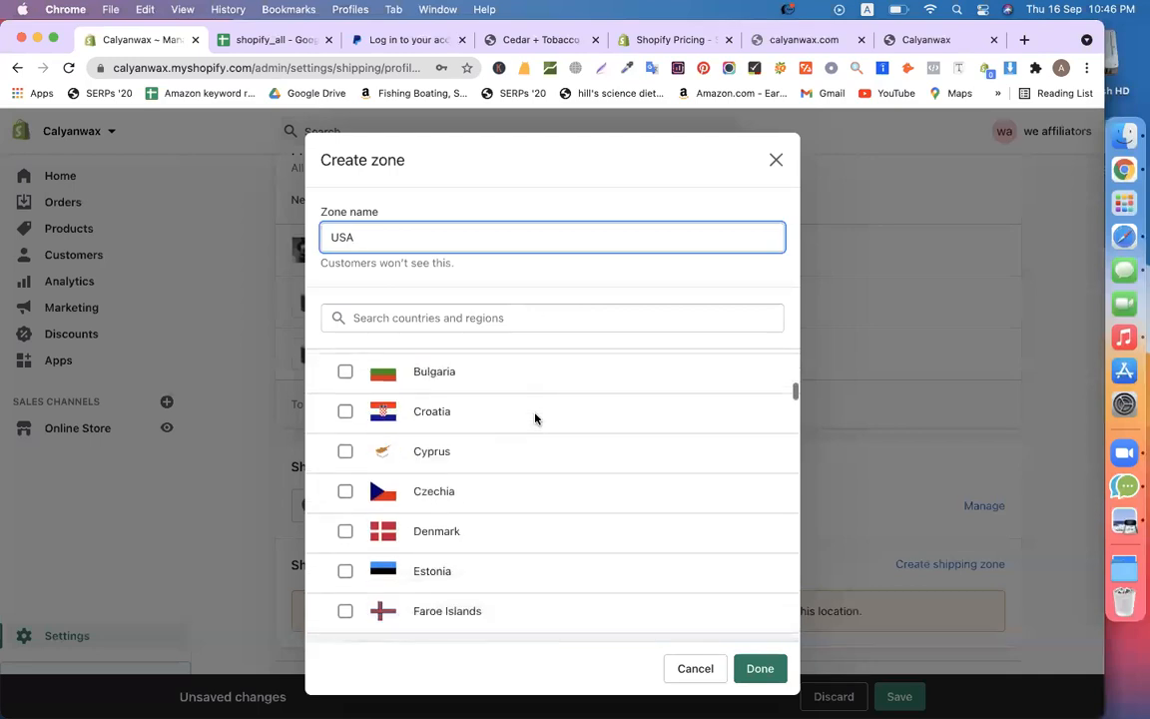
scroll(536, 418, "down", 20)
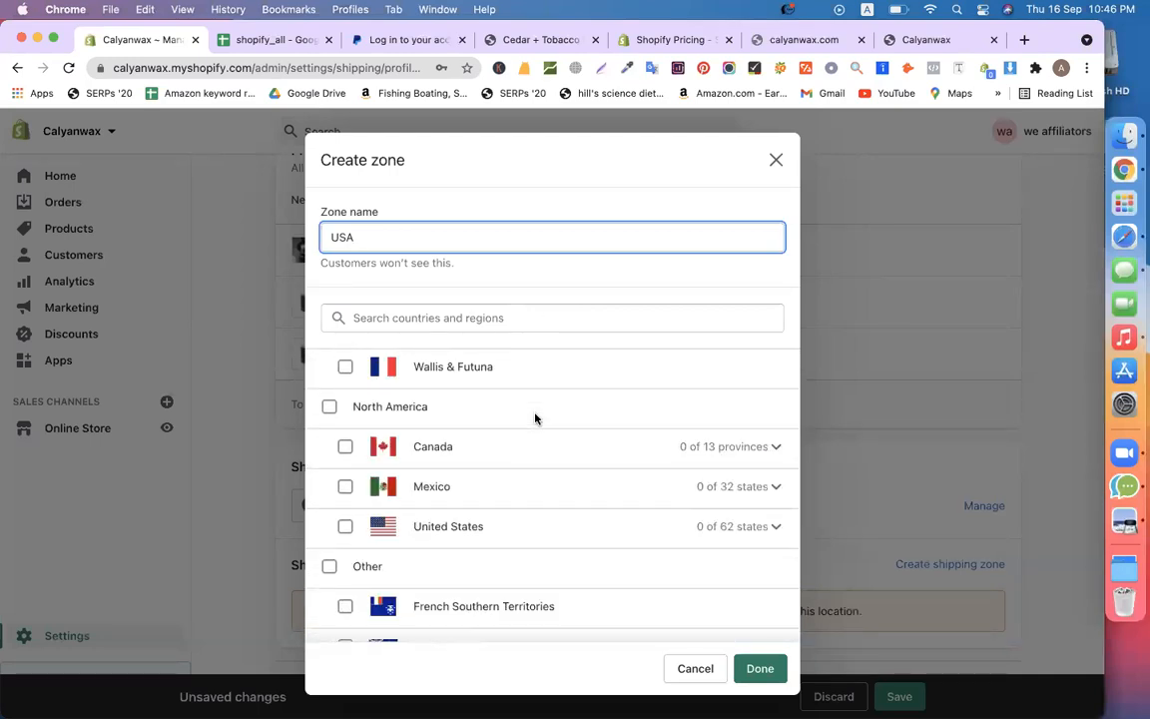
left_click(418, 528)
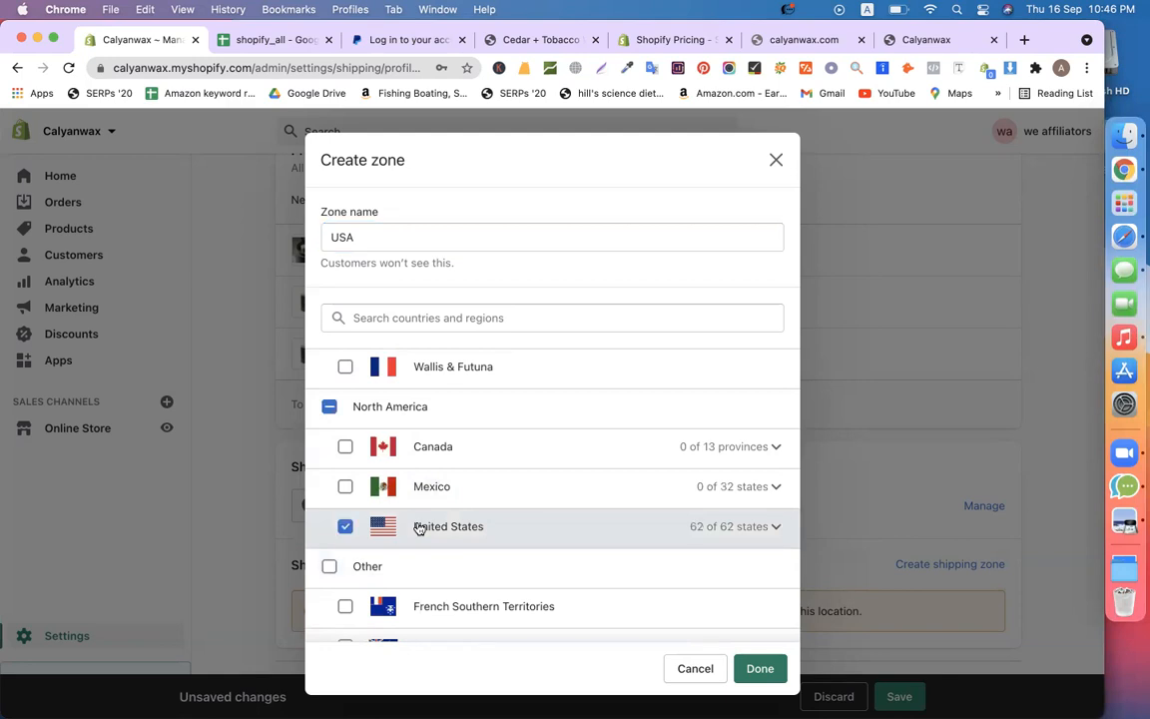
scroll(647, 448, "down", 1)
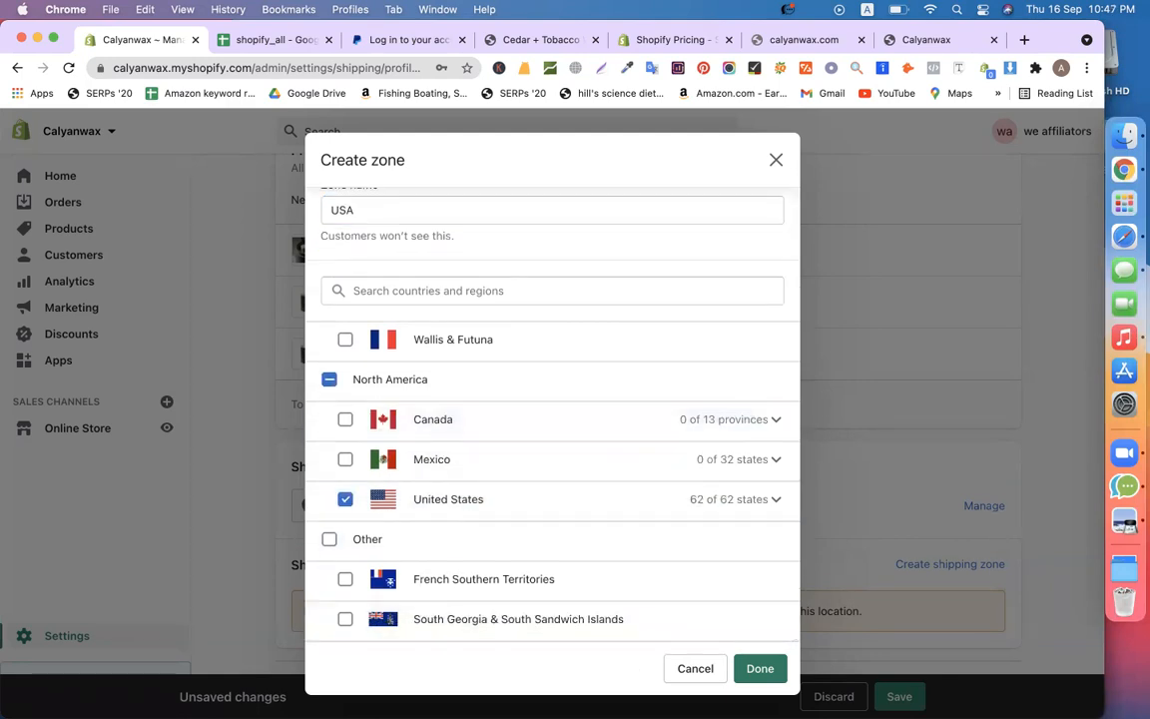
left_click(759, 668)
scroll(694, 496, "down", 1)
scroll(694, 496, "down", 3)
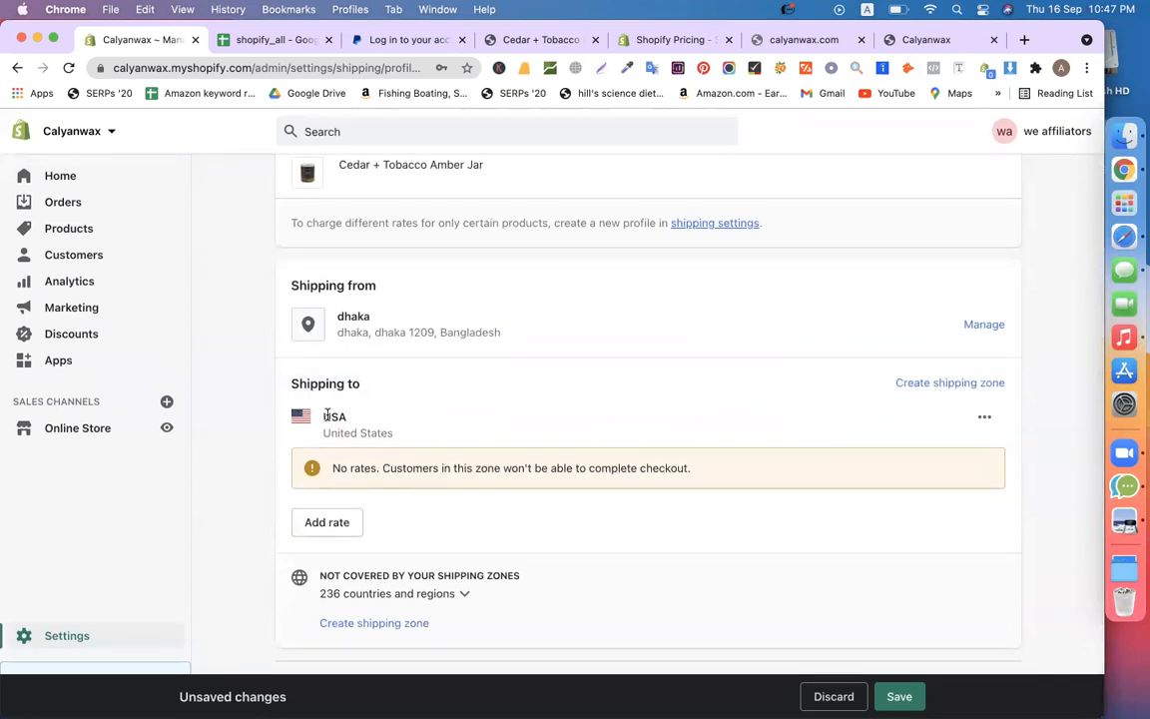
left_click_drag(397, 436, 321, 435)
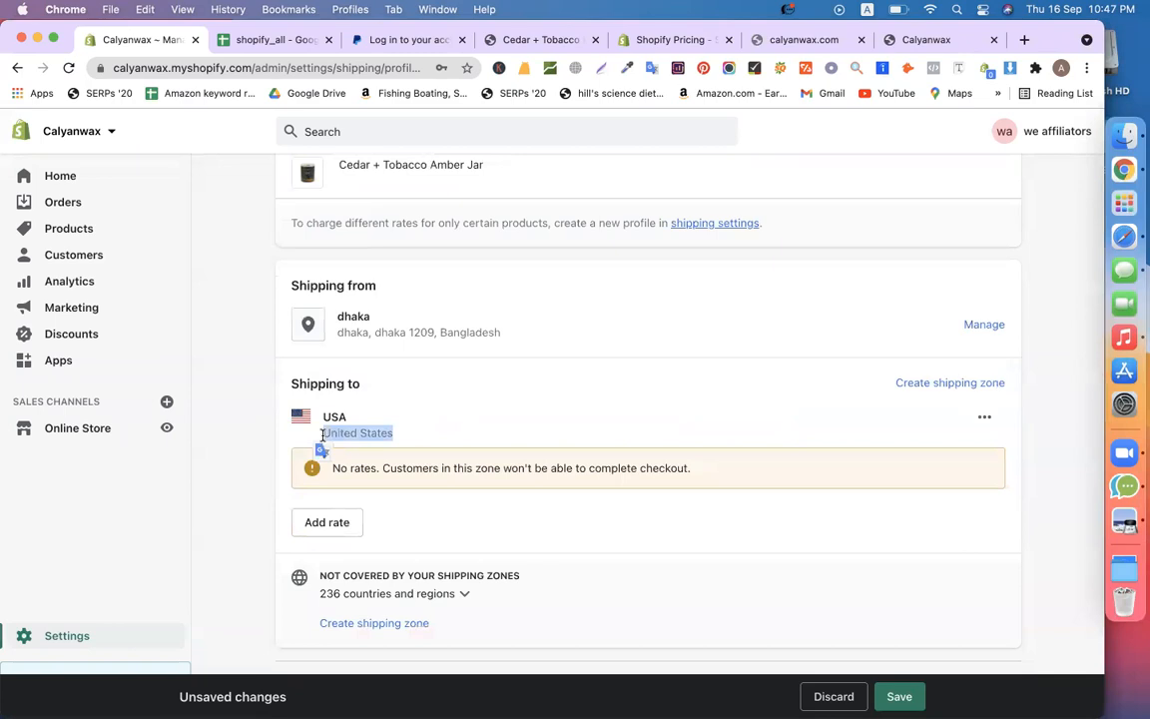
left_click(474, 423)
Add a self-defined Standard shipping rate of $10.00 to the USA zone
left_click(325, 523)
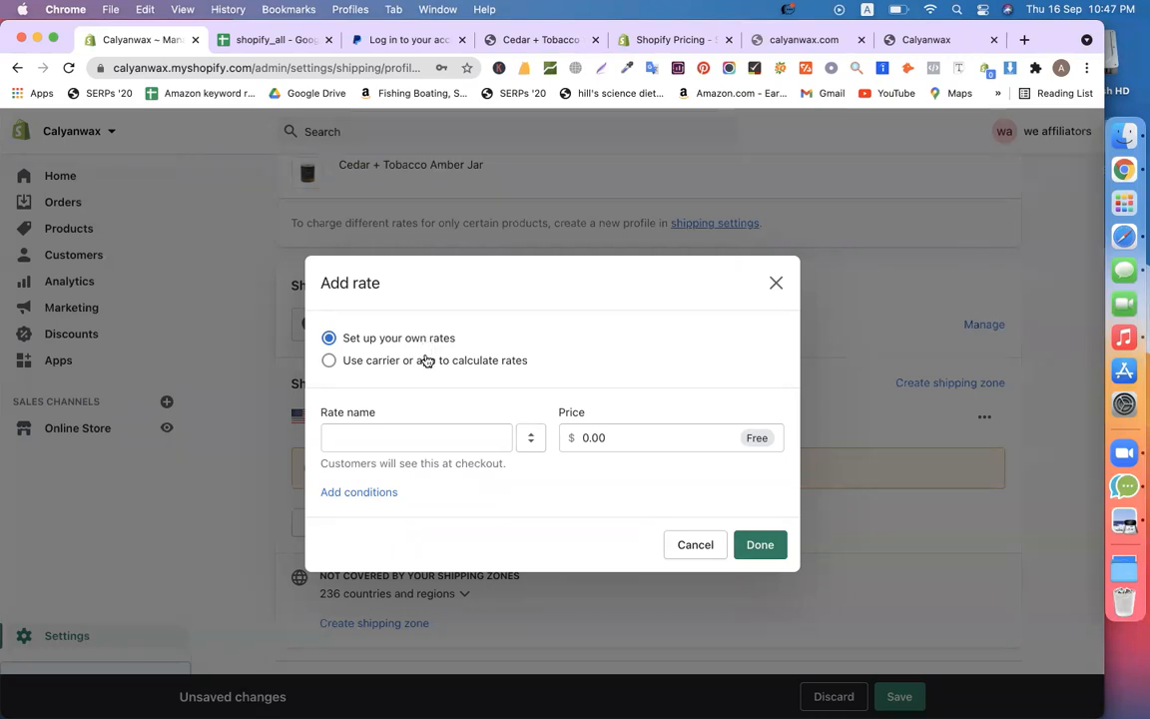
left_click(426, 360)
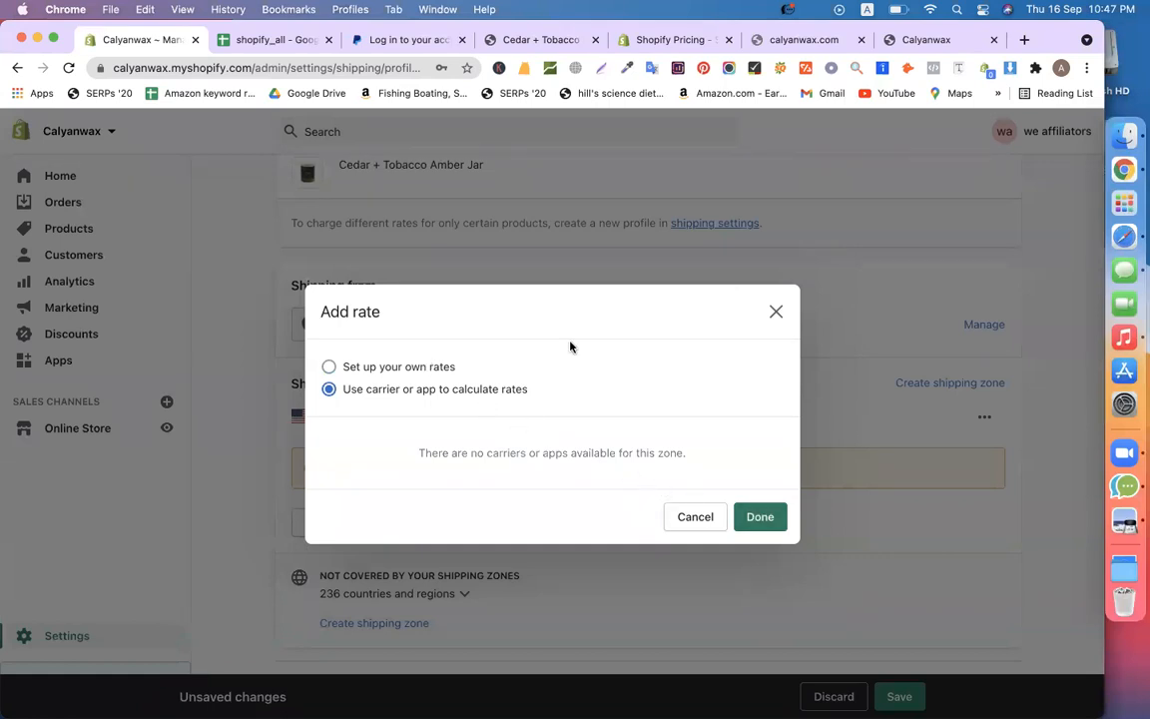
left_click(387, 366)
left_click(448, 439)
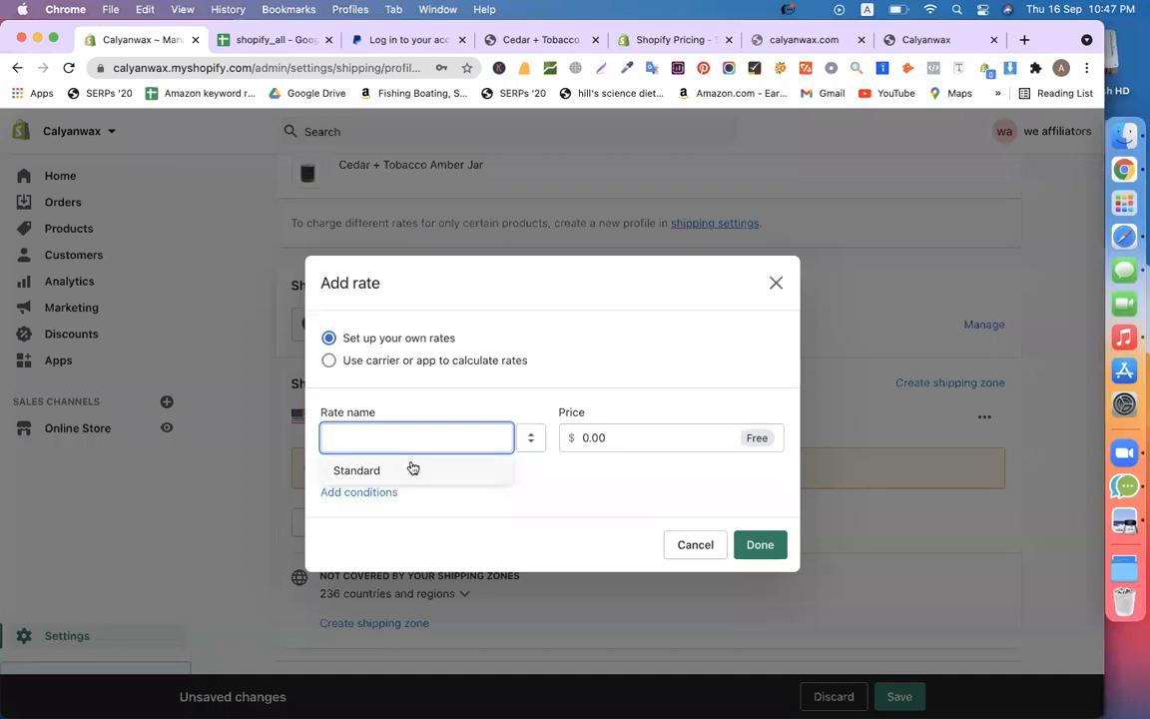
left_click(405, 467)
left_click(606, 442)
key("Left")
key("Left")
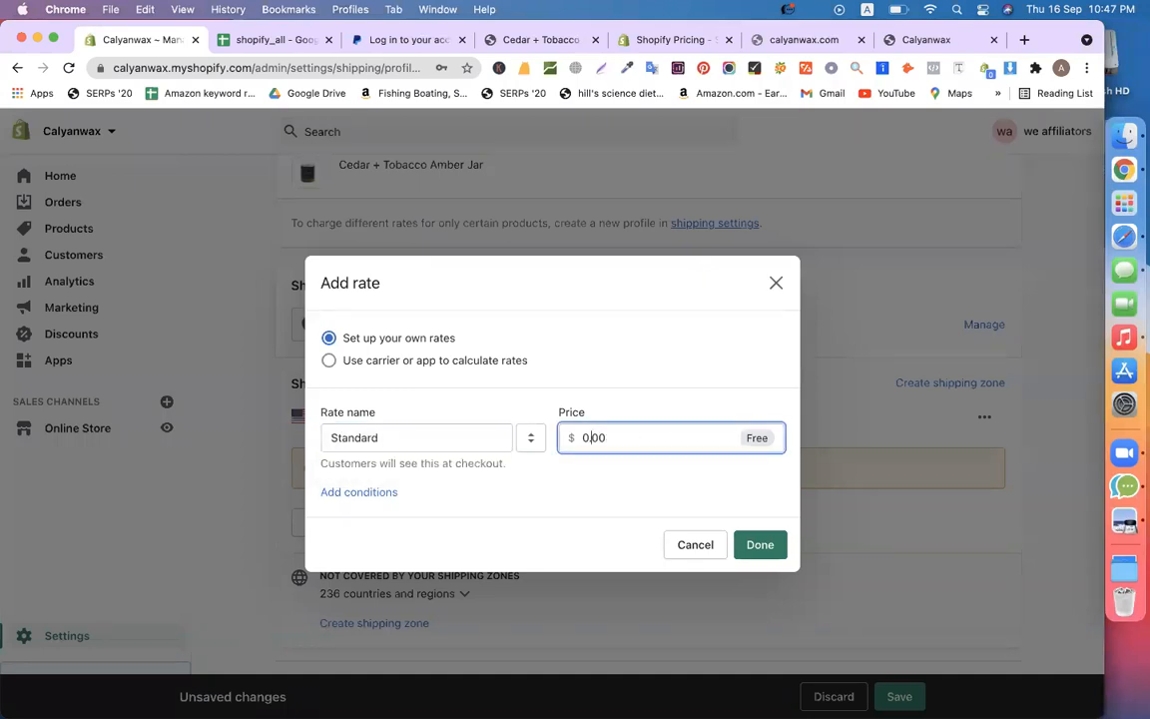
key("BackSpace")
type("10")
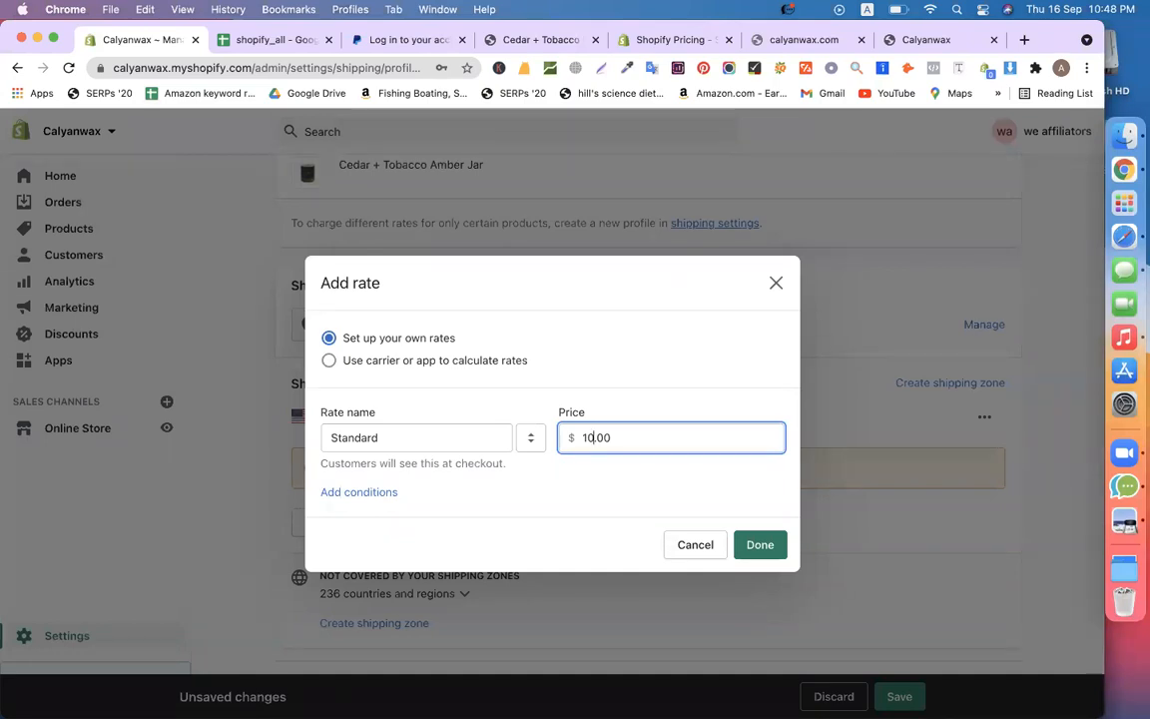
left_click(760, 546)
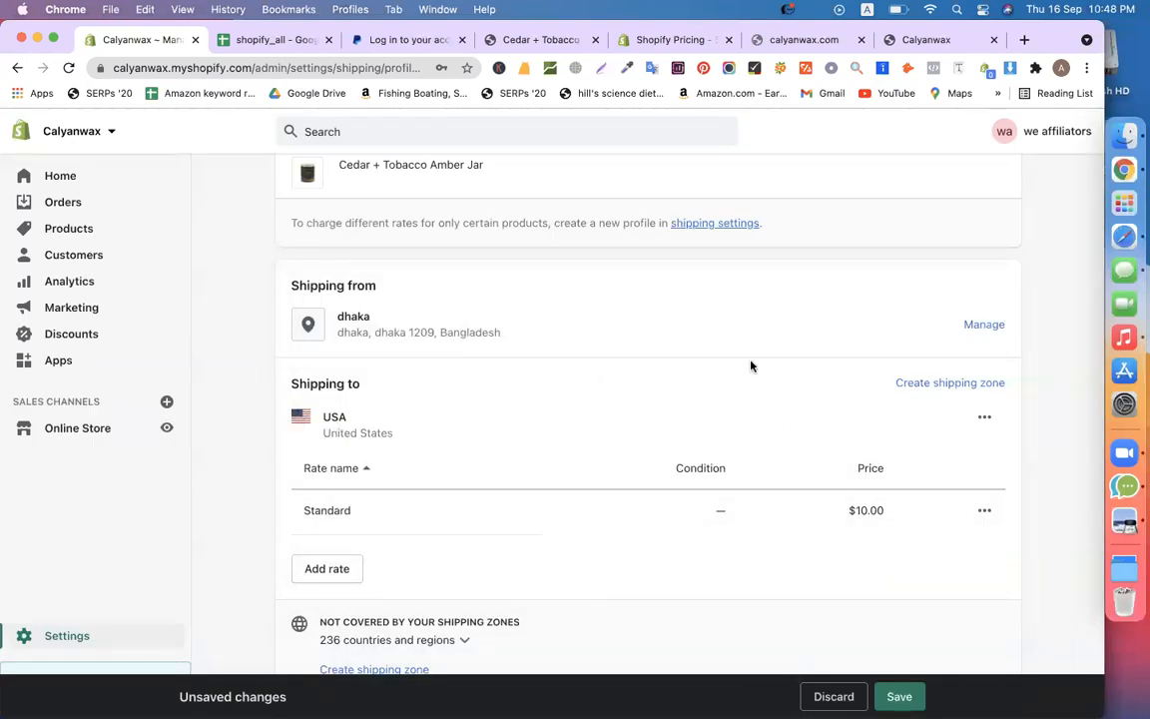
left_click(930, 386)
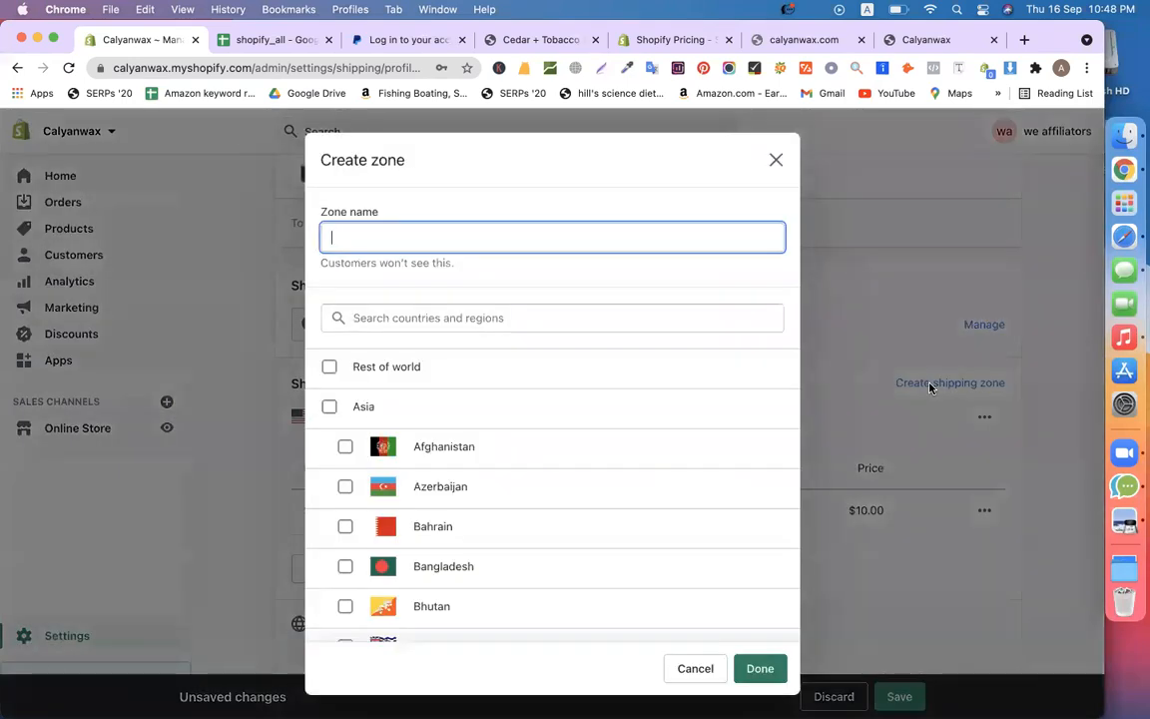
type("CANADA")
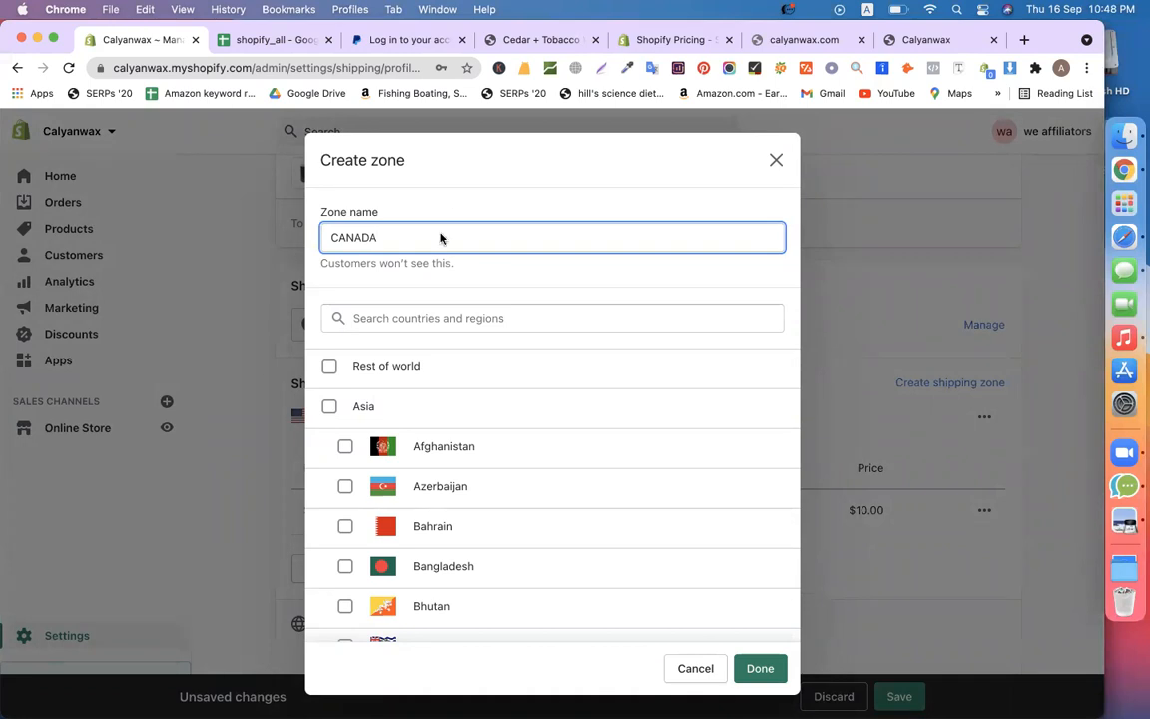
scroll(562, 491, "down", 5)
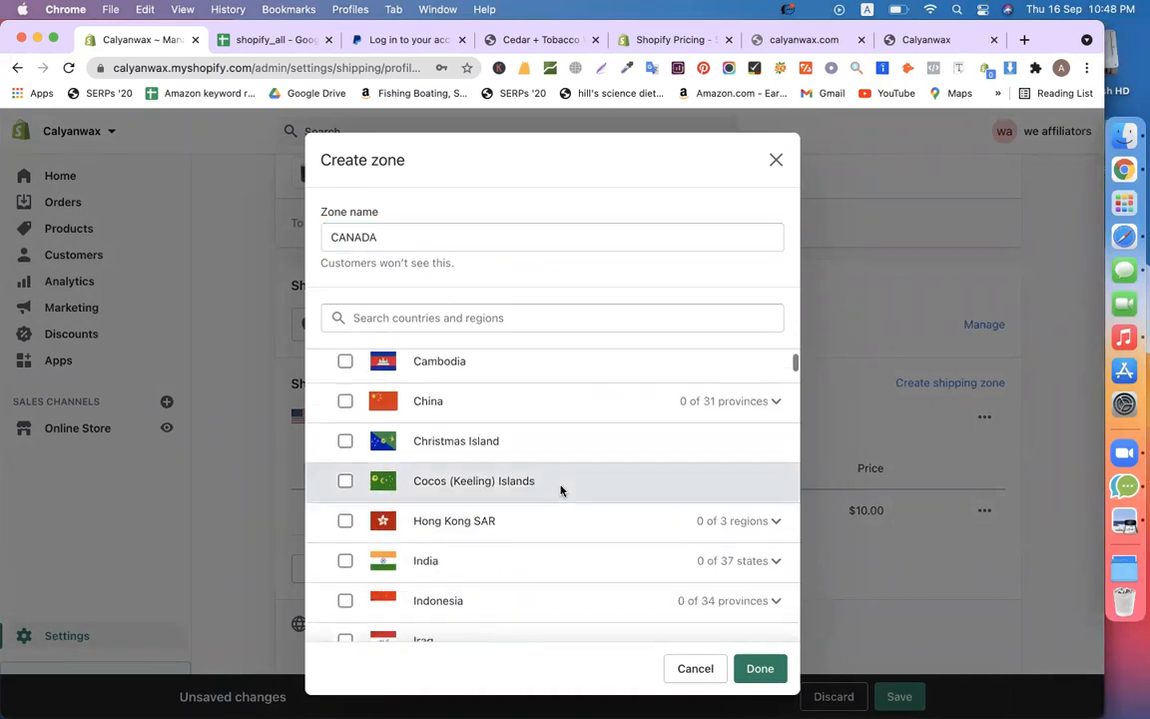
scroll(476, 585, "down", 3)
left_click(411, 318)
type("canada")
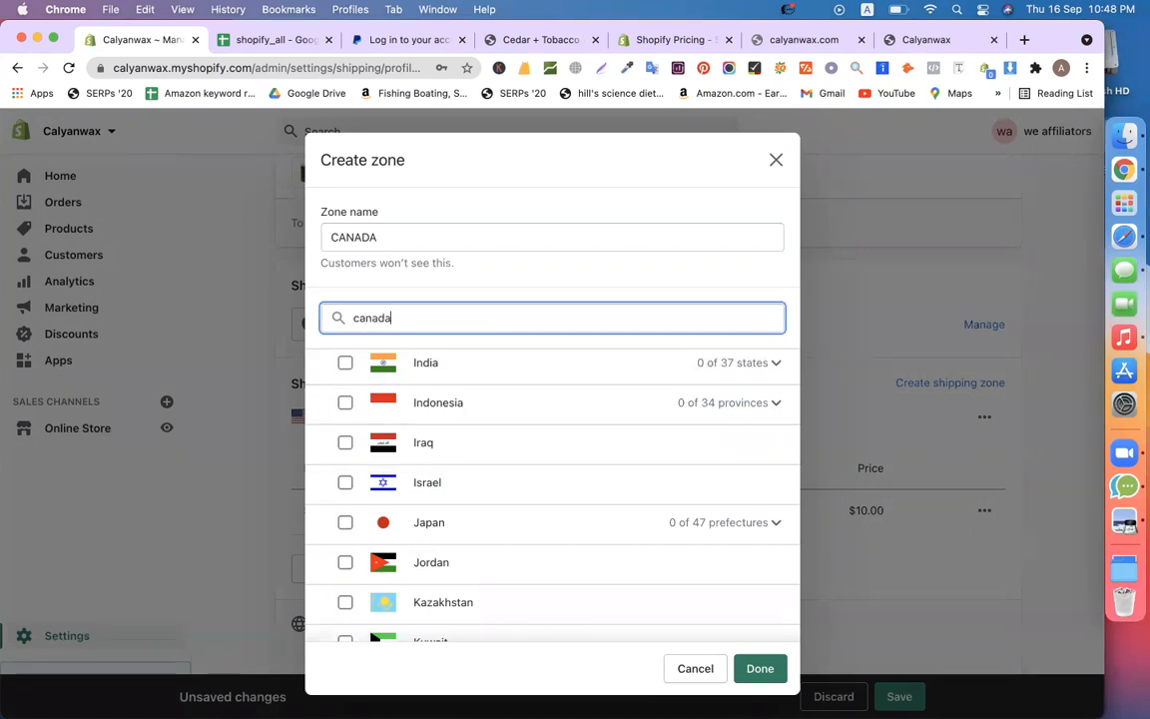
left_click(409, 380)
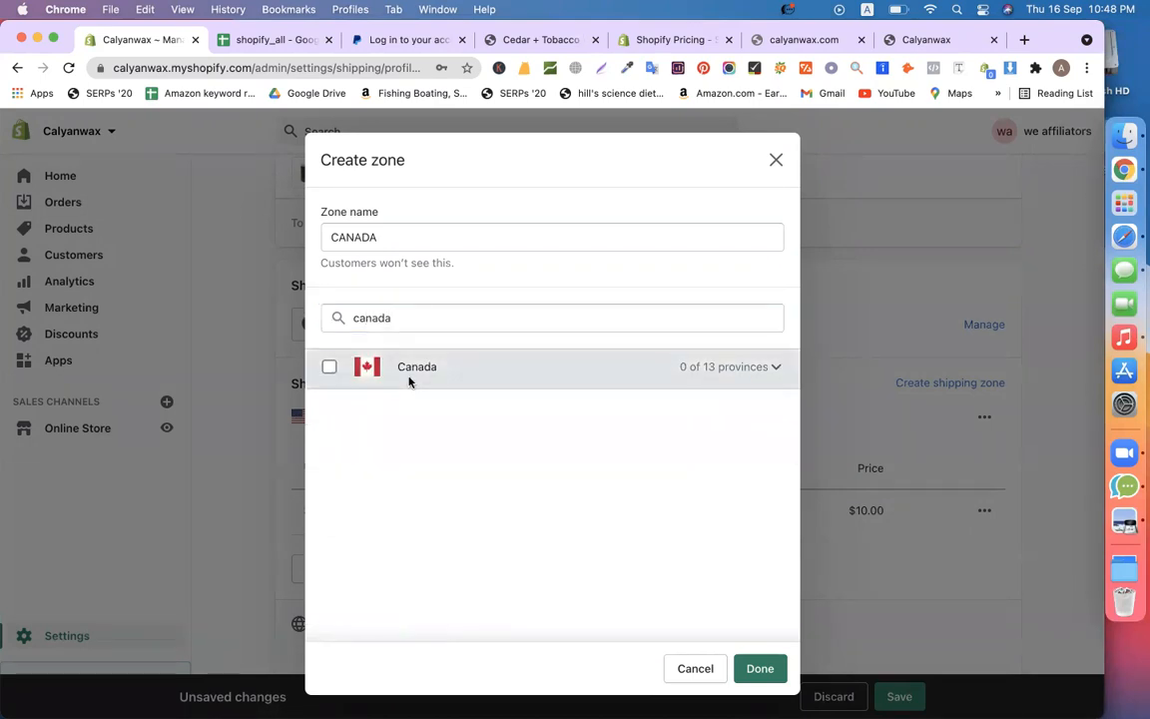
left_click(329, 367)
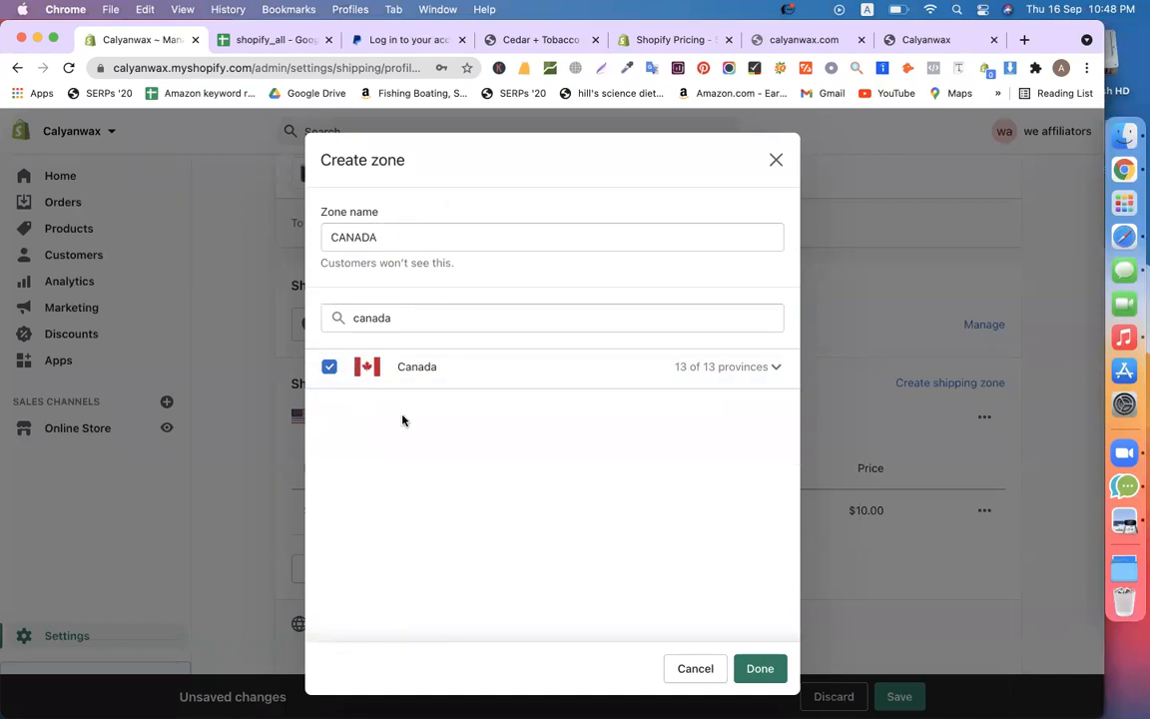
left_click(751, 669)
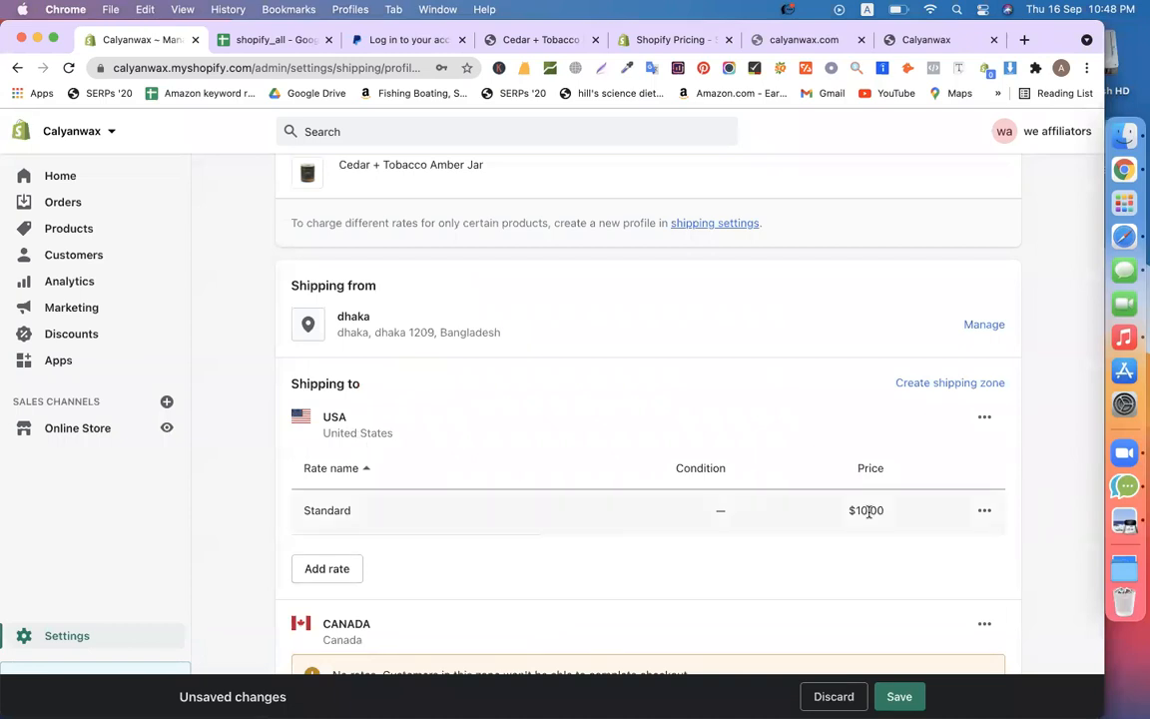
scroll(868, 510, "down", 4)
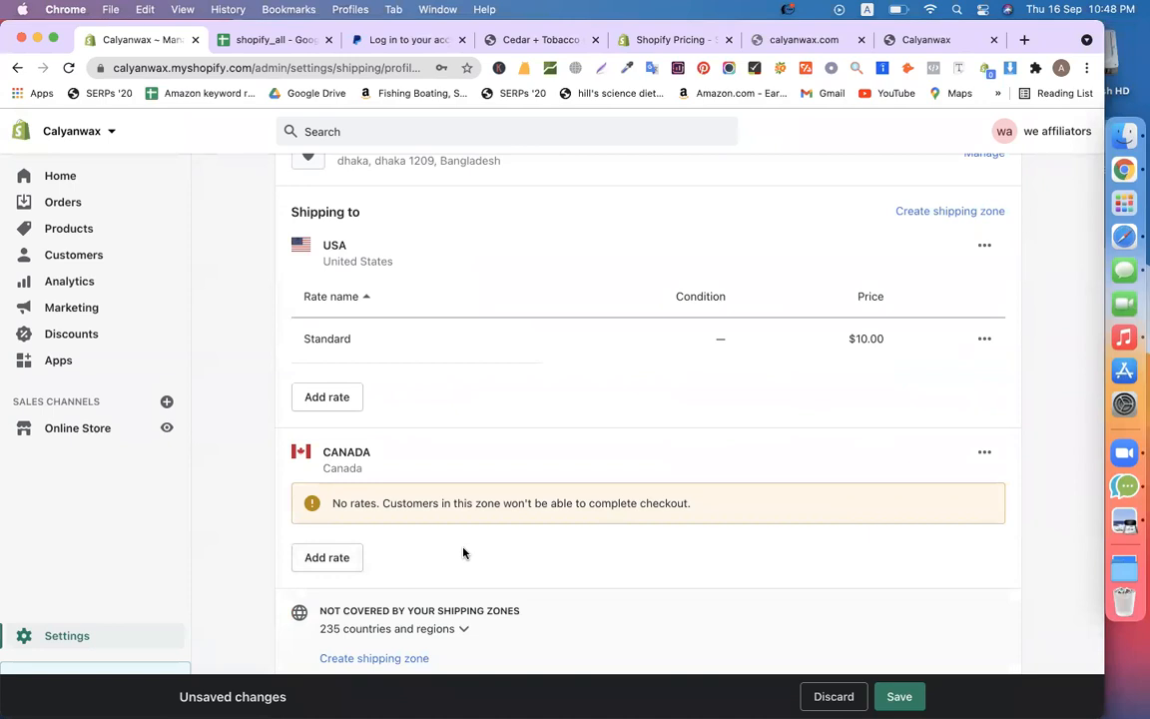
Add a Standard shipping rate priced at $7.00 to the Canada zone
left_click(341, 557)
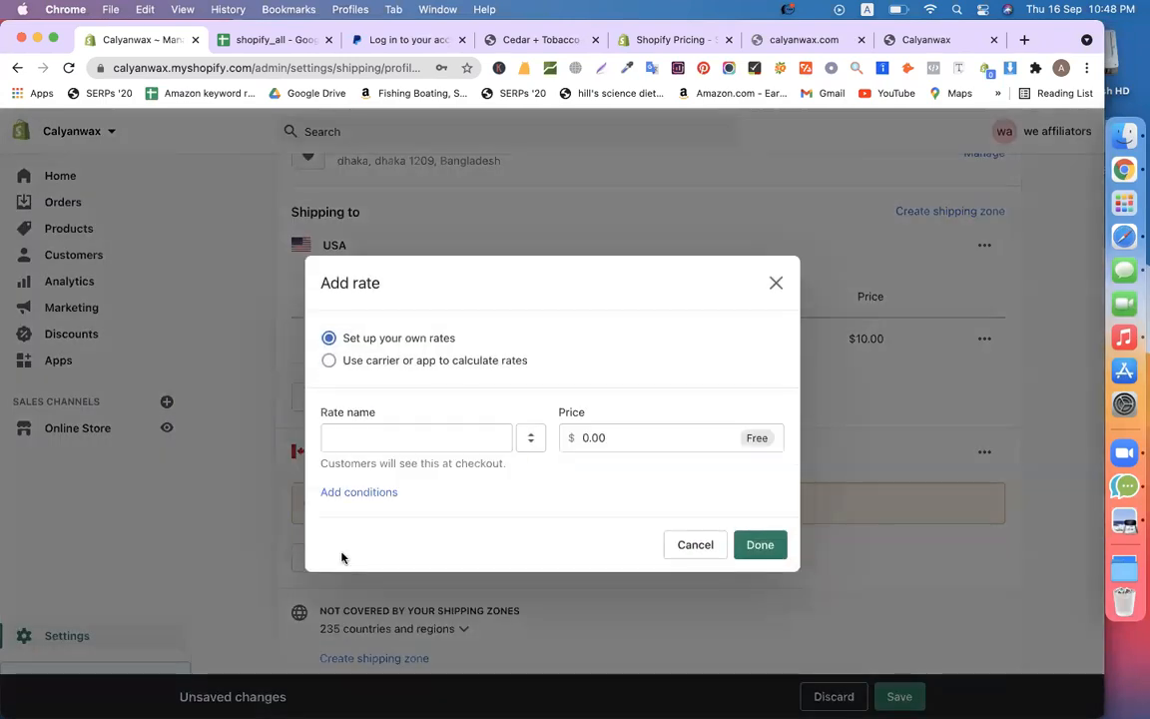
left_click(402, 445)
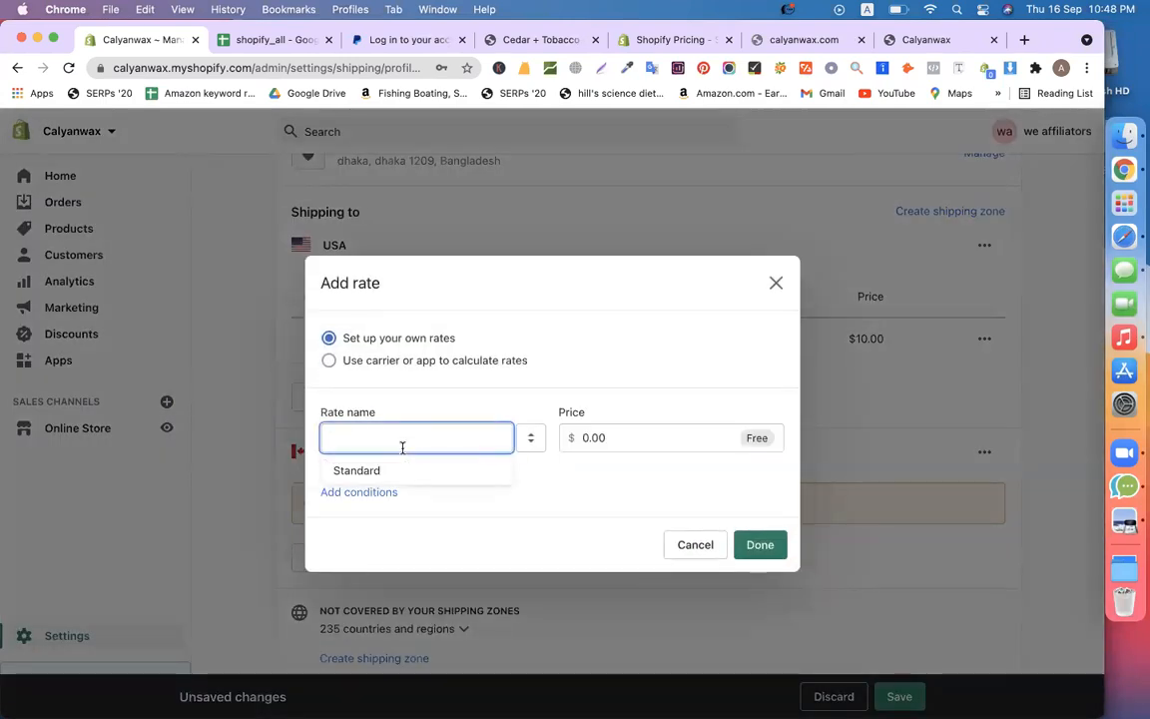
left_click(385, 471)
left_click(591, 437)
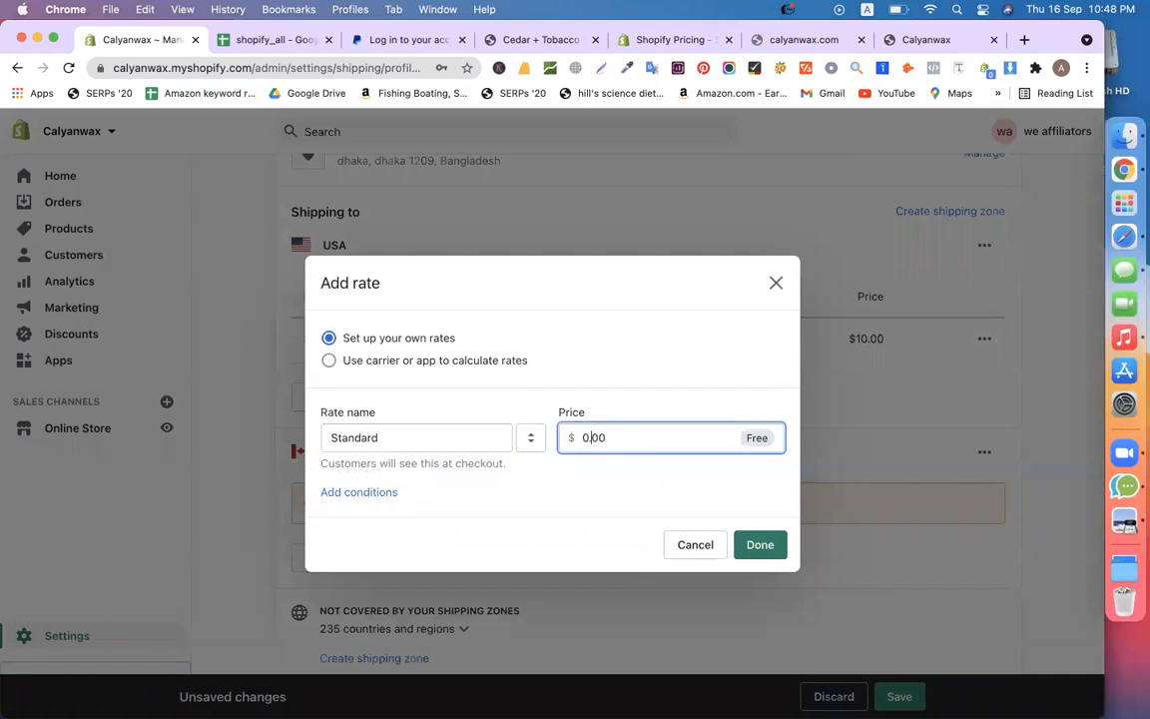
type("7.00")
left_click(764, 543)
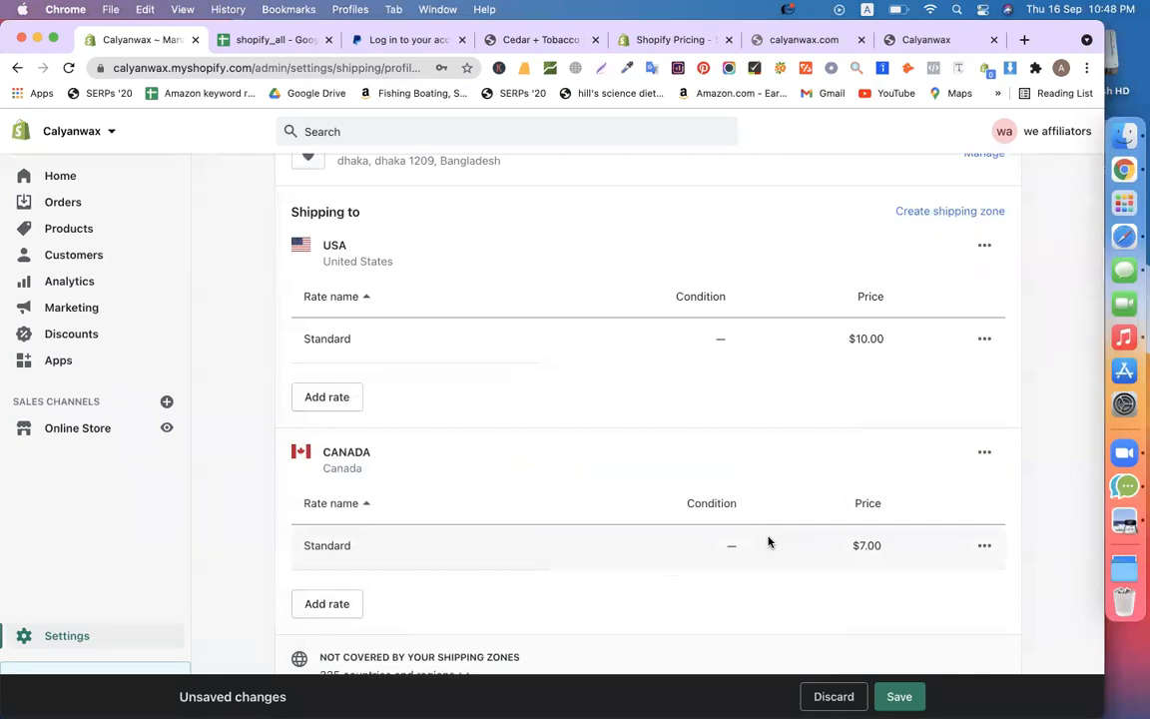
Stay on the page and save the general shipping profile with both zones
left_click(69, 636)
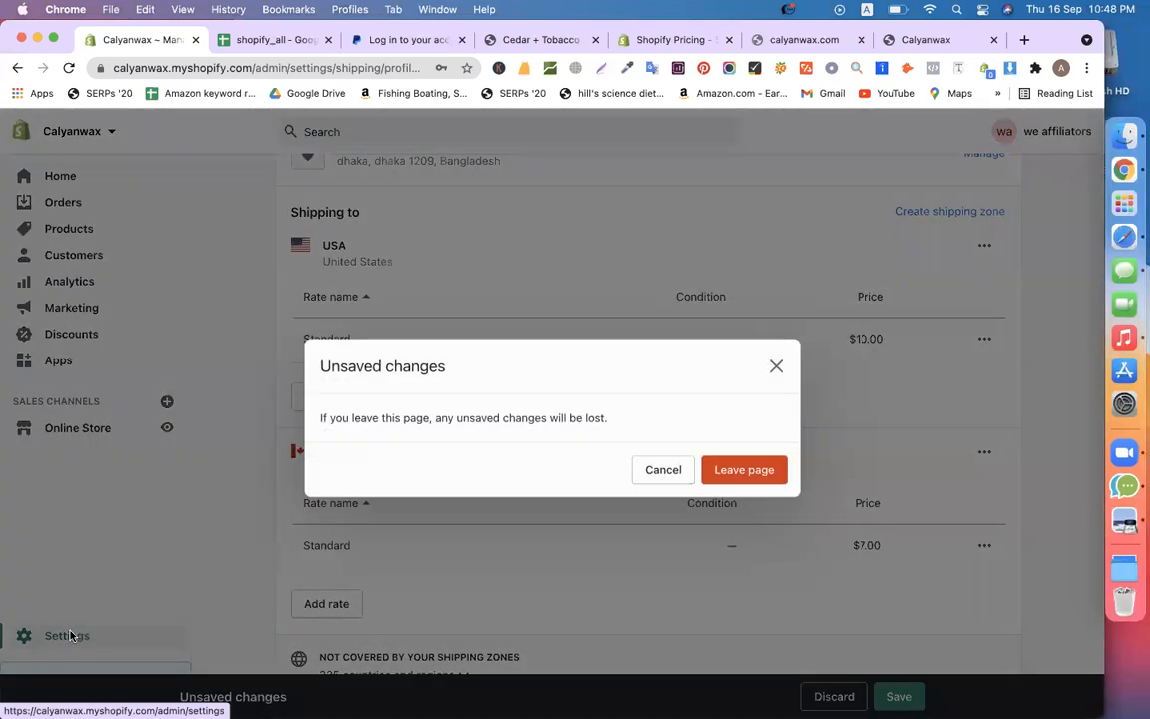
left_click(654, 474)
left_click(897, 696)
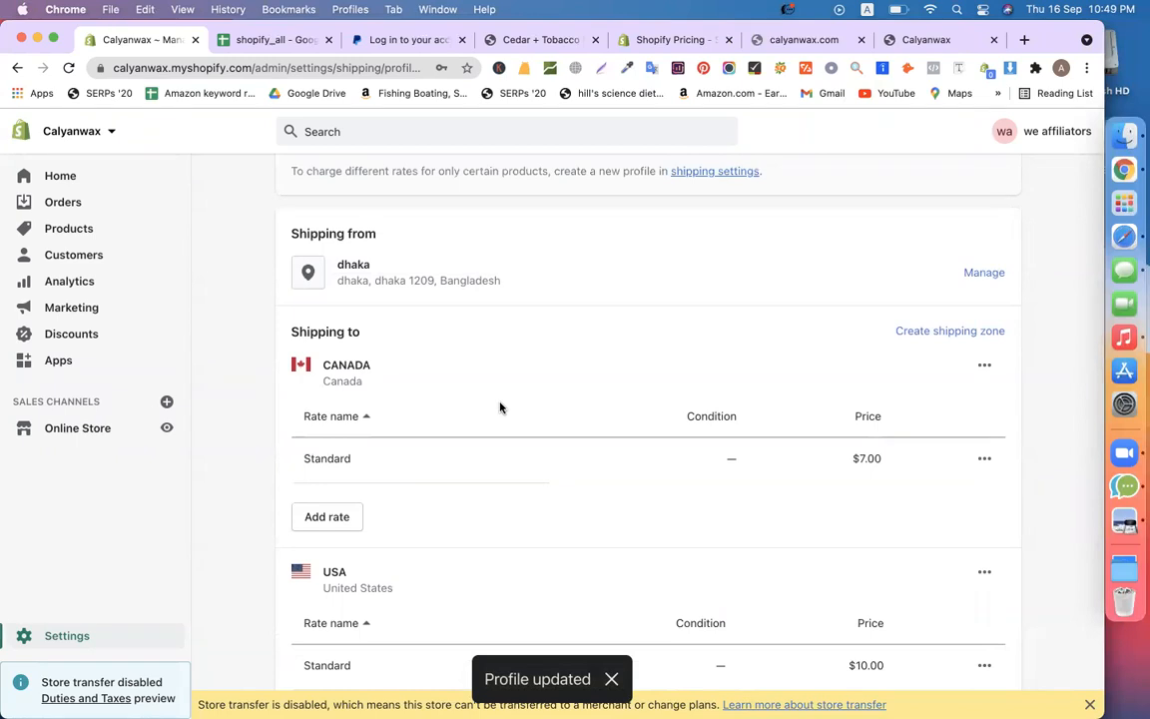
scroll(469, 469, "down", 3)
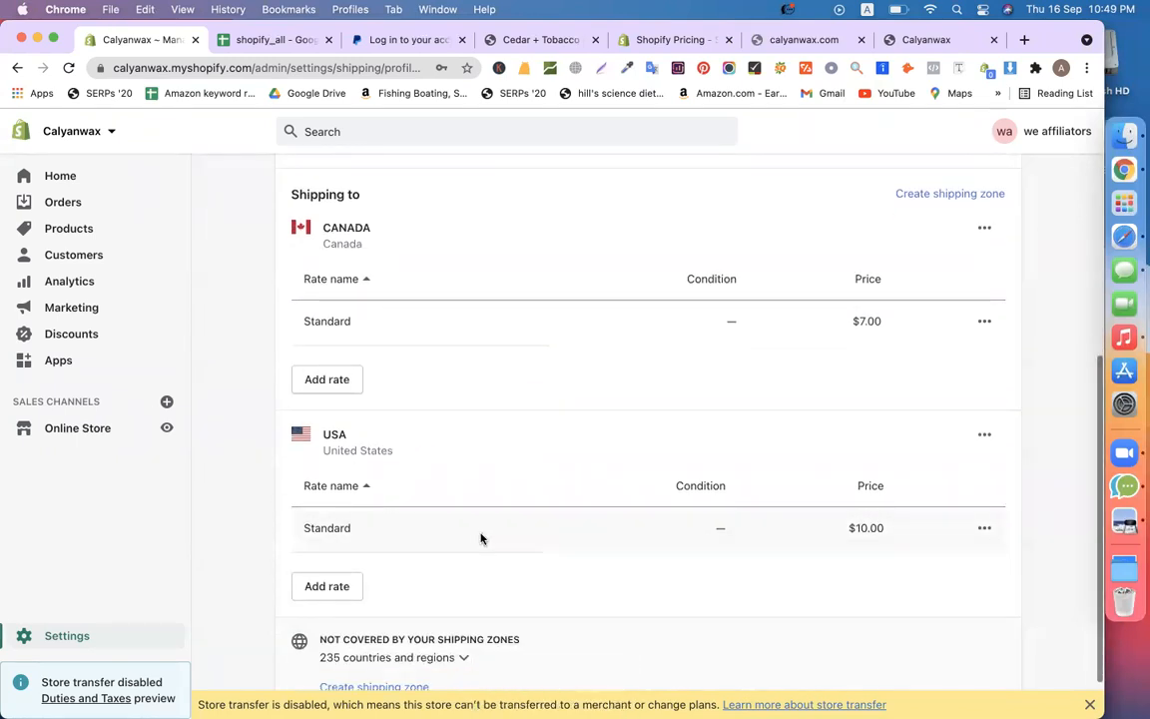
Edit the USA Standard rate, changing its $10.00 price to Free
left_click(984, 527)
left_click(956, 562)
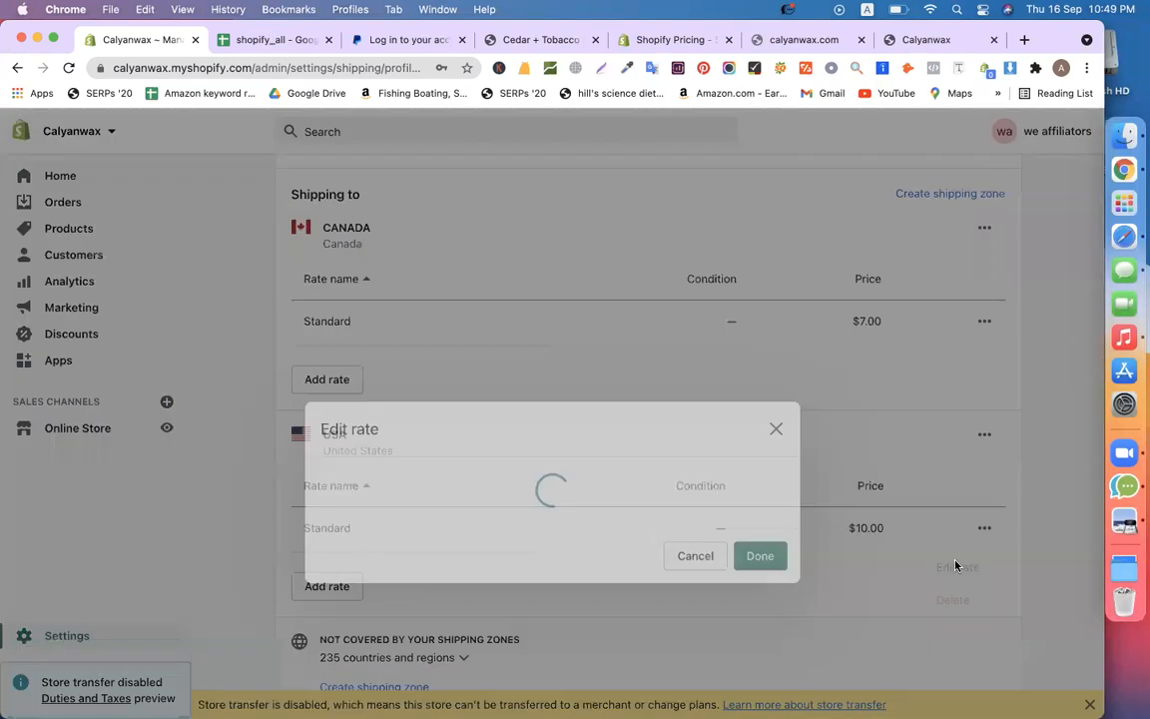
left_click(588, 400)
key("BackSpace")
left_click(759, 506)
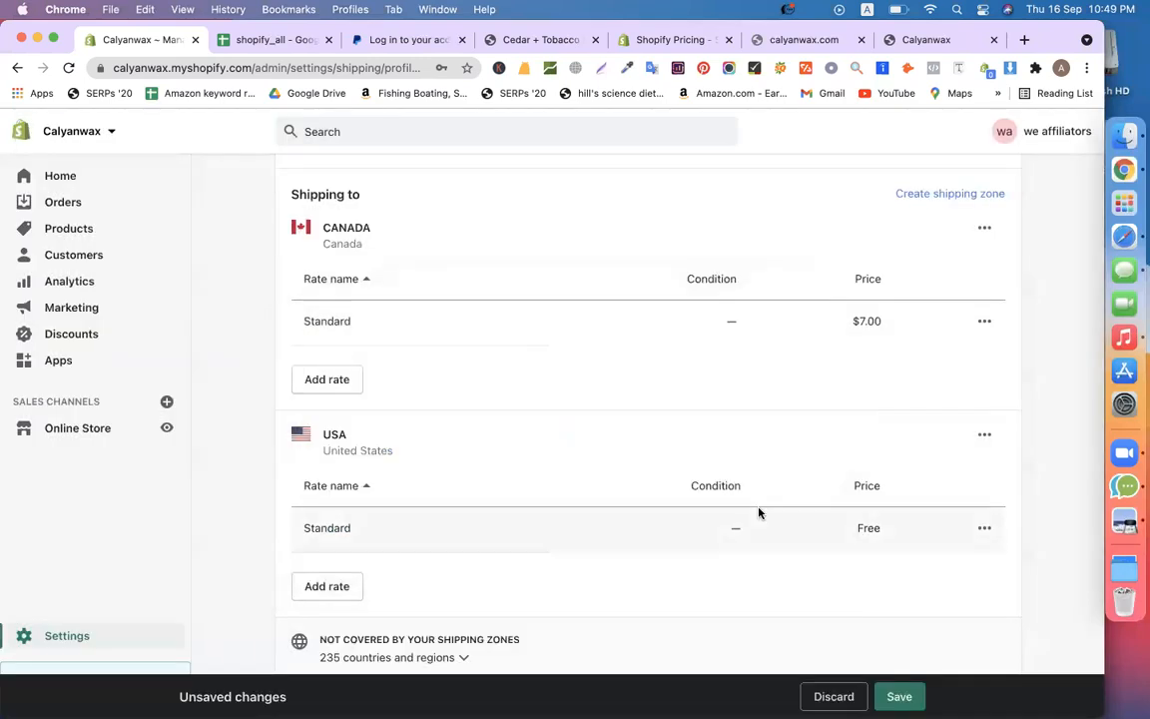
double_click(873, 529)
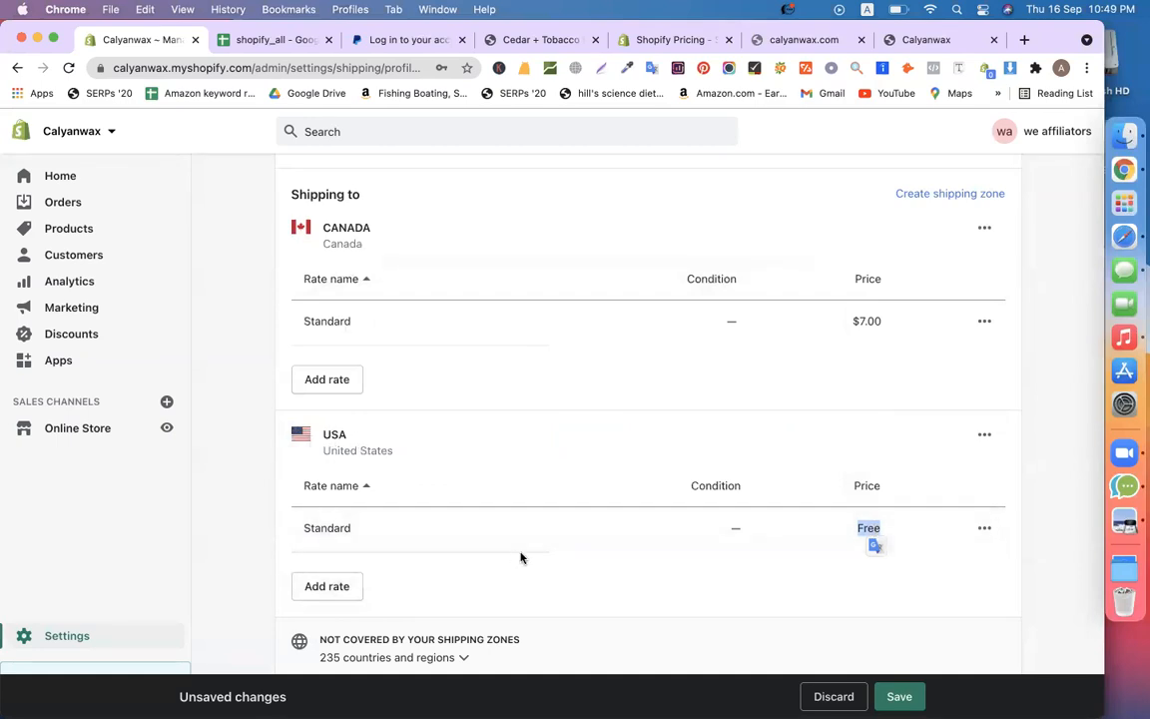
left_click(236, 418)
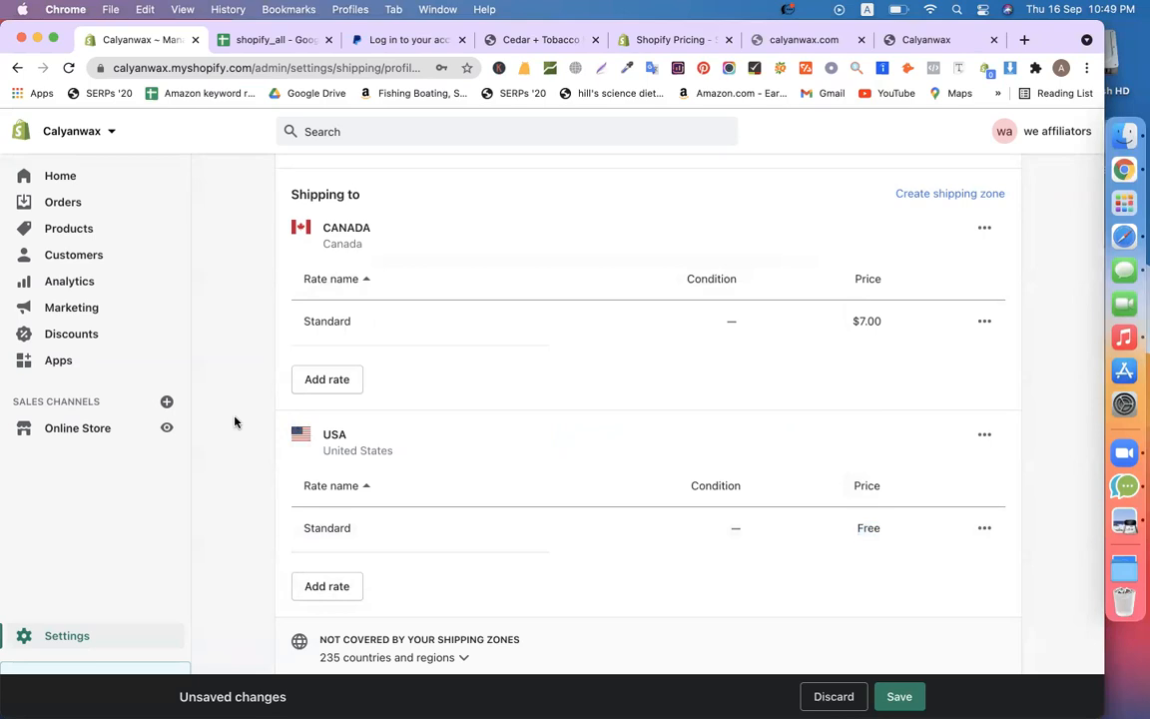
Save the shipping profile and return to the Settings overview
left_click(45, 636)
left_click(662, 465)
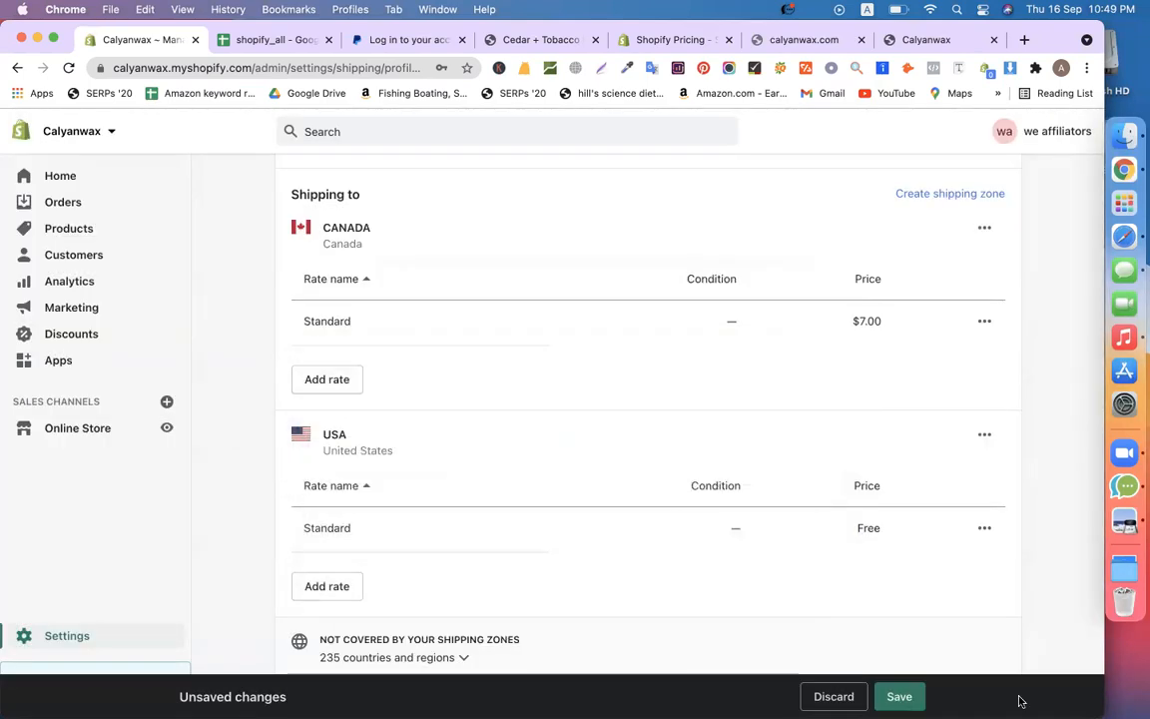
left_click(898, 696)
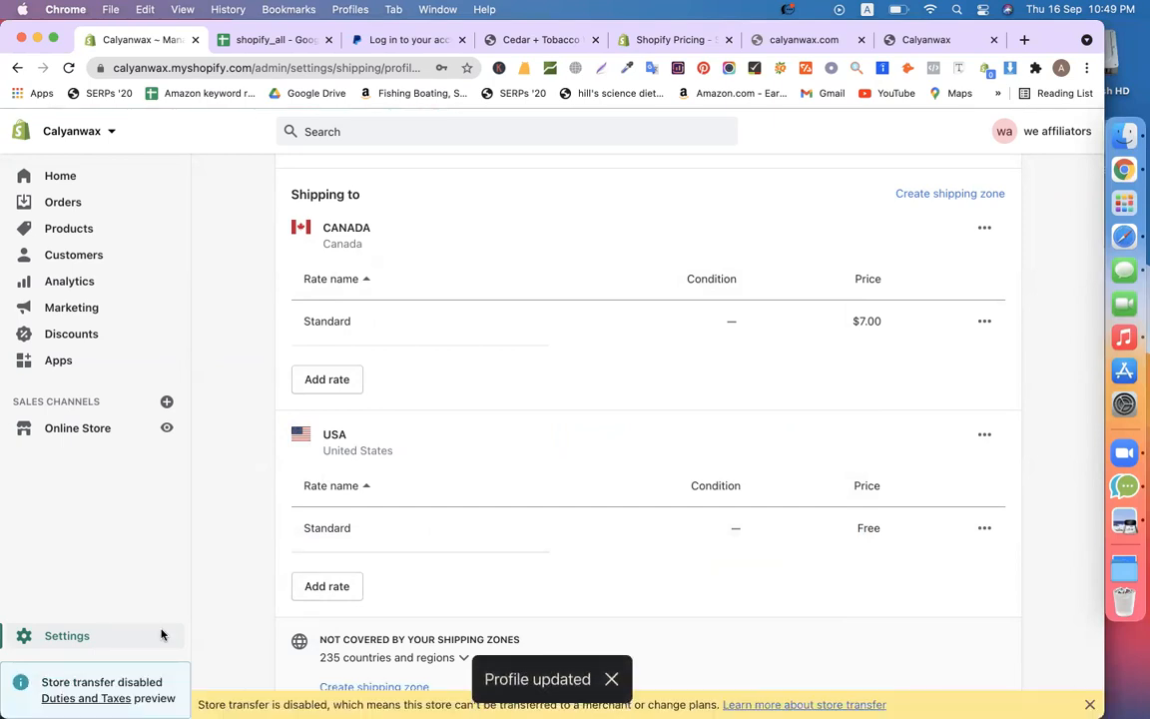
left_click(42, 635)
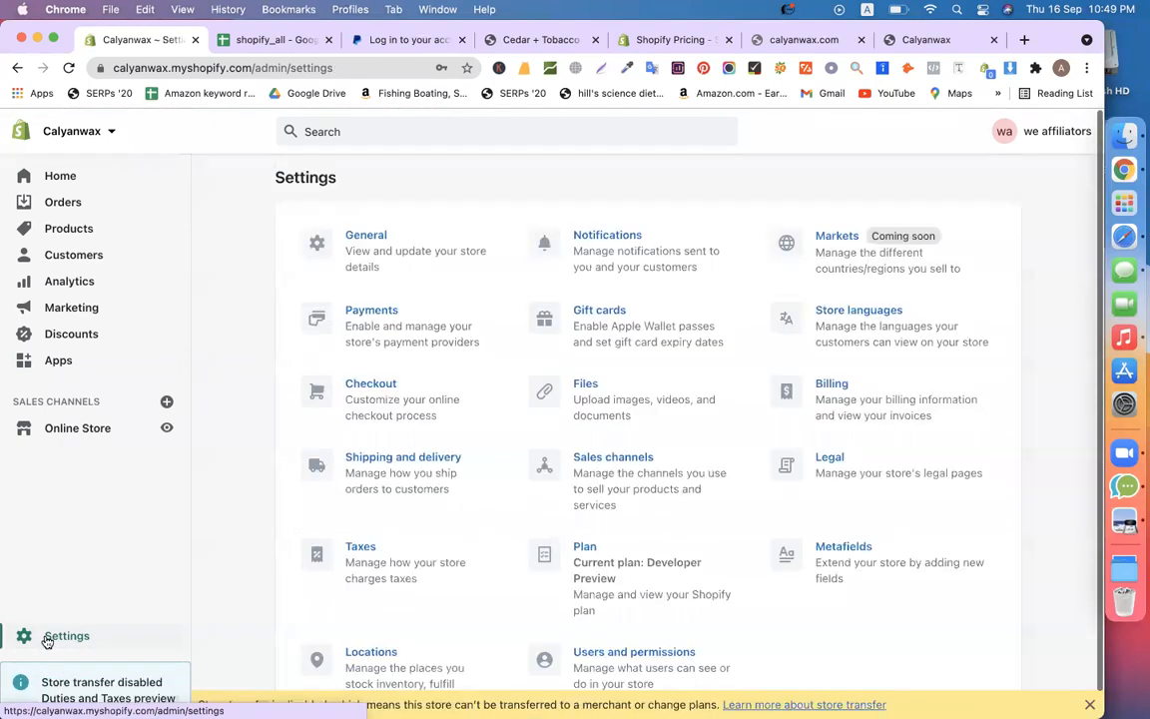
Open the Taxes settings and the United States tax region
left_click(330, 576)
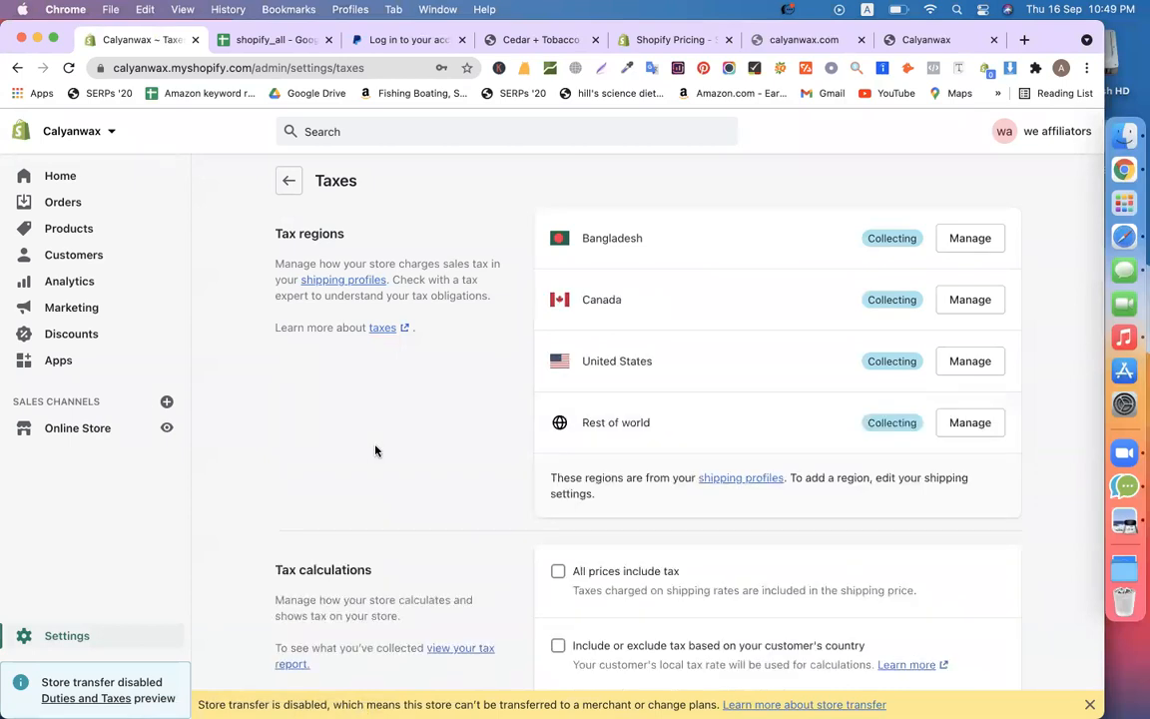
scroll(765, 637, "down", 3)
scroll(694, 500, "up", 3)
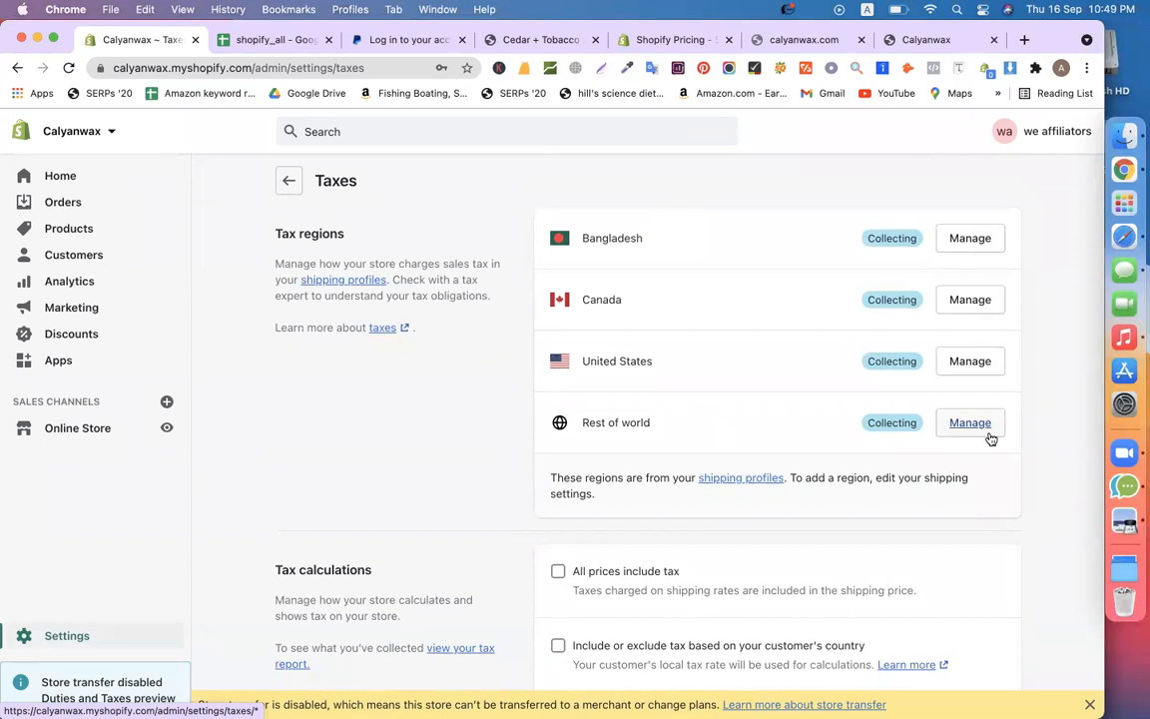
left_click(970, 365)
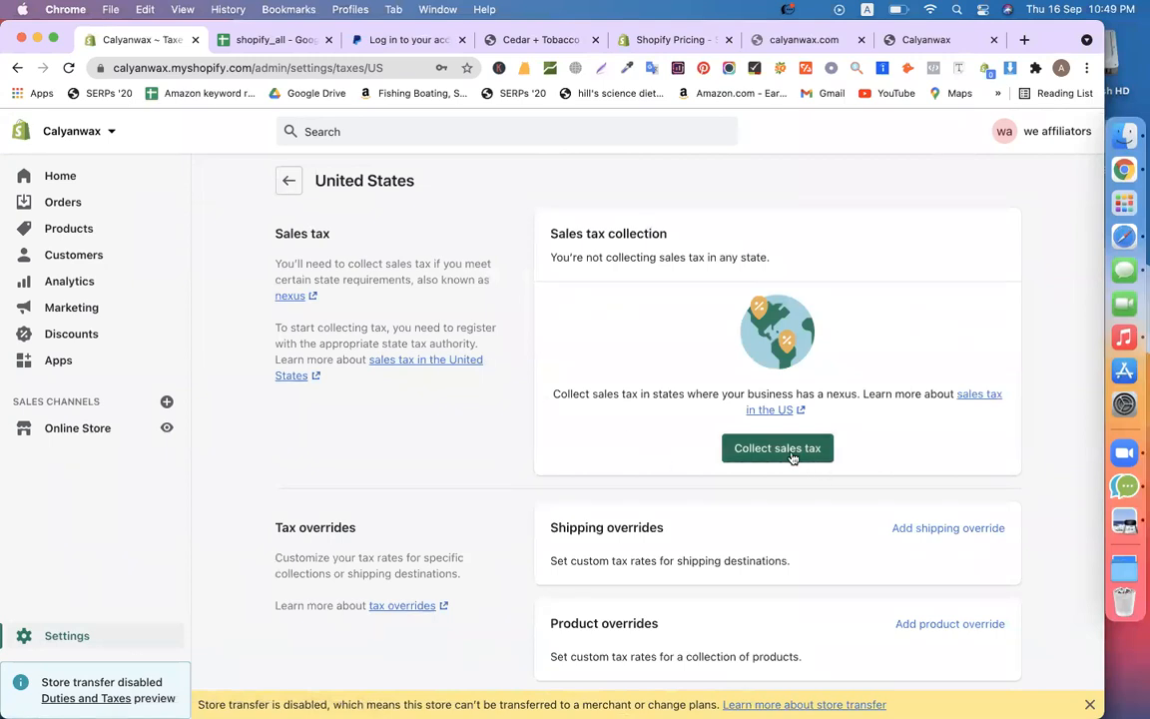
Review the US sales-tax form with Alabama and the Sales tax ID field, then close without collecting
left_click(789, 452)
left_click(464, 404)
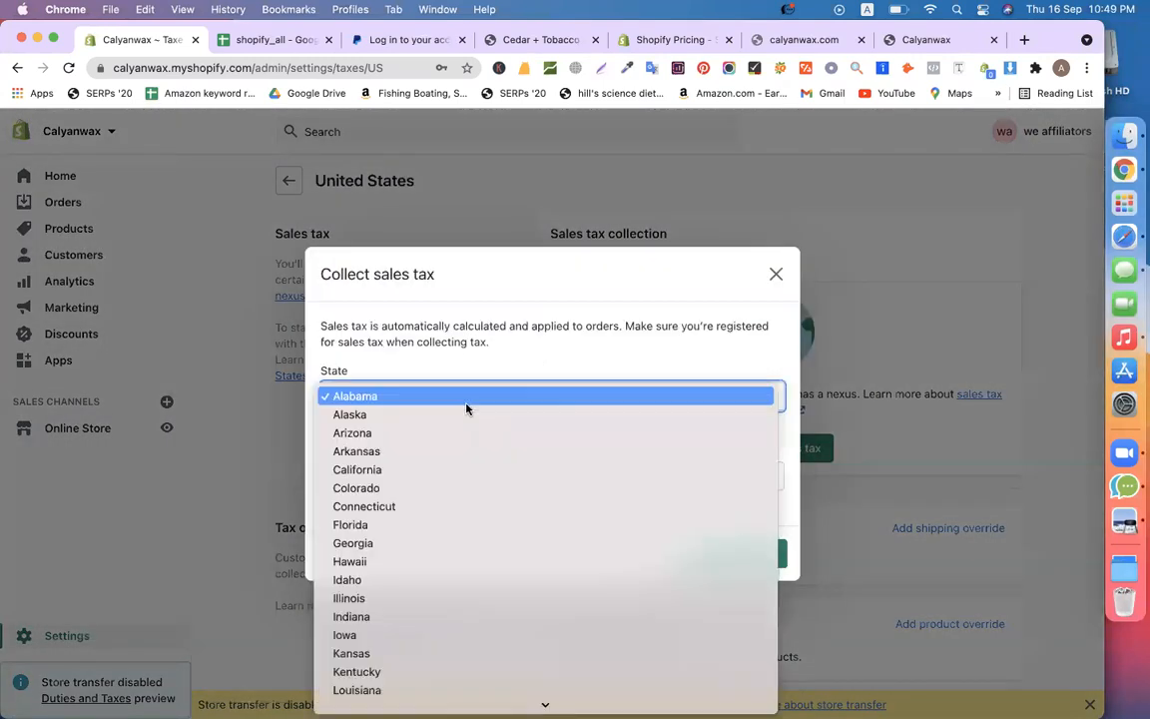
left_click(506, 399)
left_click(500, 395)
left_click(535, 337)
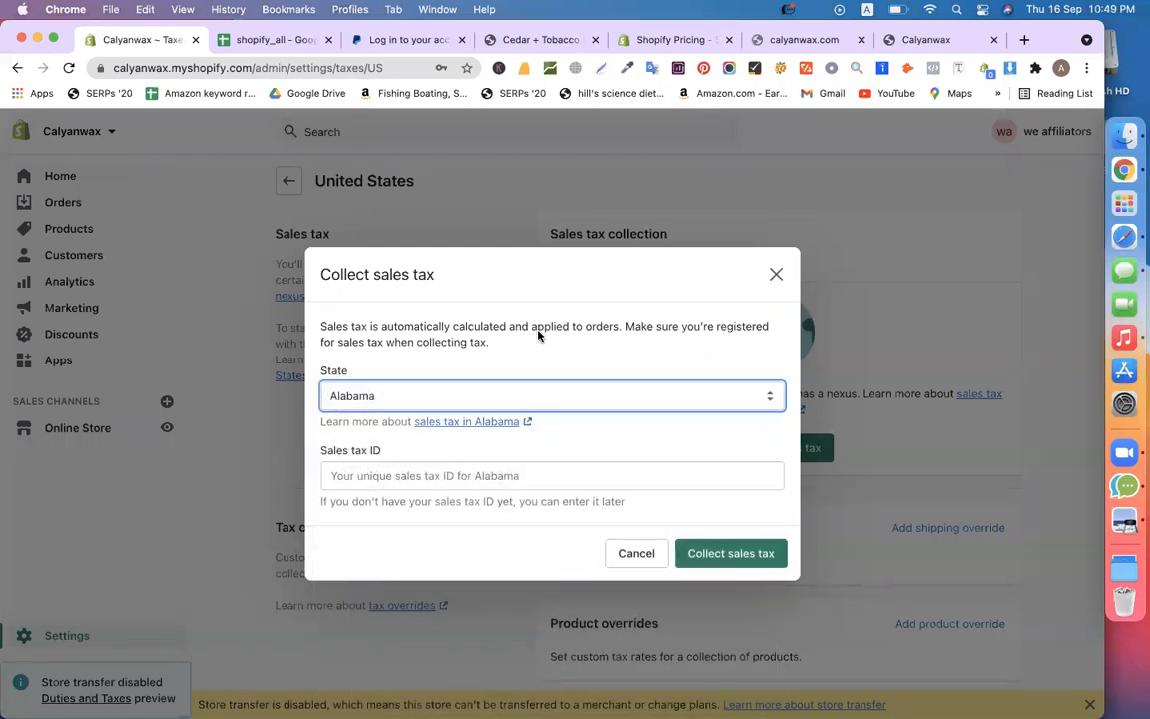
left_click(400, 476)
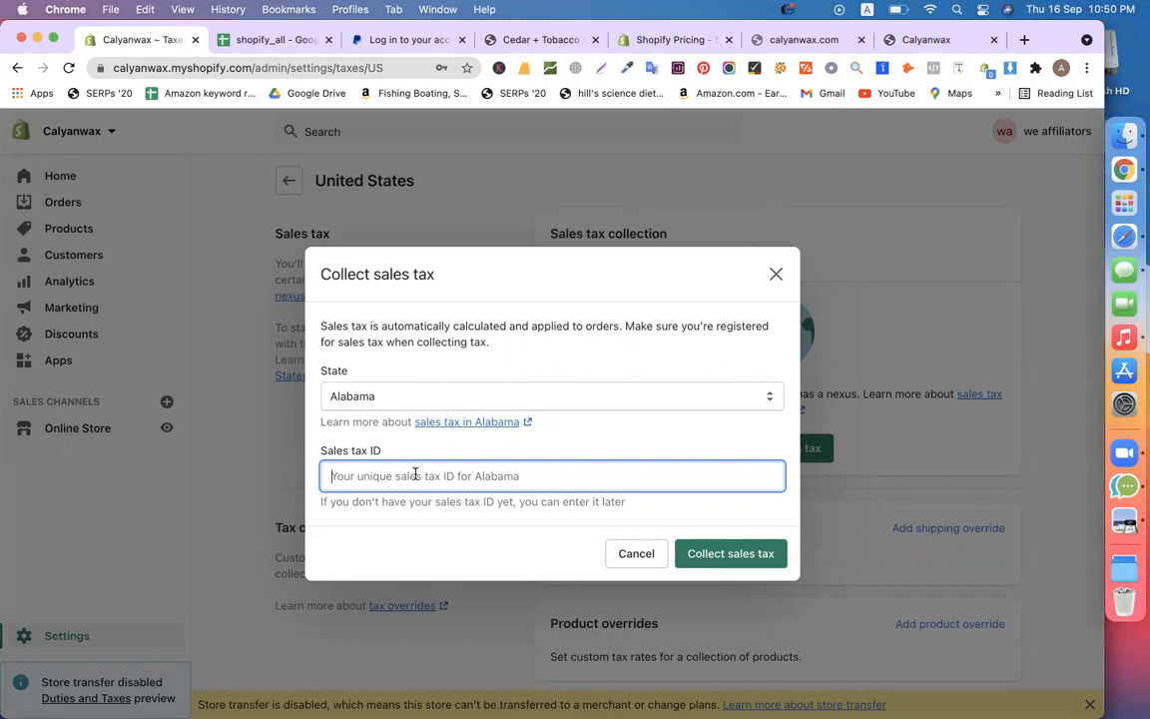
left_click(775, 273)
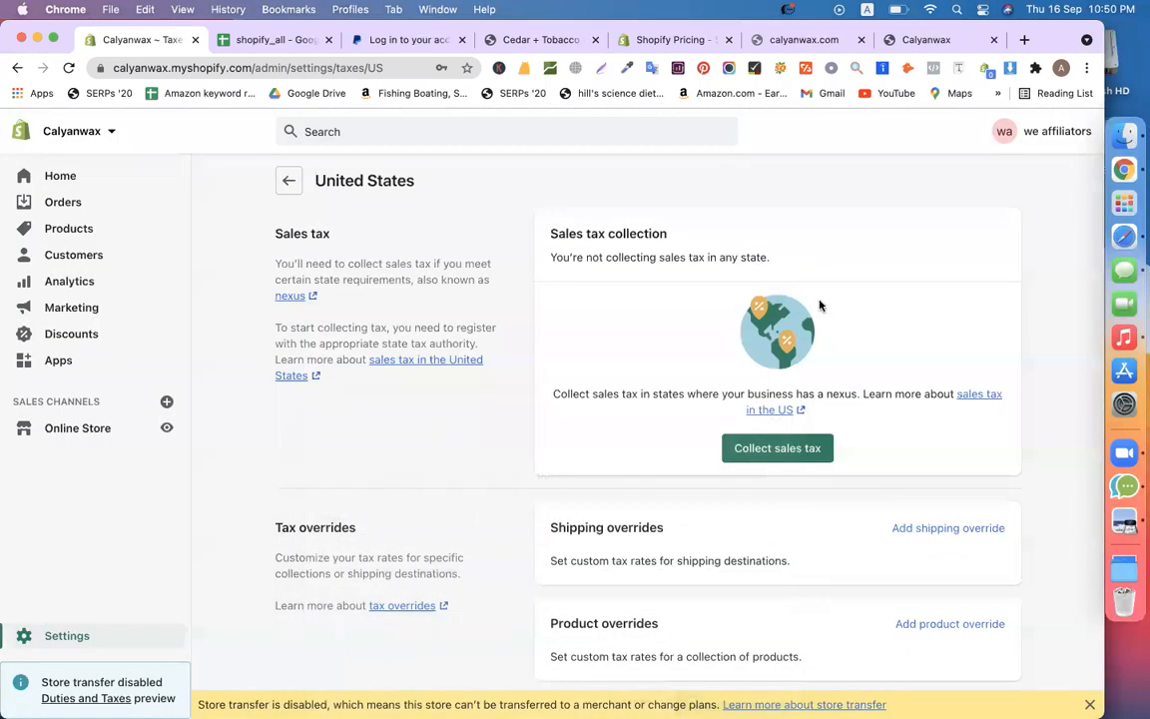
Go back to the tax regions list and open Canada's tax settings
left_click(286, 187)
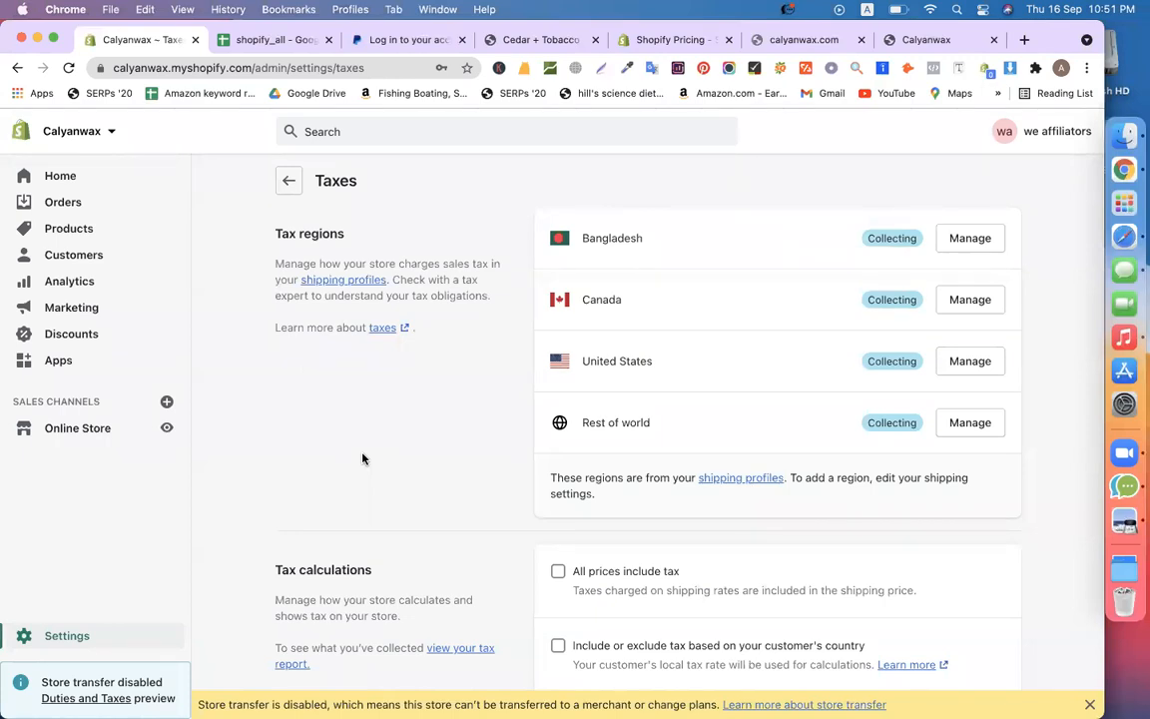
left_click(974, 303)
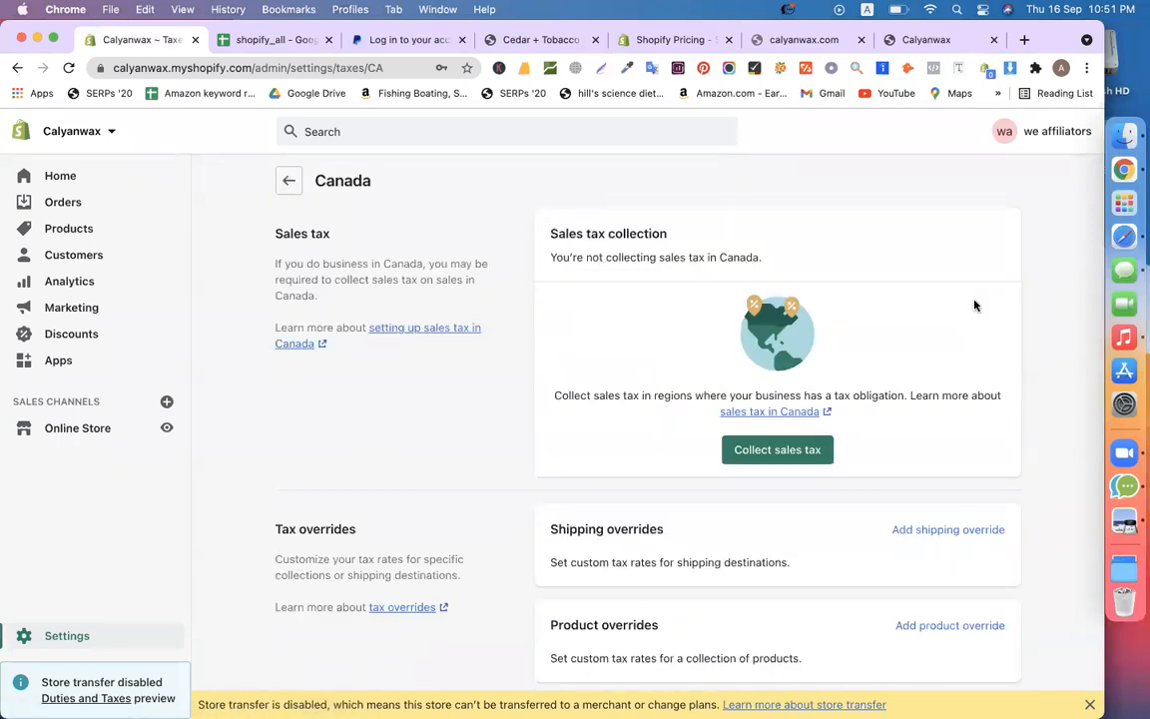
scroll(511, 498, "down", 2)
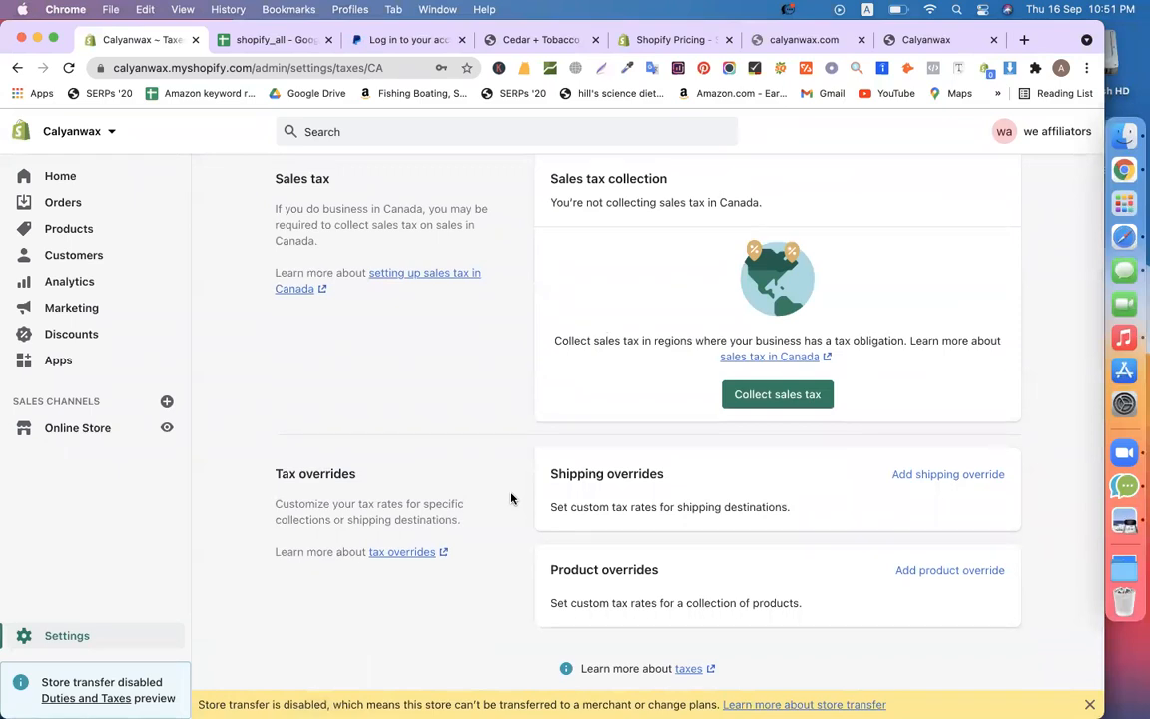
scroll(511, 499, "up", 2)
Review the Canadian sales-tax form with Alberta (GST) and Tax number, then close without collecting
left_click(778, 451)
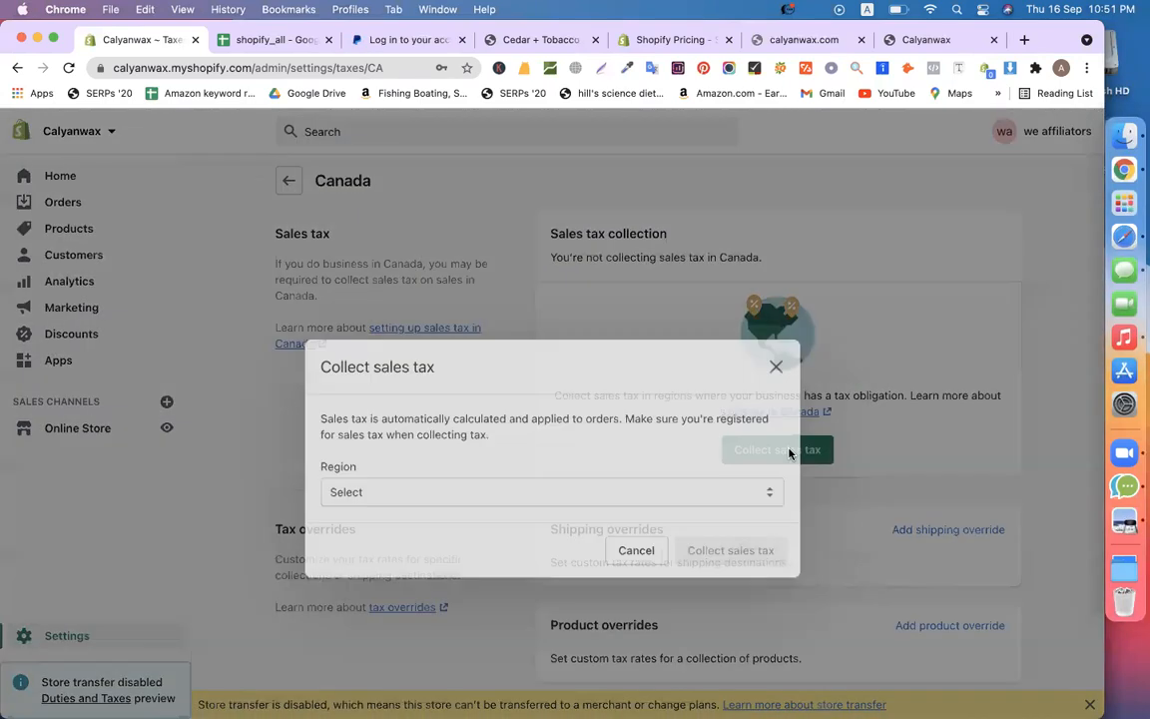
left_click(638, 449)
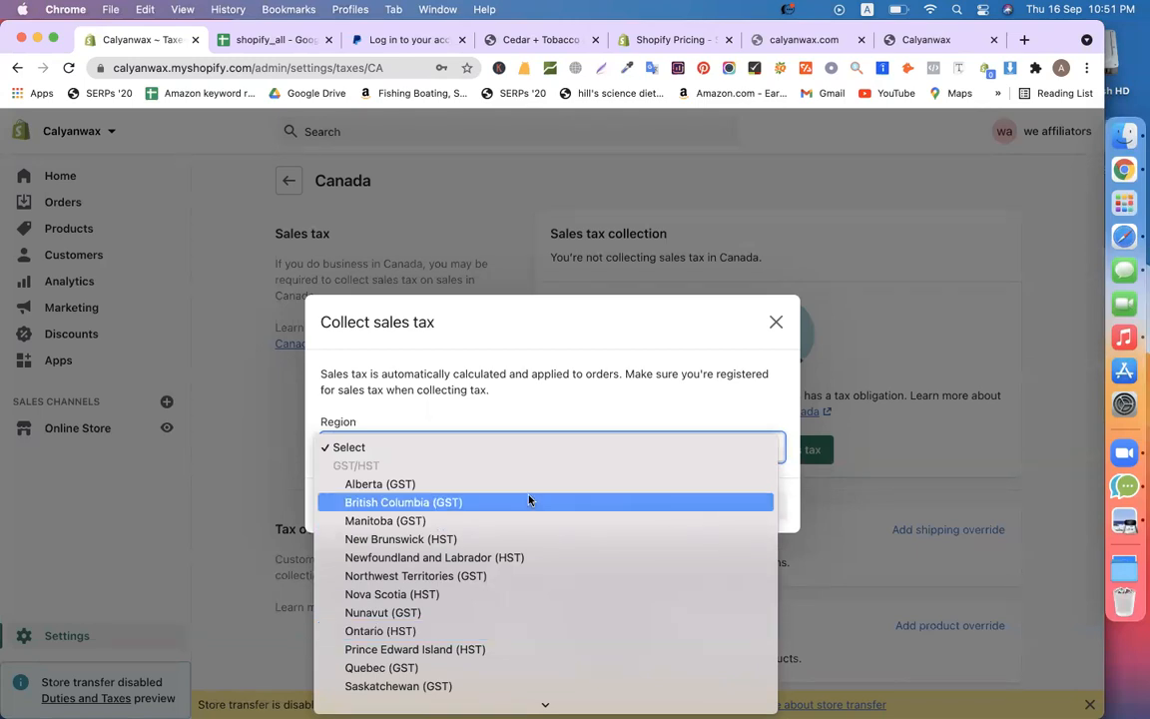
left_click(485, 480)
left_click(448, 433)
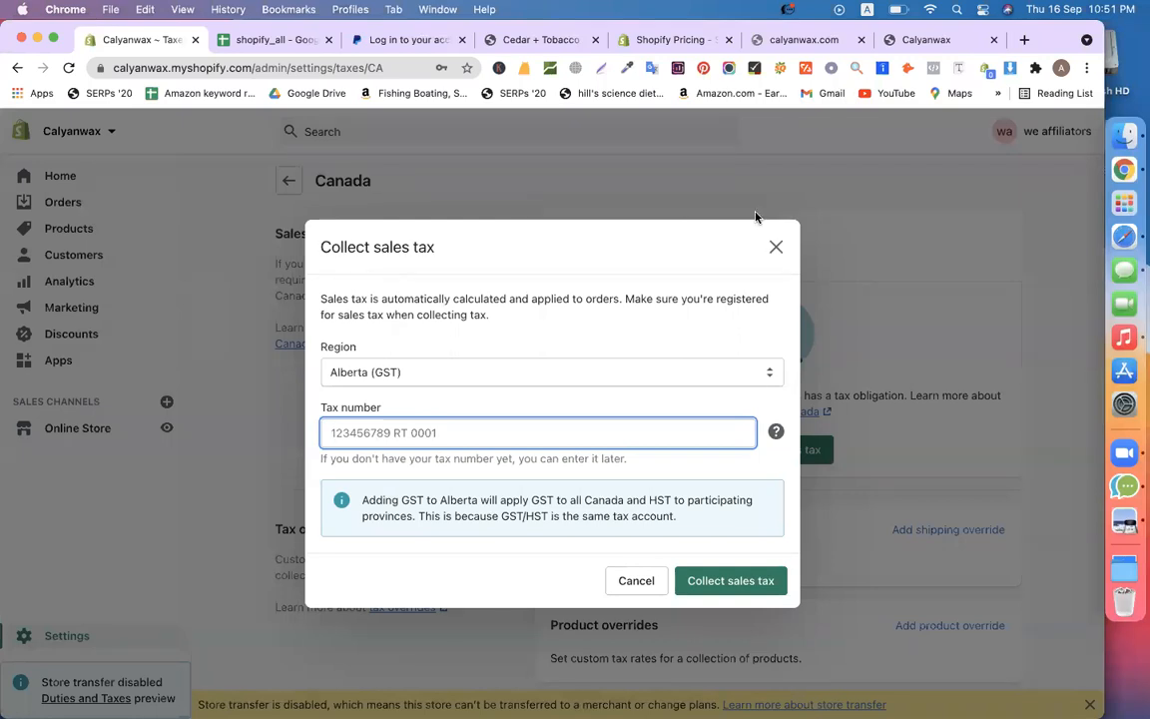
left_click(619, 173)
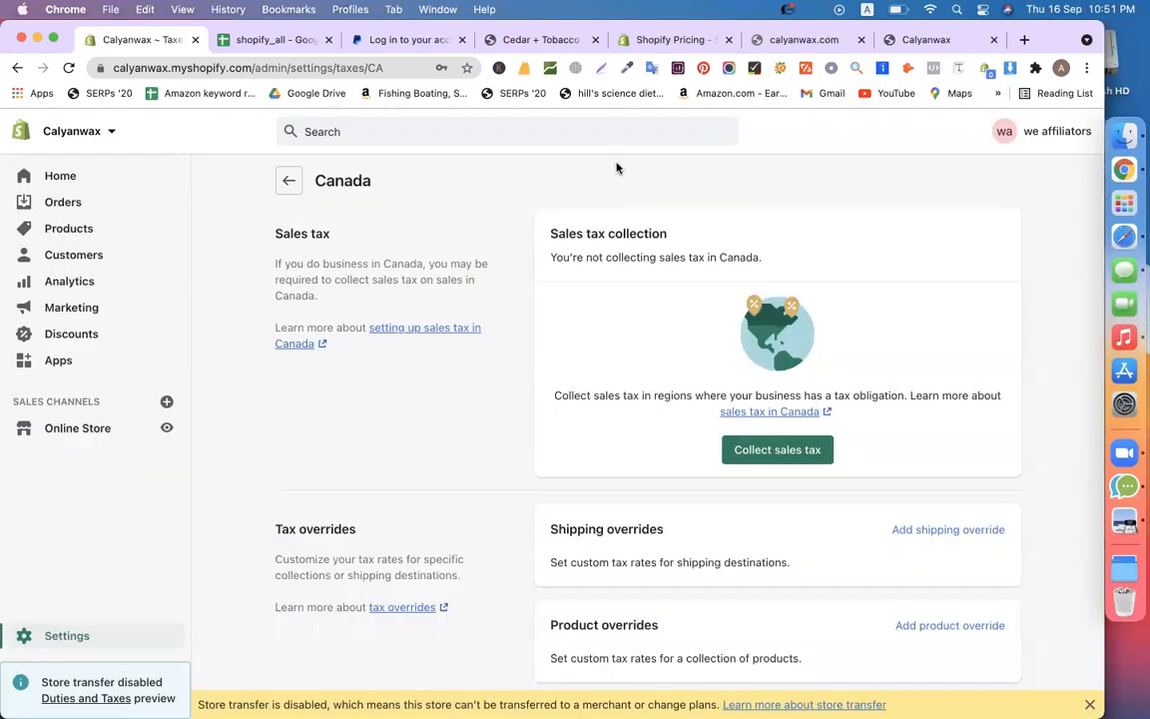